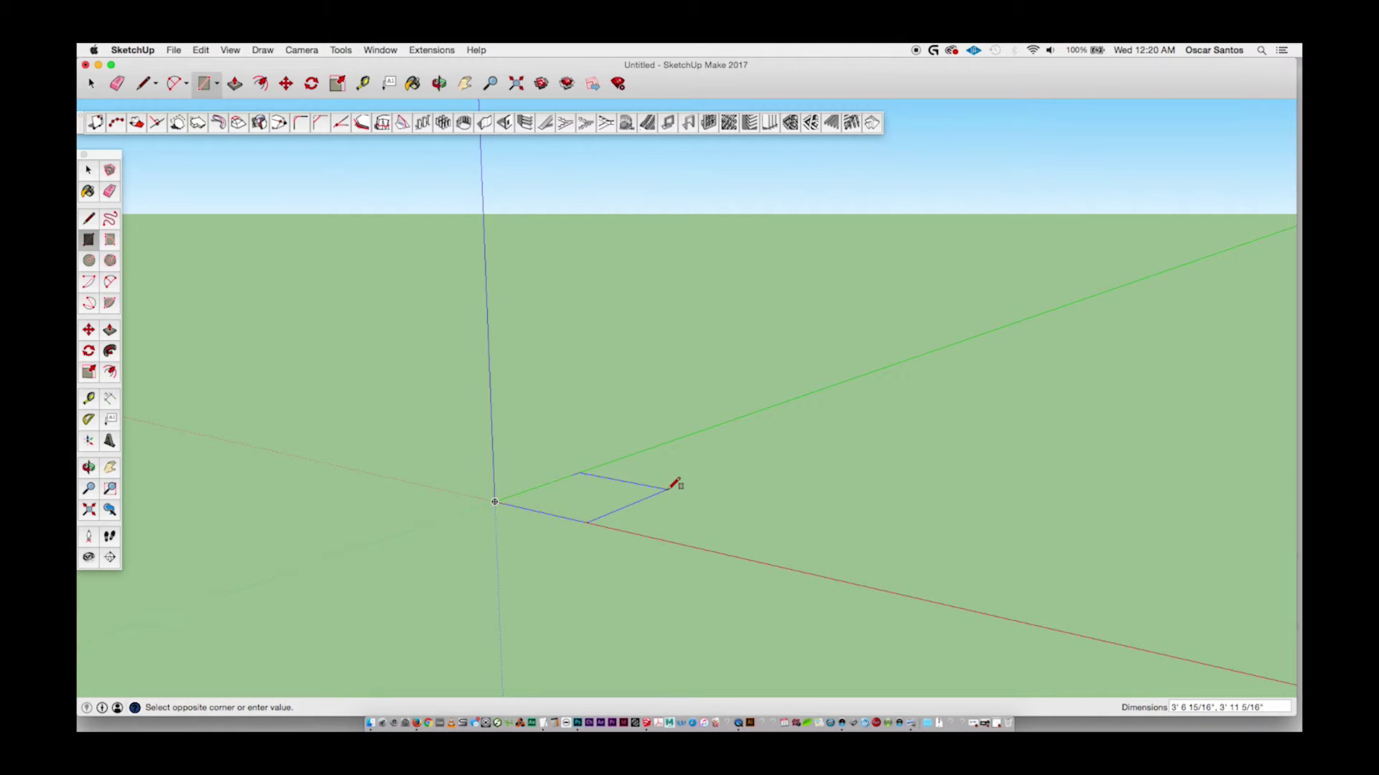
Draw a 10' by 10' square from the origin and extrude it upward 10' into a cube.
type("10',10")
key("Return")
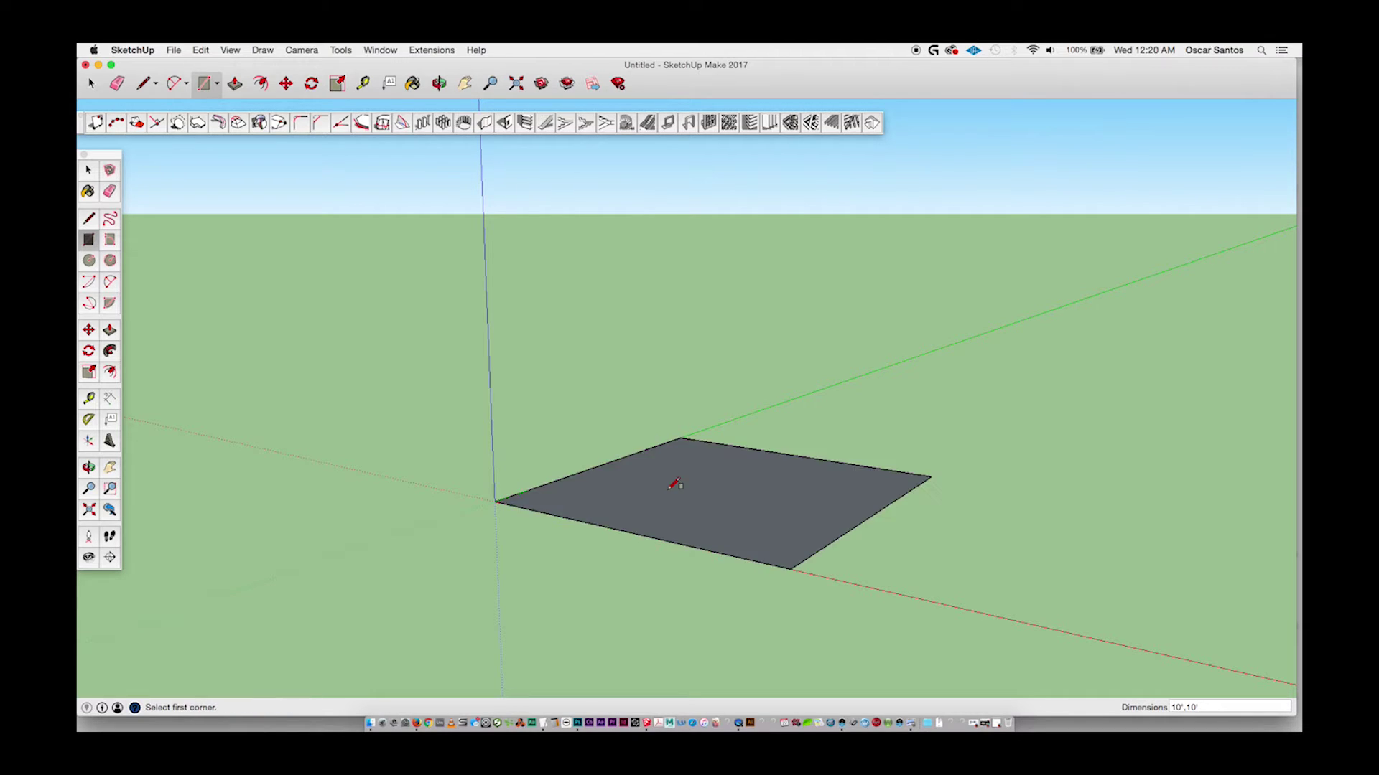
key("p")
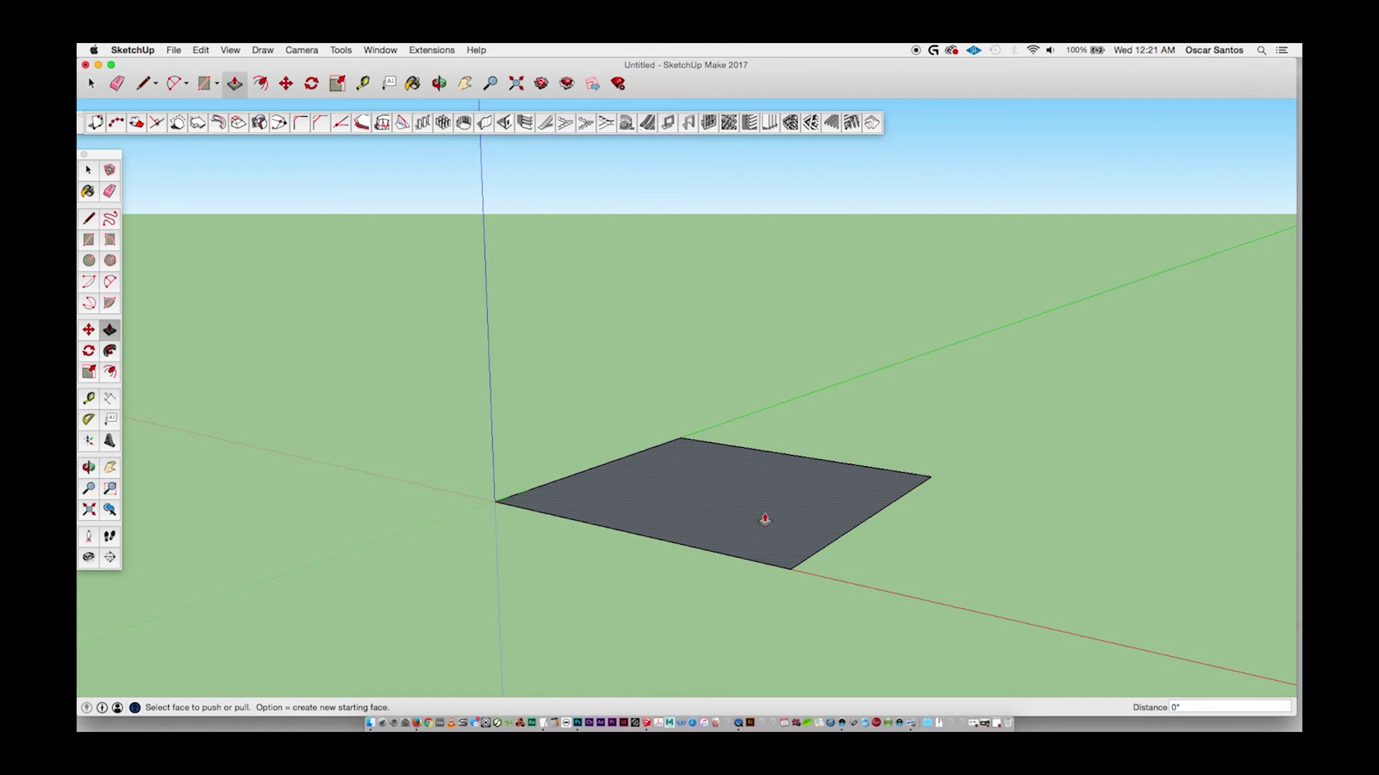
left_click(788, 486)
left_click(776, 381)
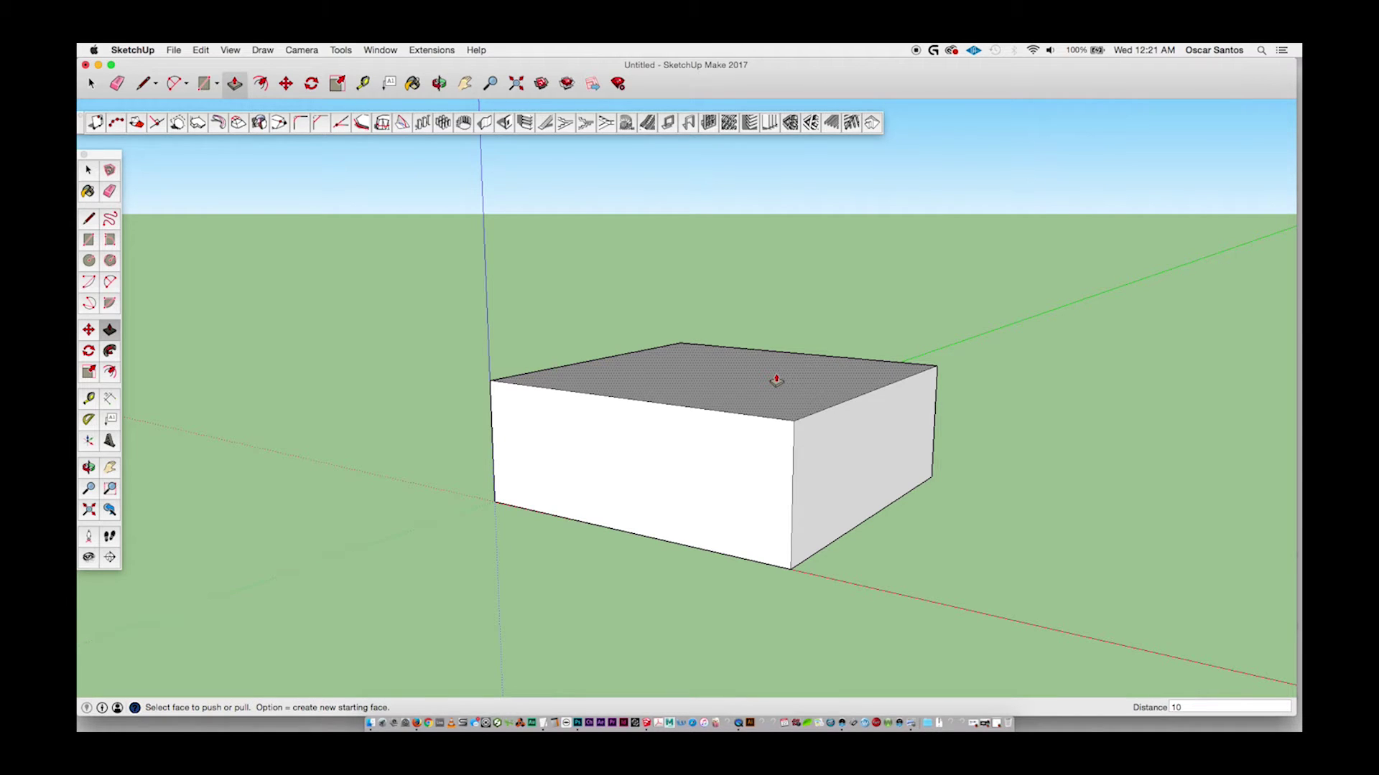
double_click(777, 381)
scroll(916, 410, "down", 3)
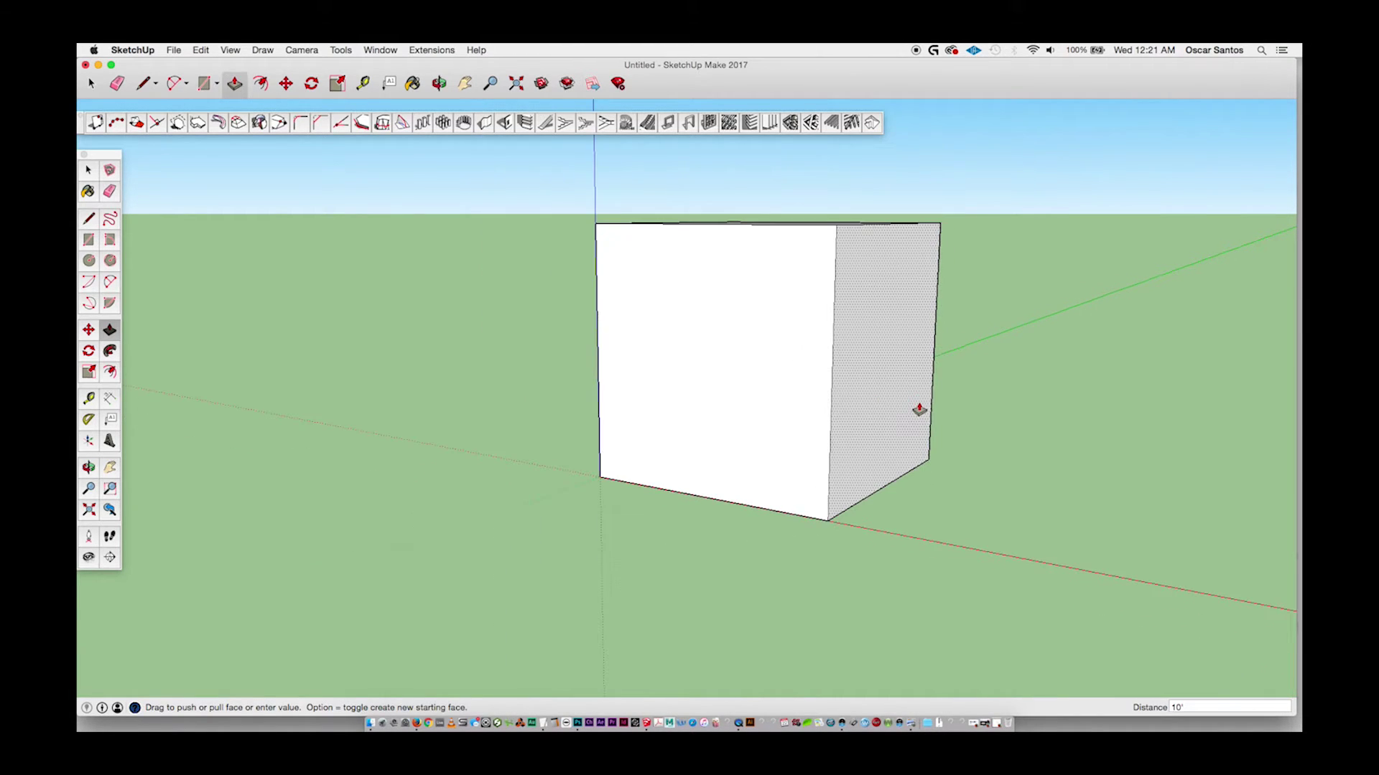
Measure the cube's edges with the Tape Measure, starting from the near bottom corner.
key("o")
left_click_drag(916, 410, 933, 455)
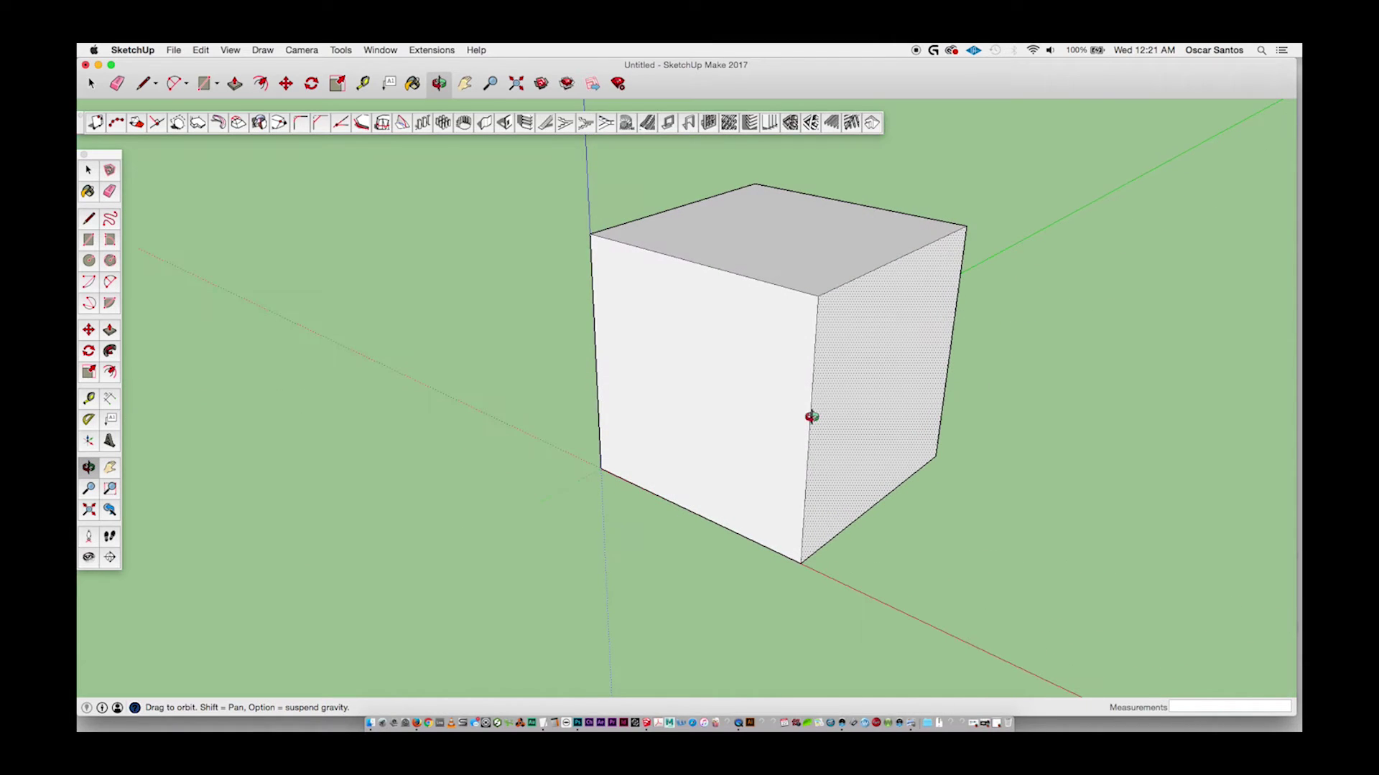
left_click(89, 398)
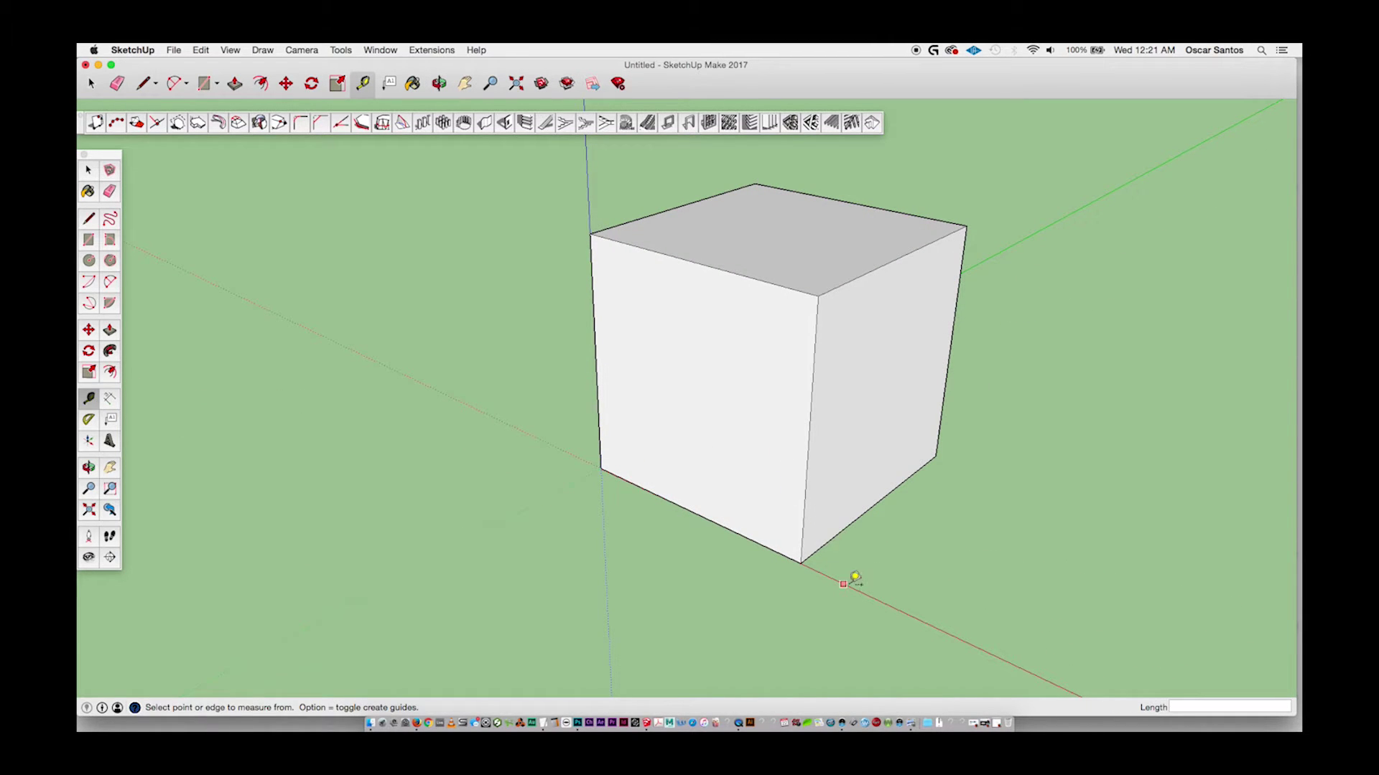
left_click(810, 566)
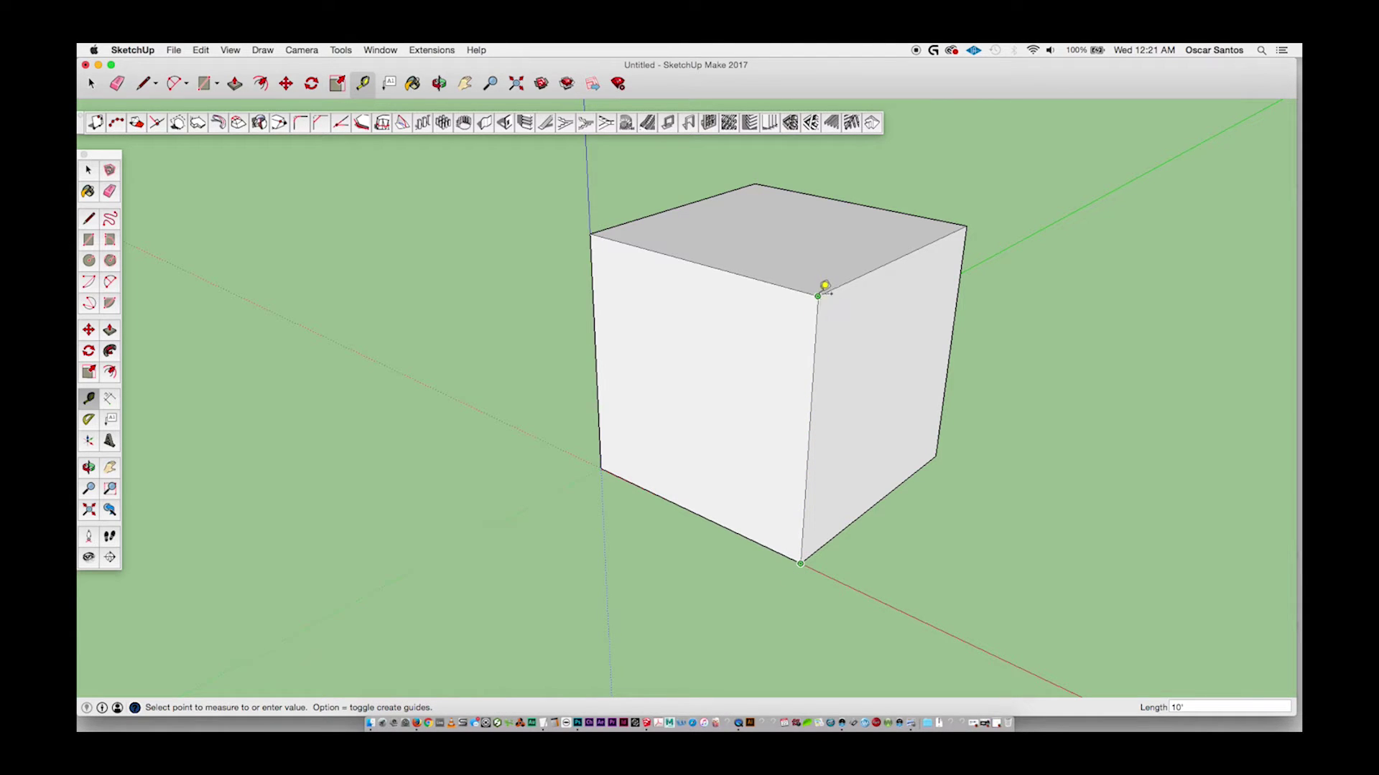
left_click(938, 449)
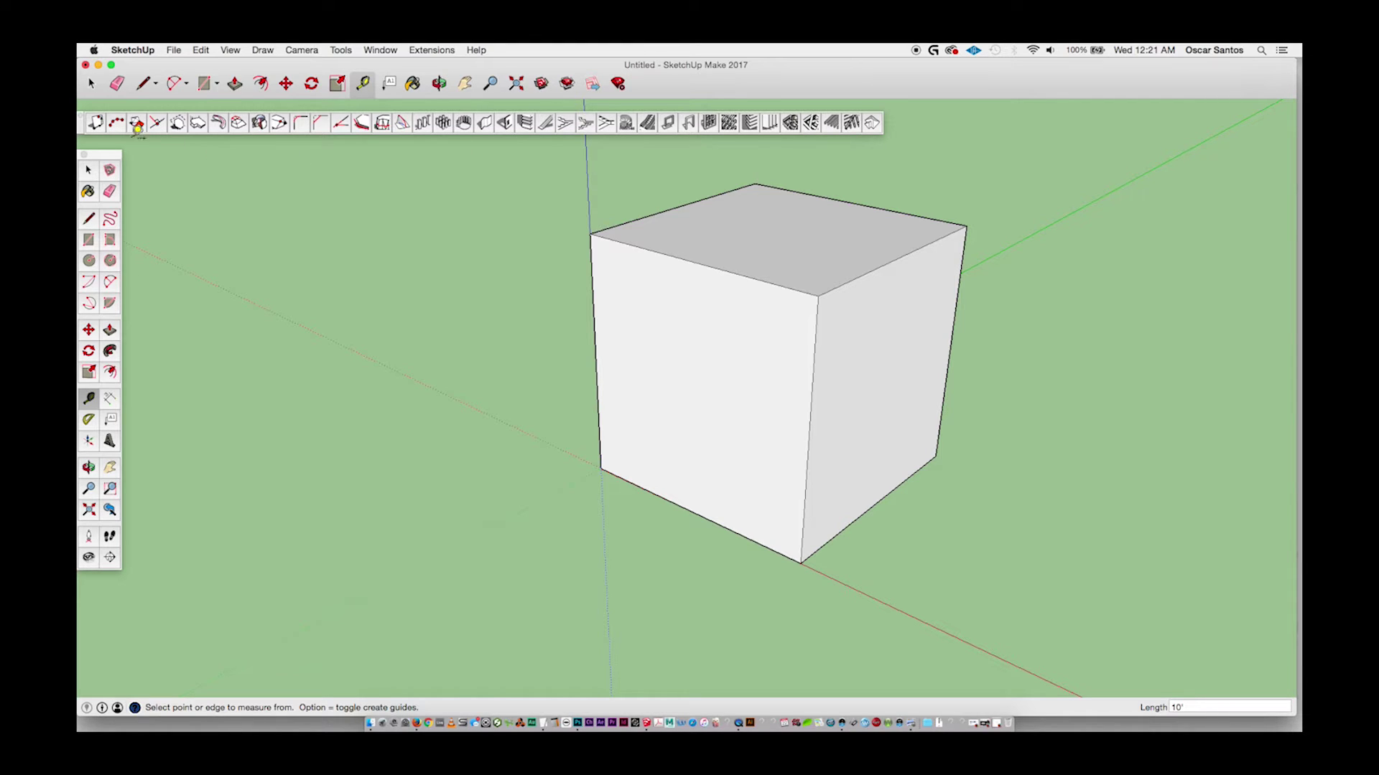
Place a 1001bit reference point on the cube's front face, 7' horizontally and 7' vertically from the bottom corner at the origin.
left_click(98, 123)
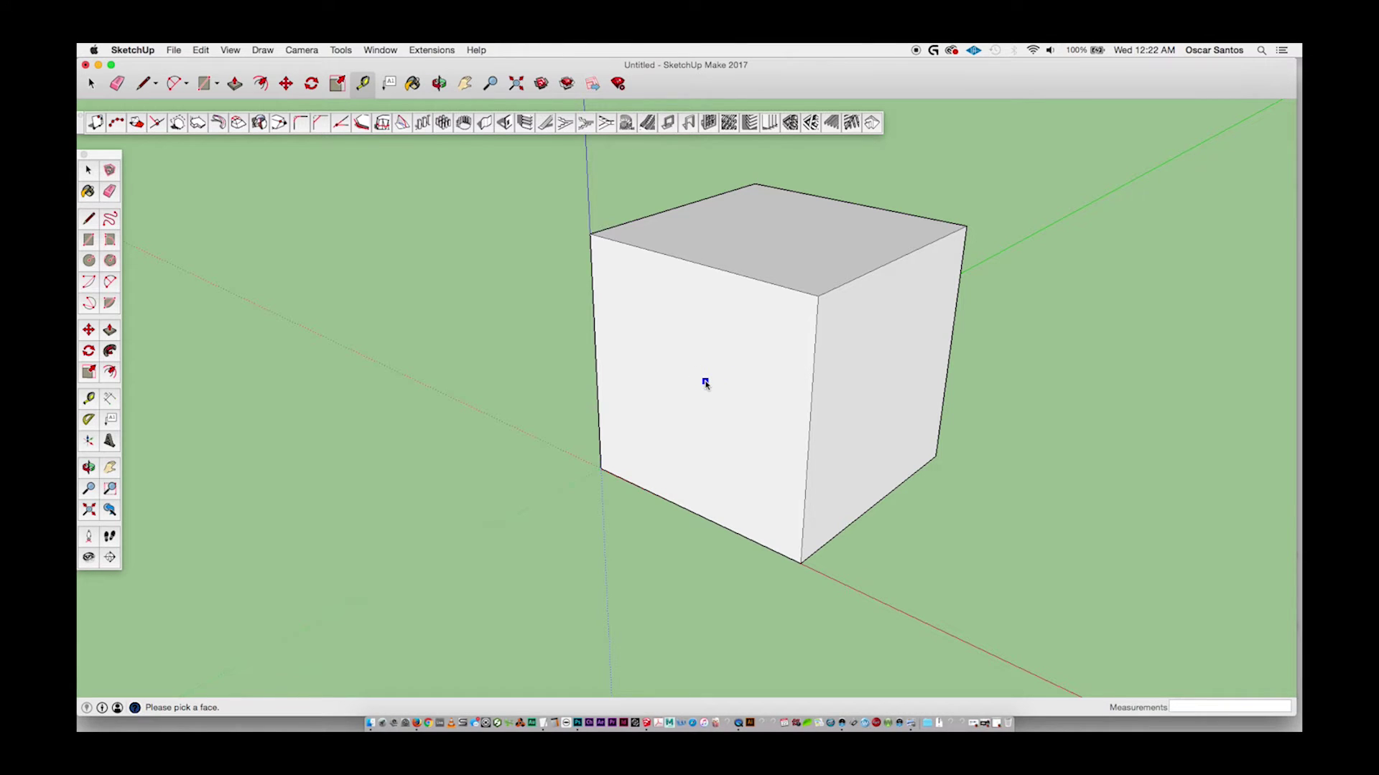
left_click(705, 388)
left_click(601, 470)
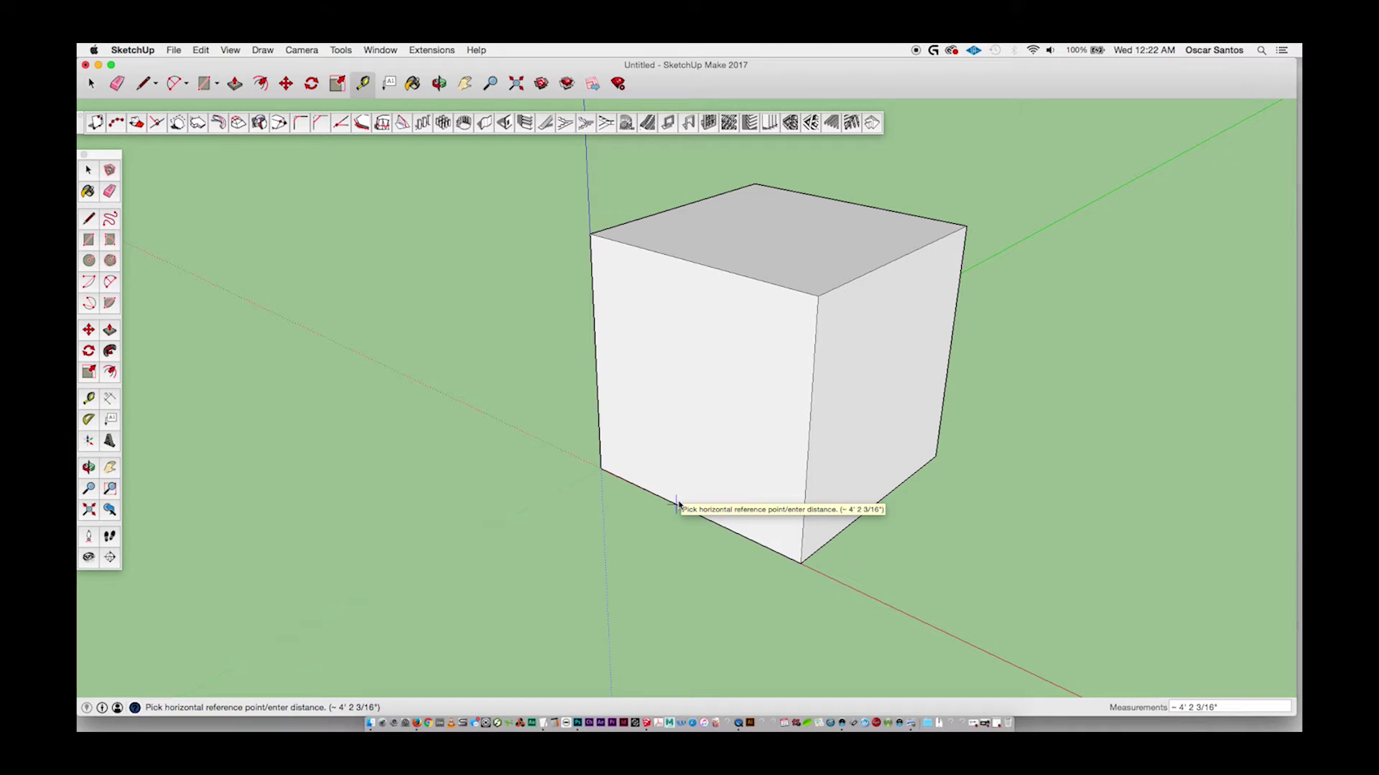
type("7")
key("Return")
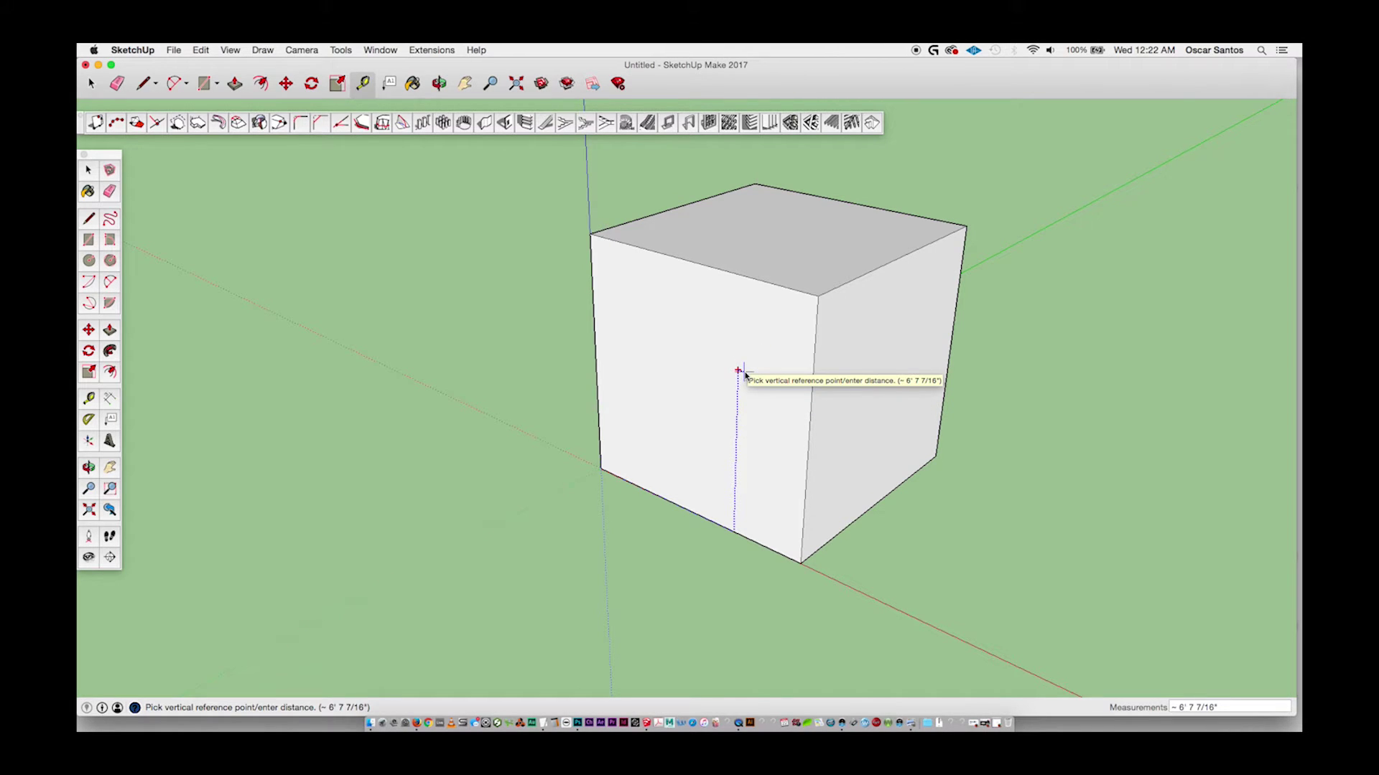
type("7")
key("Return")
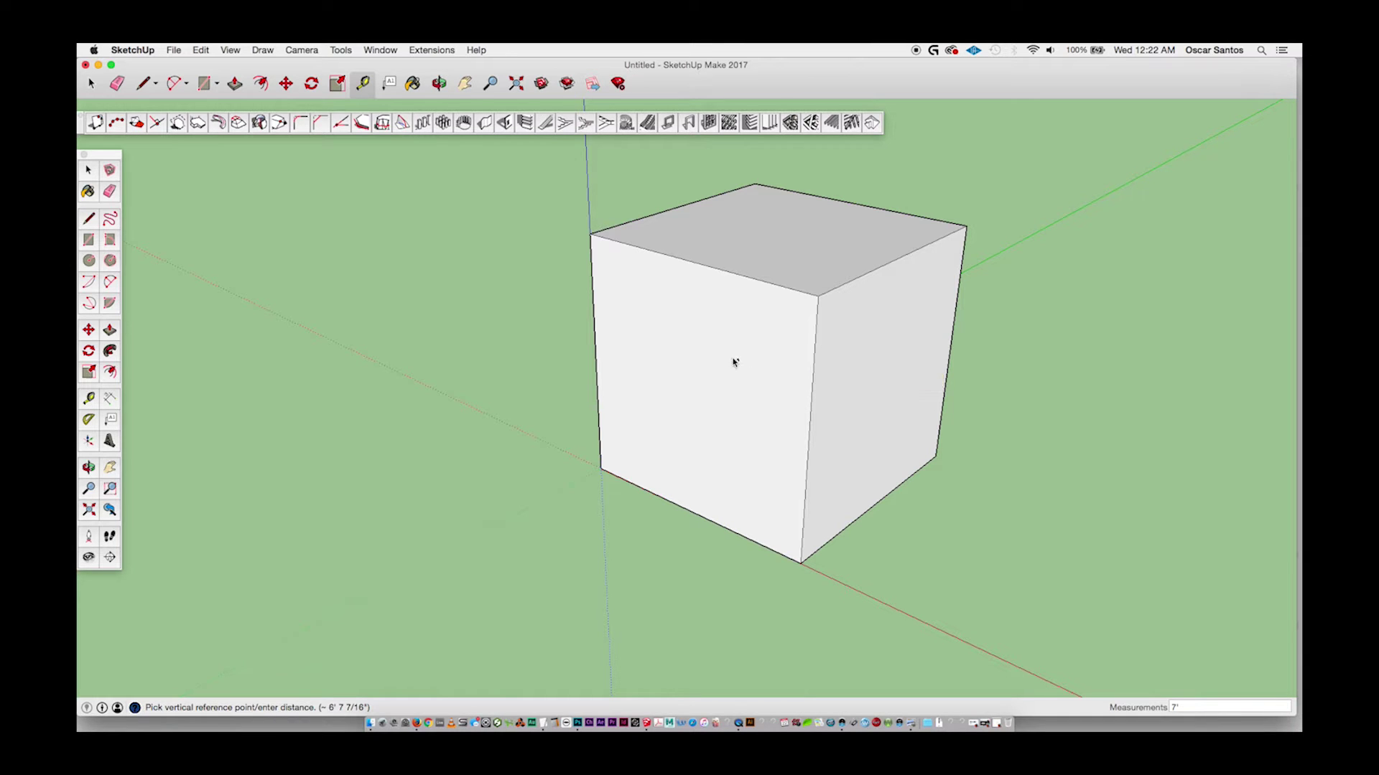
scroll(738, 363, "up", 6)
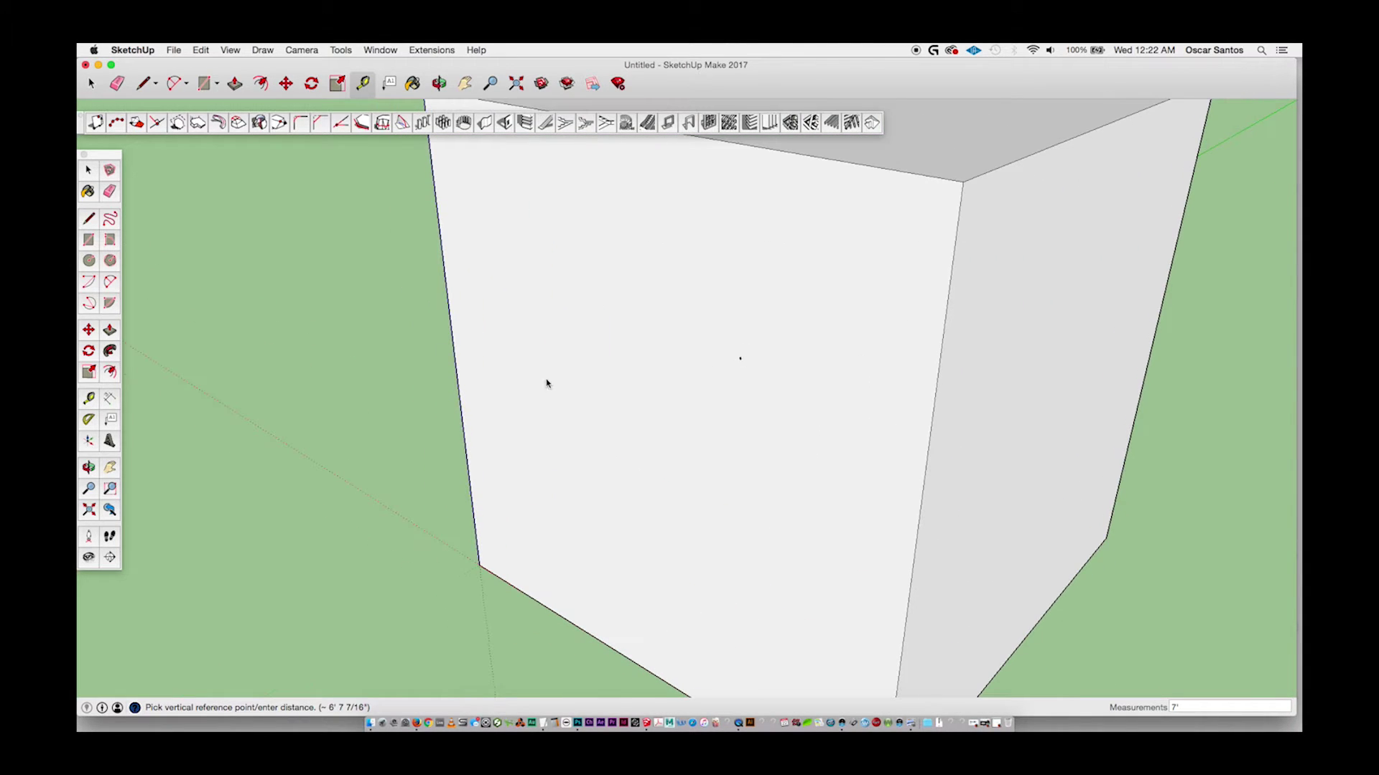
scroll(593, 294, "down", 3)
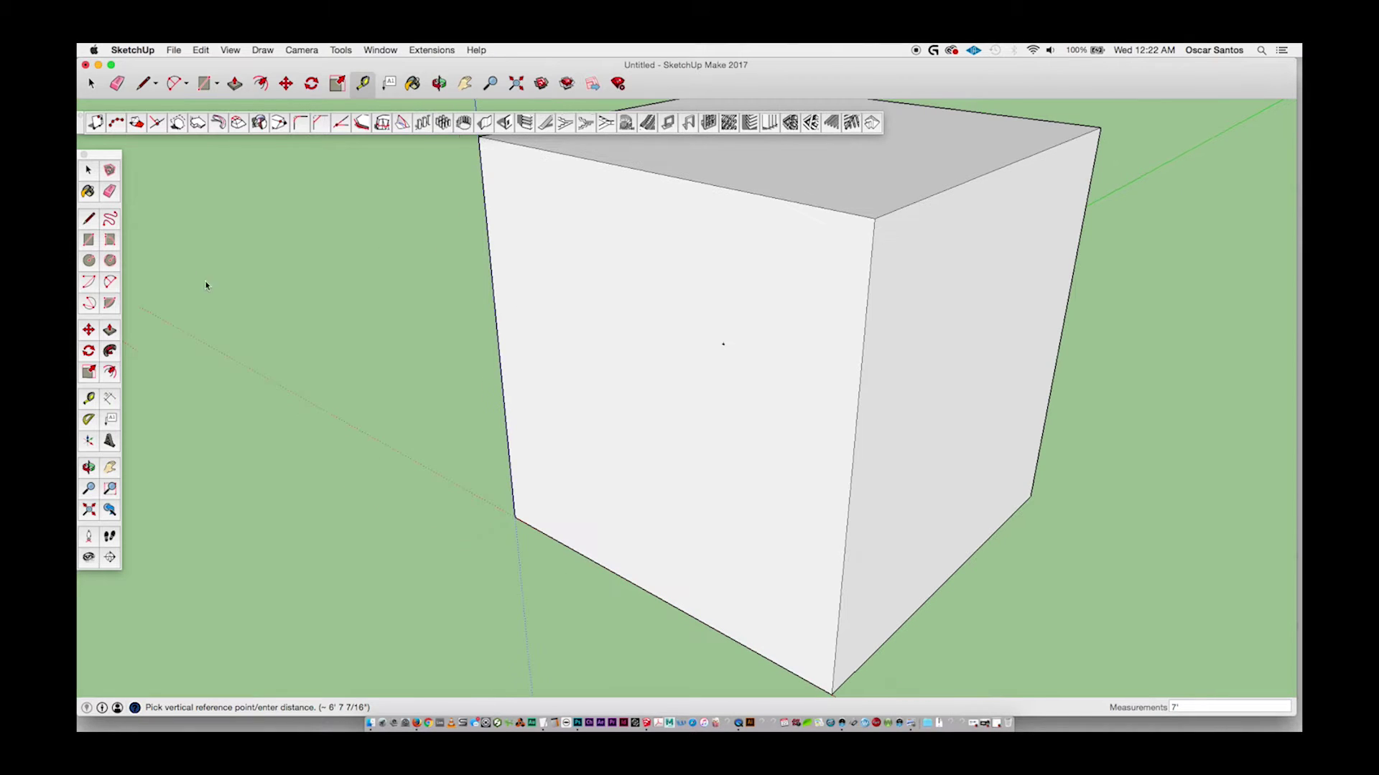
Draw lines joining the guide point to the front face's upper-right, lower-right and lower-left corners.
left_click(88, 218)
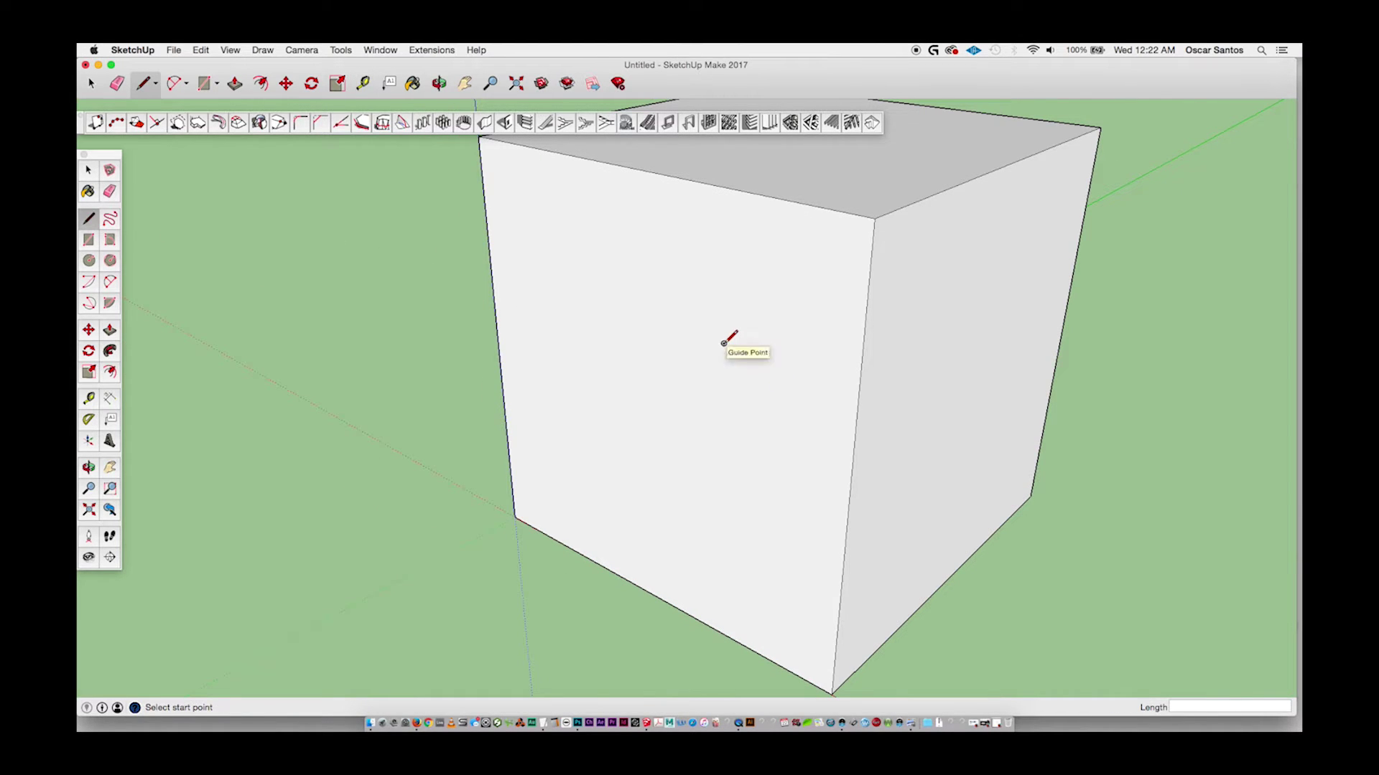
left_click(723, 343)
left_click(875, 217)
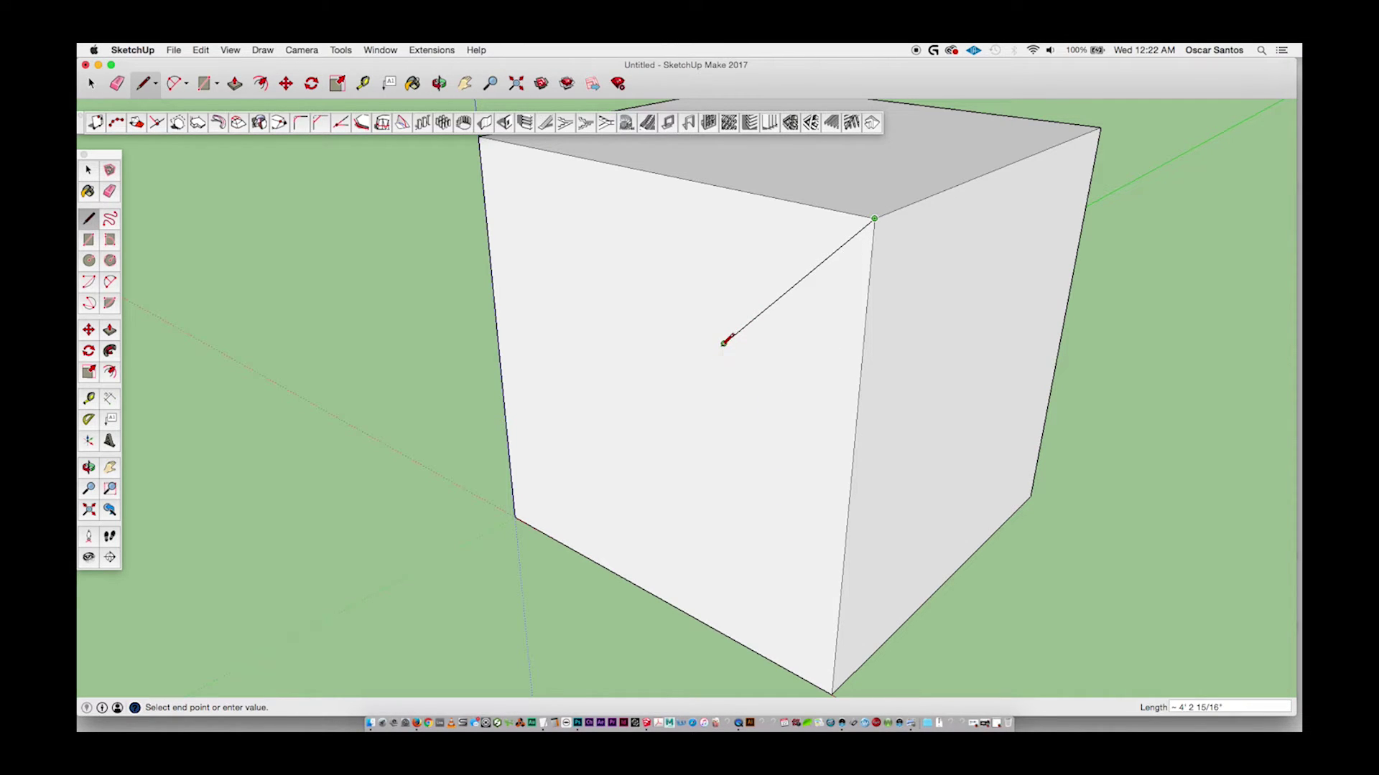
key("Escape")
left_click(832, 694)
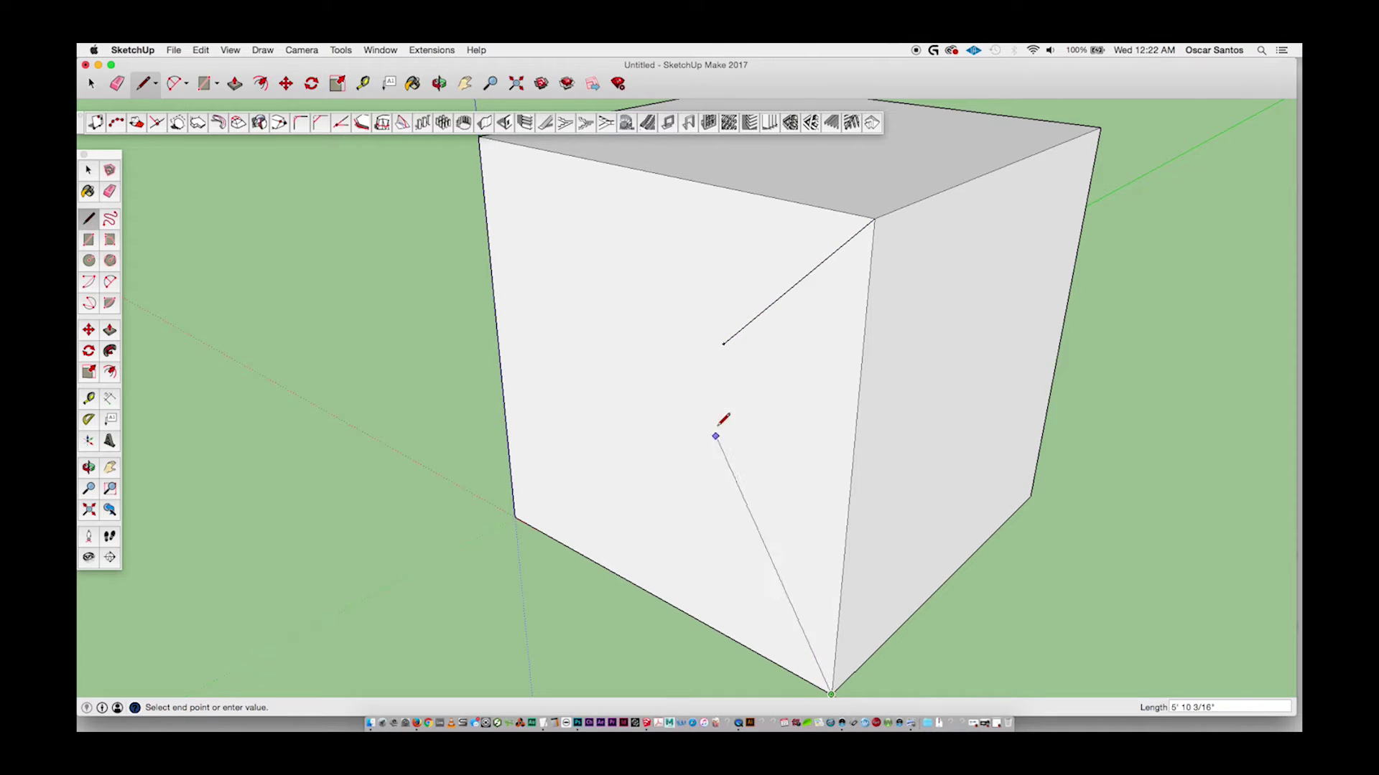
left_click(723, 344)
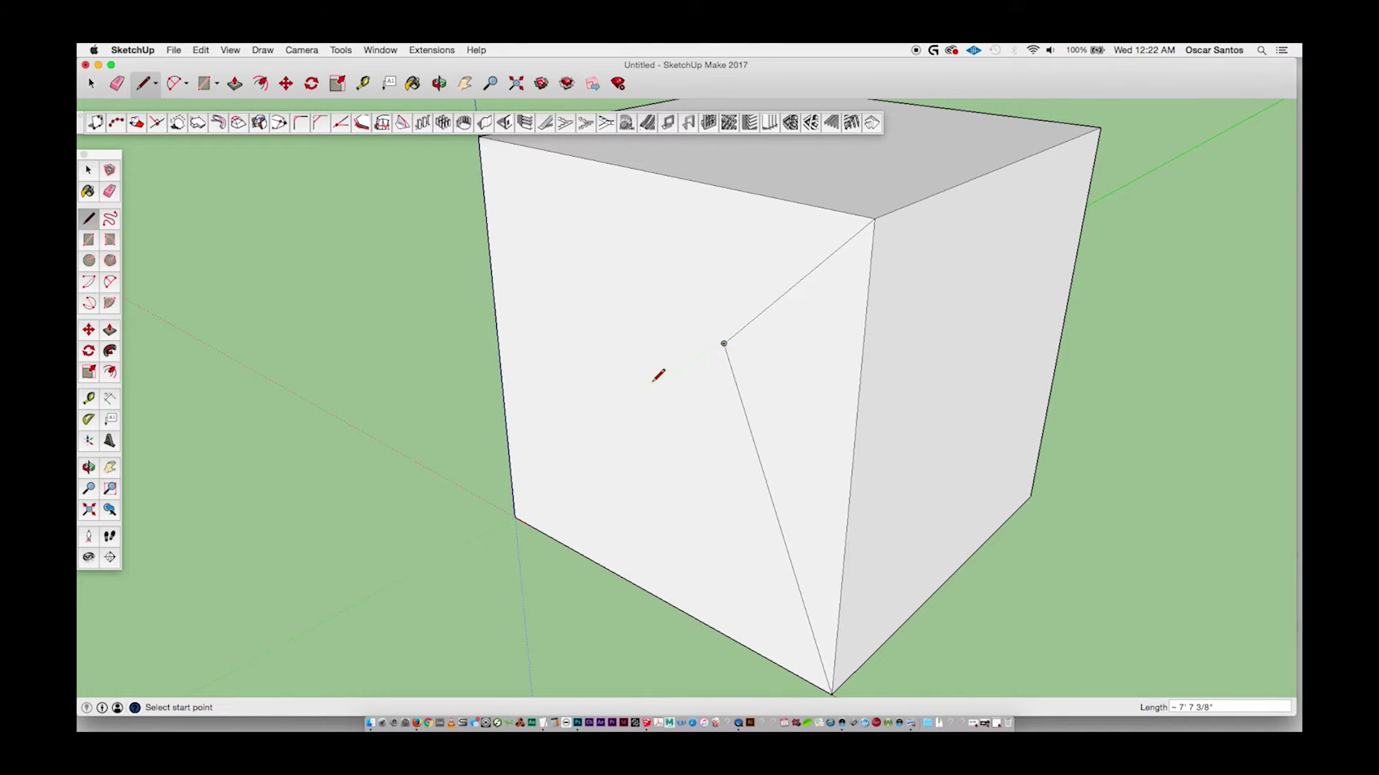
left_click(514, 516)
left_click(724, 344)
scroll(778, 339, "down", 3)
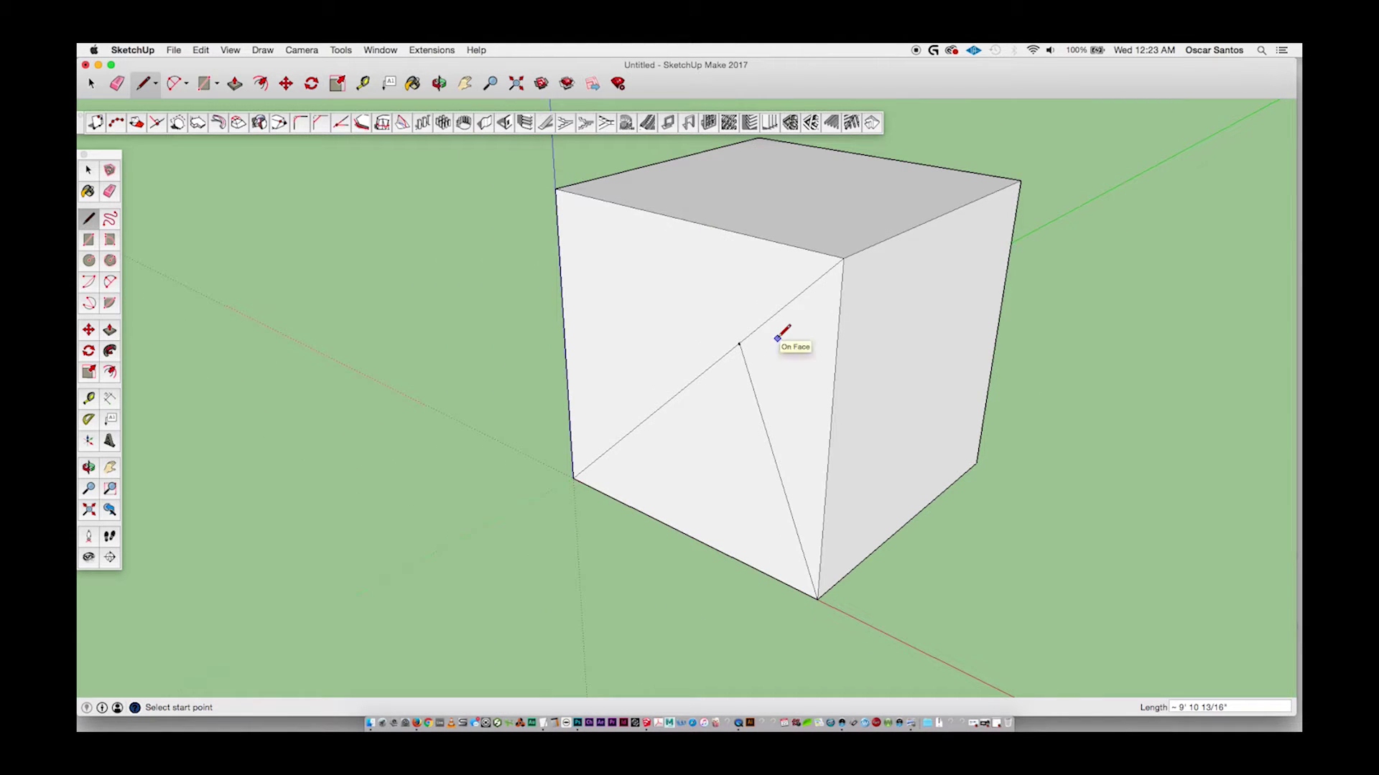
Push the triangular face at the near vertical edge inward about 5' 8 7/8" and push/pull the adjoining upper-left face.
key("p")
left_click(785, 354)
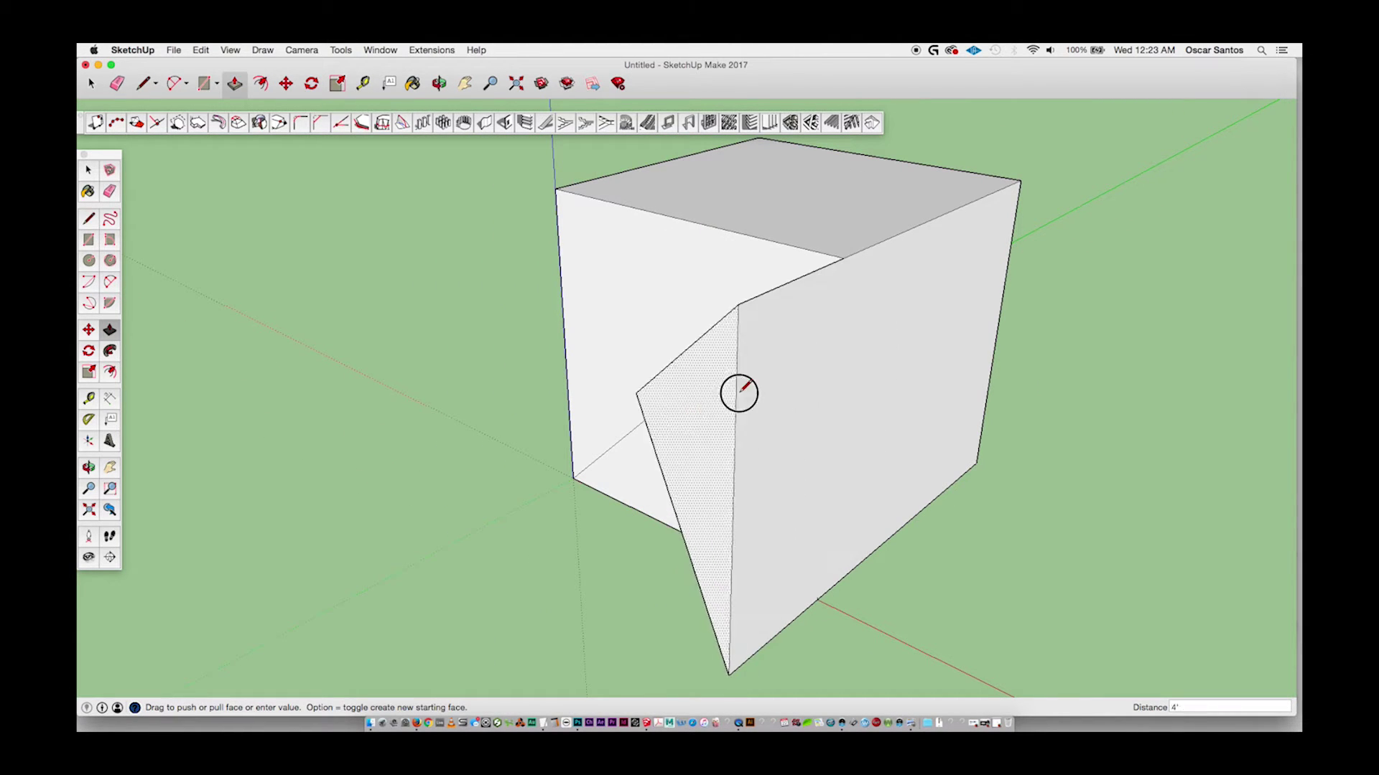
left_click(910, 316)
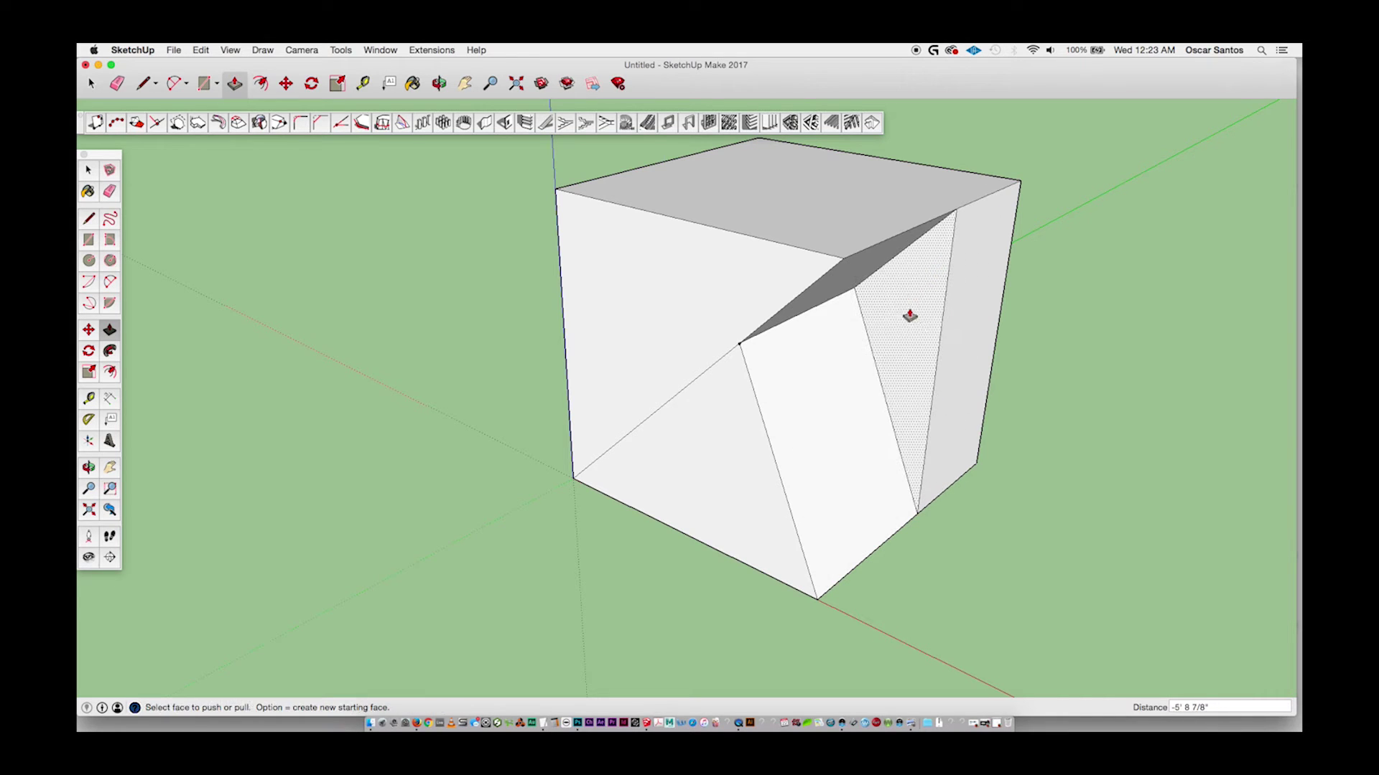
left_click(742, 292)
left_click(649, 336)
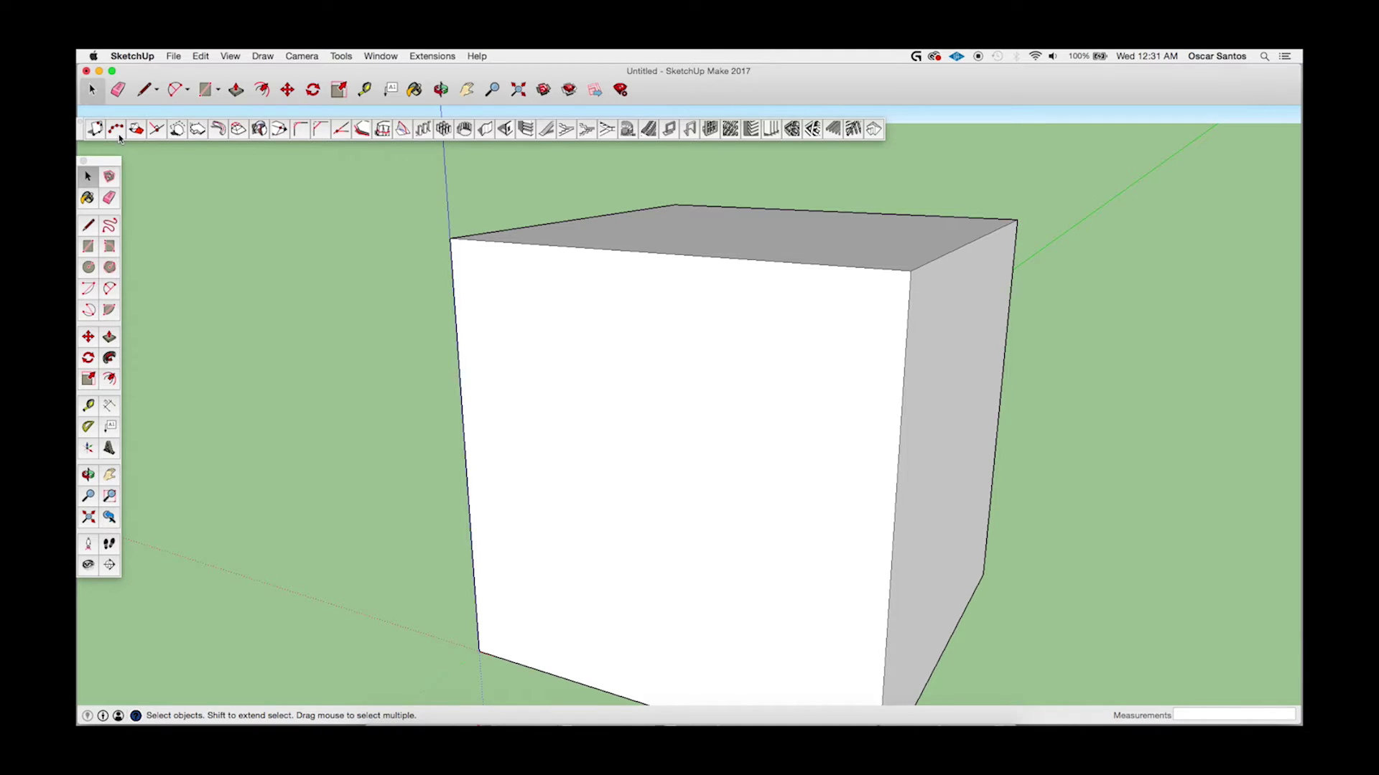
Divide the front face's top edge into 5 evenly distributed segments with 1001bit Divide Edge, placing points at both ends.
left_click(708, 258)
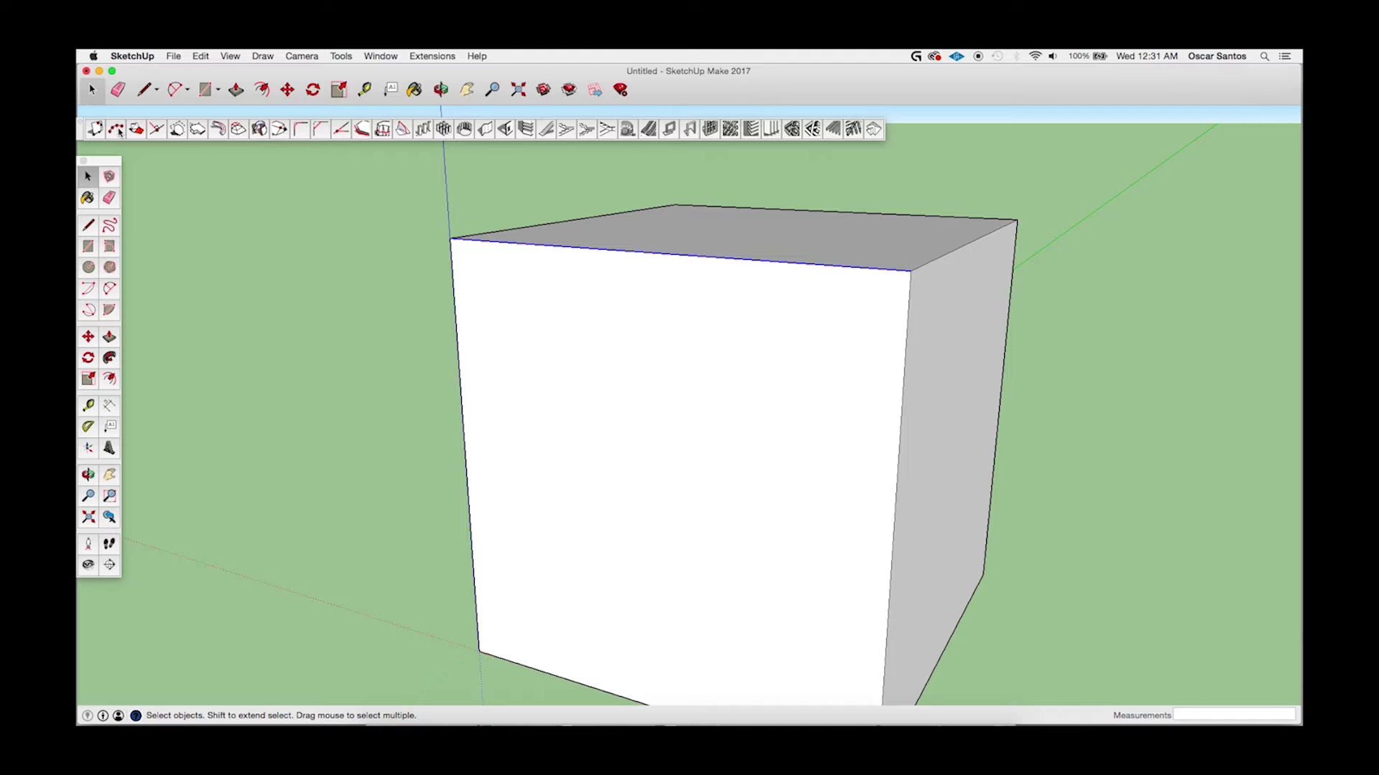
left_click(118, 130)
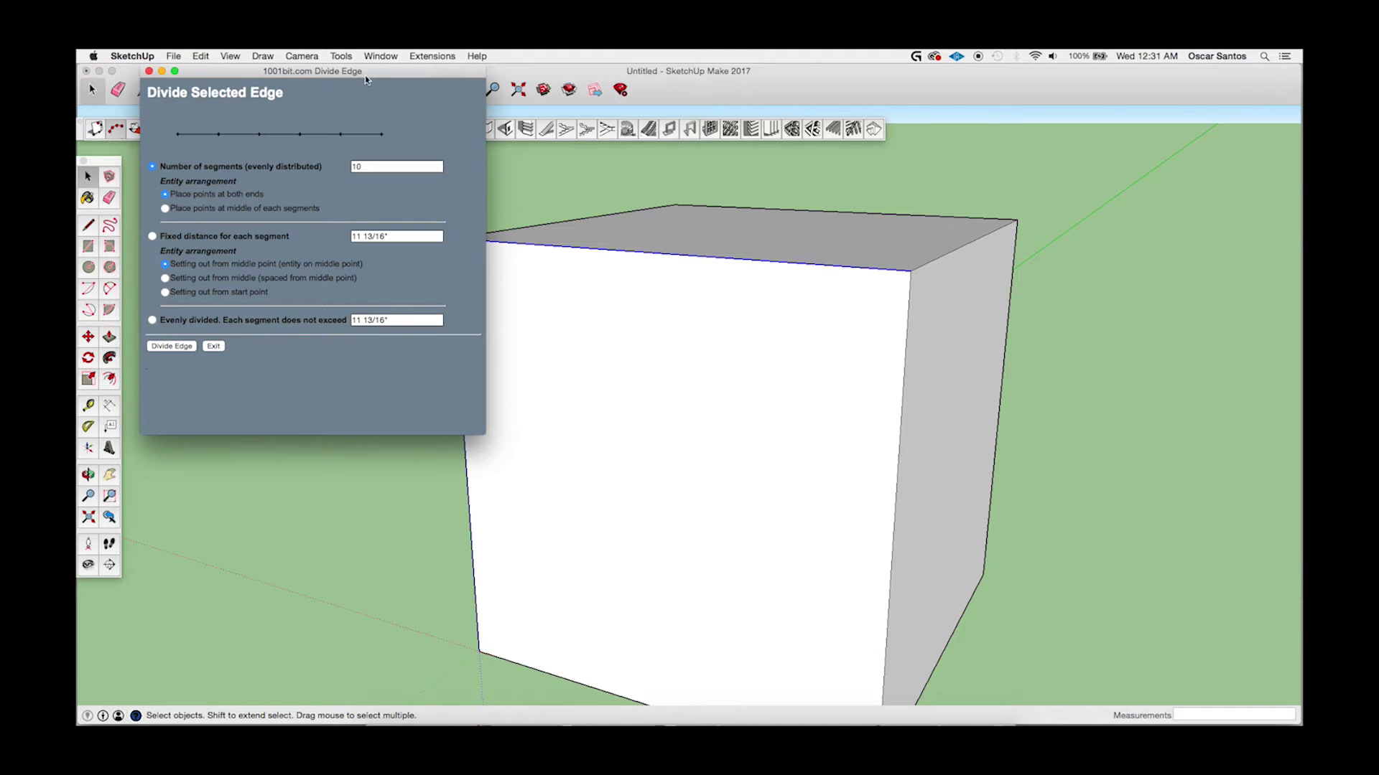
left_click_drag(366, 79, 343, 204)
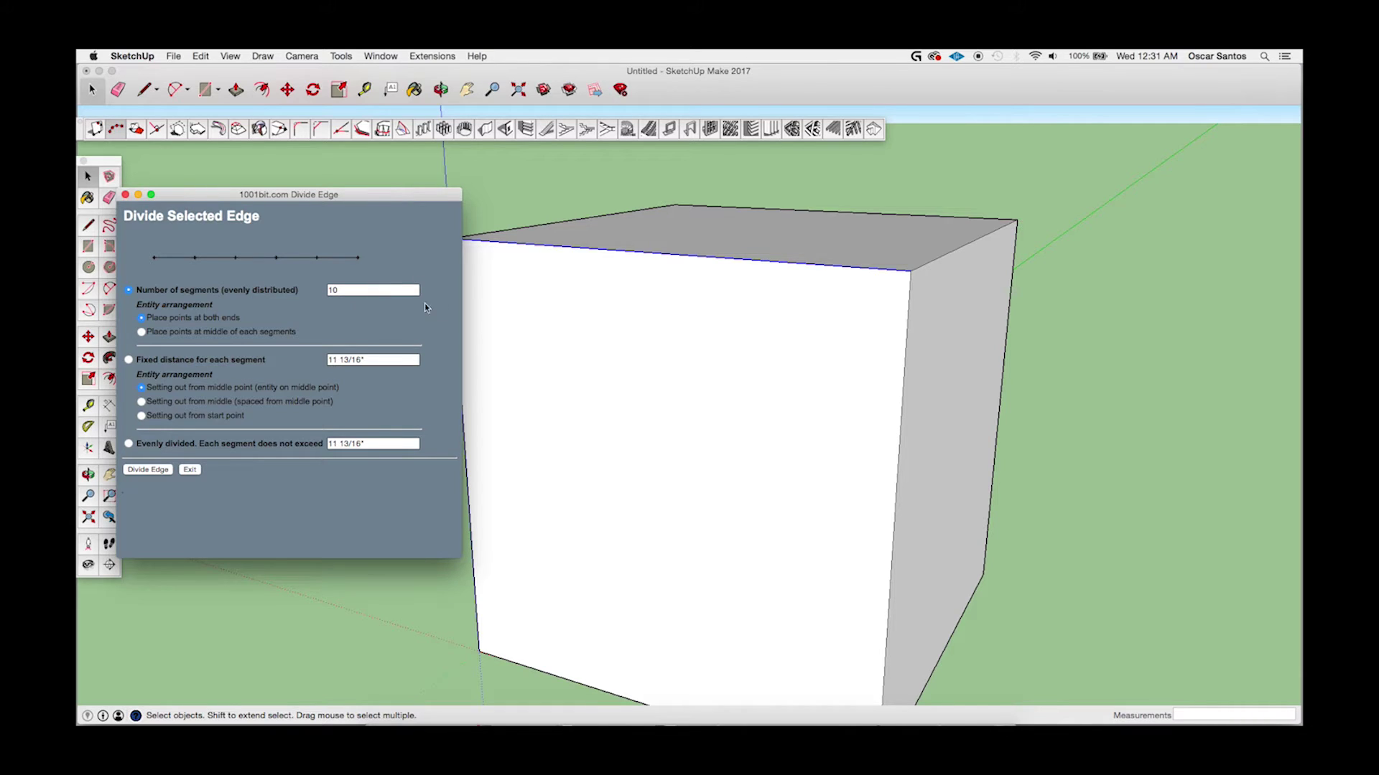
left_click_drag(335, 288, 319, 294)
type("5")
left_click(147, 469)
scroll(811, 301, "down", 1)
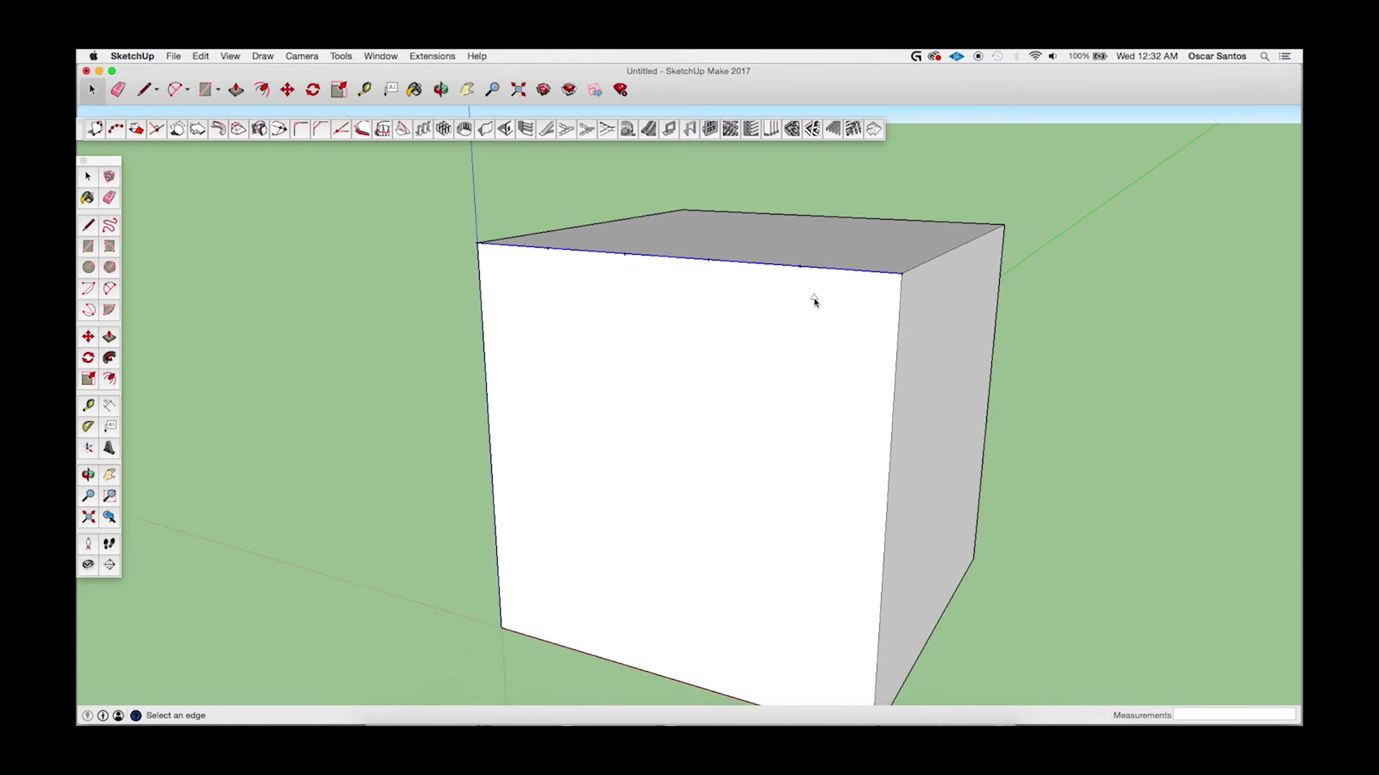
key("l")
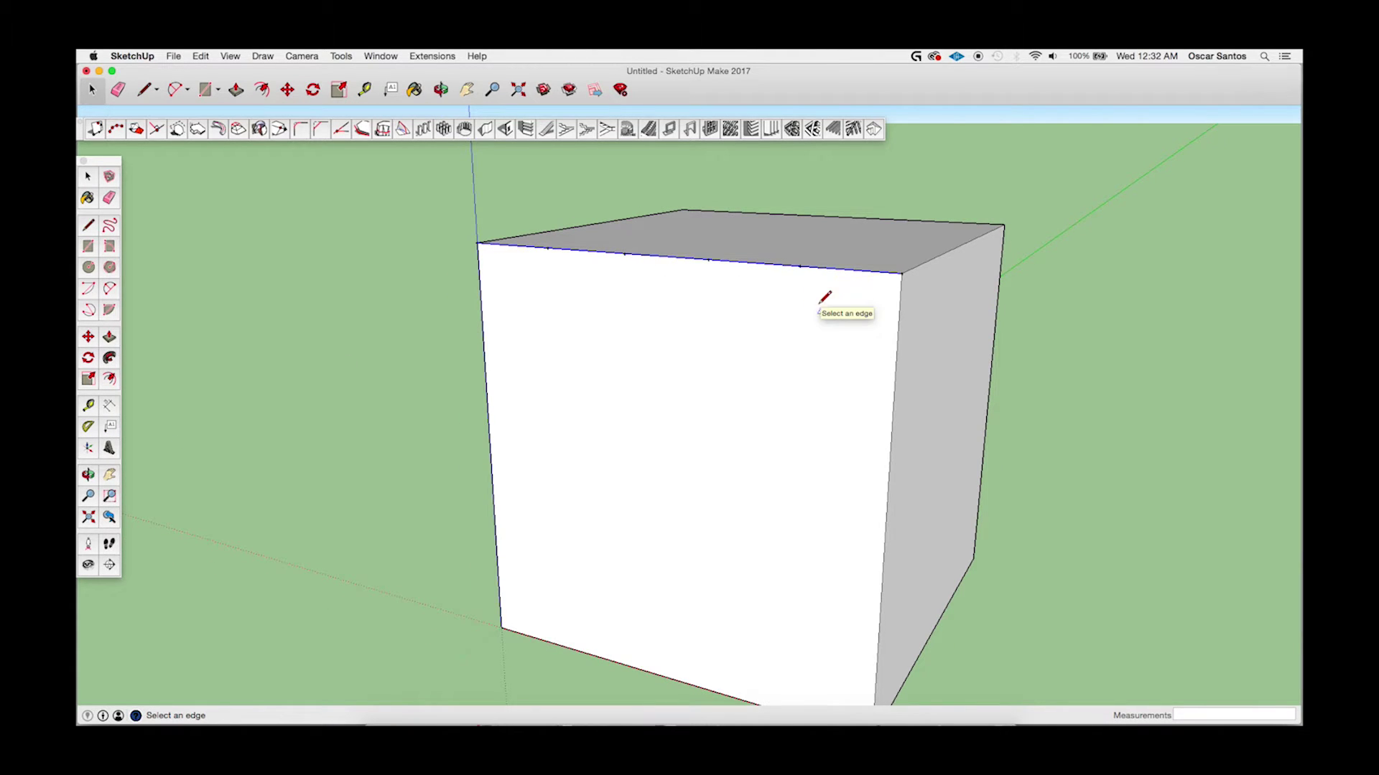
left_click(800, 266)
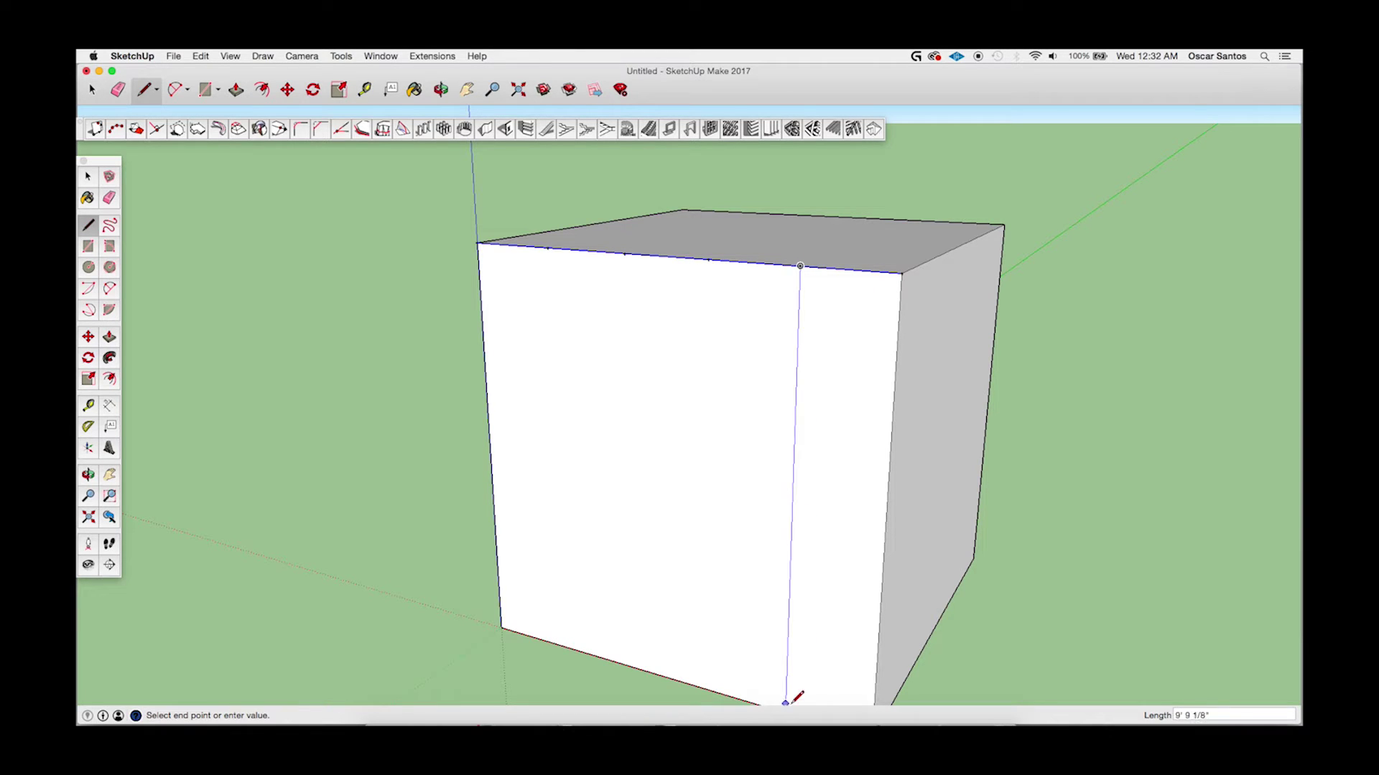
scroll(790, 701, "down", 2)
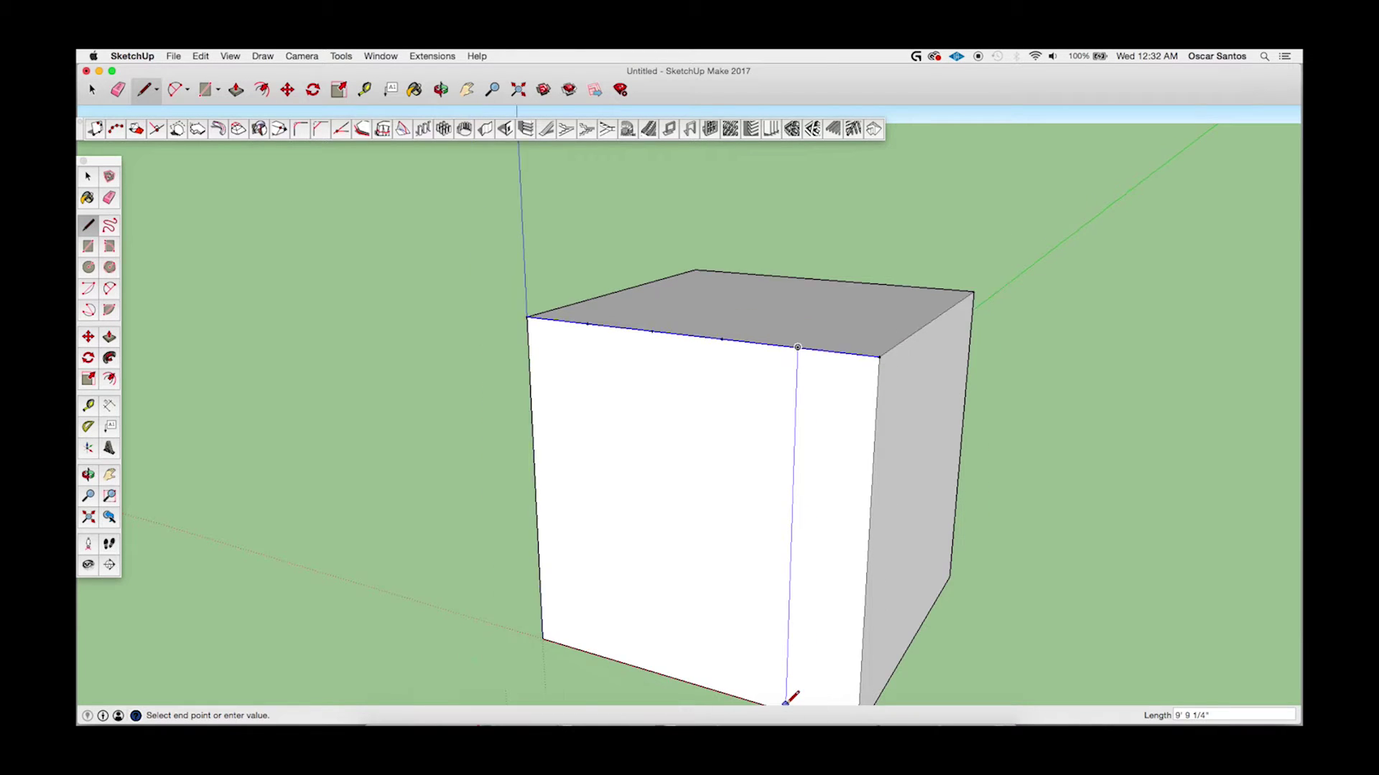
key("Escape")
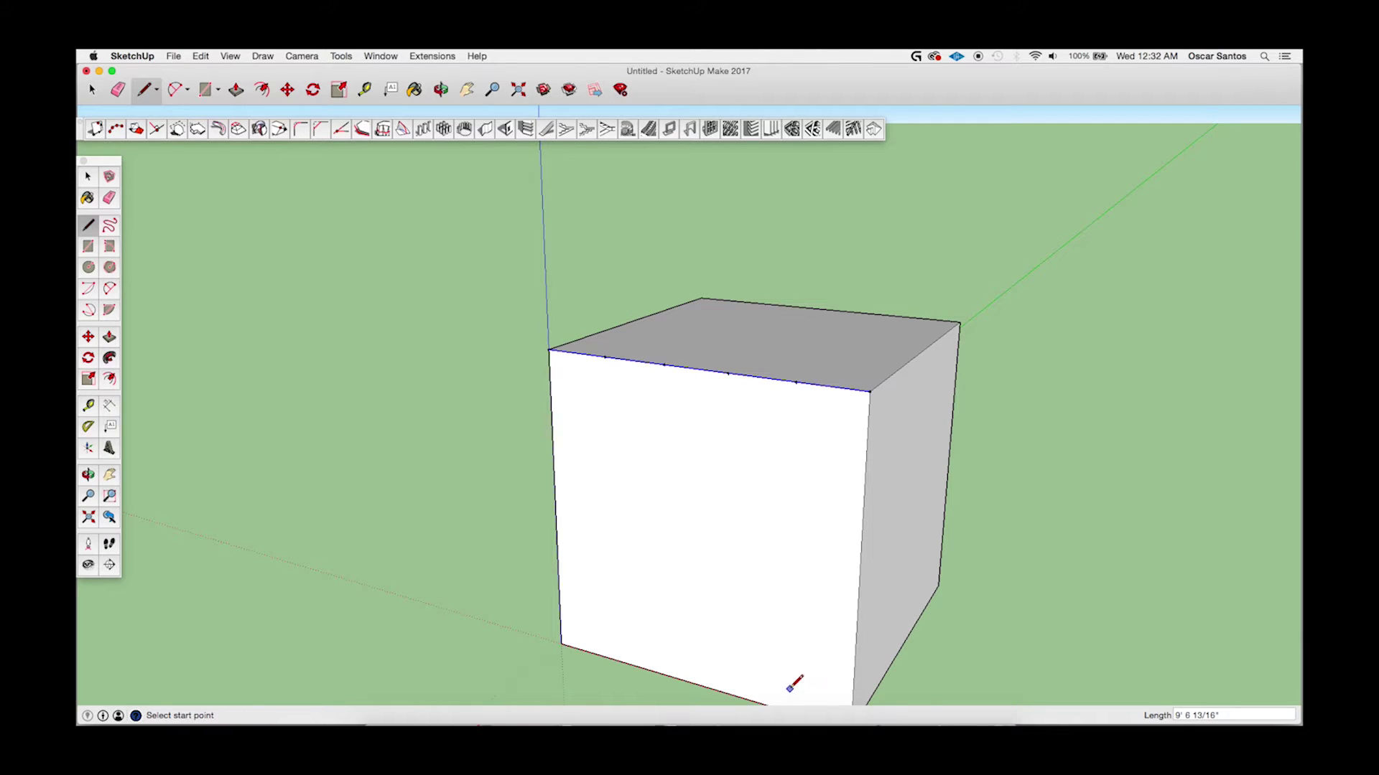
Draw 10' vertical lines down the front face from the top edge's division points to the bottom edge.
key("h")
left_click_drag(794, 646, 756, 465)
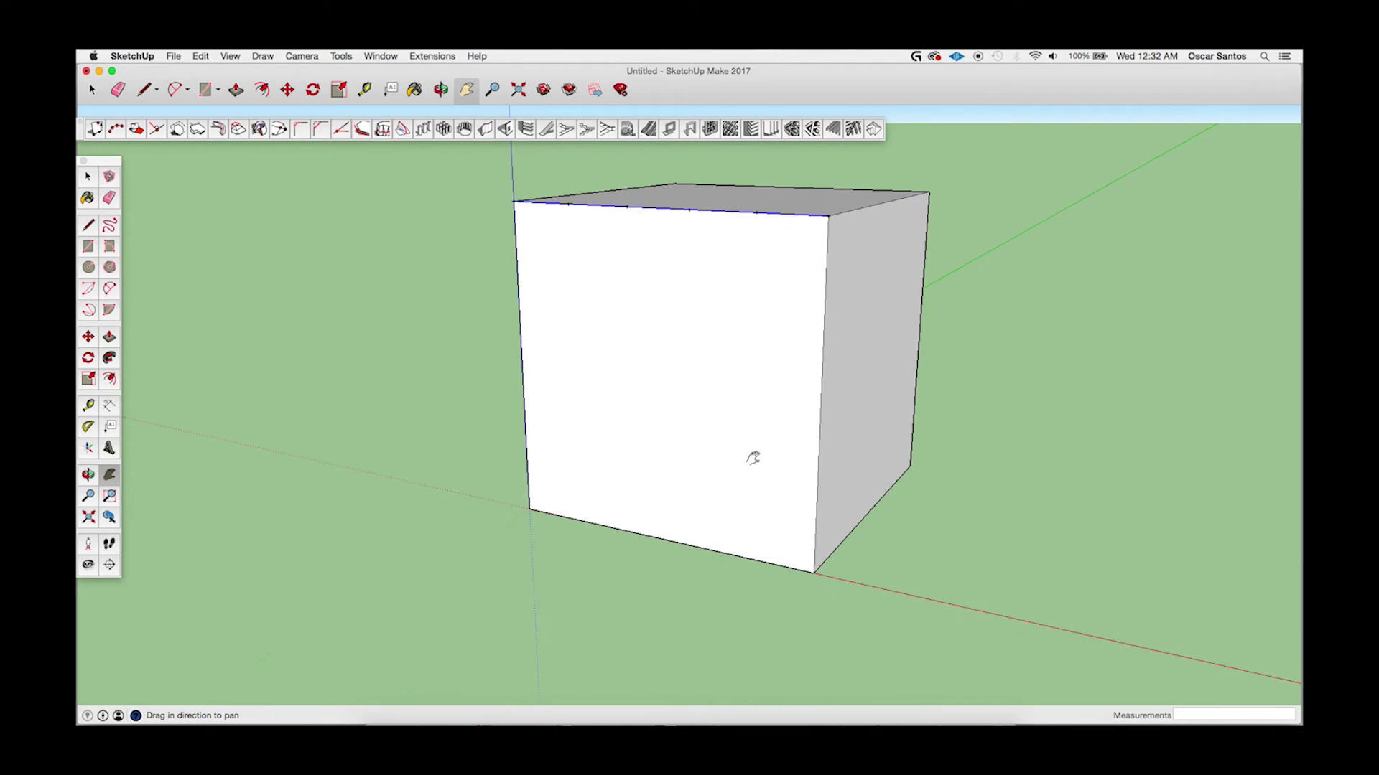
key("l")
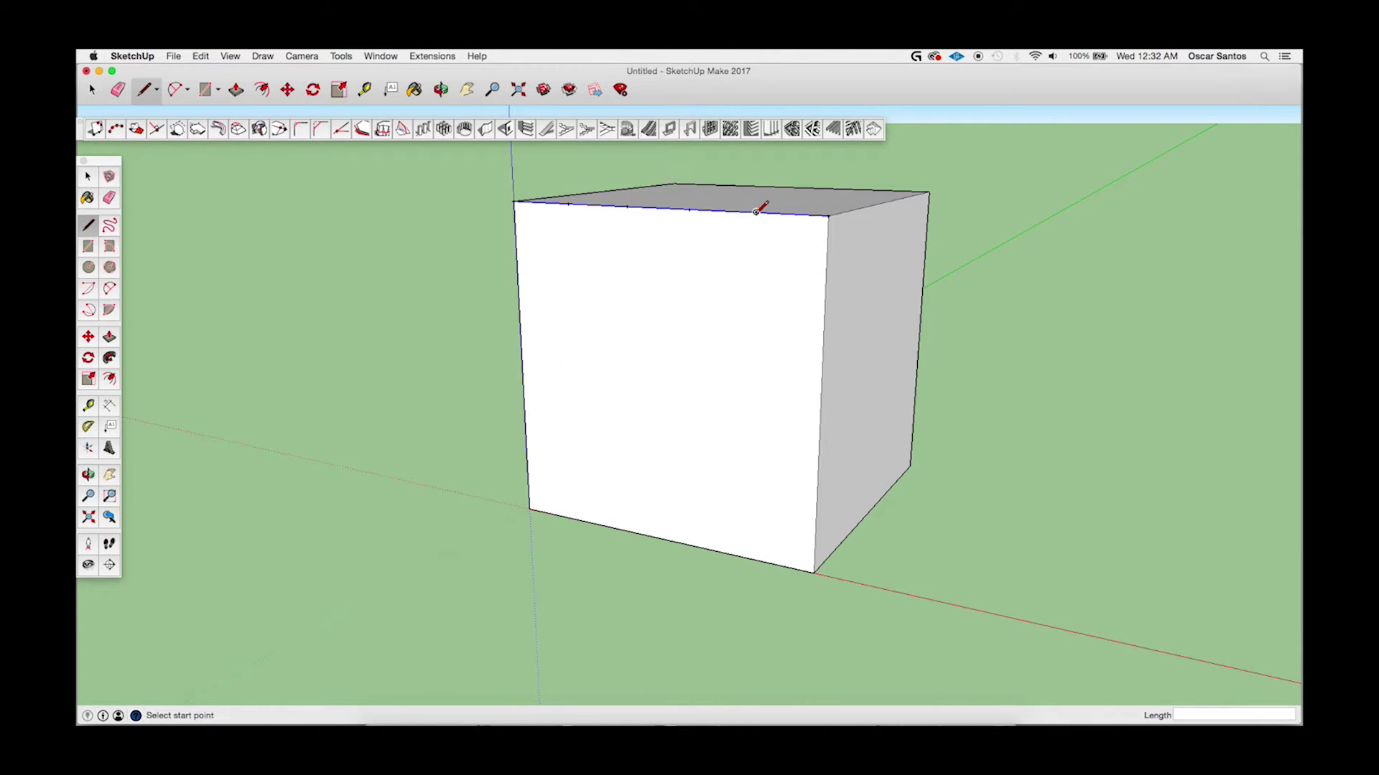
left_click(756, 212)
left_click(749, 557)
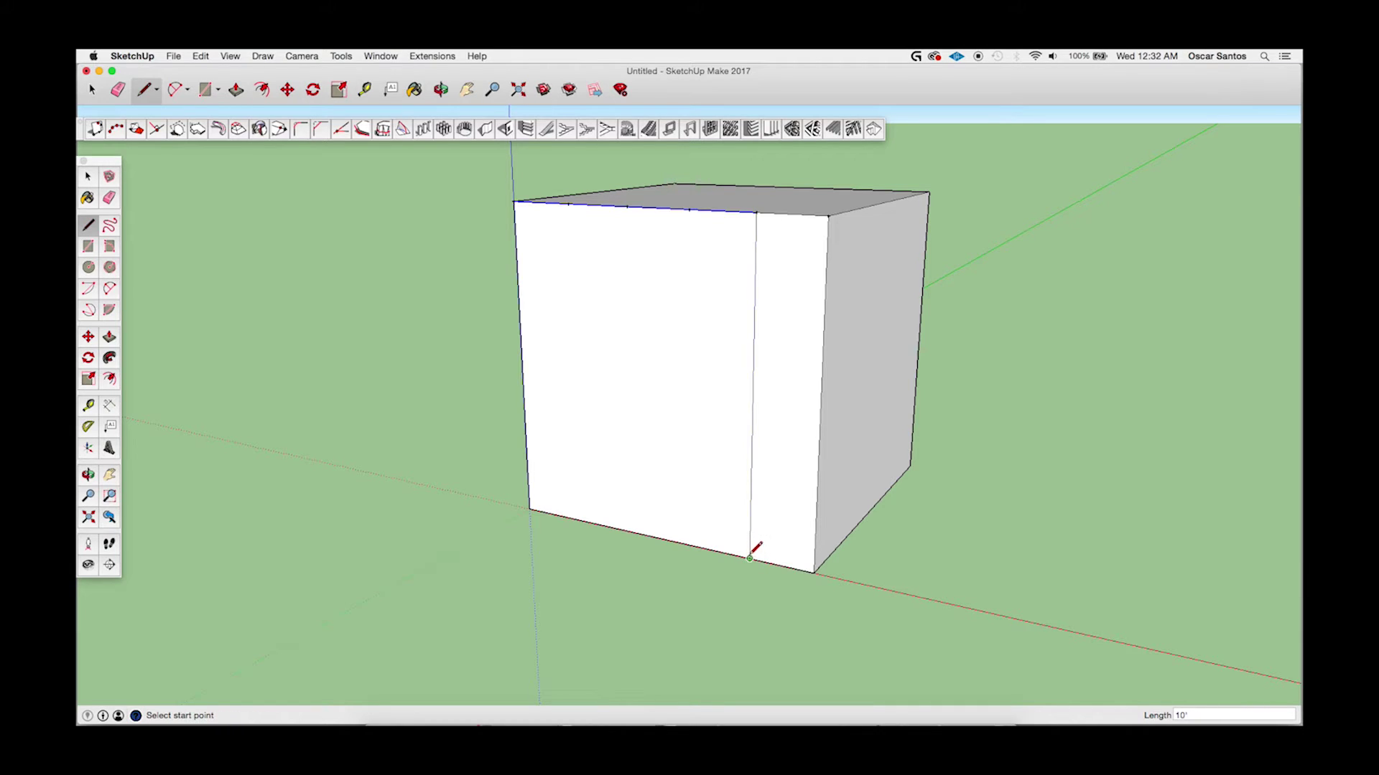
left_click(690, 545)
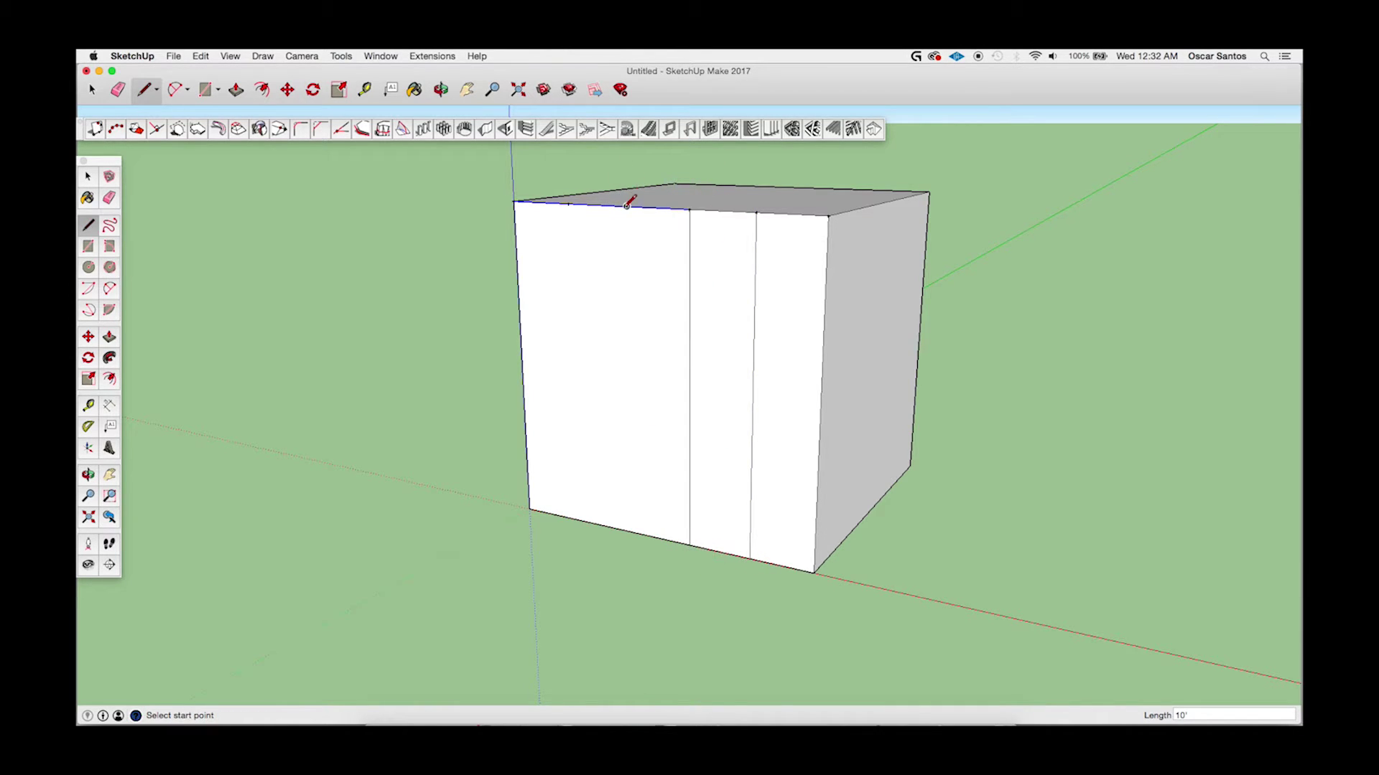
left_click(625, 207)
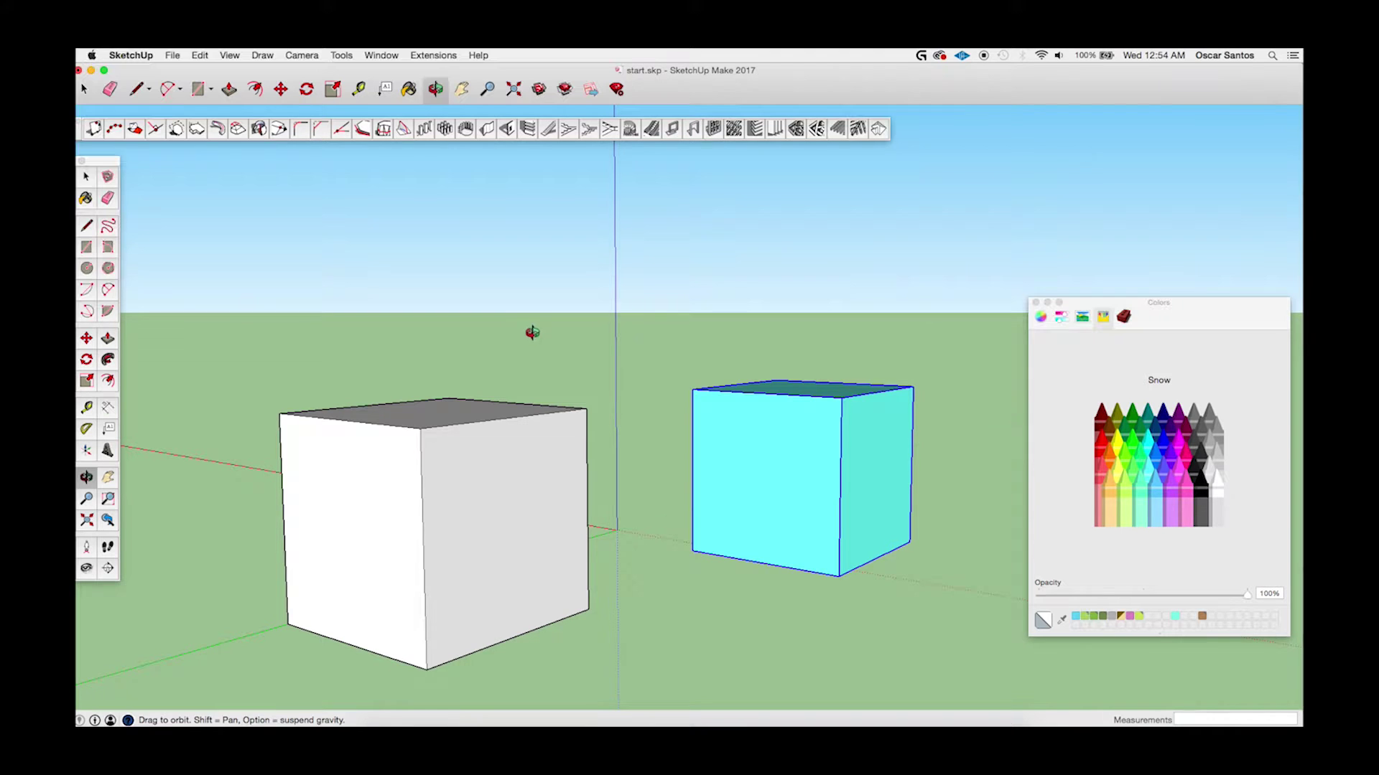
key("space")
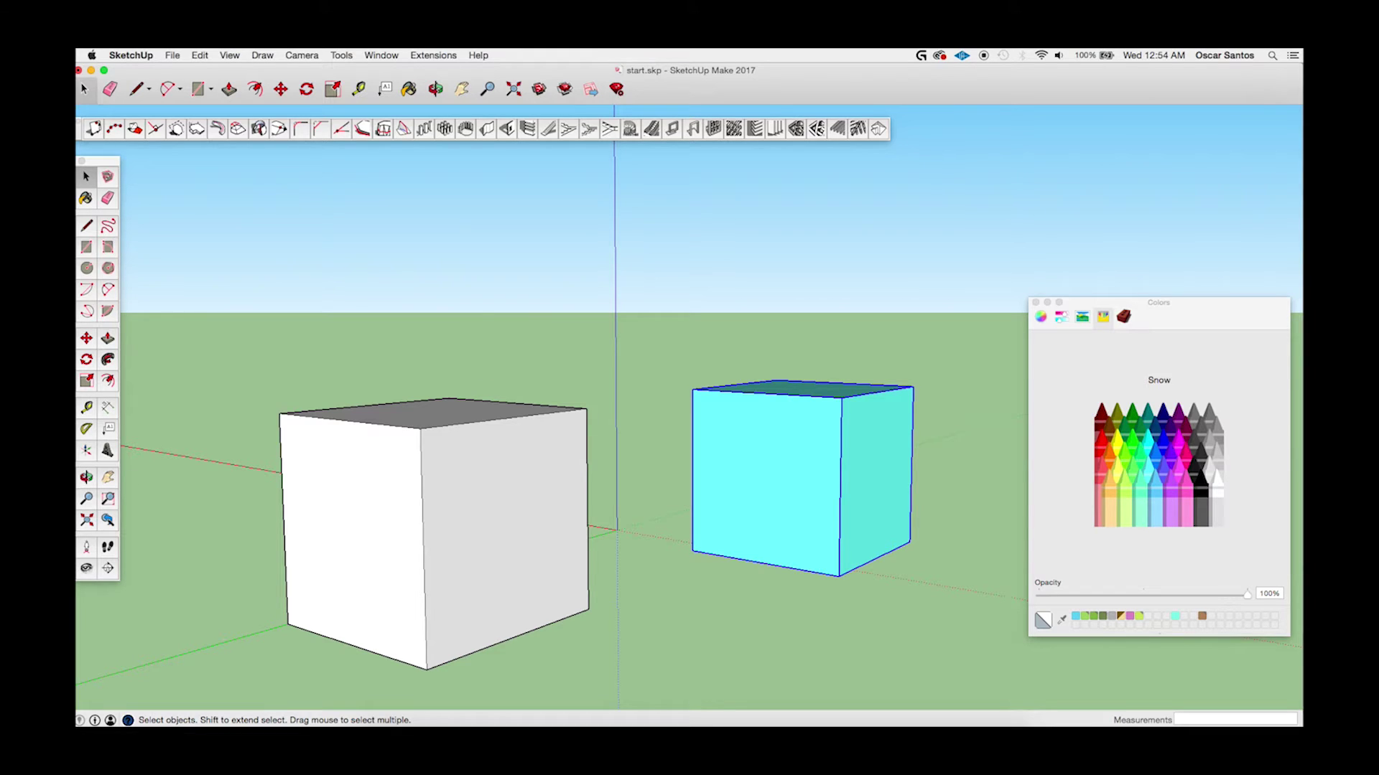
key("super+Tab")
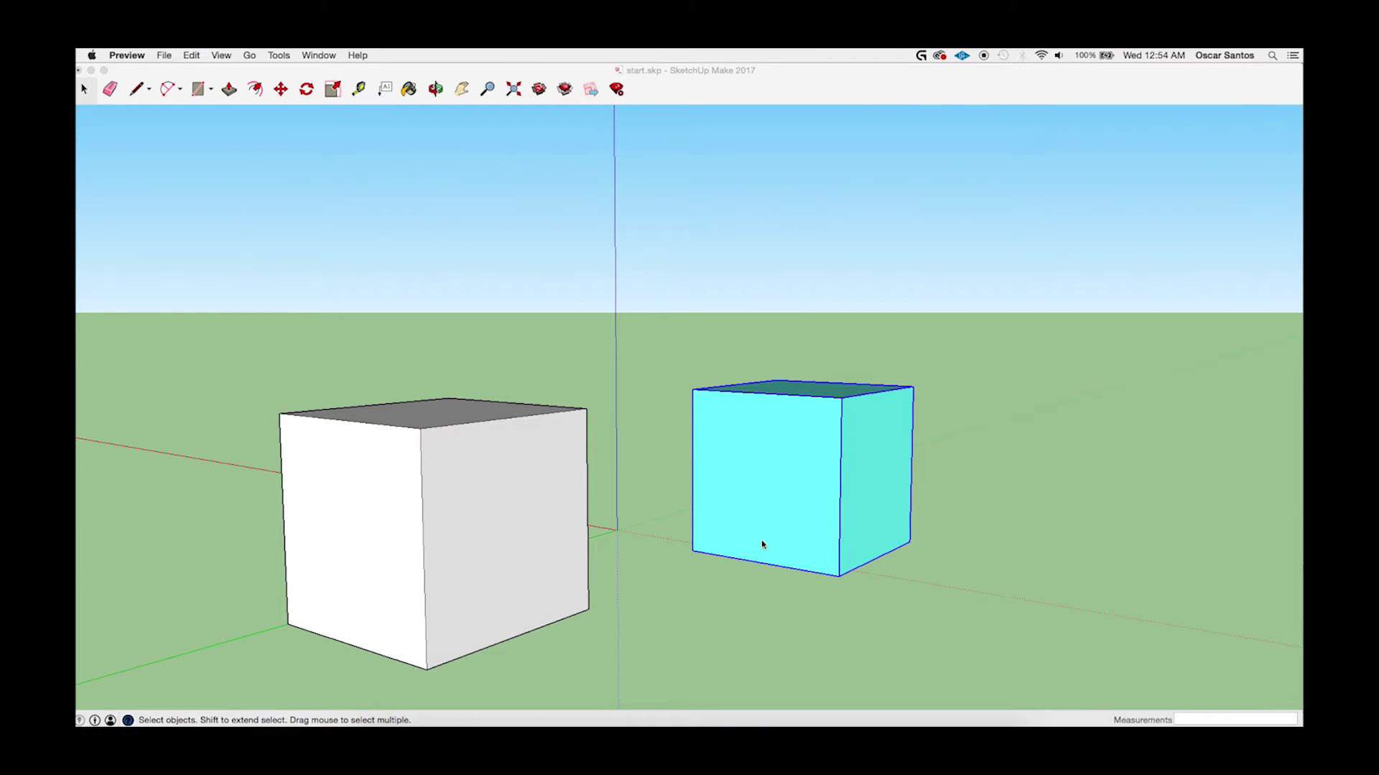
left_click(675, 511)
scroll(686, 513, "up", 2)
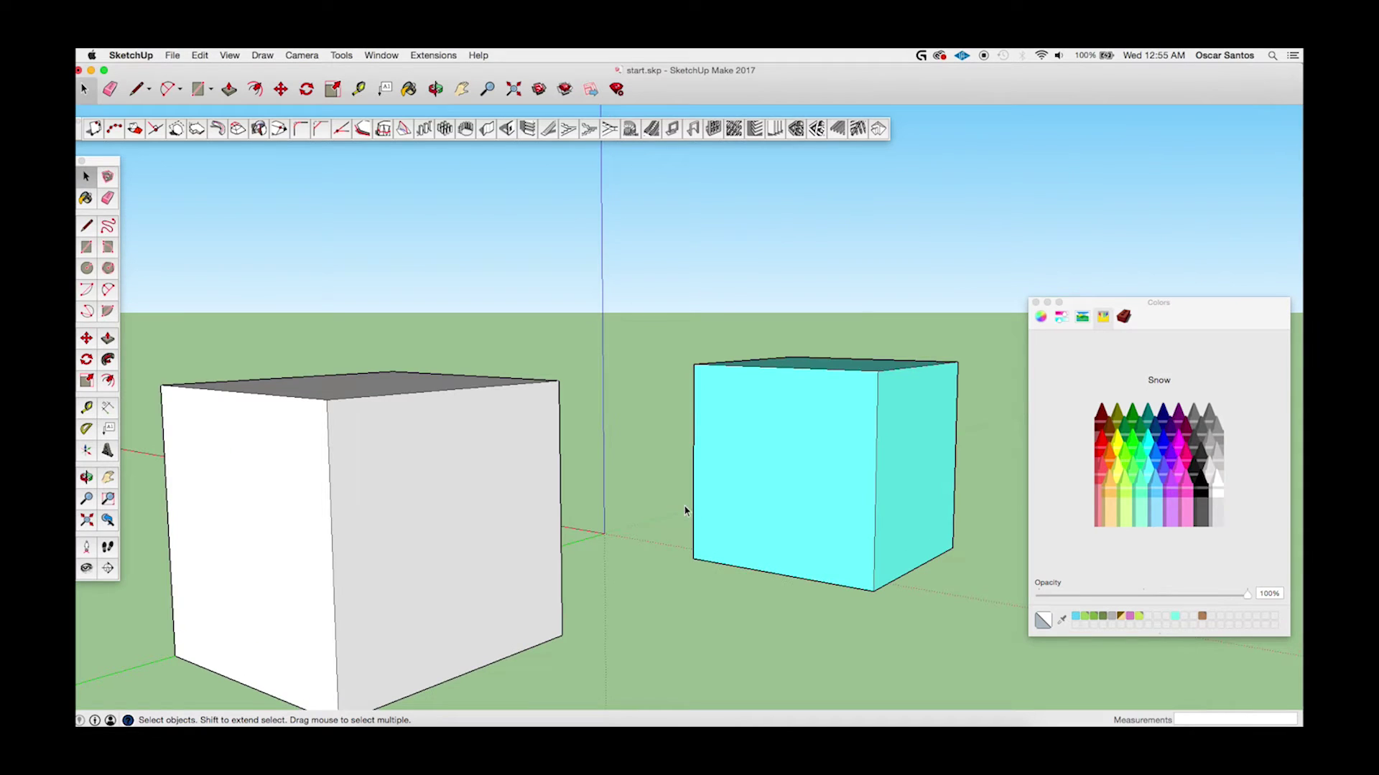
scroll(683, 511, "down", 1)
key("o")
left_click_drag(682, 515, 699, 462)
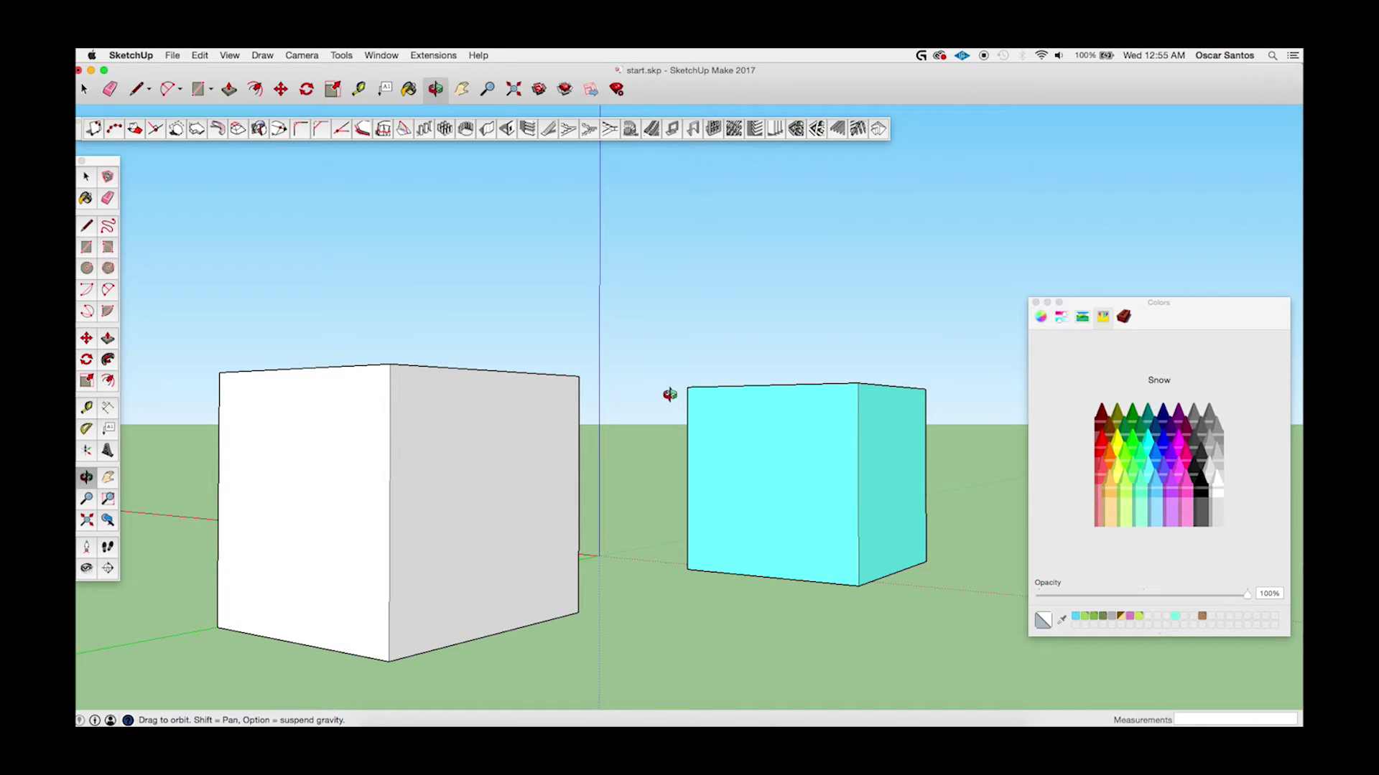
key("space")
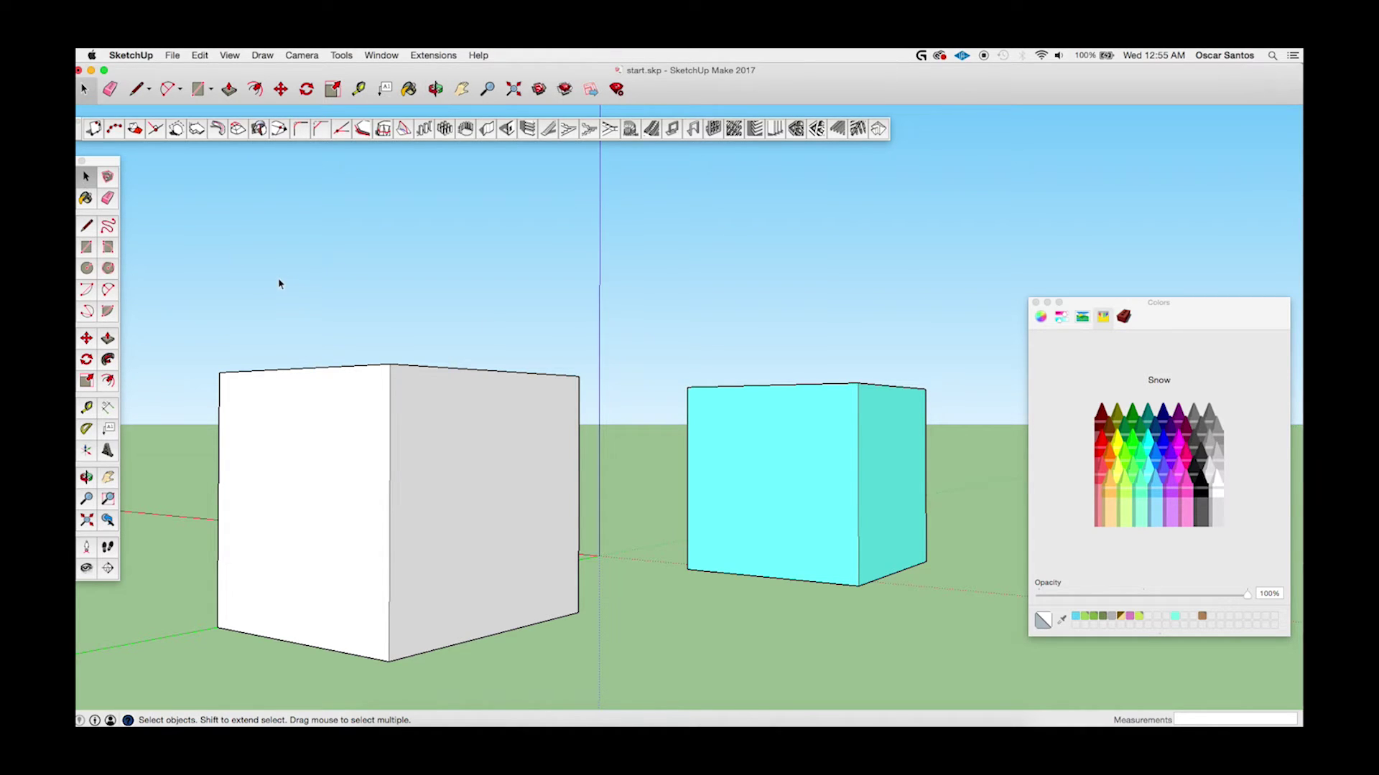
Set the cyan cube's 1001bit alignment references at the front face's lower-left corner, lower-right corner and a point near its centre.
left_click_drag(652, 331, 959, 644)
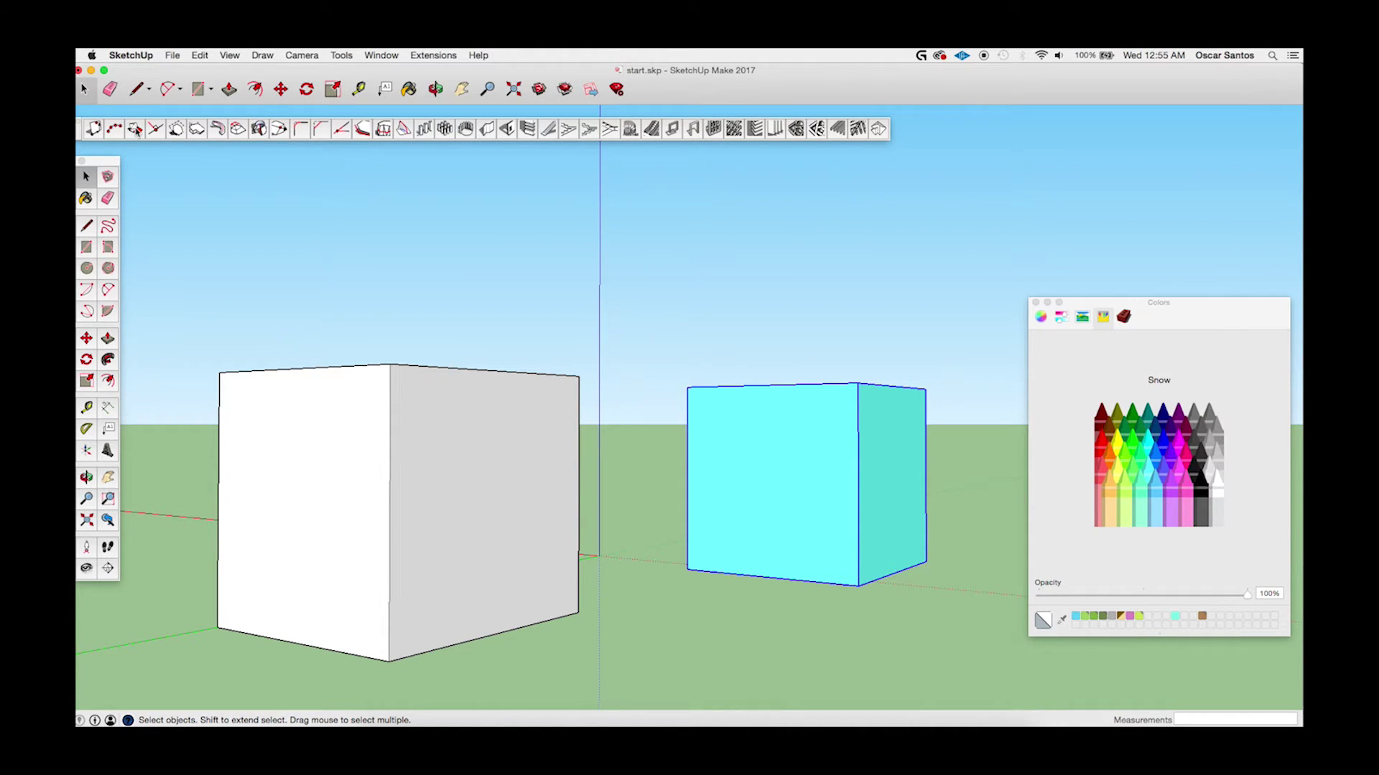
left_click(136, 130)
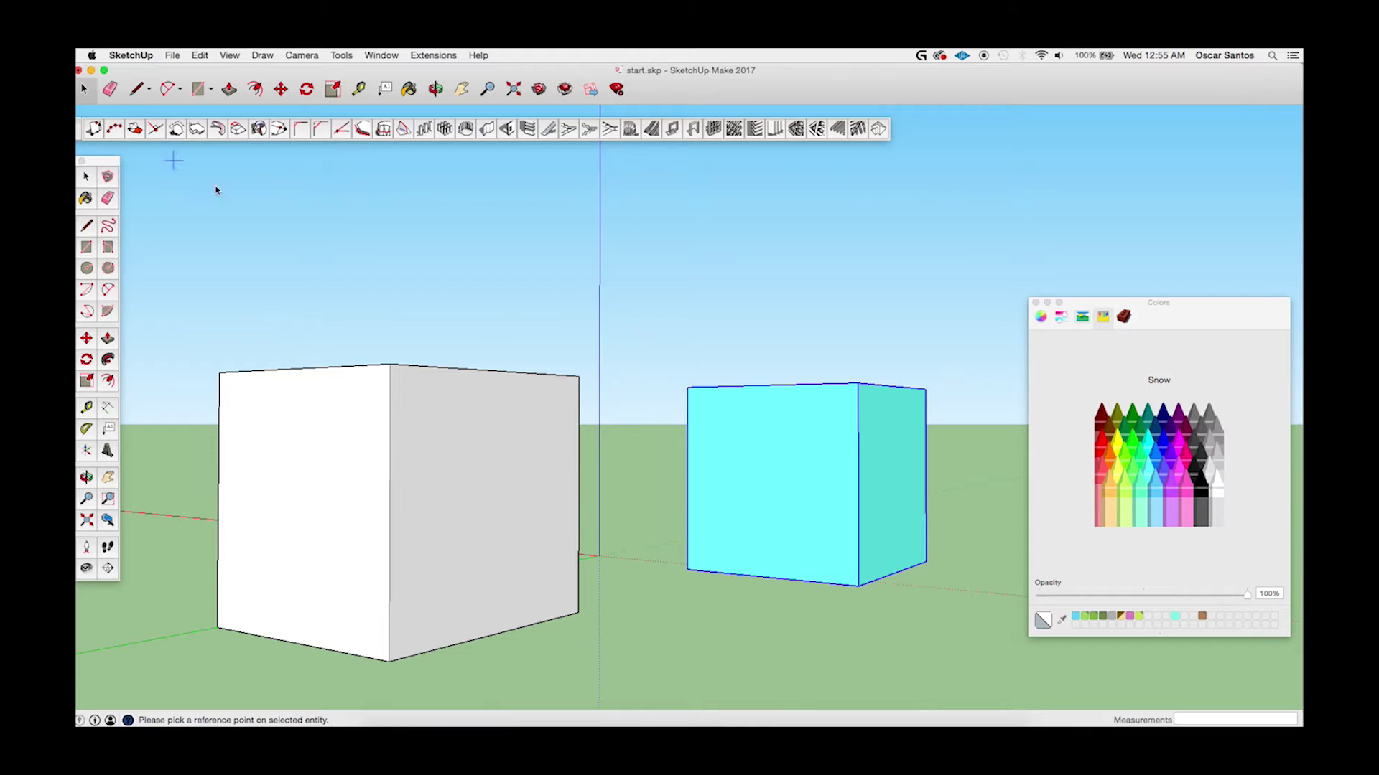
left_click(690, 571)
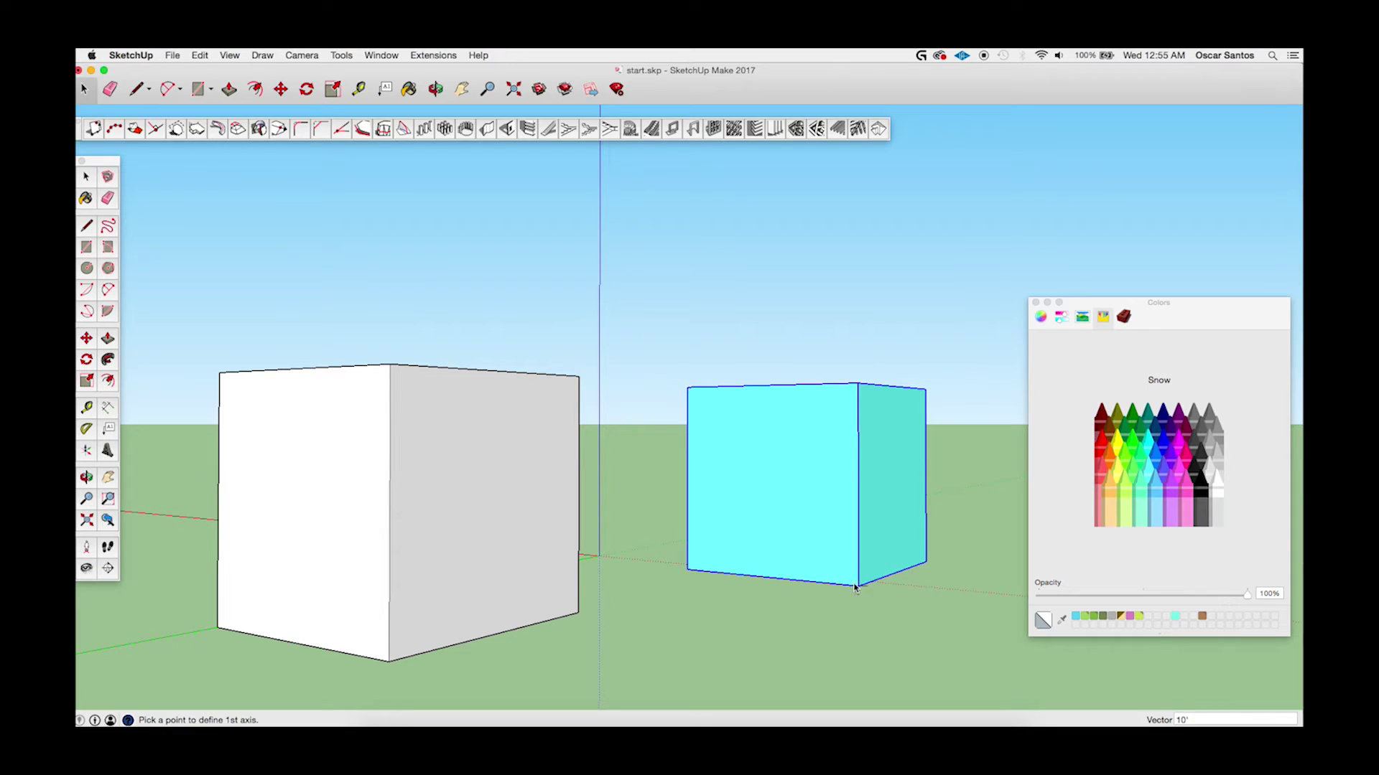
left_click(858, 586)
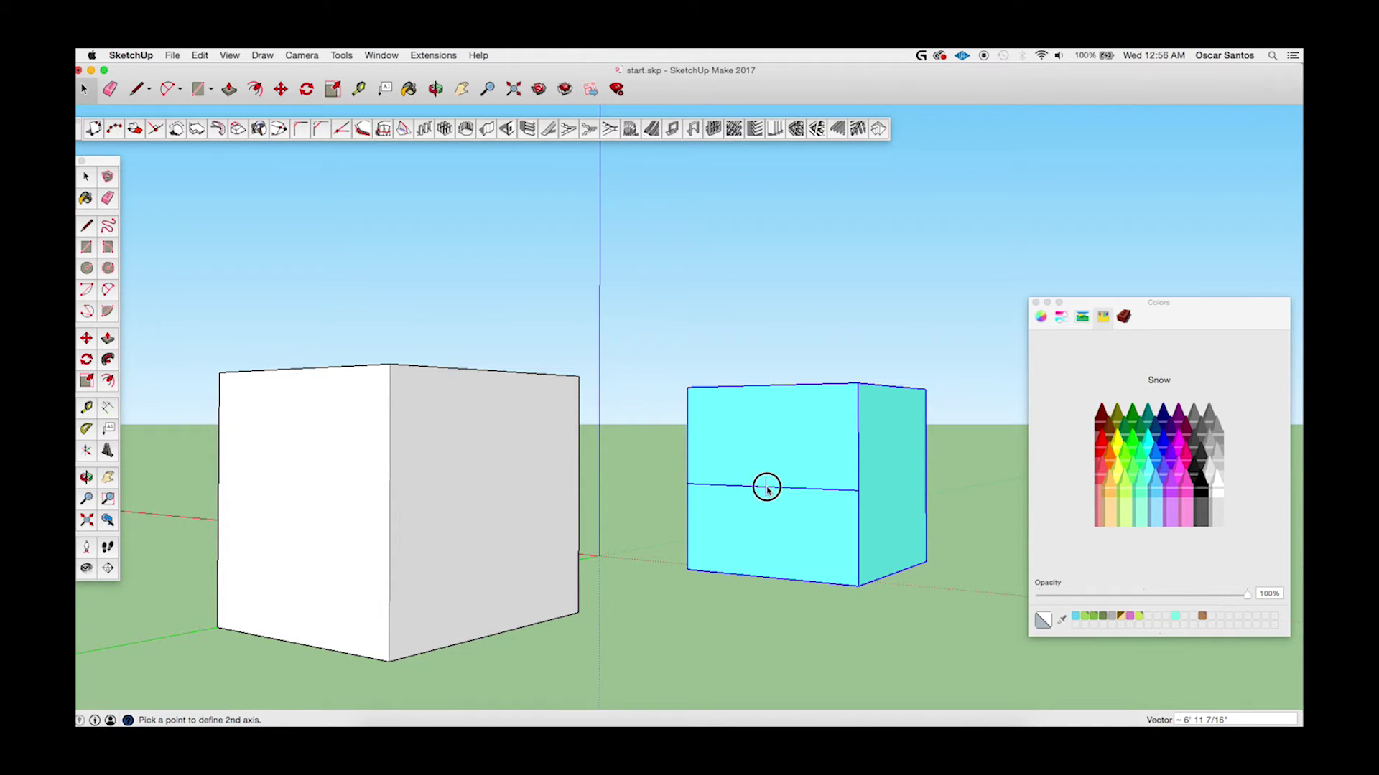
left_click(767, 490)
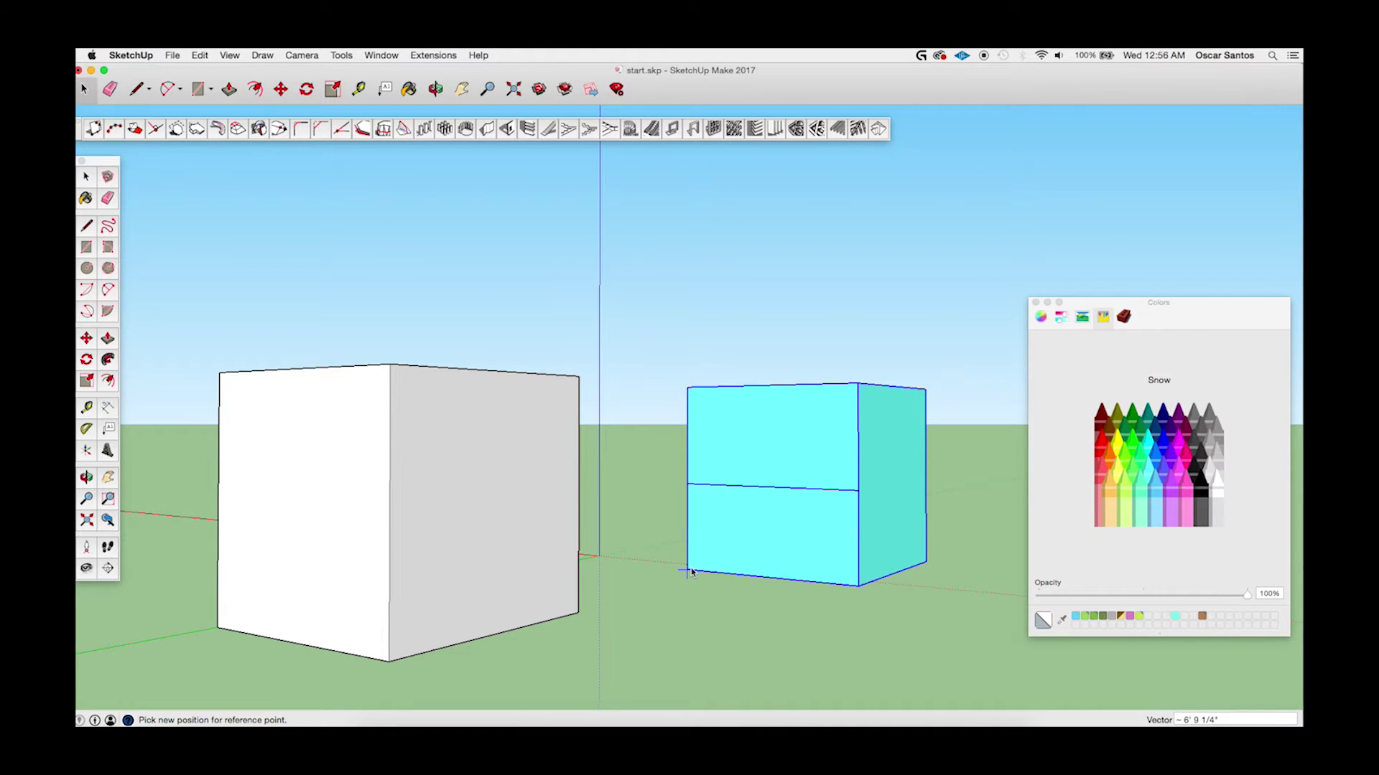
Align the cyan cube to the white cube's right-hand face using the face's far bottom corner, its bottom edge and a point on the face.
left_click(579, 612)
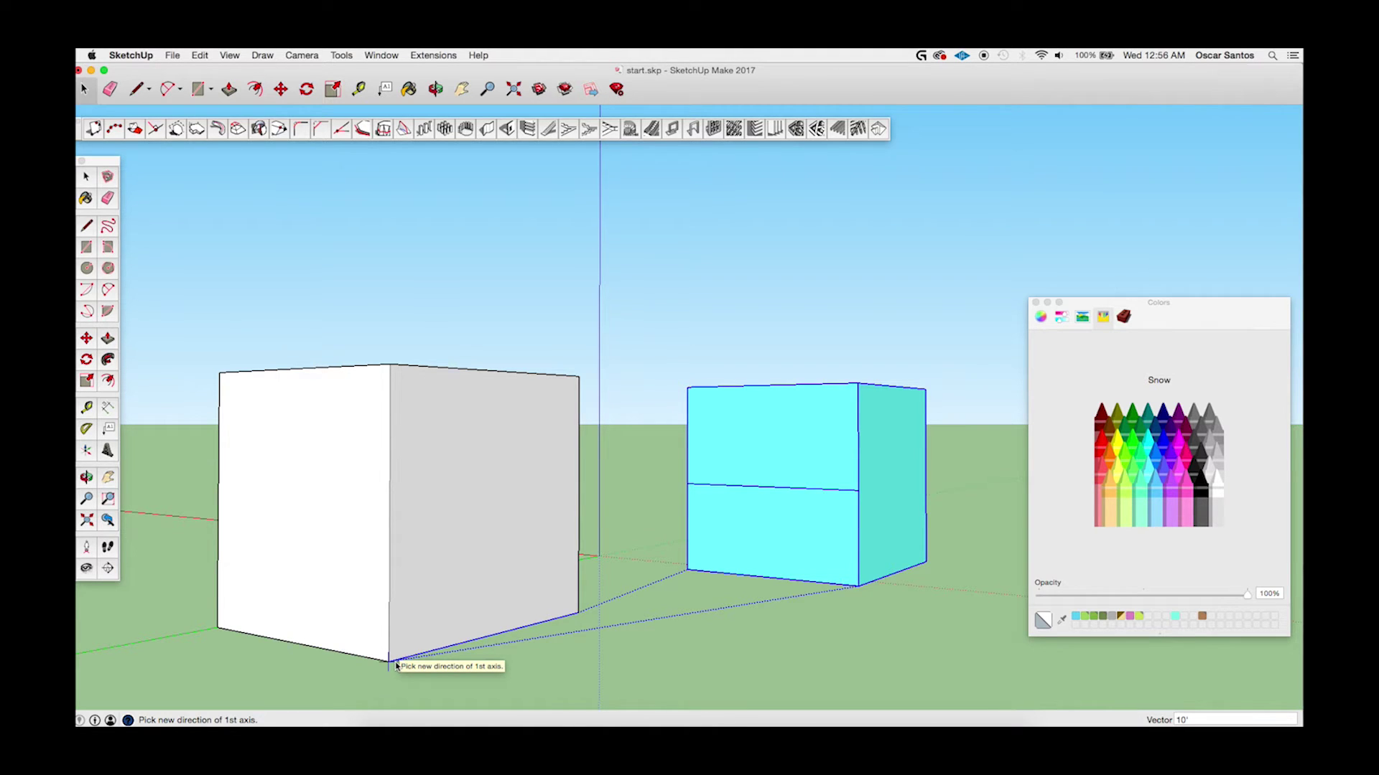
left_click(488, 636)
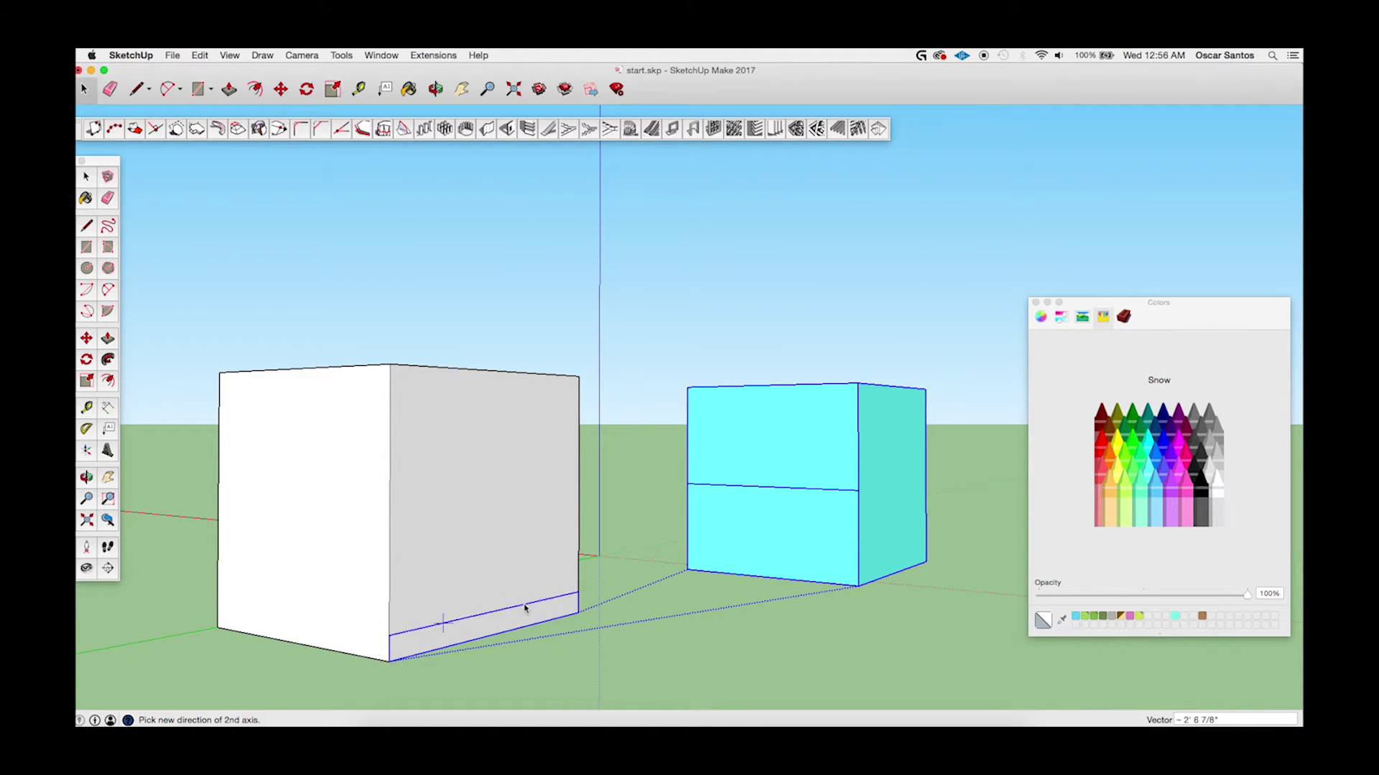
left_click(512, 507)
scroll(812, 533, "down", 3)
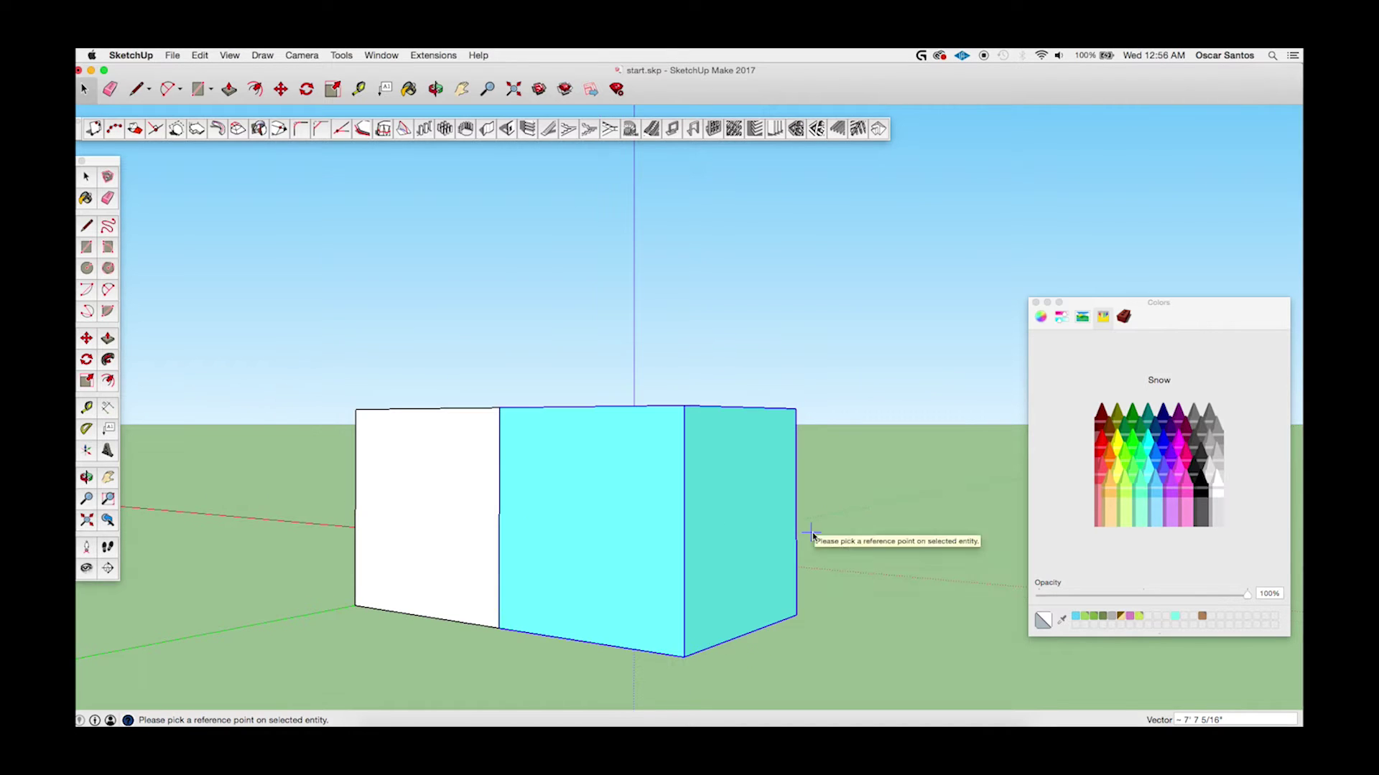
middle_click_drag(504, 391, 515, 433)
left_click_drag(515, 433, 673, 484)
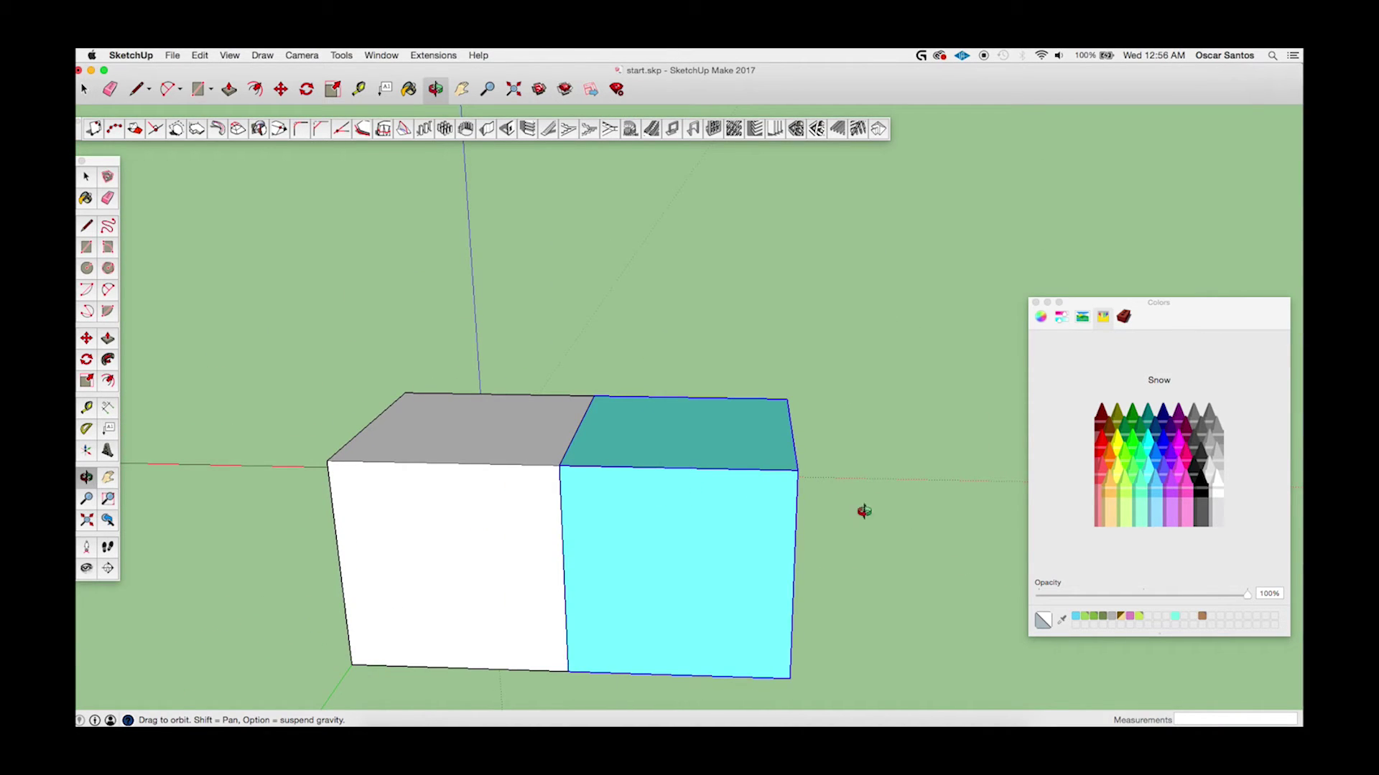
scroll(873, 519, "up", 3)
left_click_drag(472, 483, 455, 400)
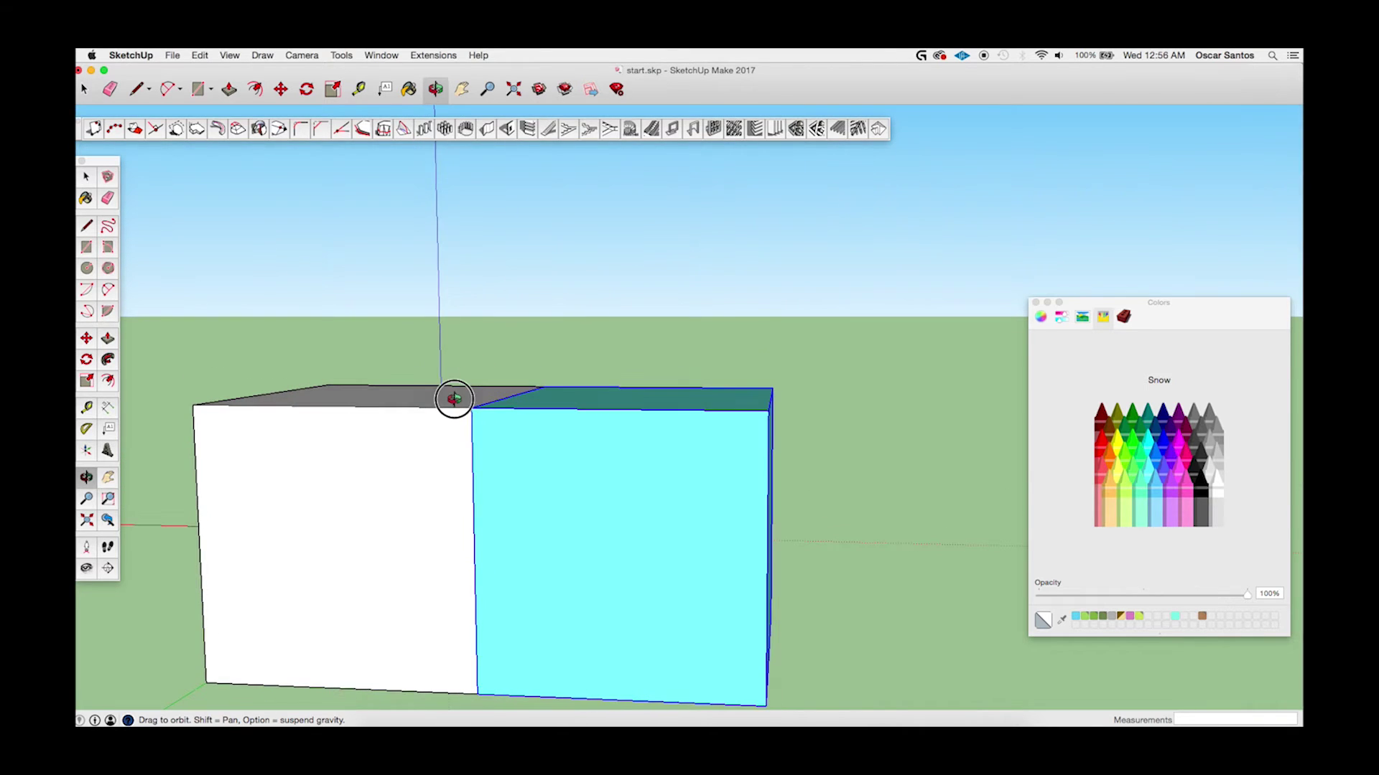
Undo the cyan cube's alignment to the white cube.
key("super+z")
key("super+z")
key("super+shift+z")
key("super+shift+z")
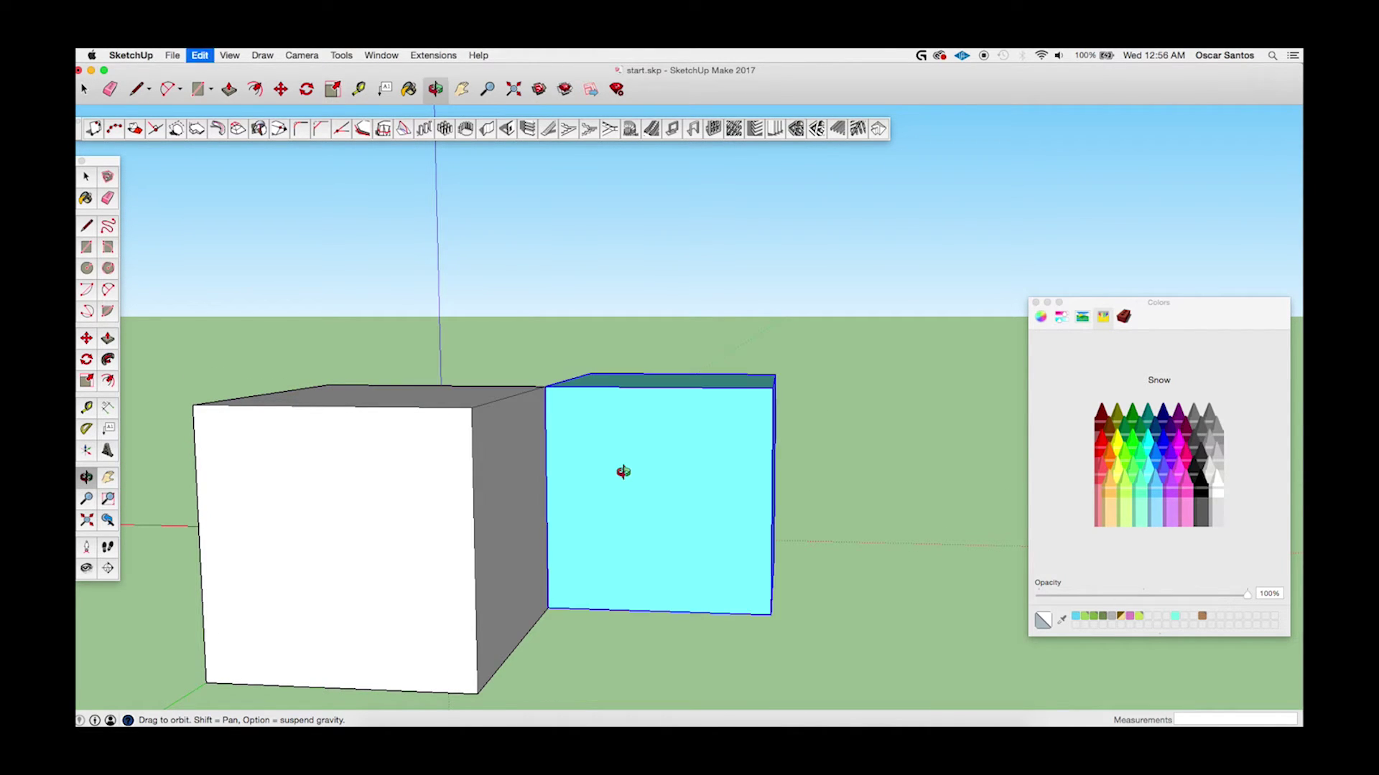
Reselect the cyan cube and pick its front face's two bottom corners and a mid-face point as references for another 1001bit alignment.
mouse_move(623, 476)
left_mouse_down()
mouse_move(561, 488)
mouse_move(428, 452)
mouse_move(628, 474)
mouse_move(603, 547)
mouse_move(640, 535)
mouse_move(652, 486)
mouse_move(640, 493)
left_mouse_up()
key("h")
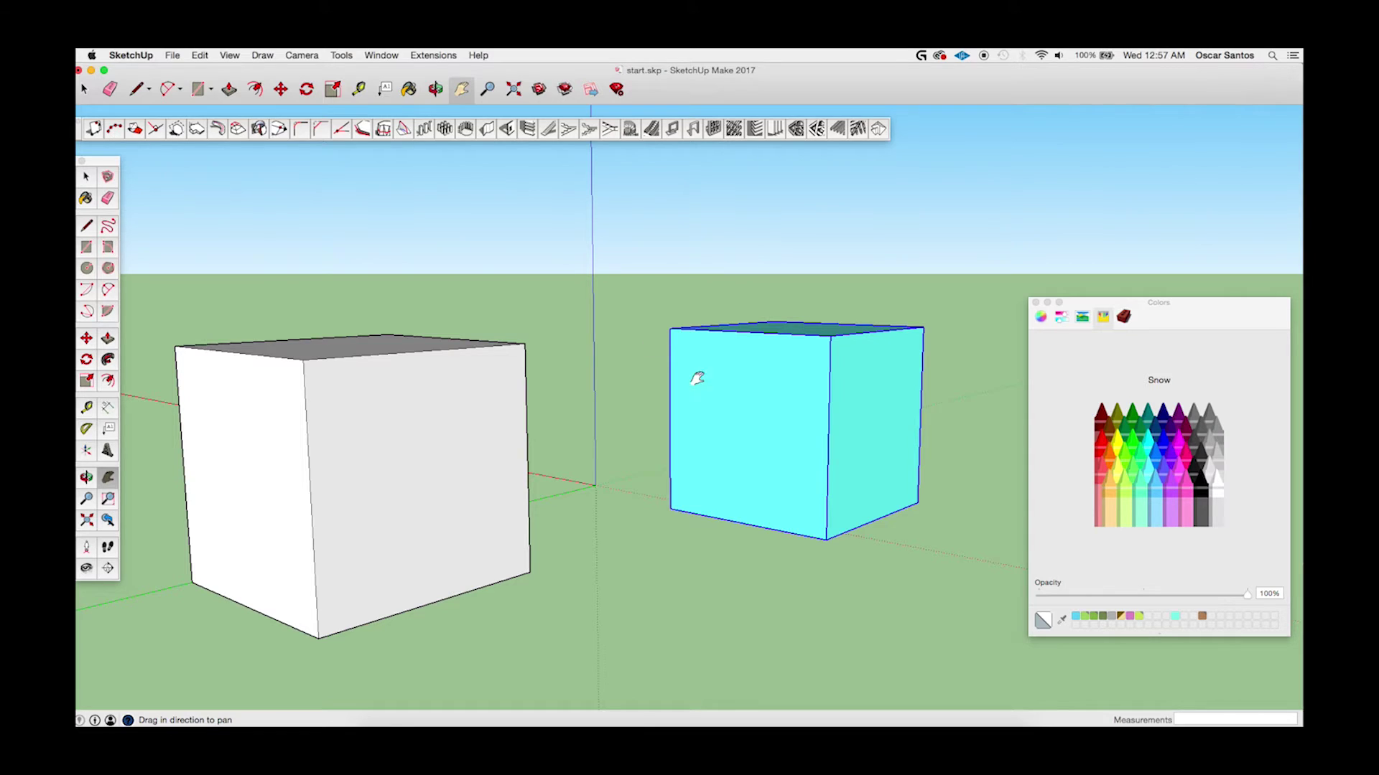
key("space")
left_click_drag(629, 244, 971, 572)
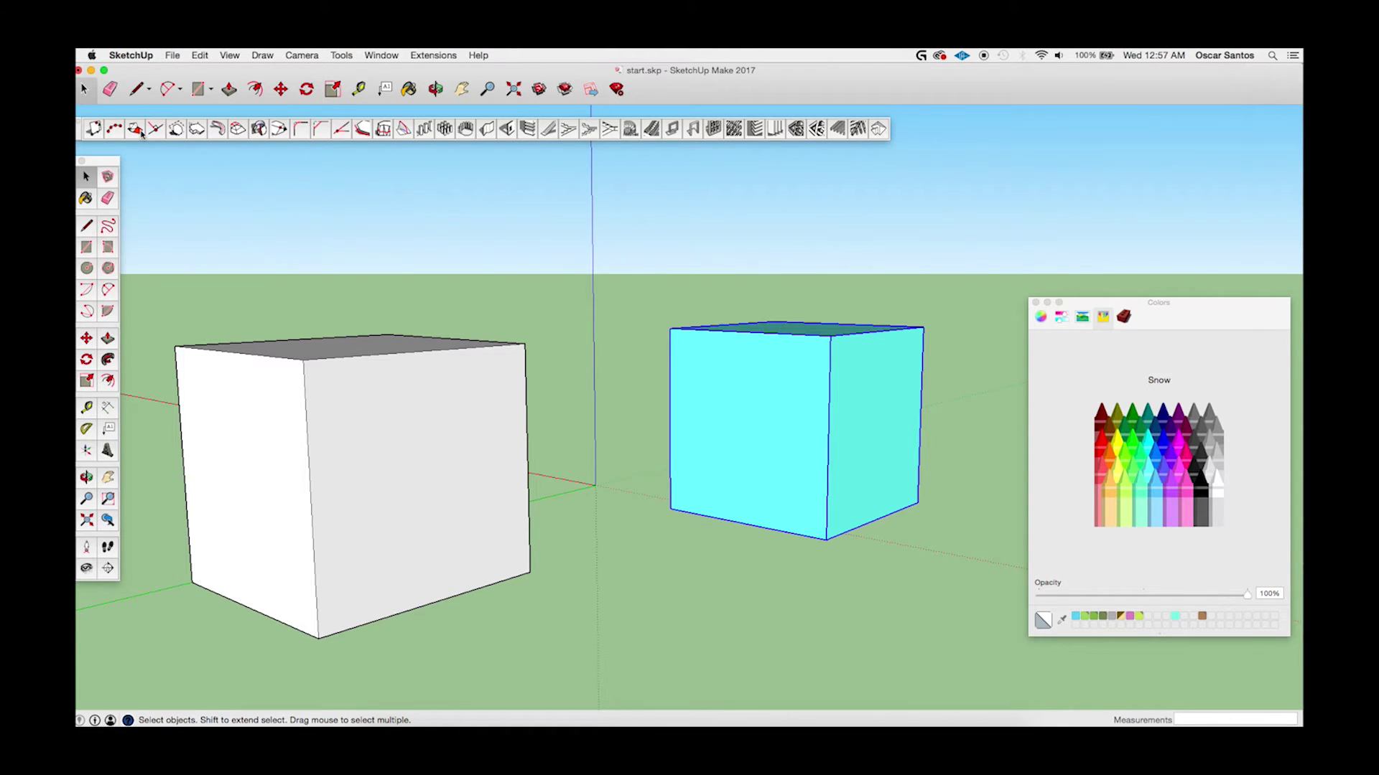
left_click(139, 131)
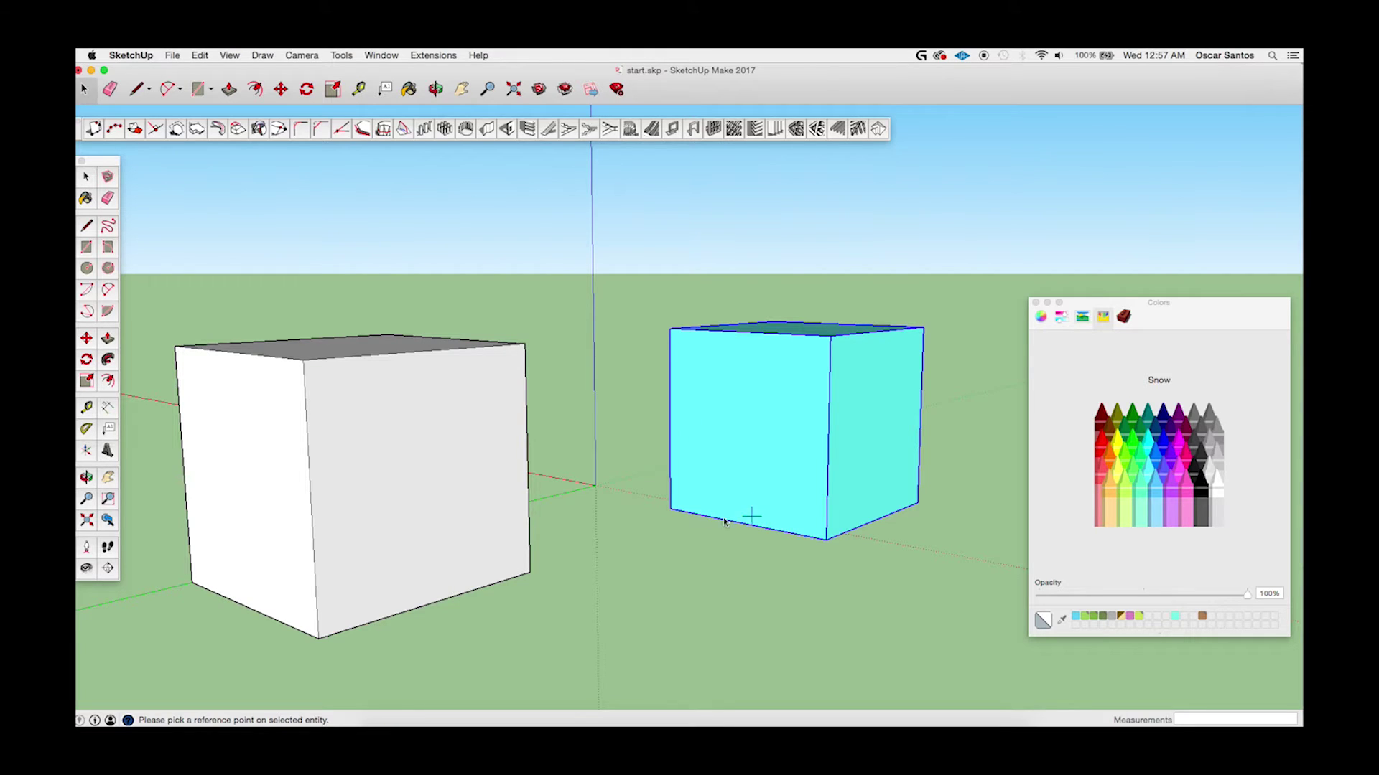
left_click(672, 510)
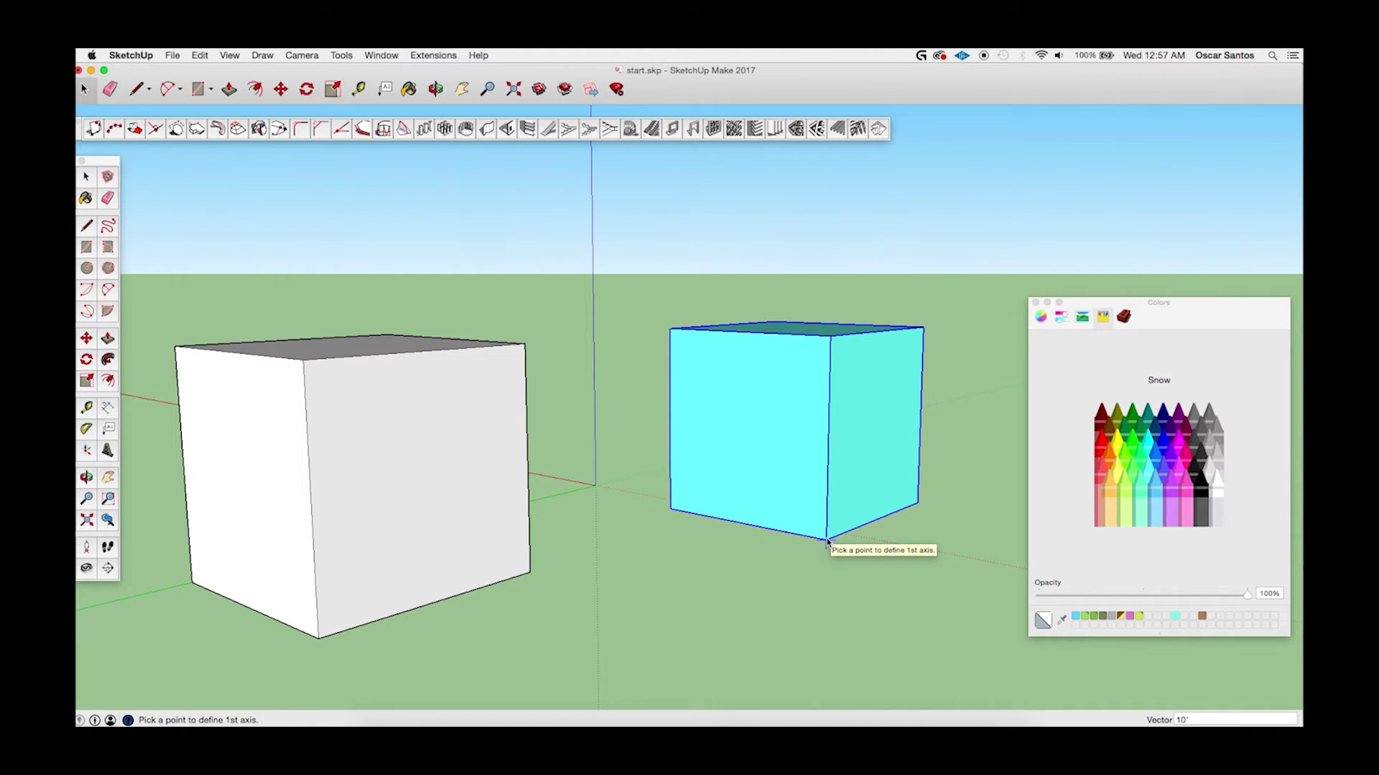
left_click(827, 541)
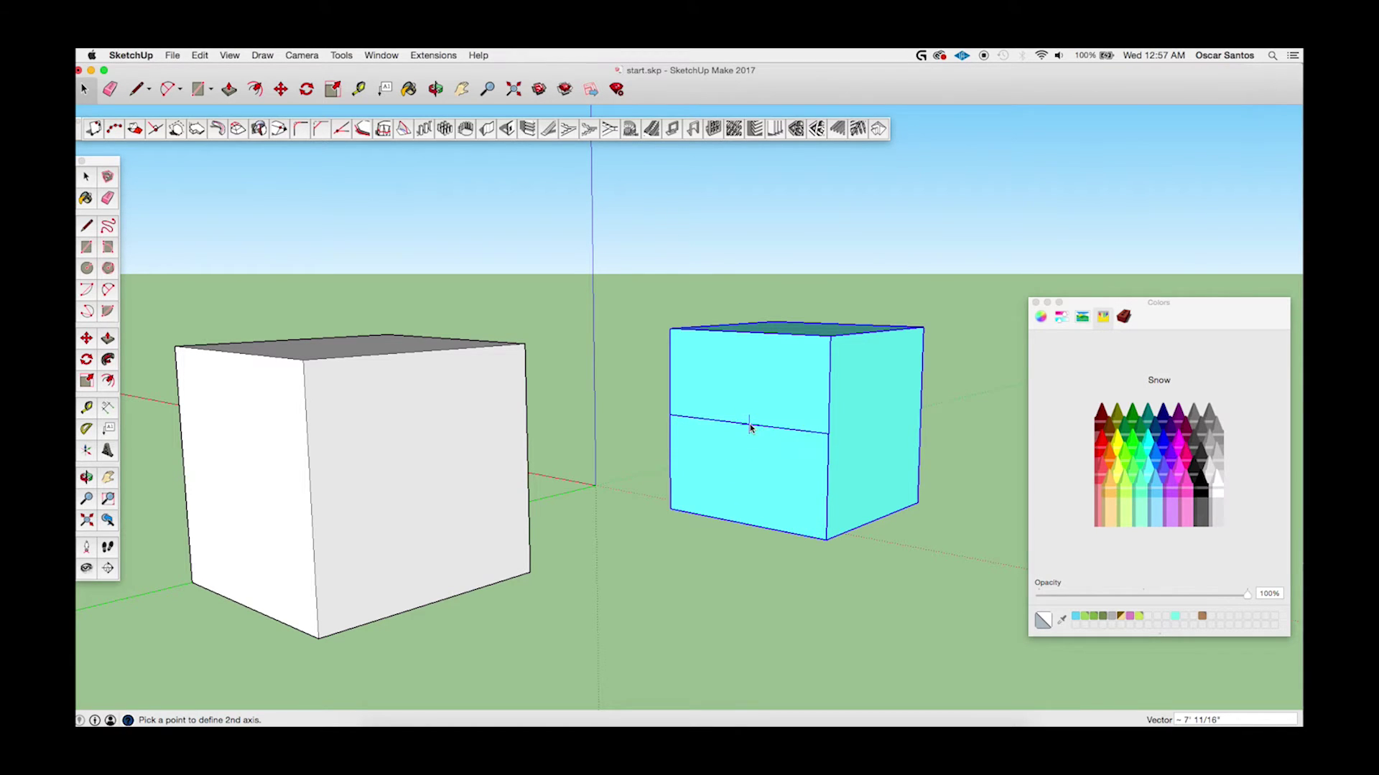
left_click(749, 428)
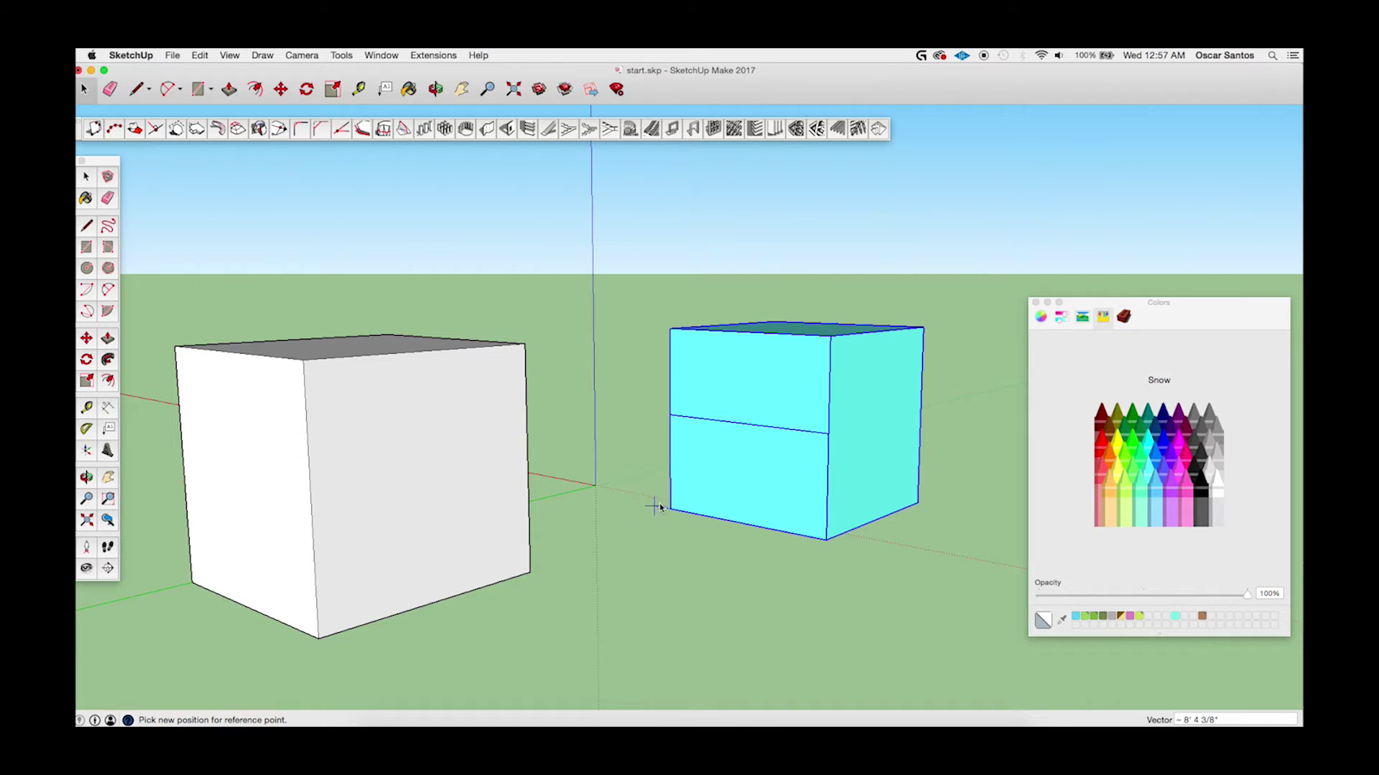
Align the cyan cube along the right-hand white face's diagonal, from its far bottom corner to its near top corner, with a third point near the top edge.
left_click(530, 575)
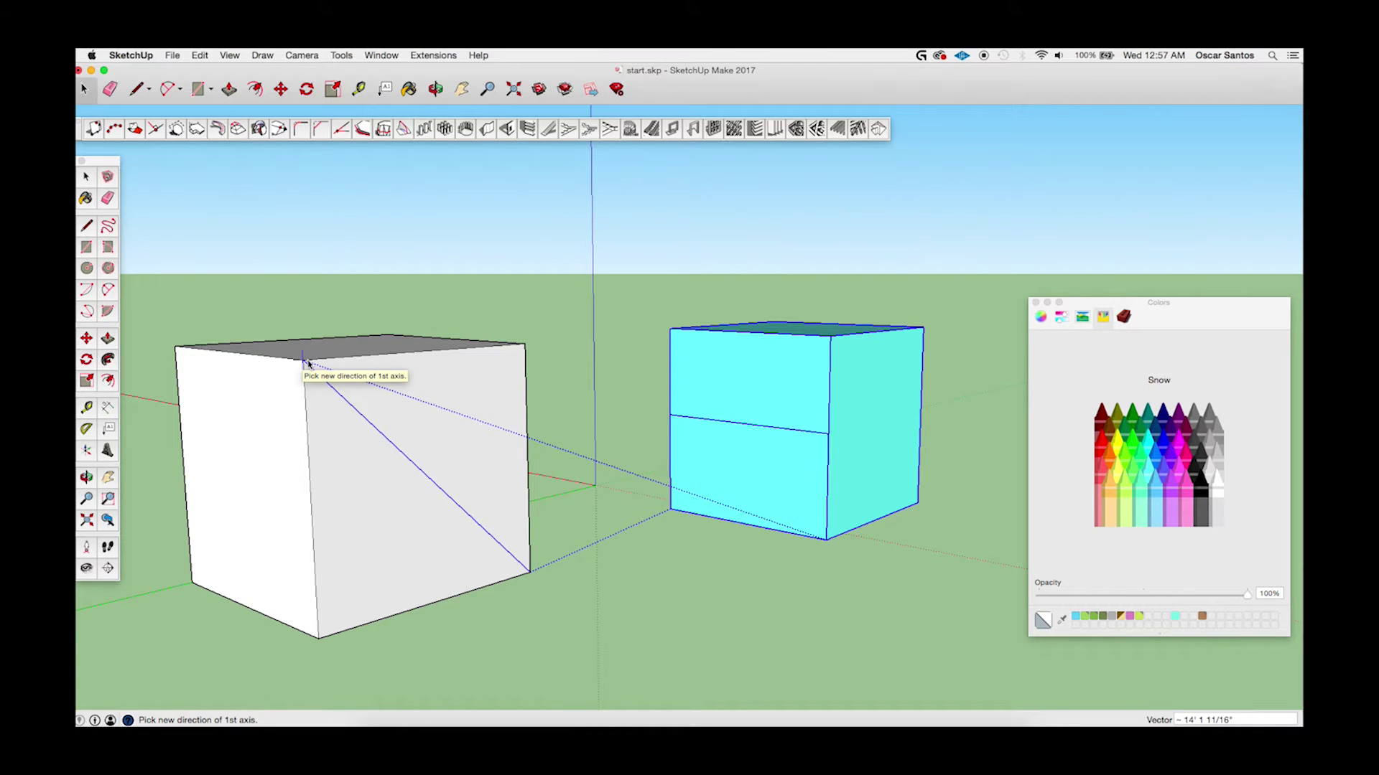
left_click(306, 362)
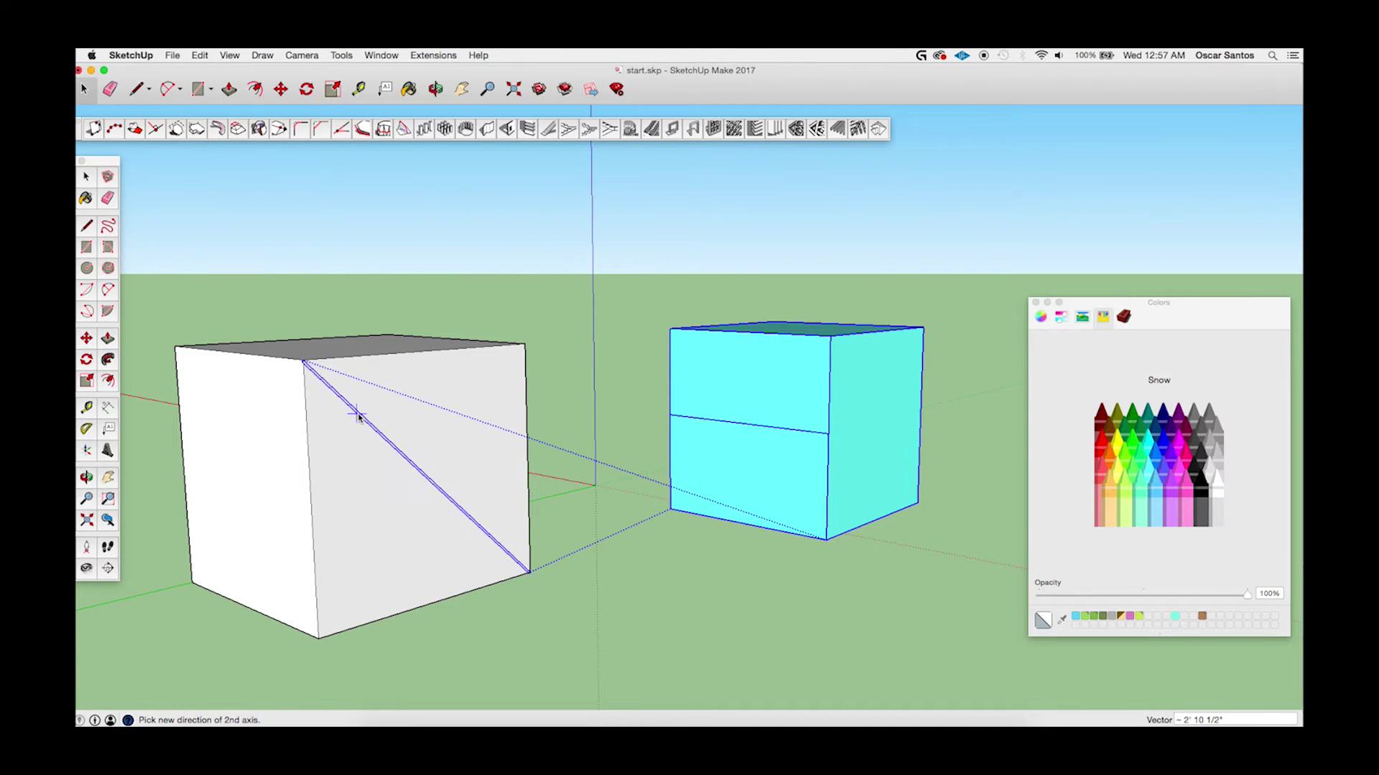
scroll(357, 415, "up", 3)
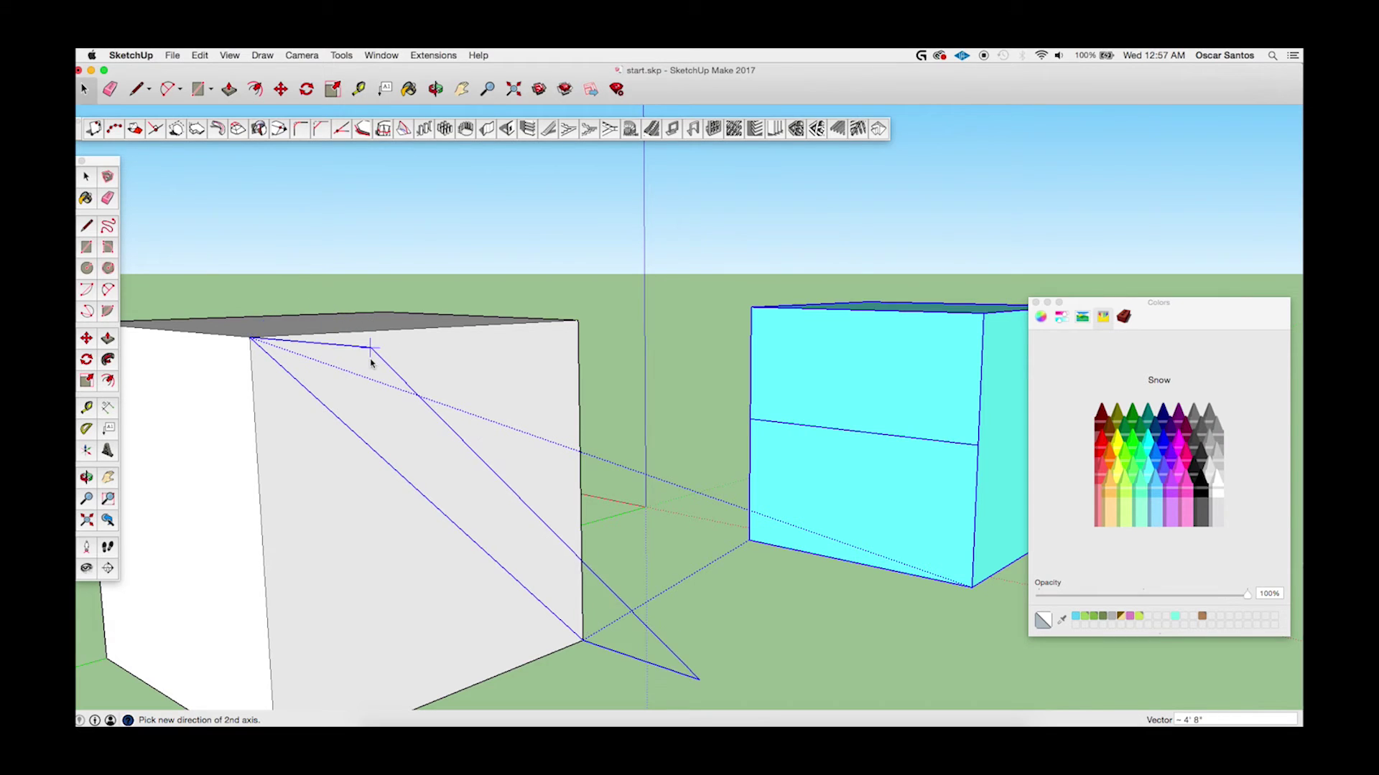
left_click(352, 349)
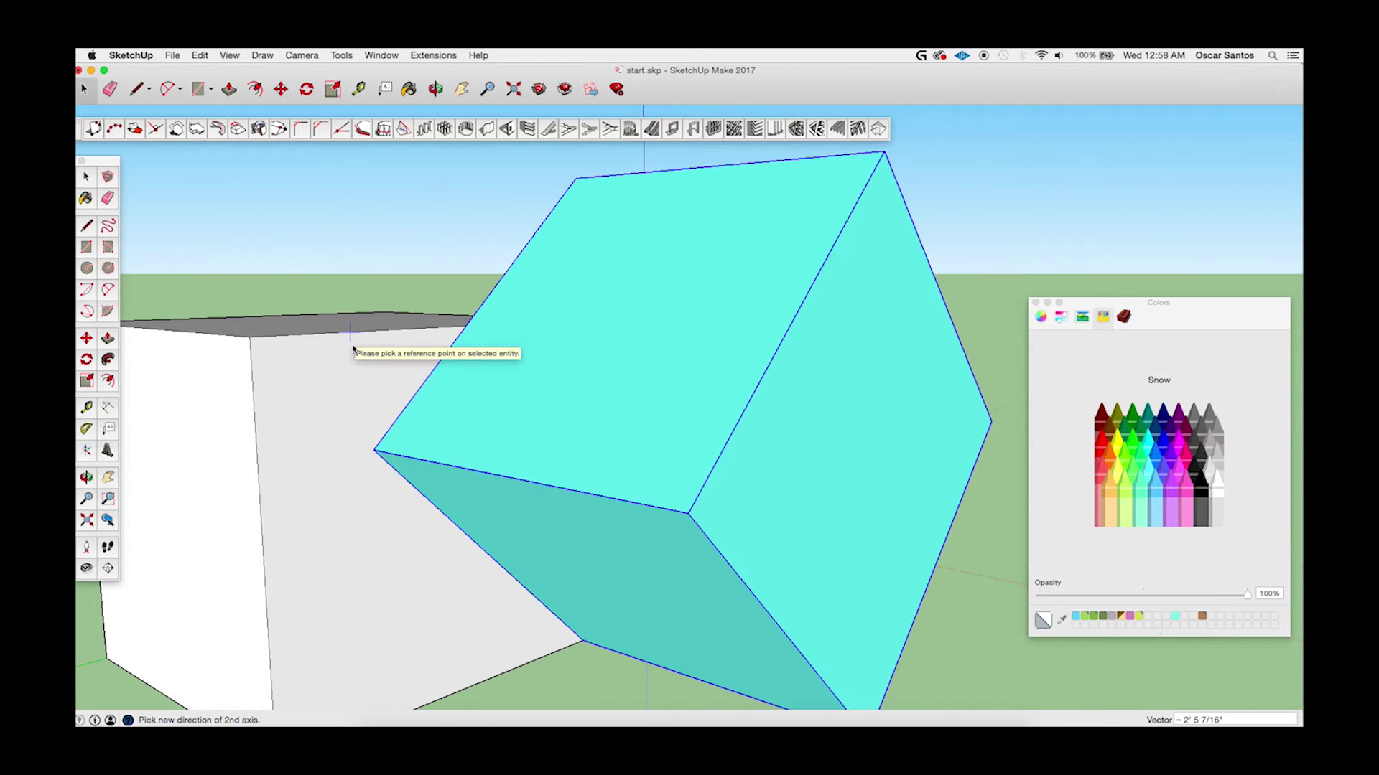
scroll(742, 503, "down", 1)
scroll(743, 505, "down", 1)
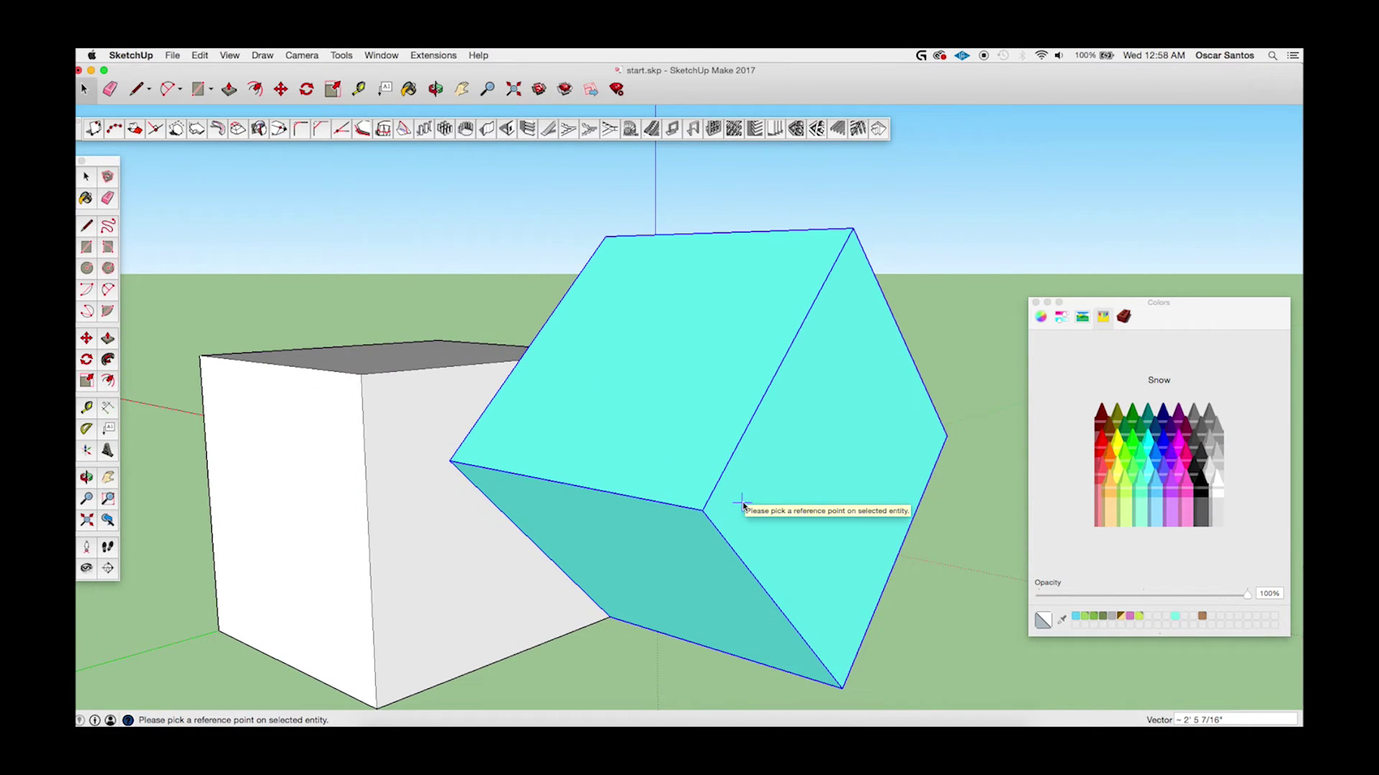
middle_click_drag(741, 502, 977, 704)
middle_click_drag(700, 638, 626, 515)
Undo the cyan cube's diagonal alignment.
key("super+z")
key("super+z")
key("super+z")
key("super+z")
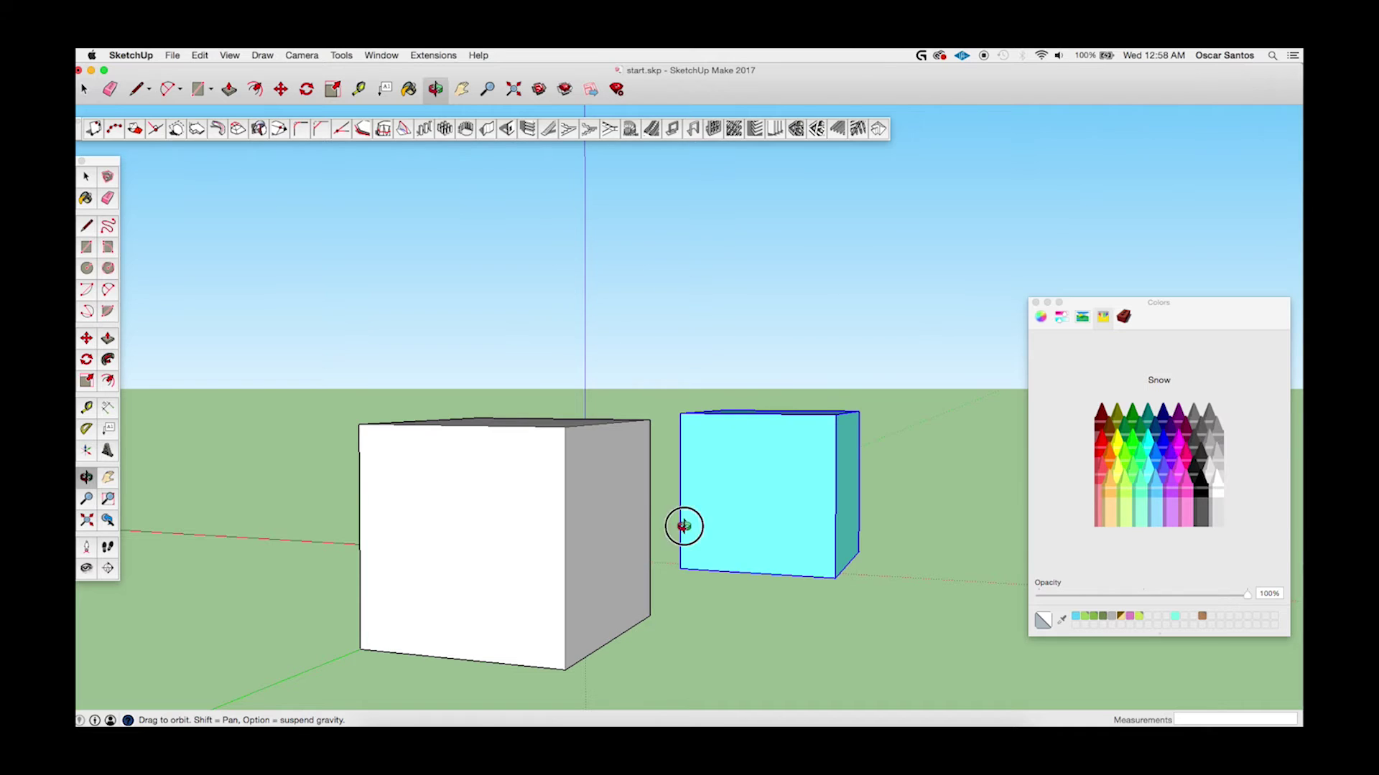
Select the cyan cube and set 1001bit alignment references on its front face: points midway up both vertical edges and one near the top.
mouse_move(683, 522)
left_mouse_down()
mouse_move(575, 492)
mouse_move(699, 525)
left_mouse_up()
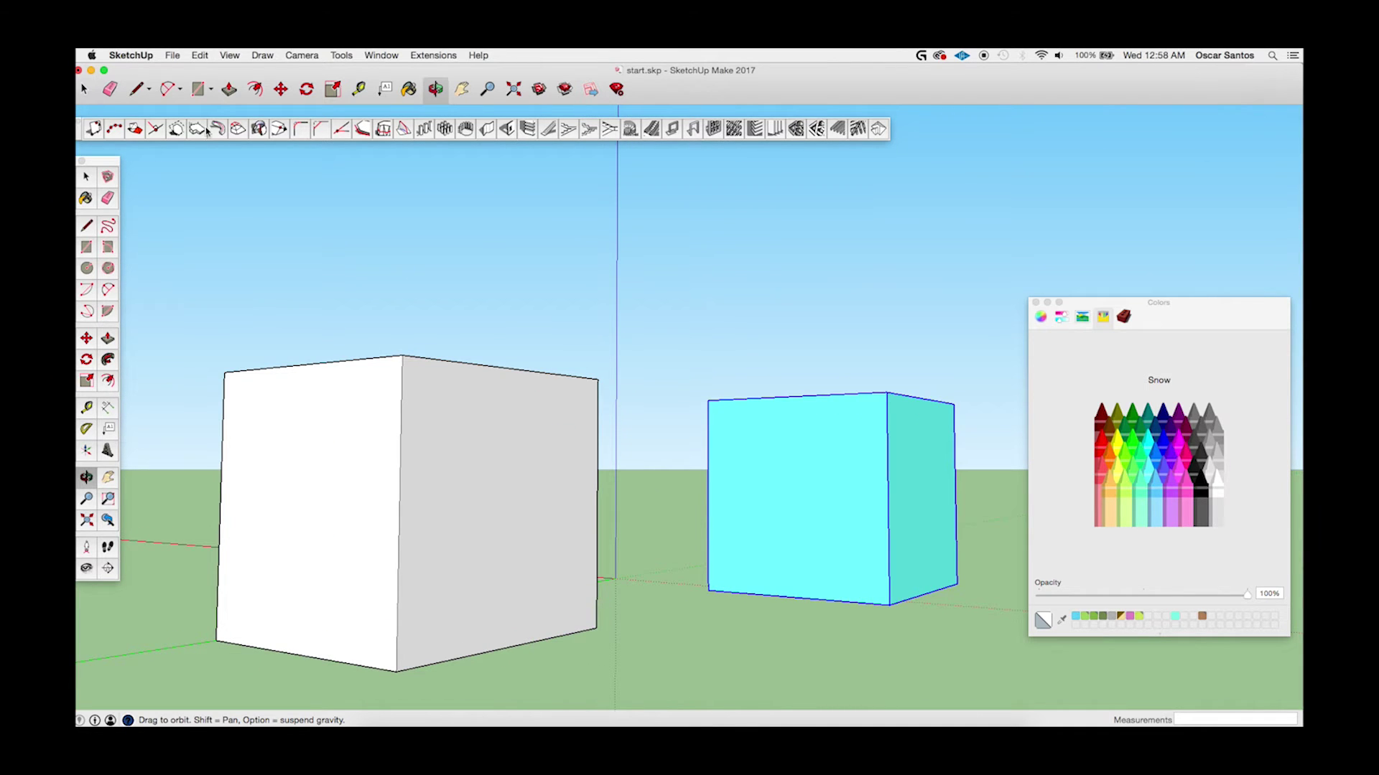
key("space")
left_click_drag(672, 336, 978, 644)
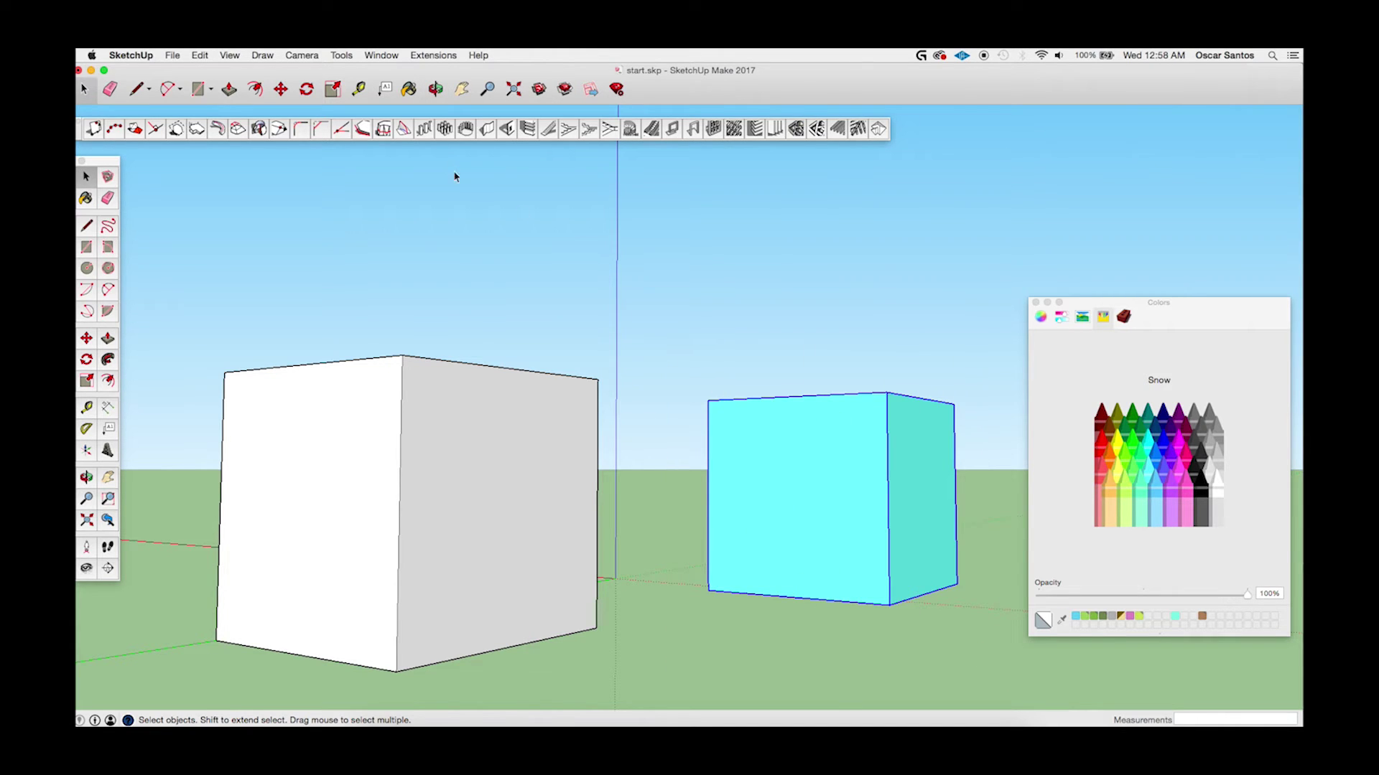
left_click(142, 133)
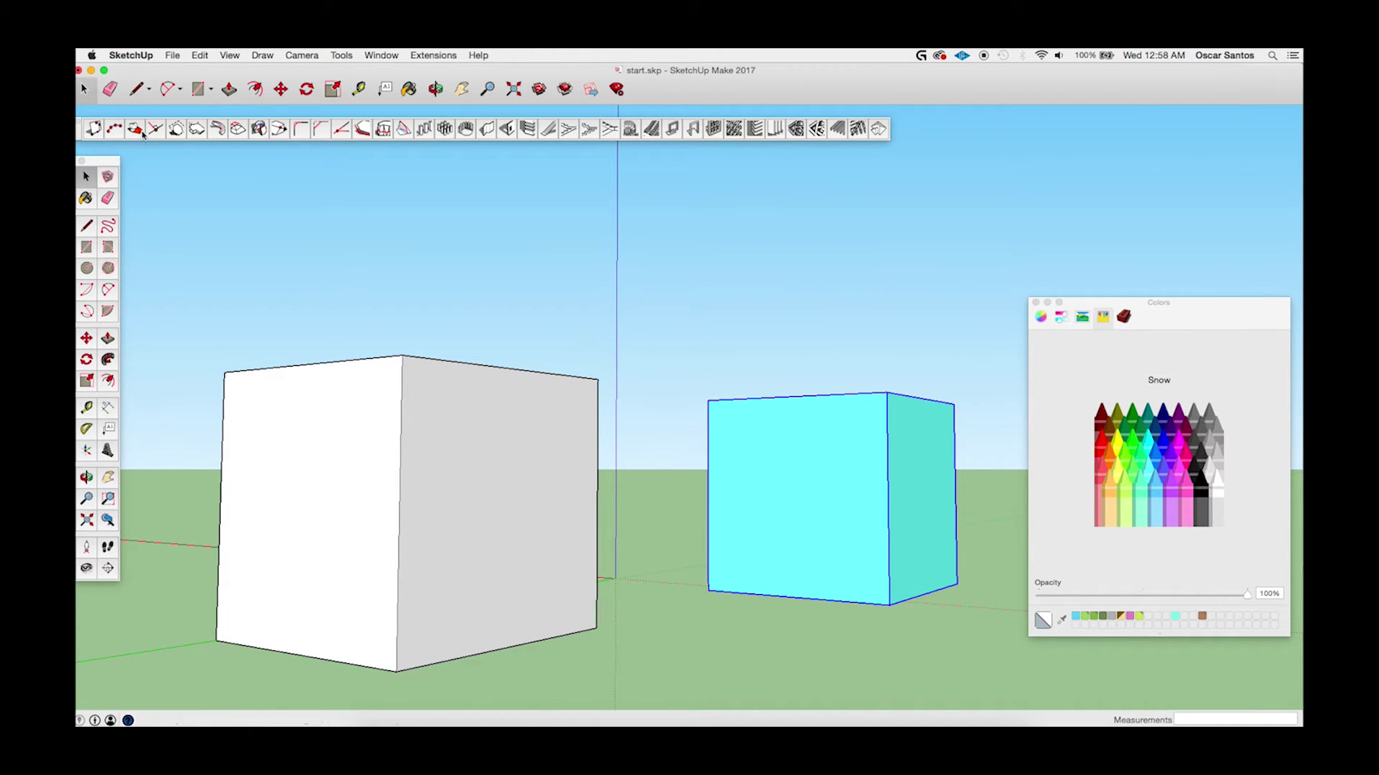
left_click(708, 495)
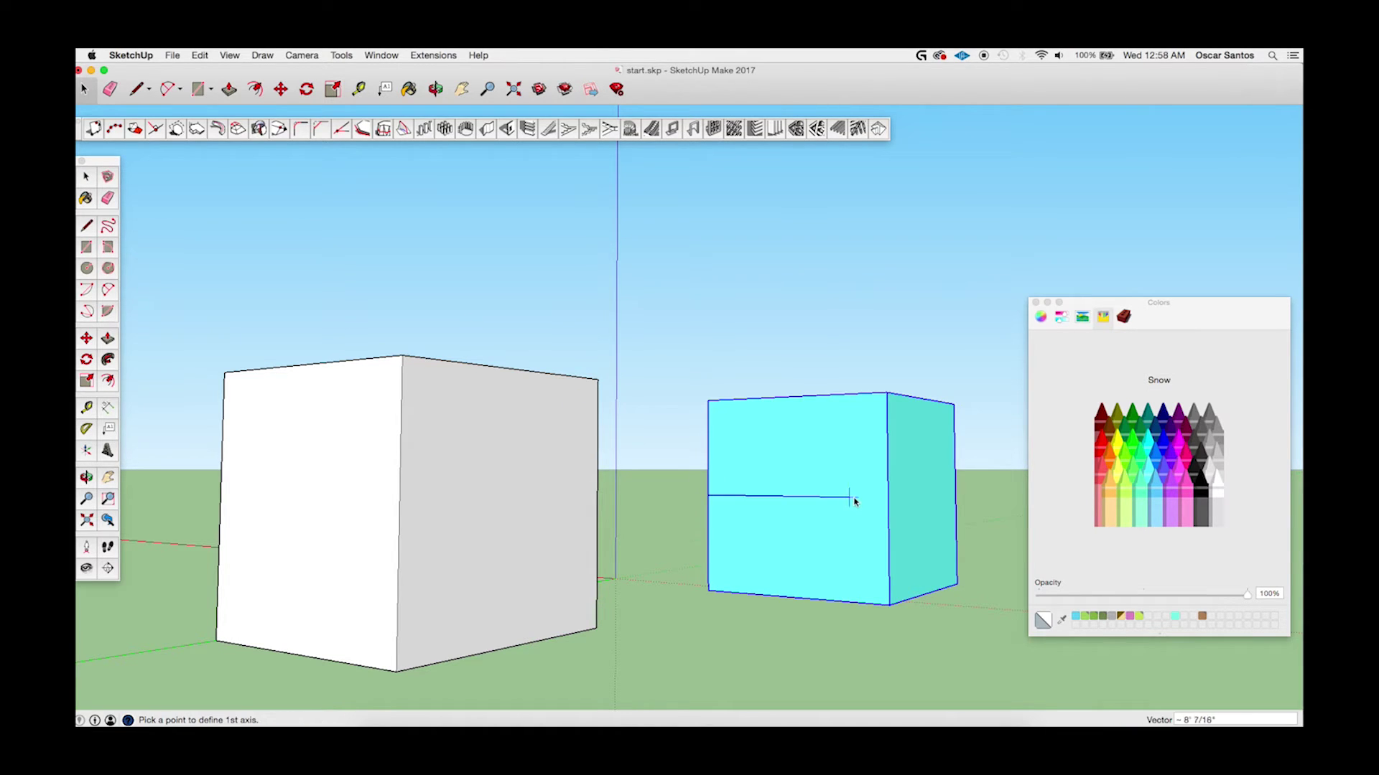
left_click(887, 496)
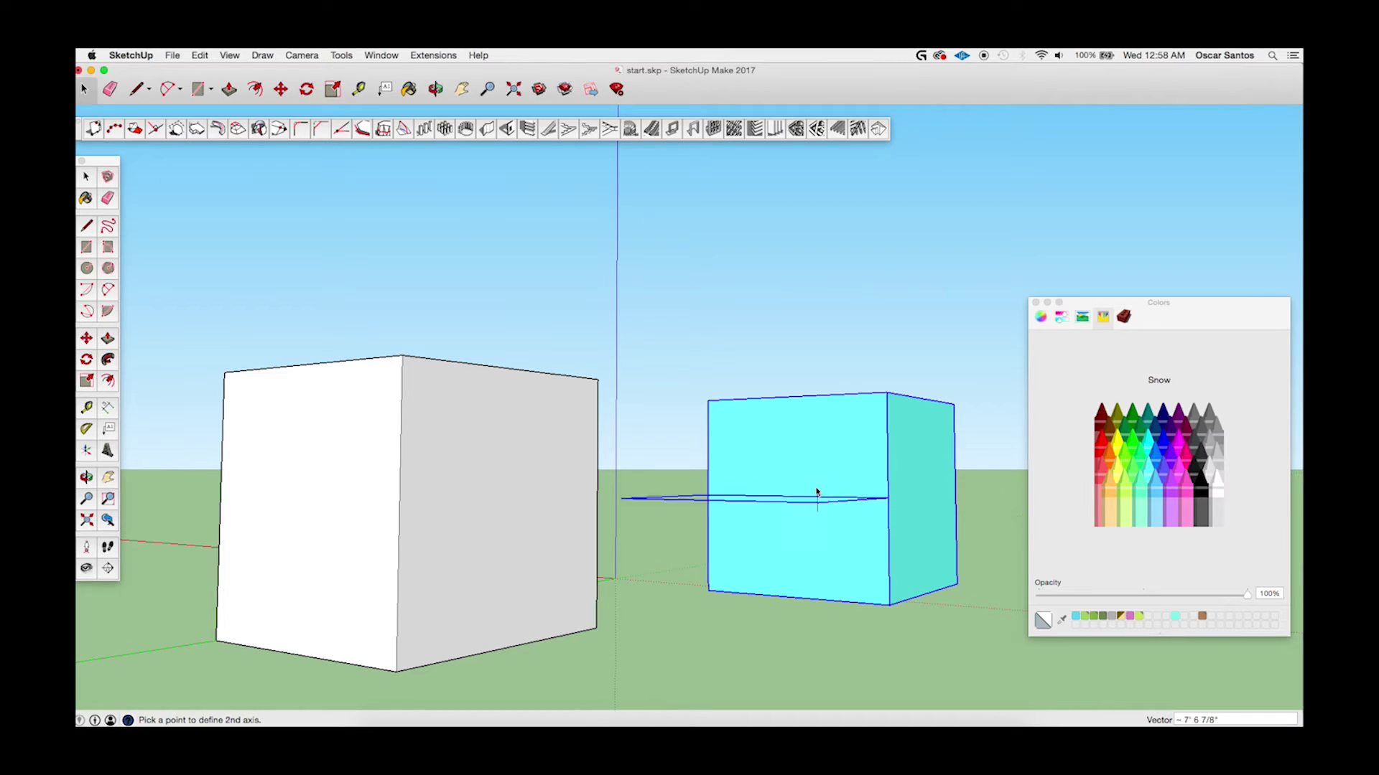
left_click(798, 426)
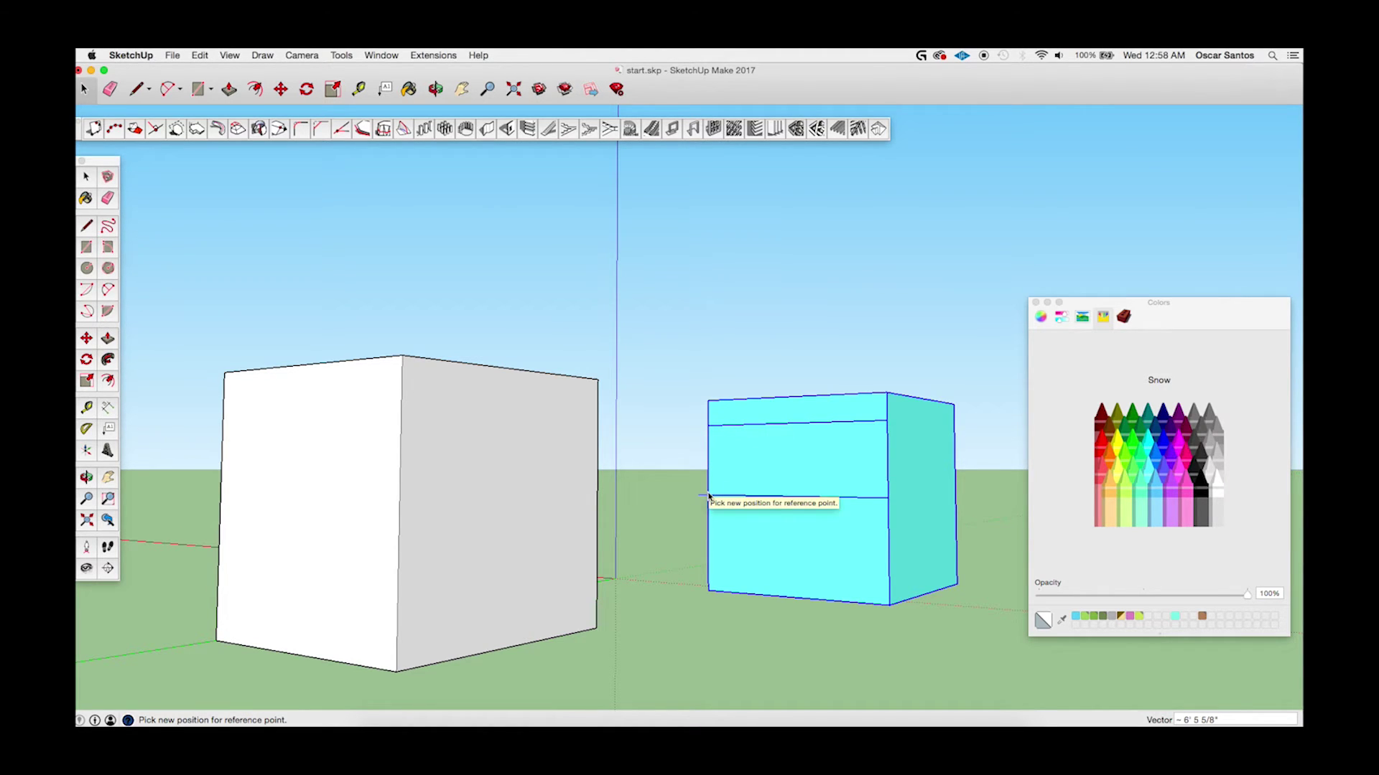
Align the cyan cube to the right-hand white face, along its bottom edge from far to near corner, with a third point on the face.
left_click(596, 629)
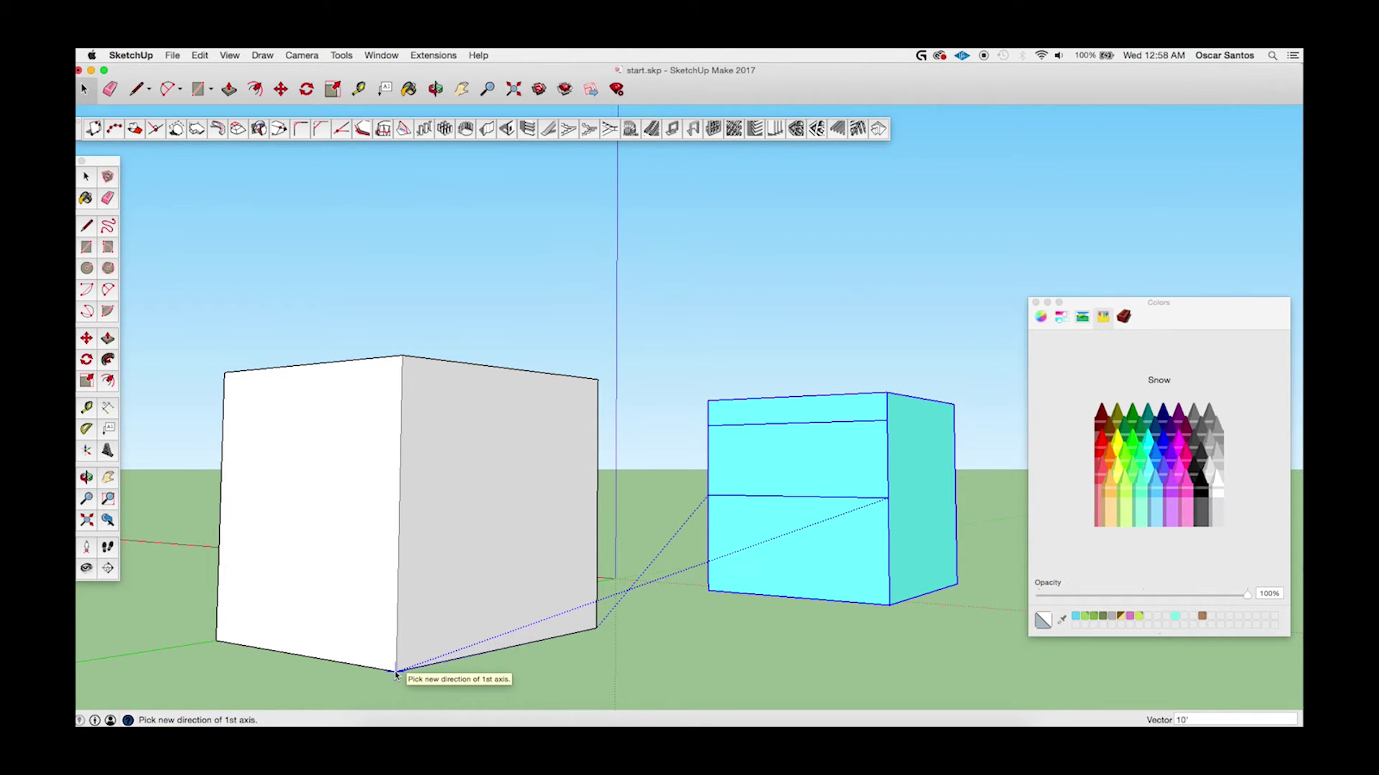
left_click(396, 671)
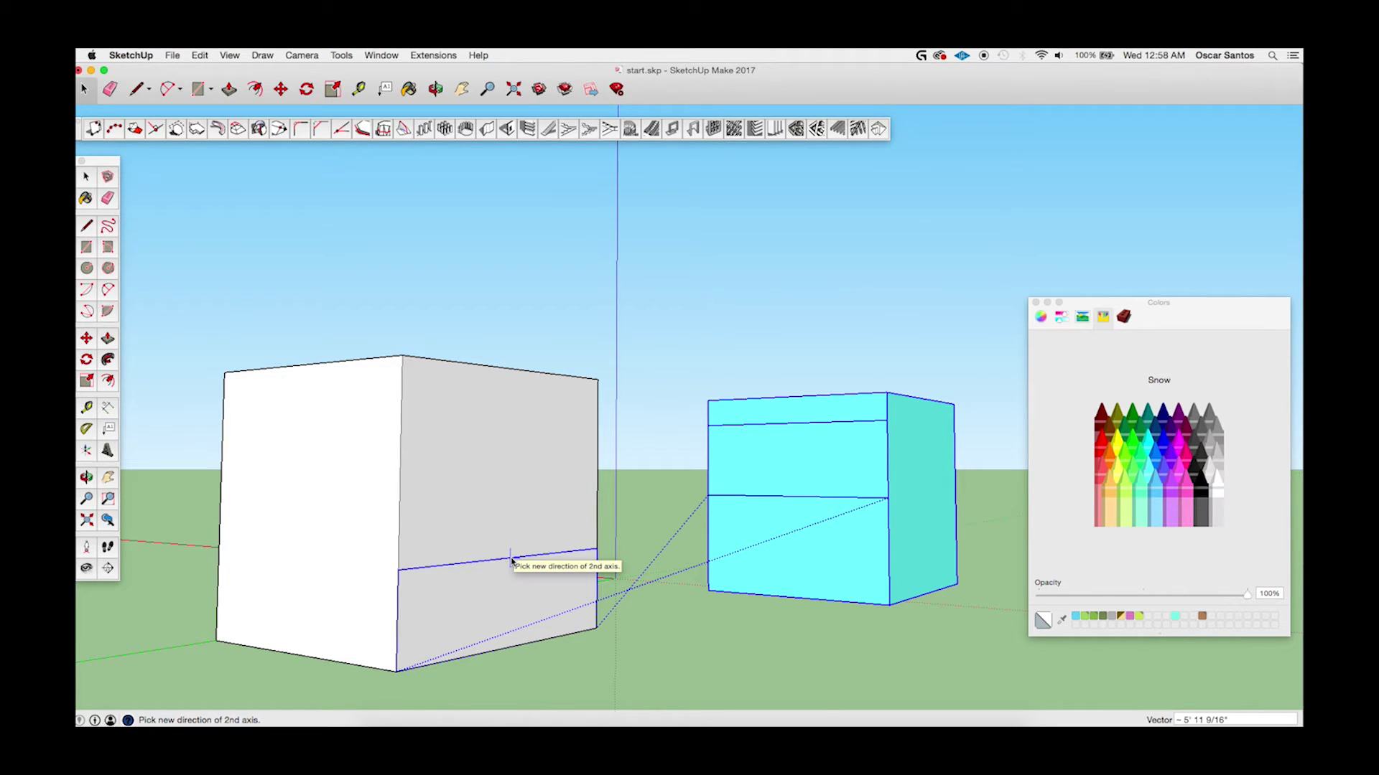
left_click(510, 558)
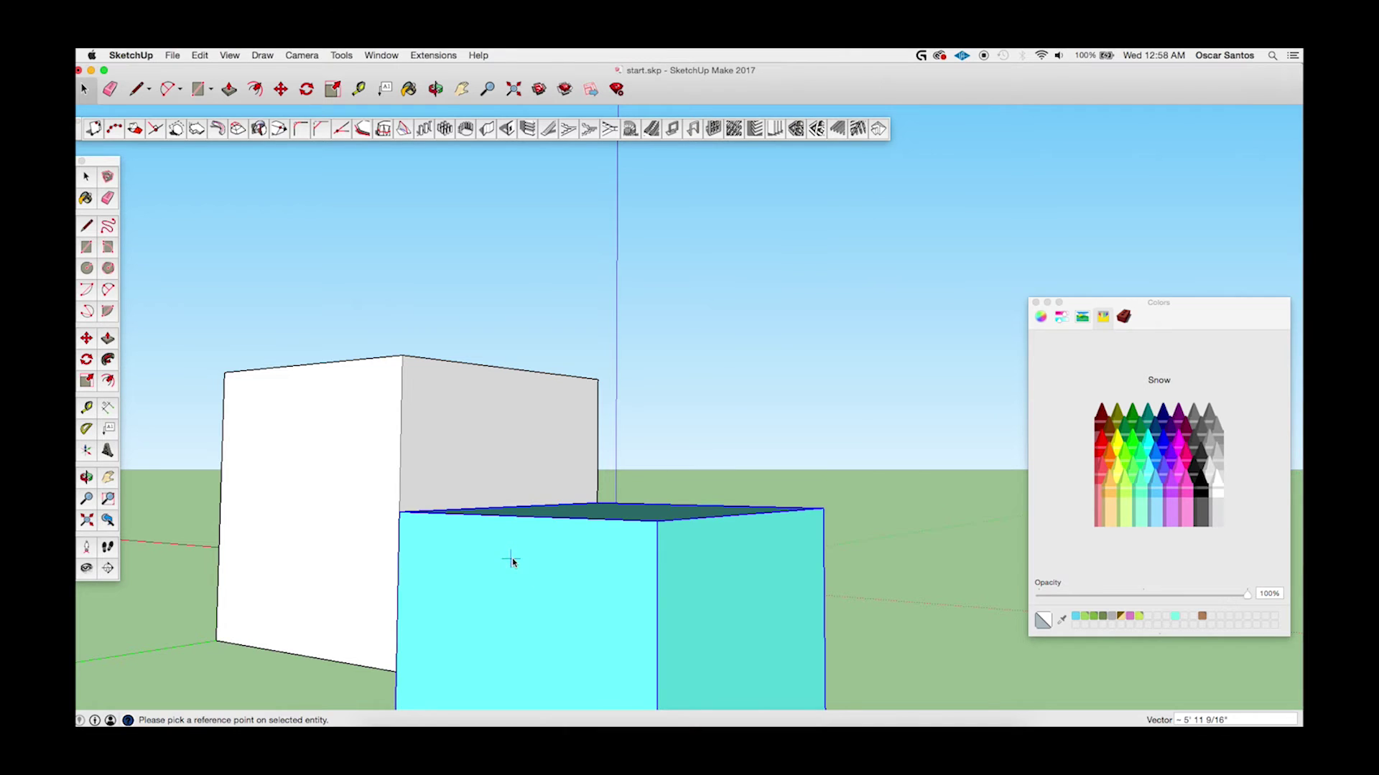
middle_click_drag(476, 581, 622, 642)
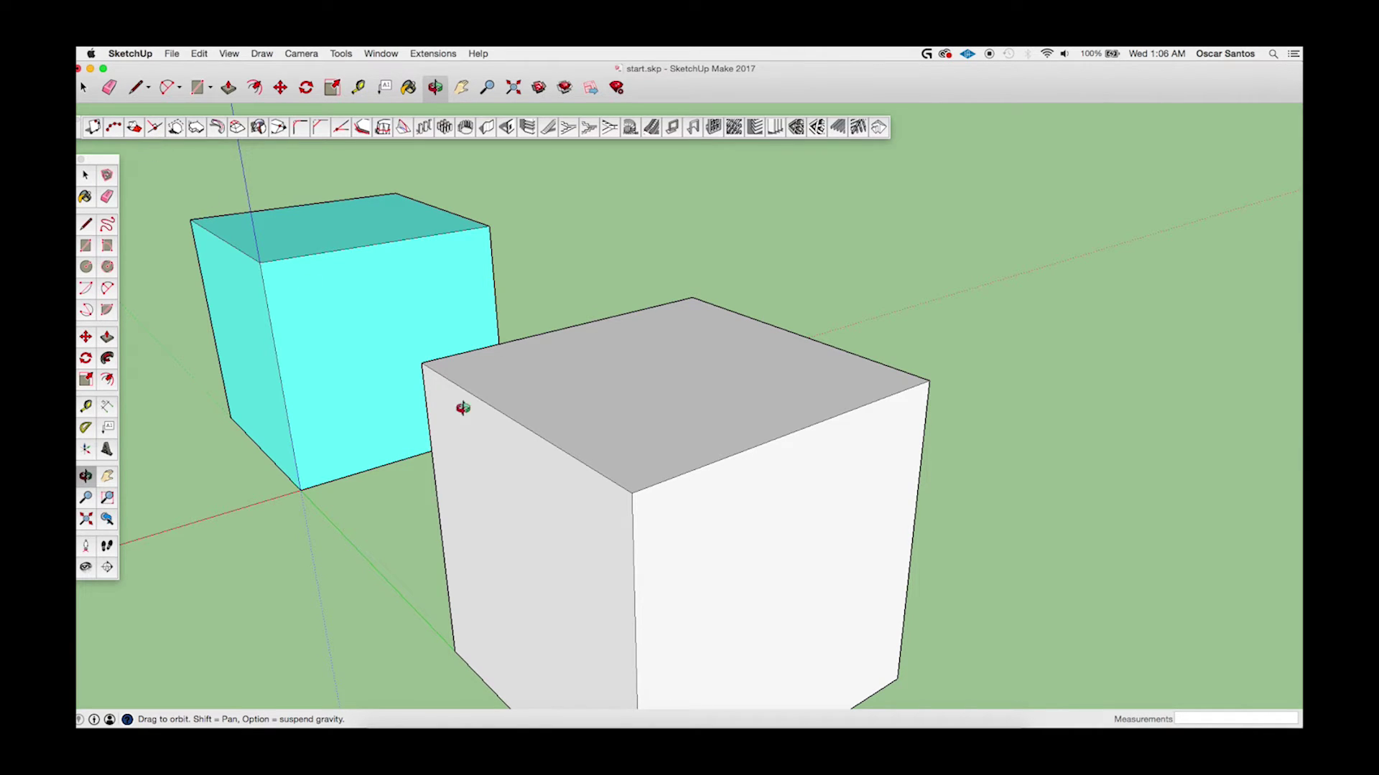
Try a 1001bit perpendicular line on the white cube's top face, from its left corner to the adjacent far corner.
left_click_drag(653, 424, 665, 479)
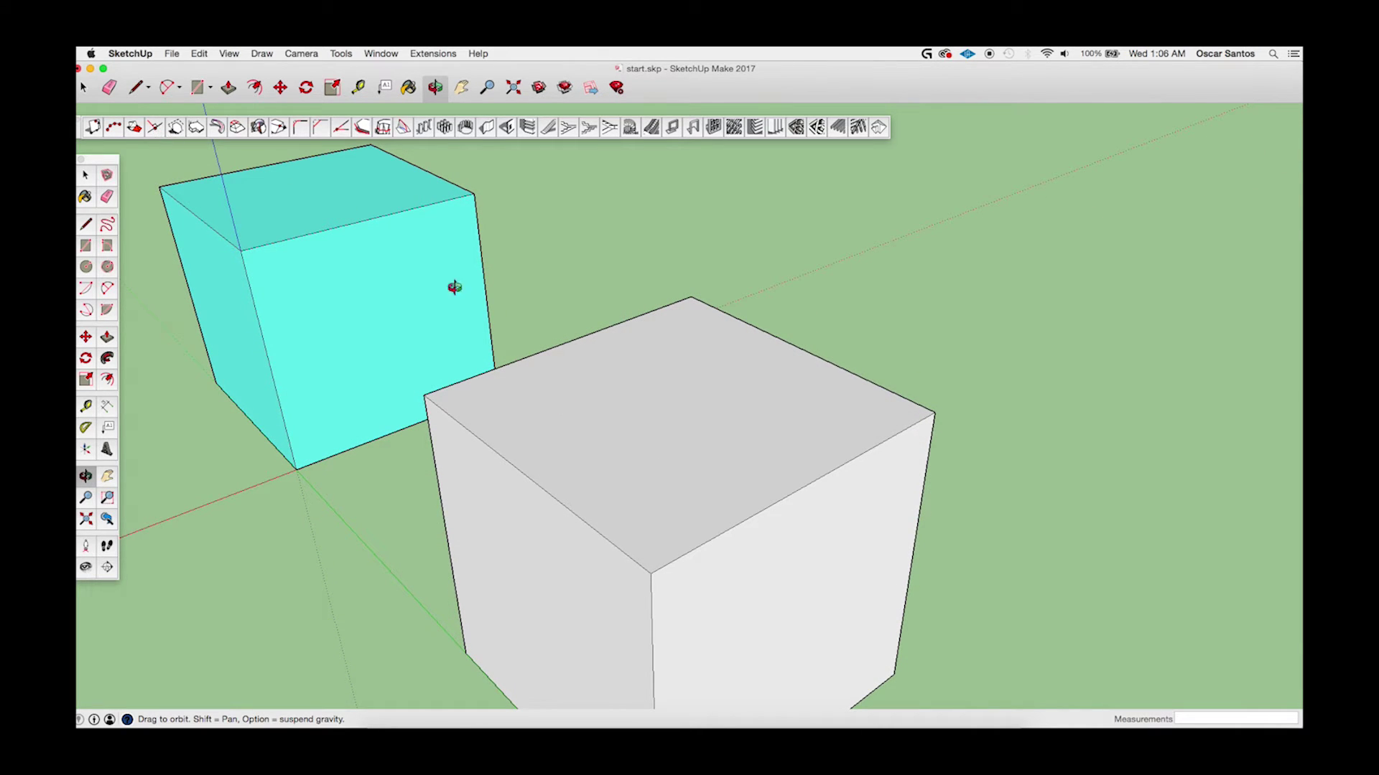
left_click_drag(637, 403, 541, 222)
scroll(624, 510, "up", 2)
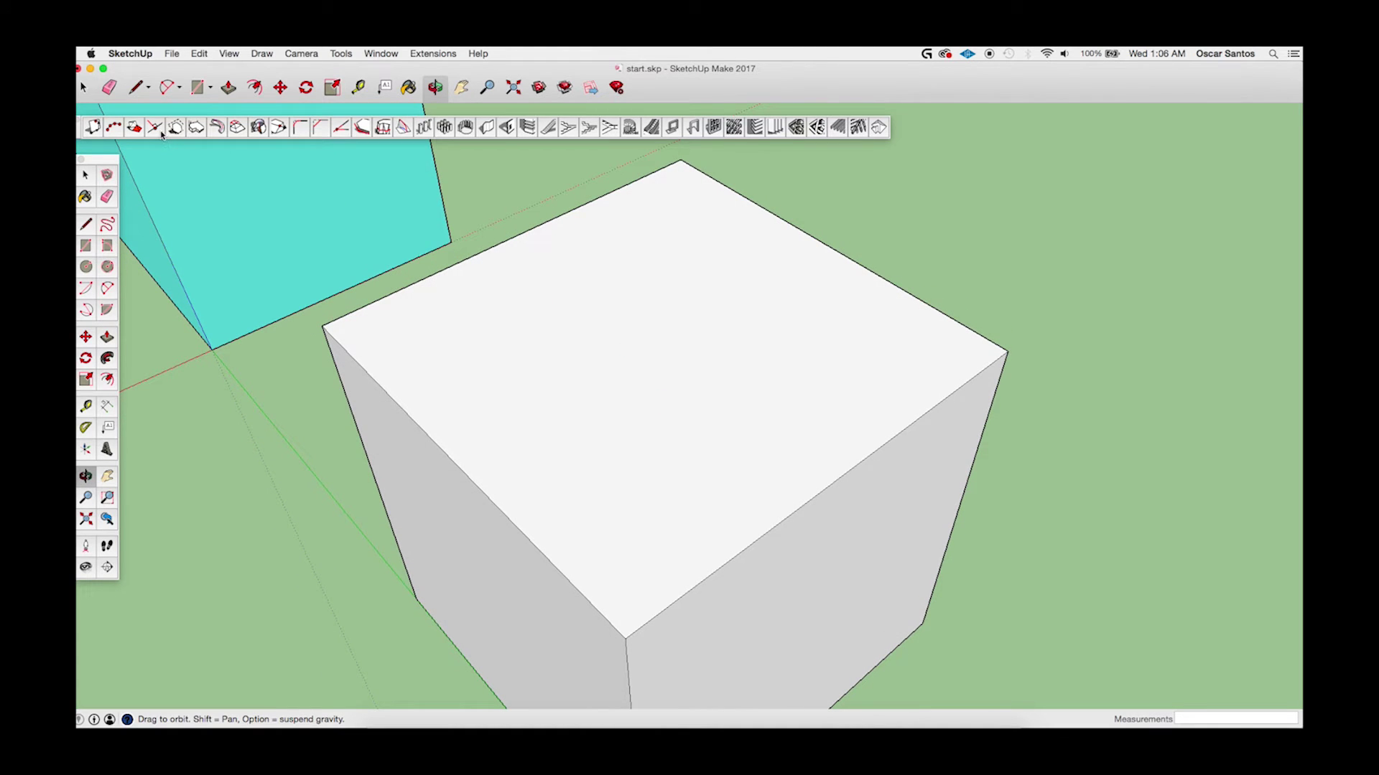
left_click(156, 130)
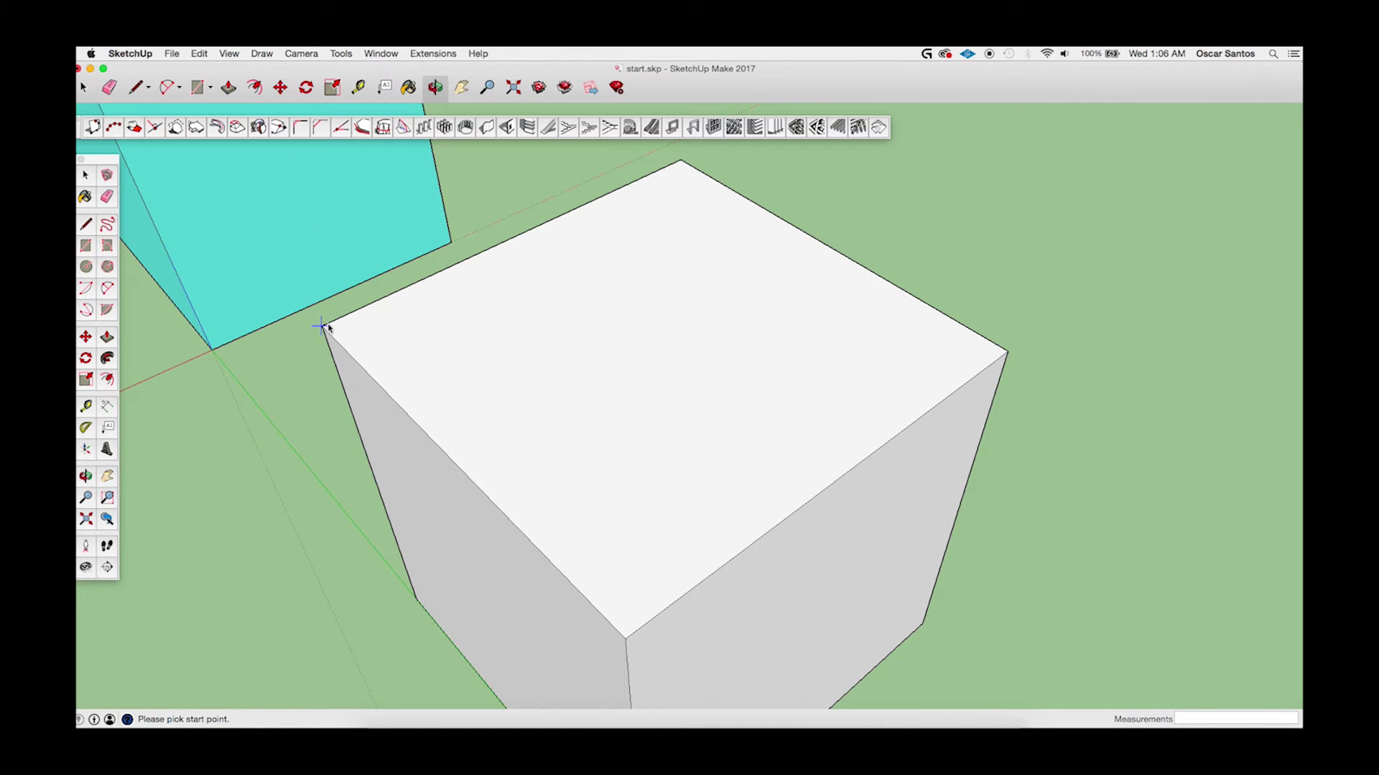
left_click(322, 327)
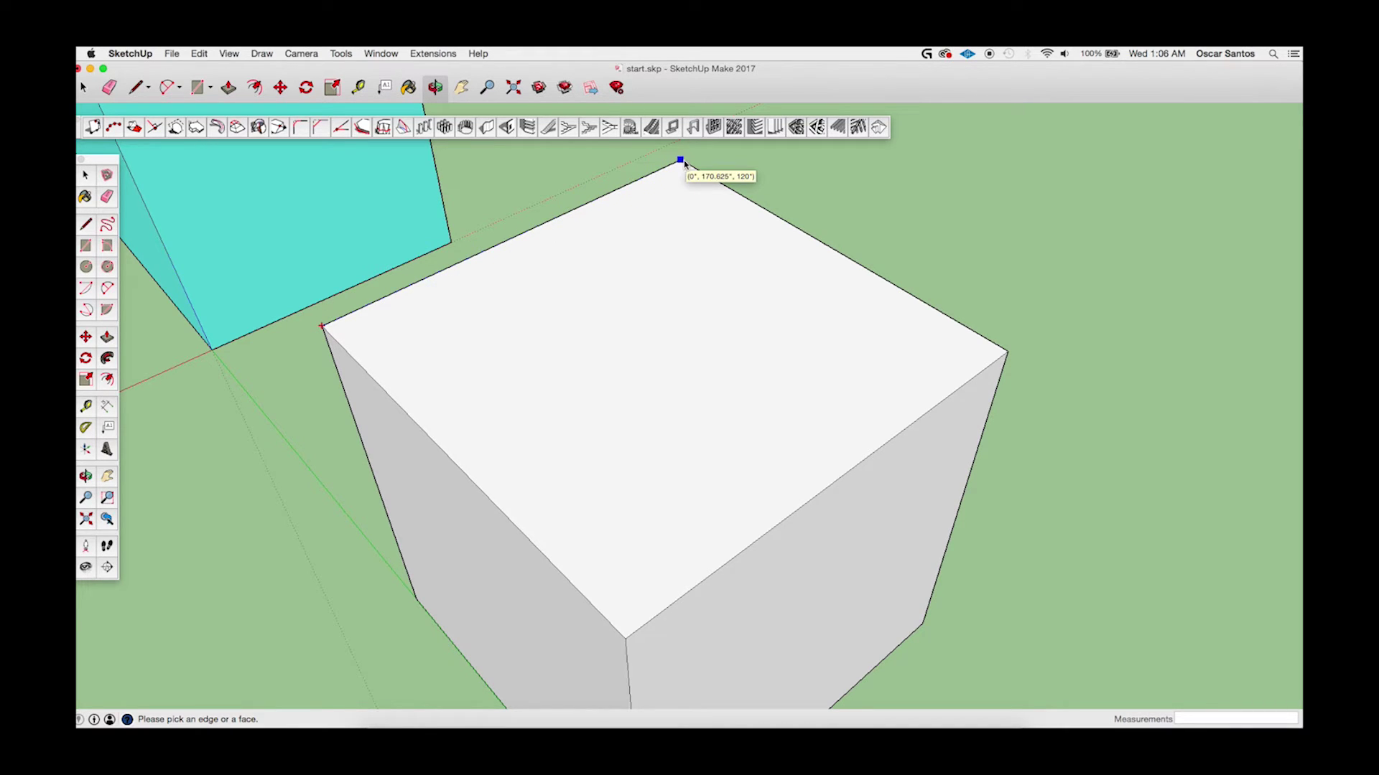
left_click(681, 161)
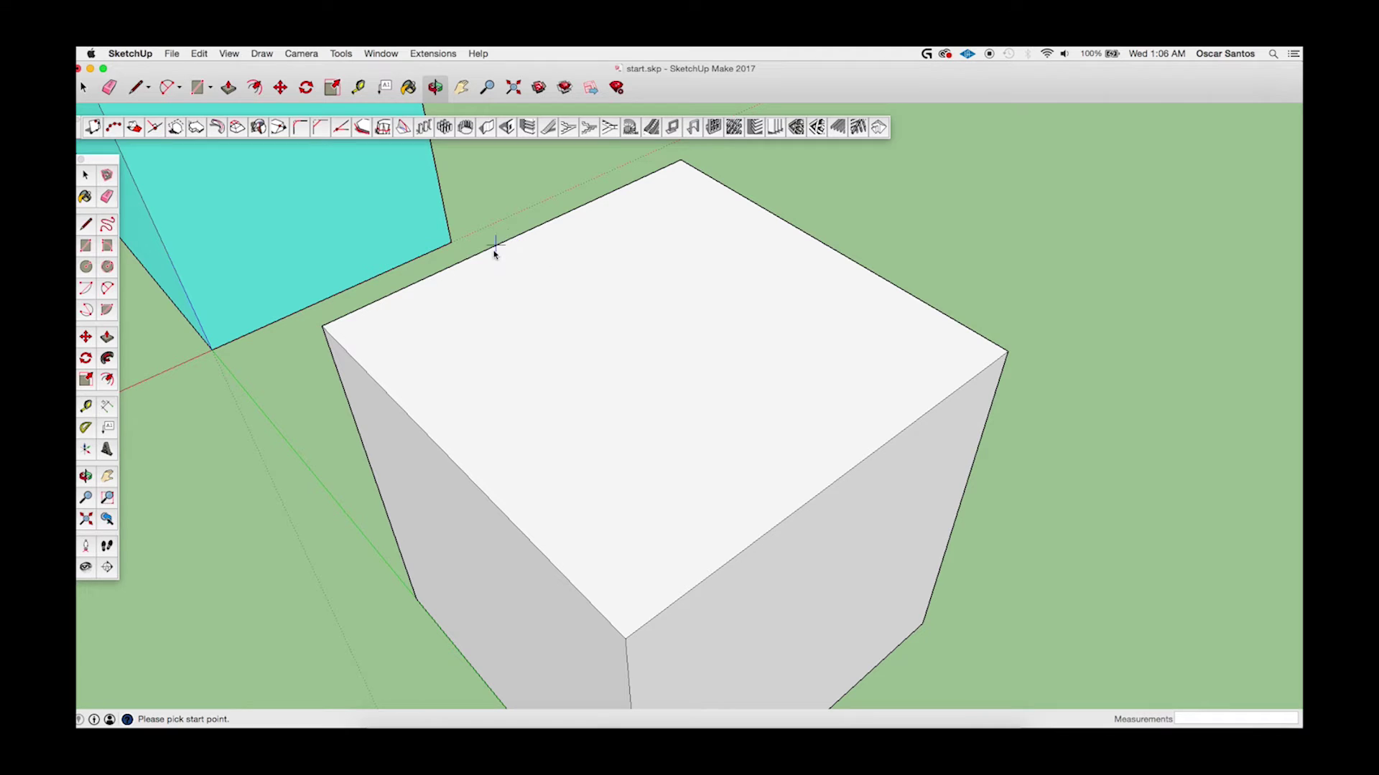
Draw a perpendicular line across the white cube's top face, from a point partway along the far-left edge to the opposite edge.
left_click(489, 248)
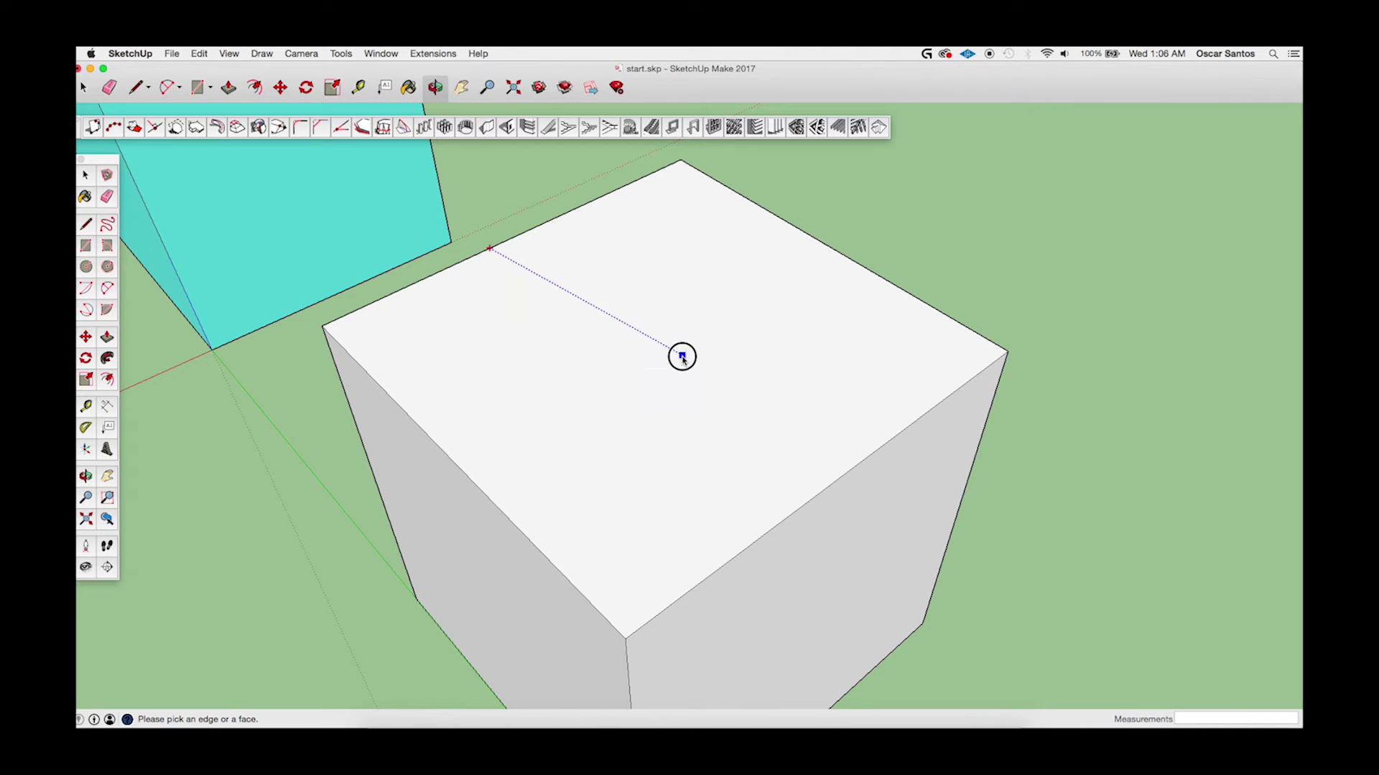
left_click(809, 499)
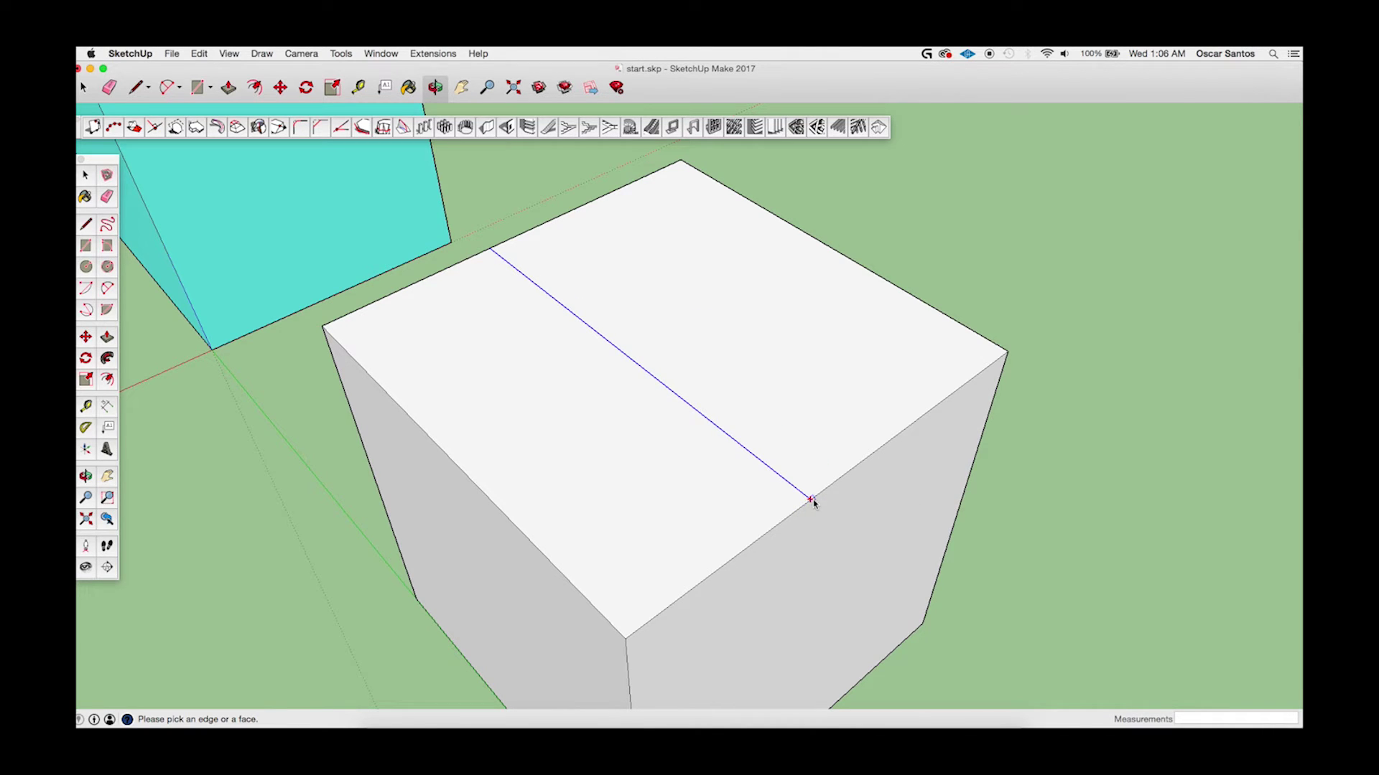
left_click(810, 500)
Try a perpendicular from the dividing line's near end onto the line itself, and another from the line to the top face's near-left edge.
scroll(733, 458, "up", 1)
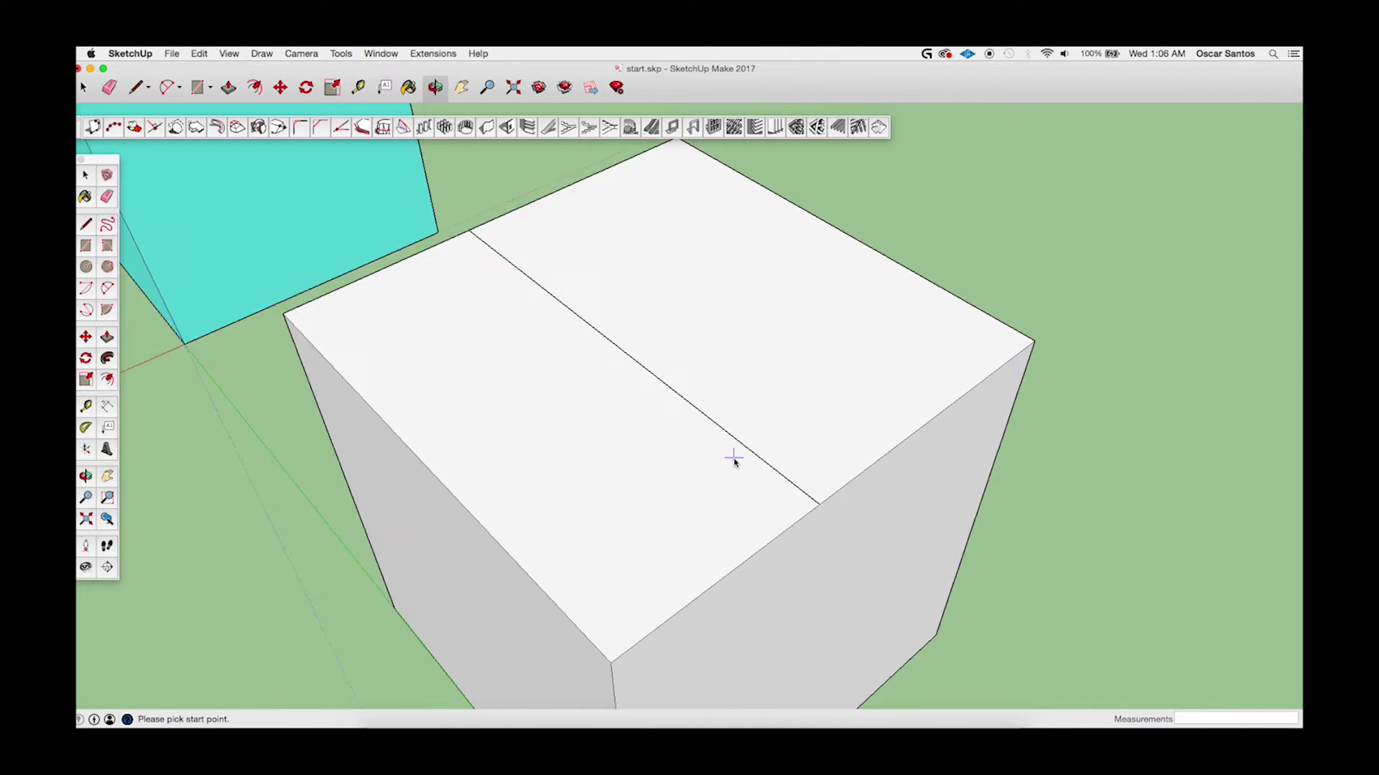
scroll(734, 460, "up", 1)
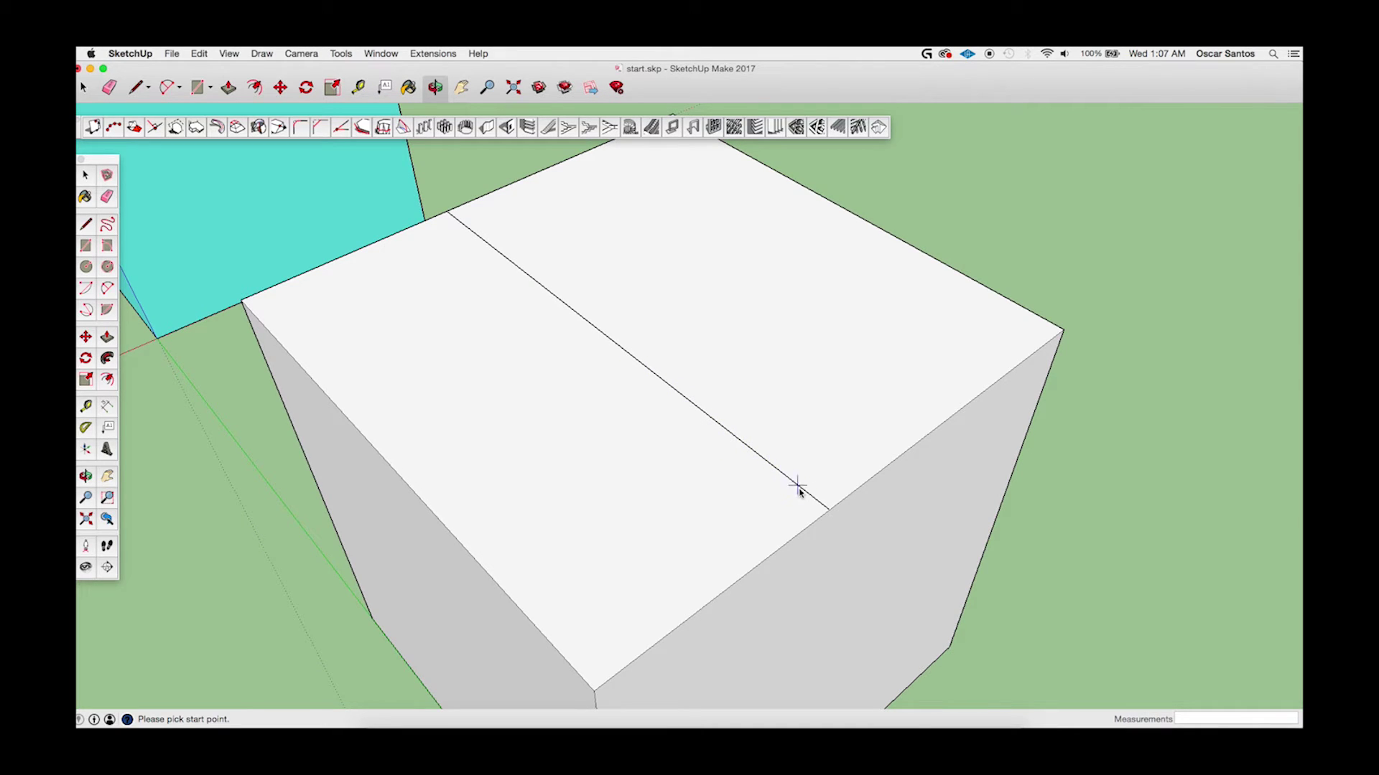
left_click(829, 510)
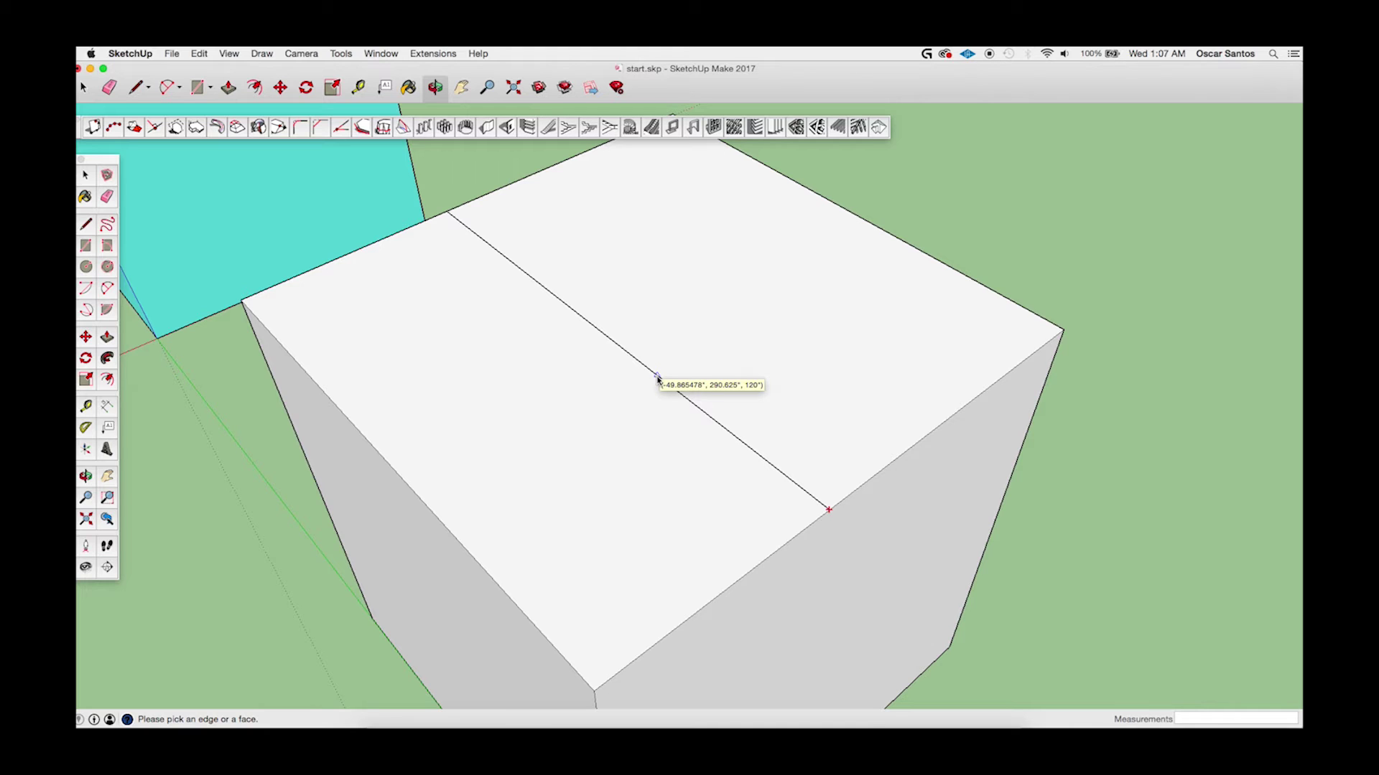
left_click(657, 378)
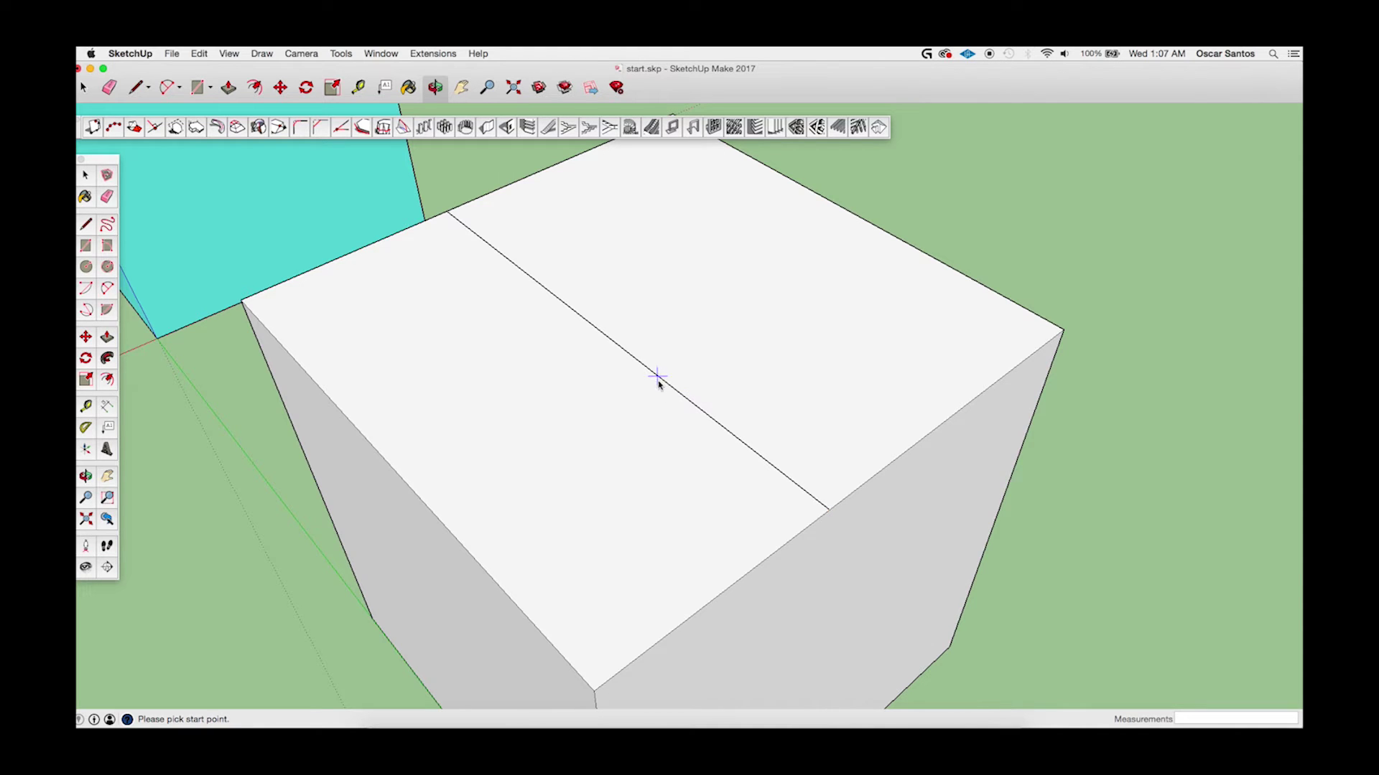
left_click(737, 438)
left_click(495, 584)
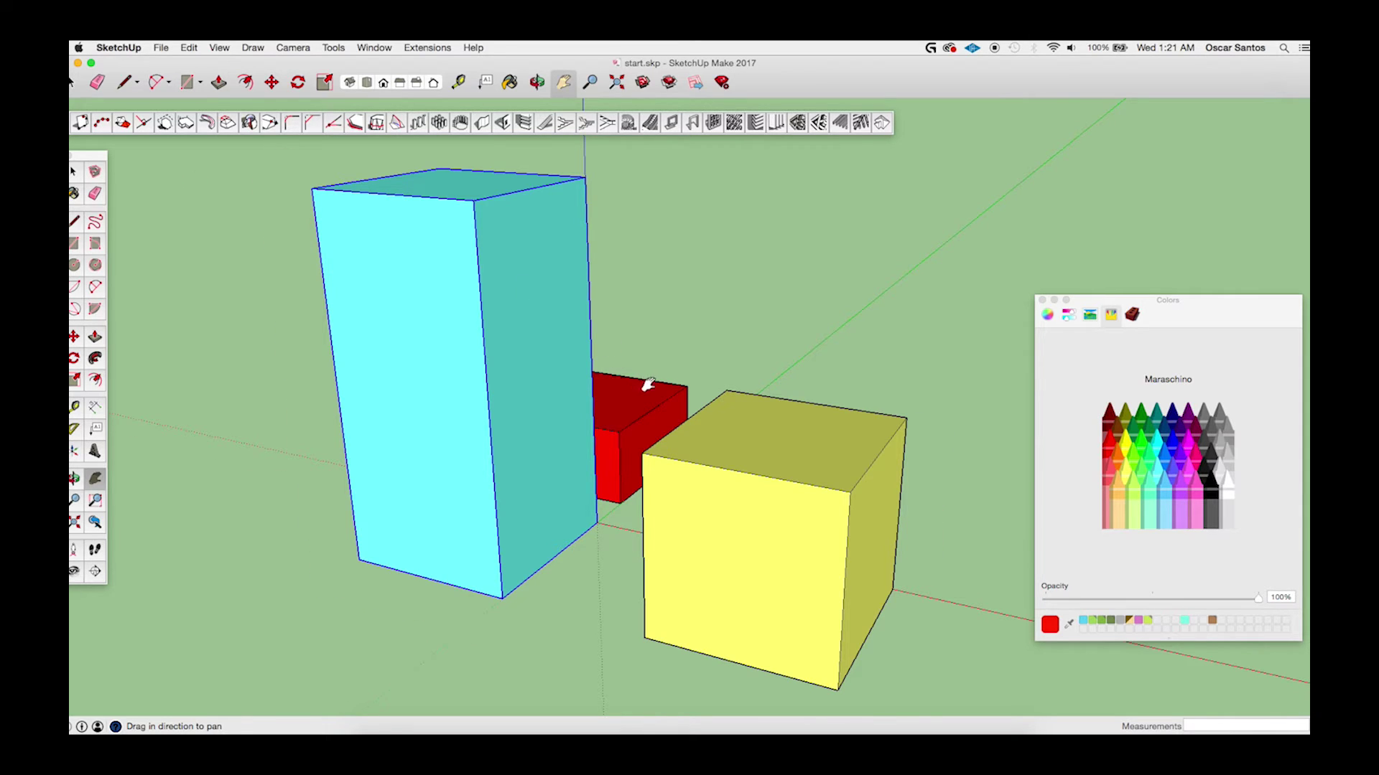
Define a 1001bit face plane through the cyan box's top corner nearest the origin axis and both ends of the yellow cube's left top edge.
scroll(649, 388, "up", 2)
scroll(649, 388, "down", 2)
key("o")
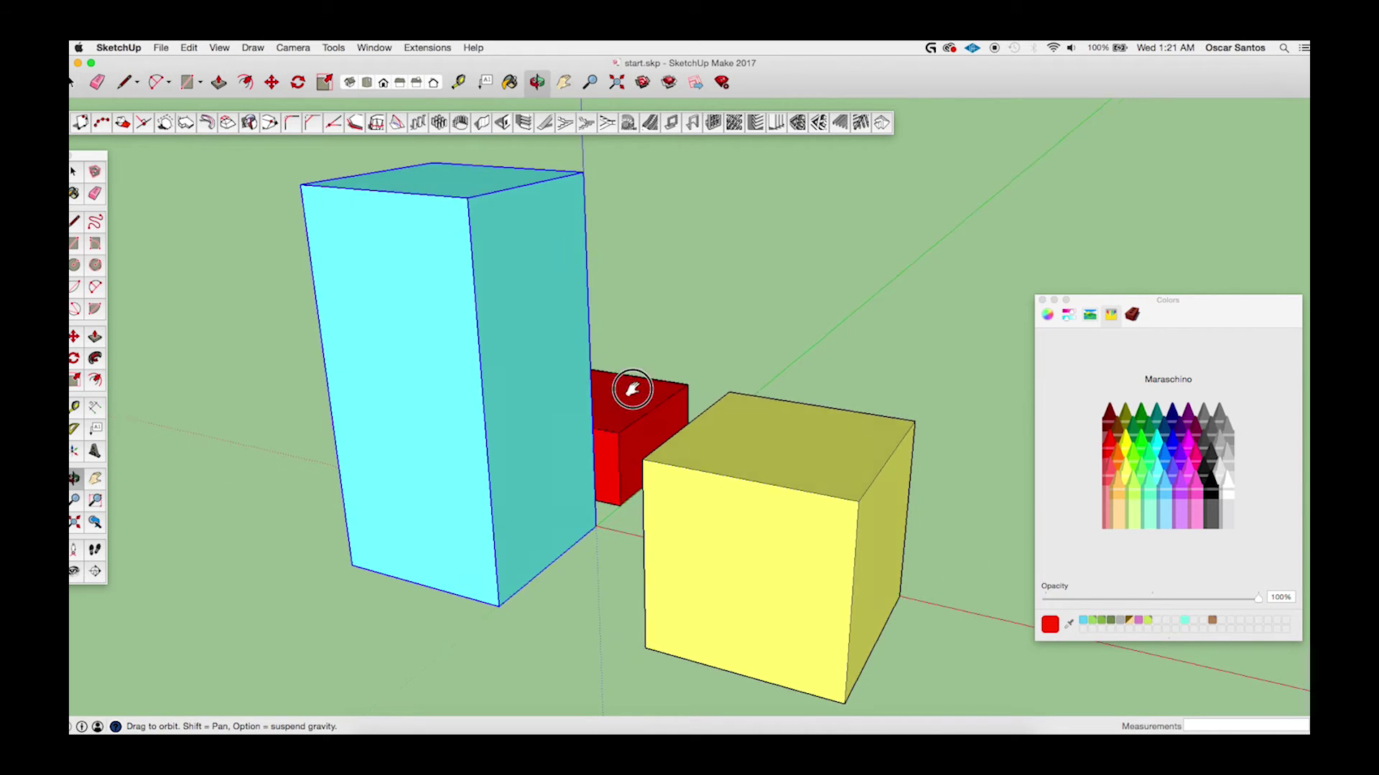
left_click_drag(627, 387, 739, 438)
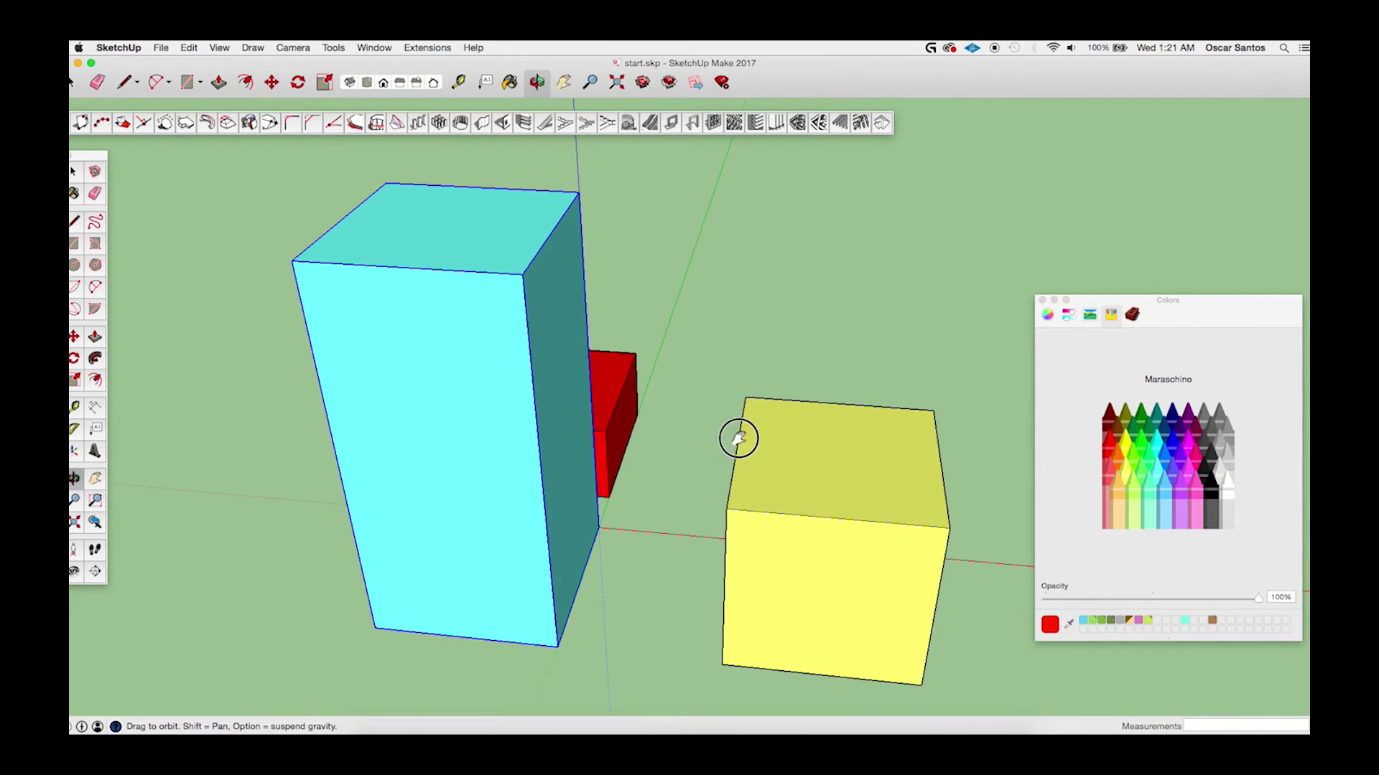
left_click_drag(747, 492, 664, 492)
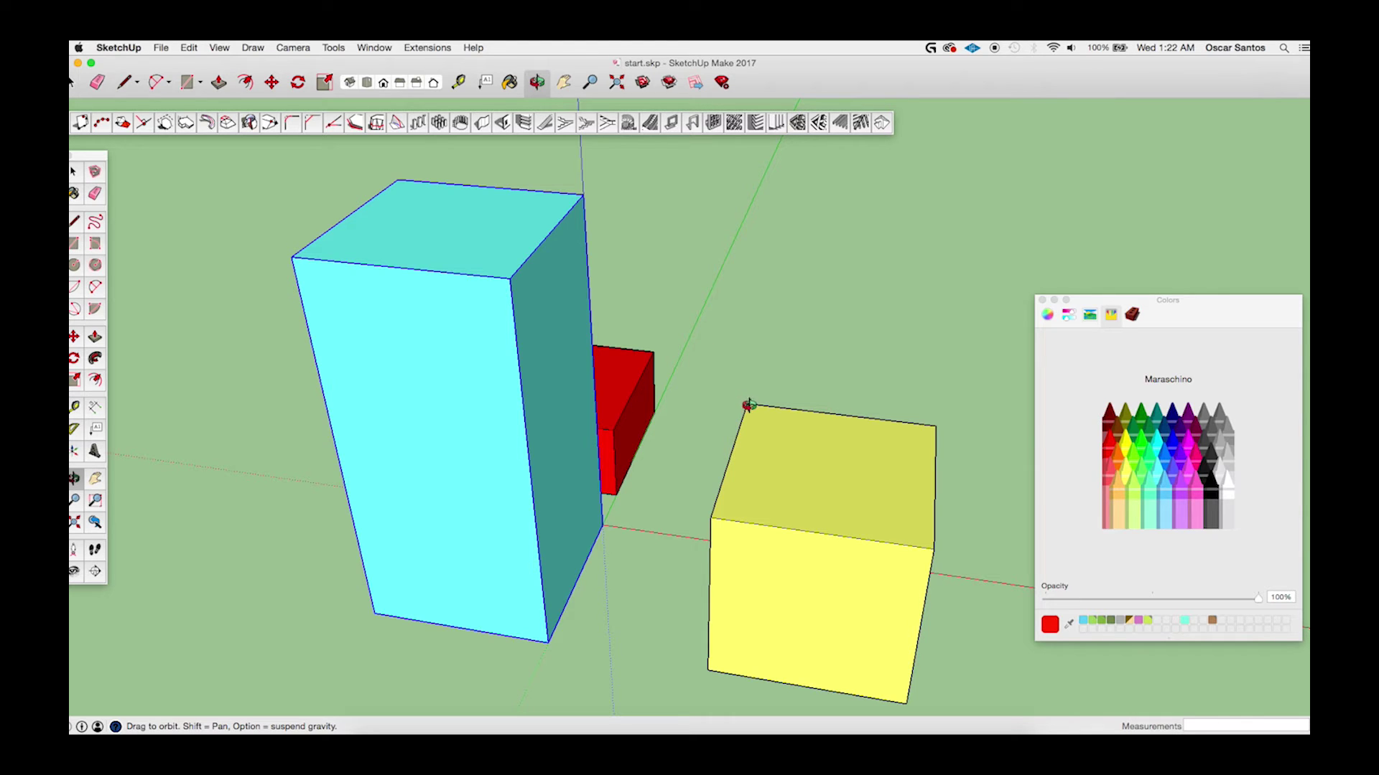
left_click_drag(711, 384, 567, 373)
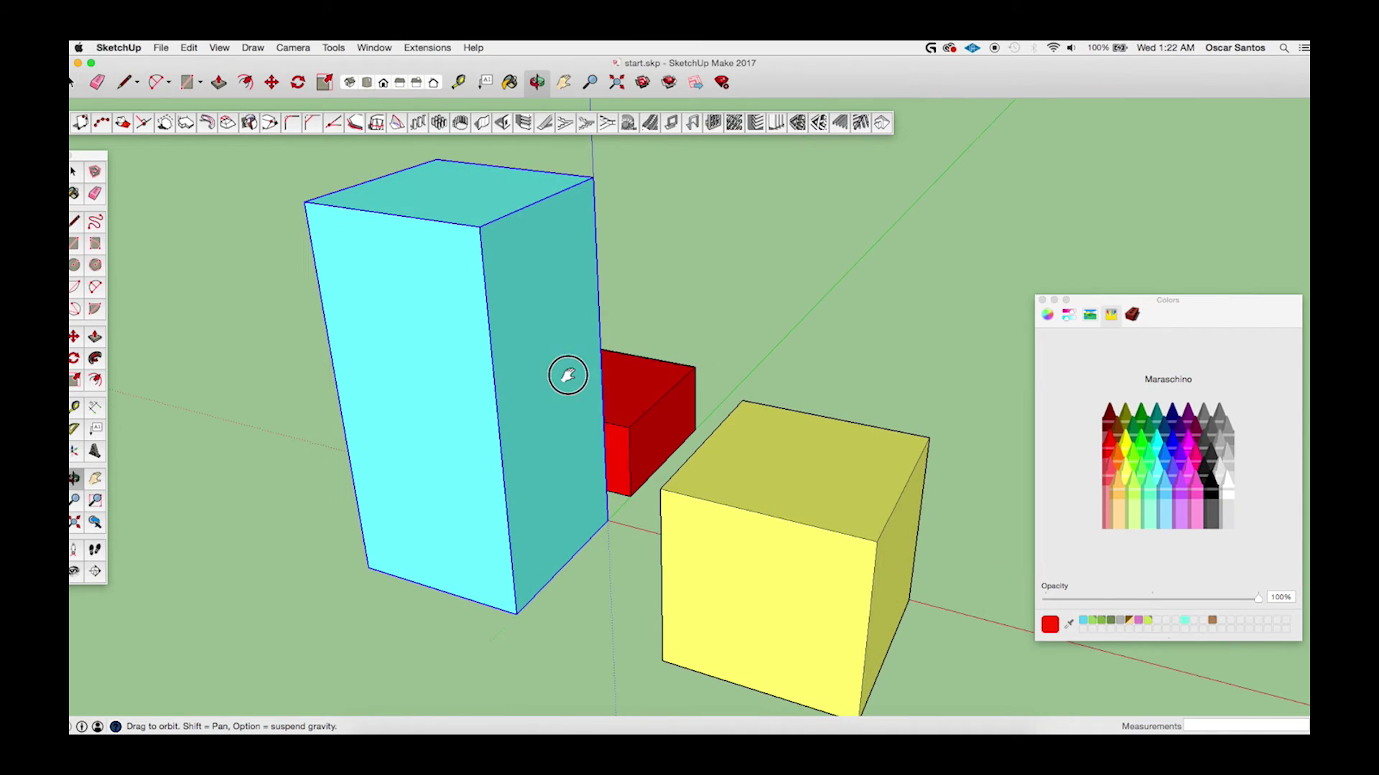
left_click(165, 123)
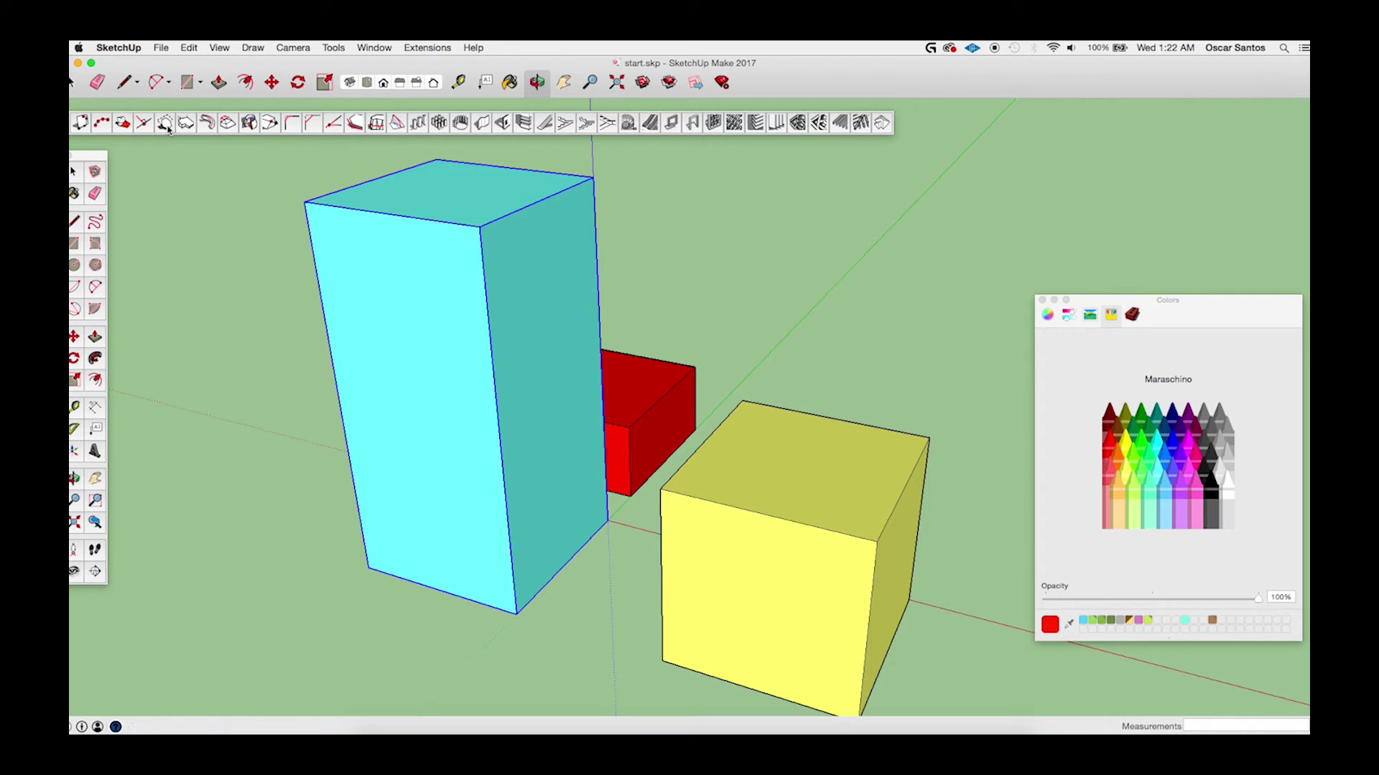
left_click(593, 179)
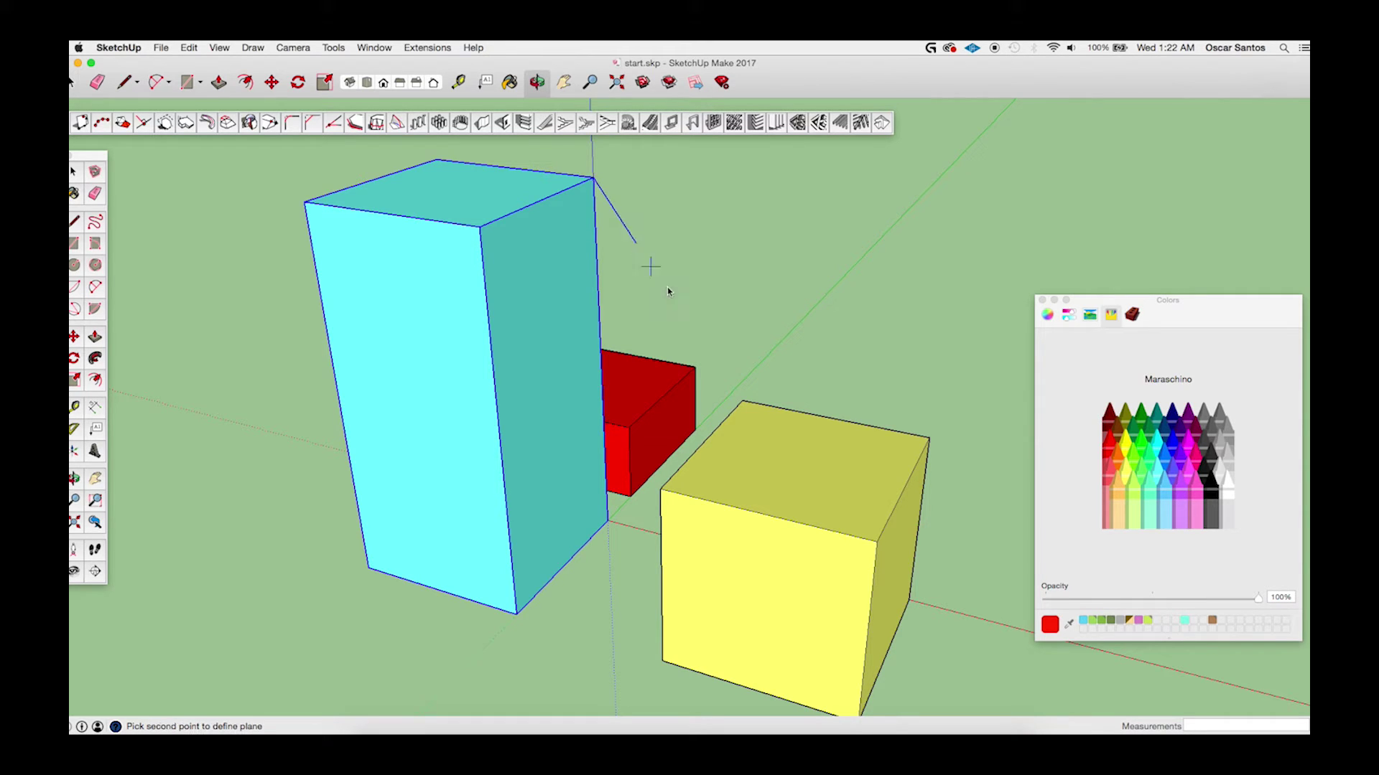
left_click(741, 401)
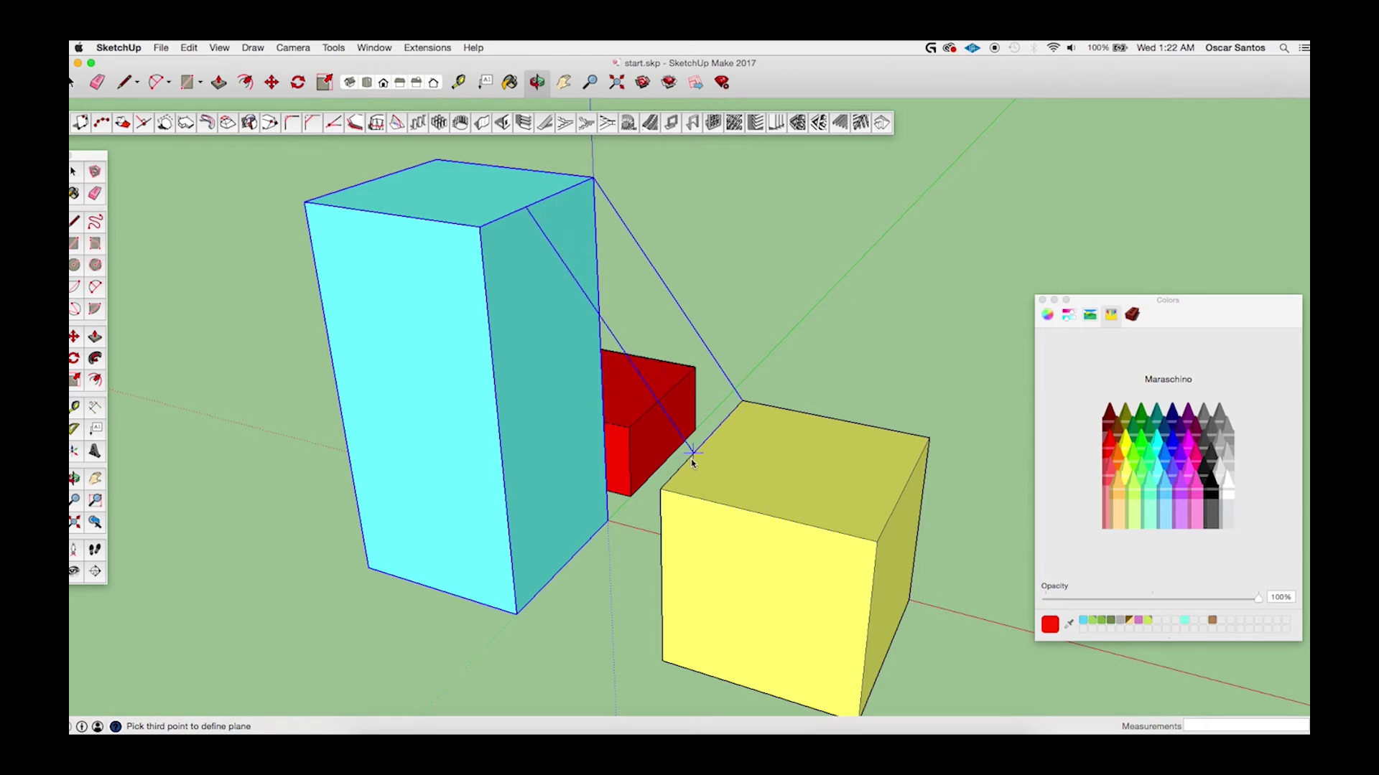
left_click(660, 482)
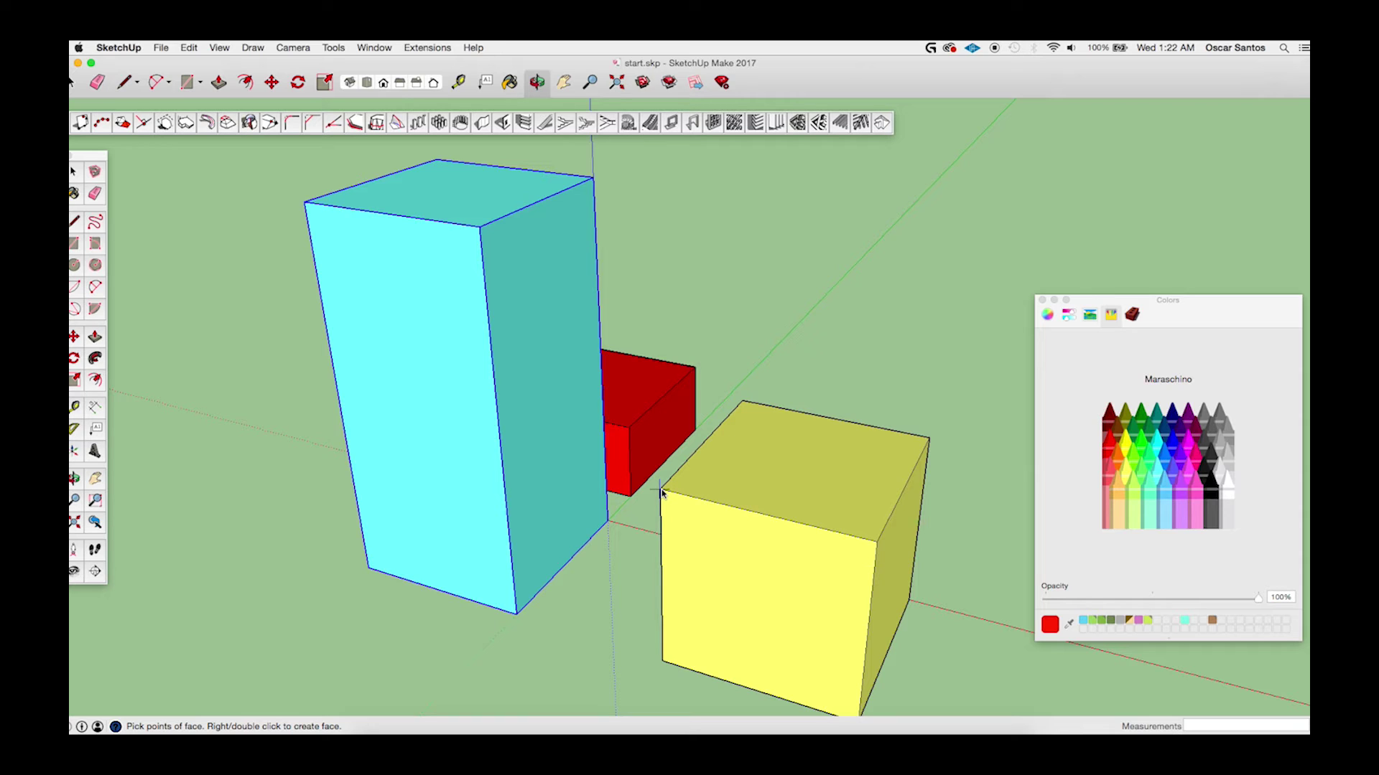
Create a triangular face between the yellow cube's near-left top corner, the cyan box's near top corner and the yellow cube's far-left top corner.
left_click(661, 490)
left_click(479, 227)
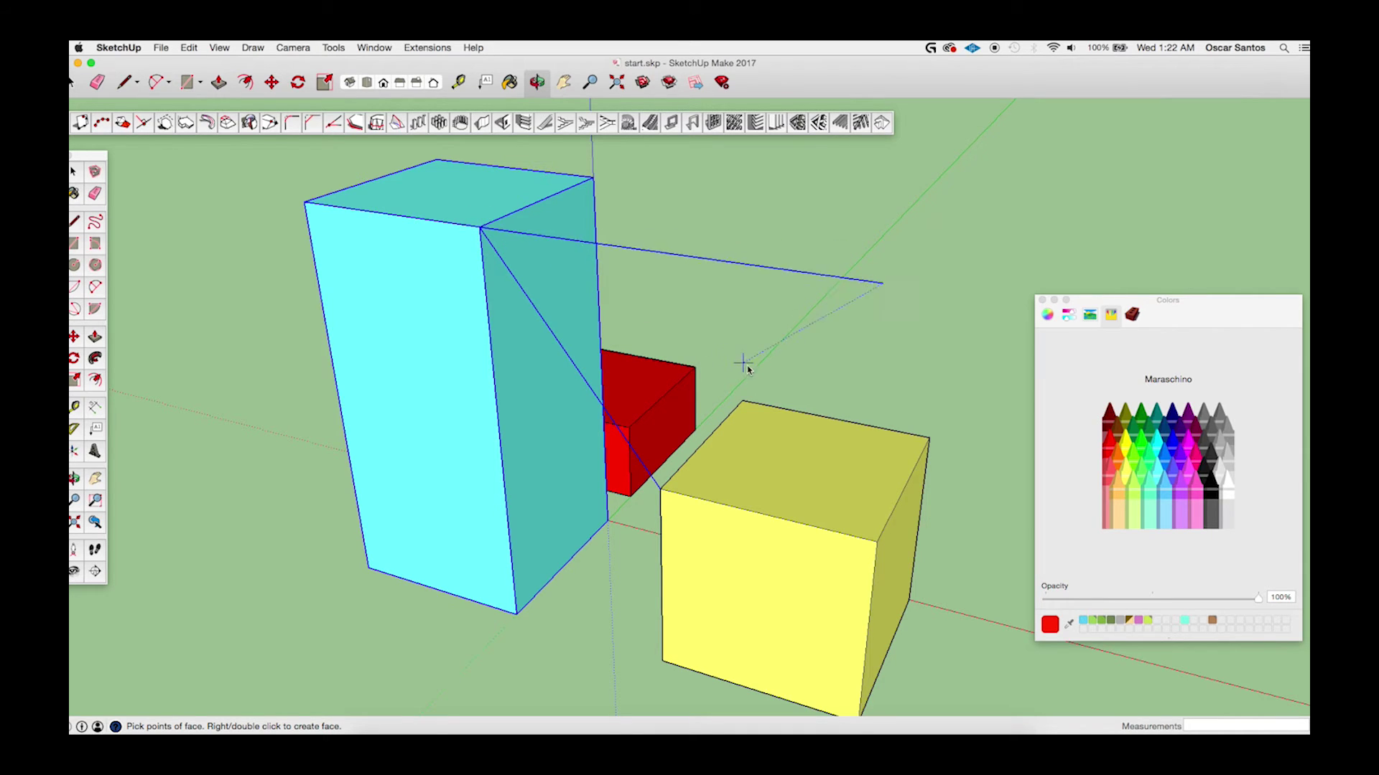
double_click(739, 401)
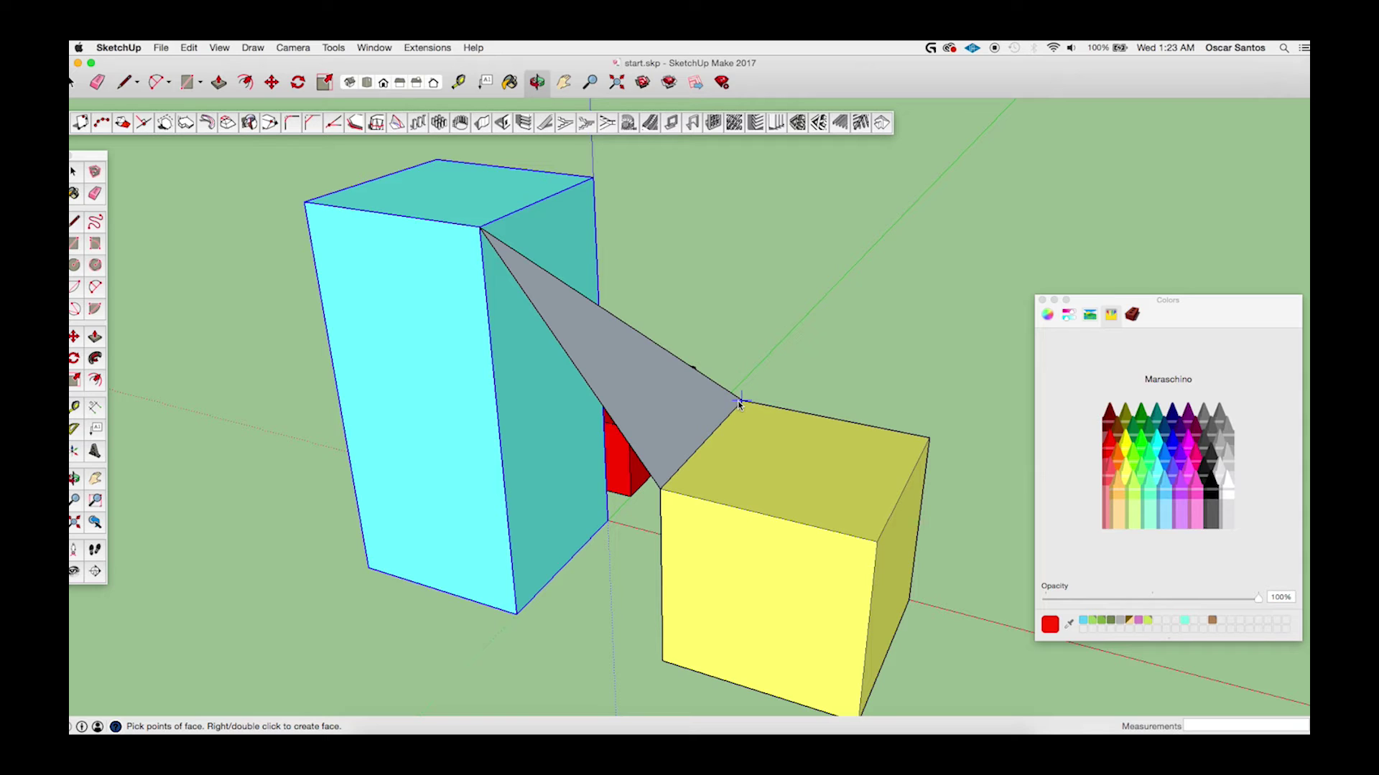
double_click(739, 404)
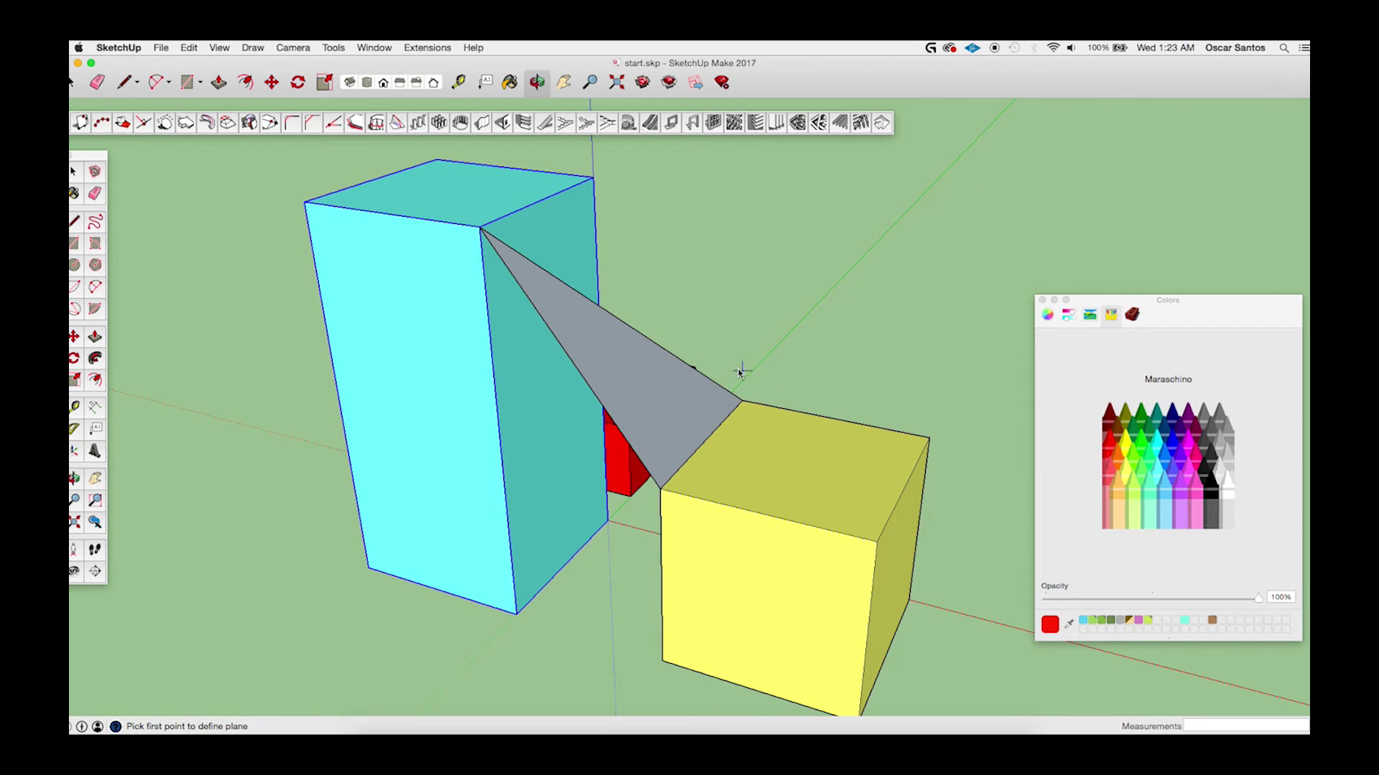
Draw a rectangle about 3' 10" by 2' 9" on the grey triangular face between the cyan and yellow boxes.
key("o")
left_click_drag(739, 372, 834, 333)
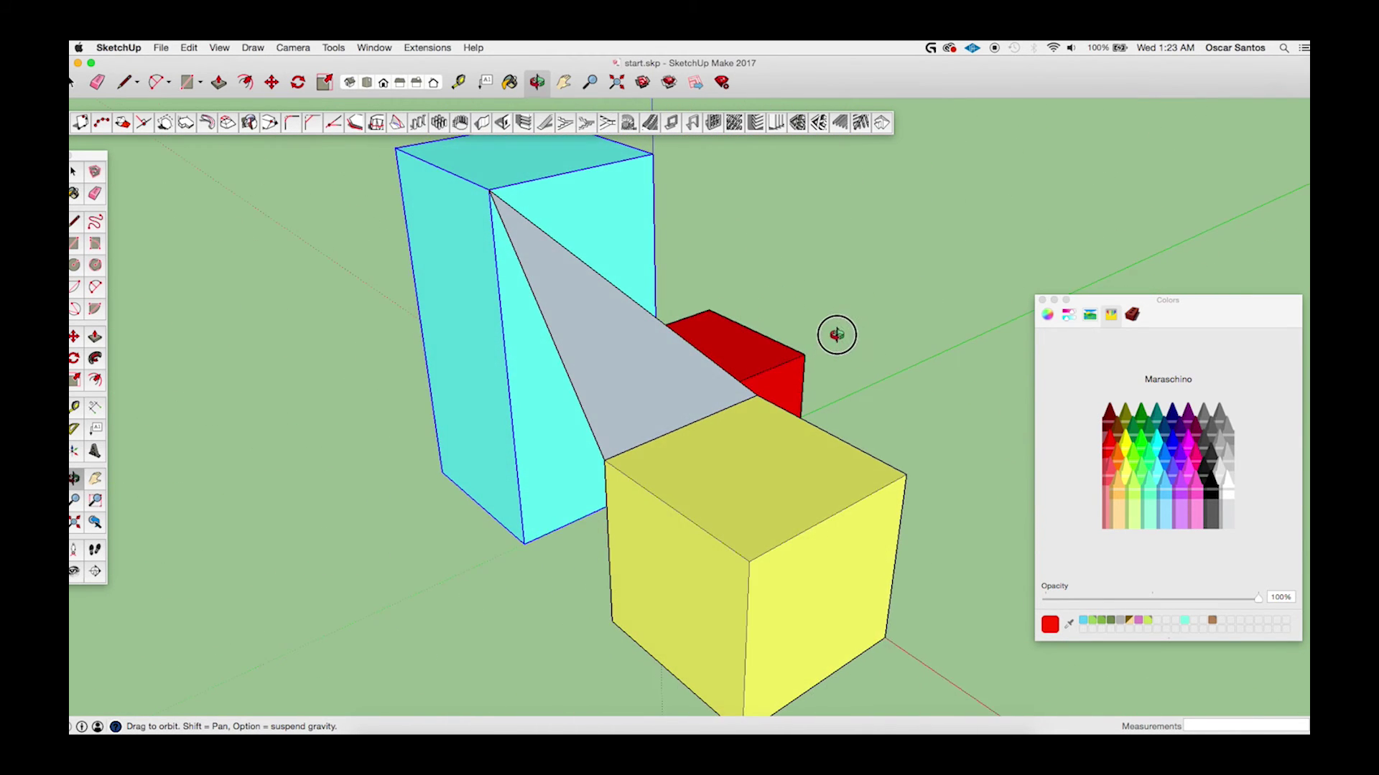
key("r")
left_click(602, 370)
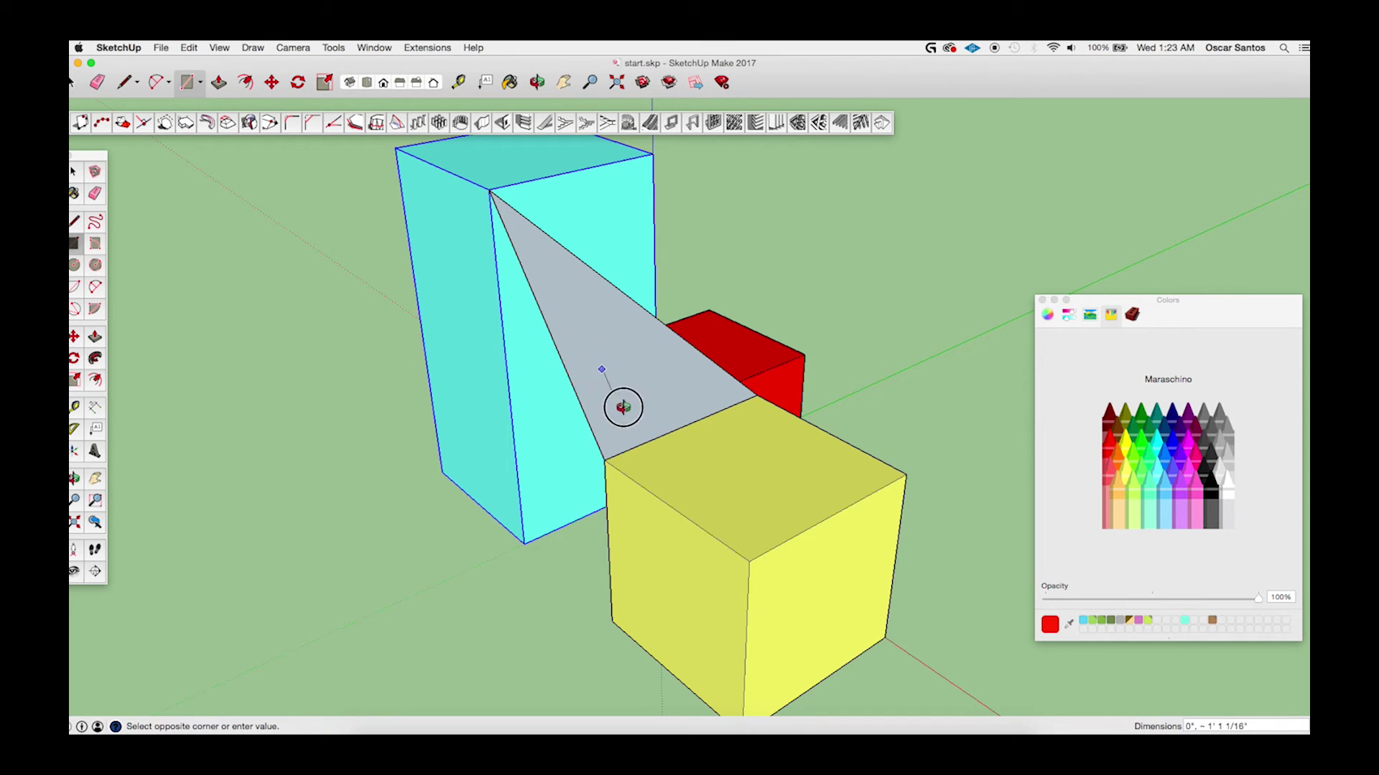
left_click(684, 395)
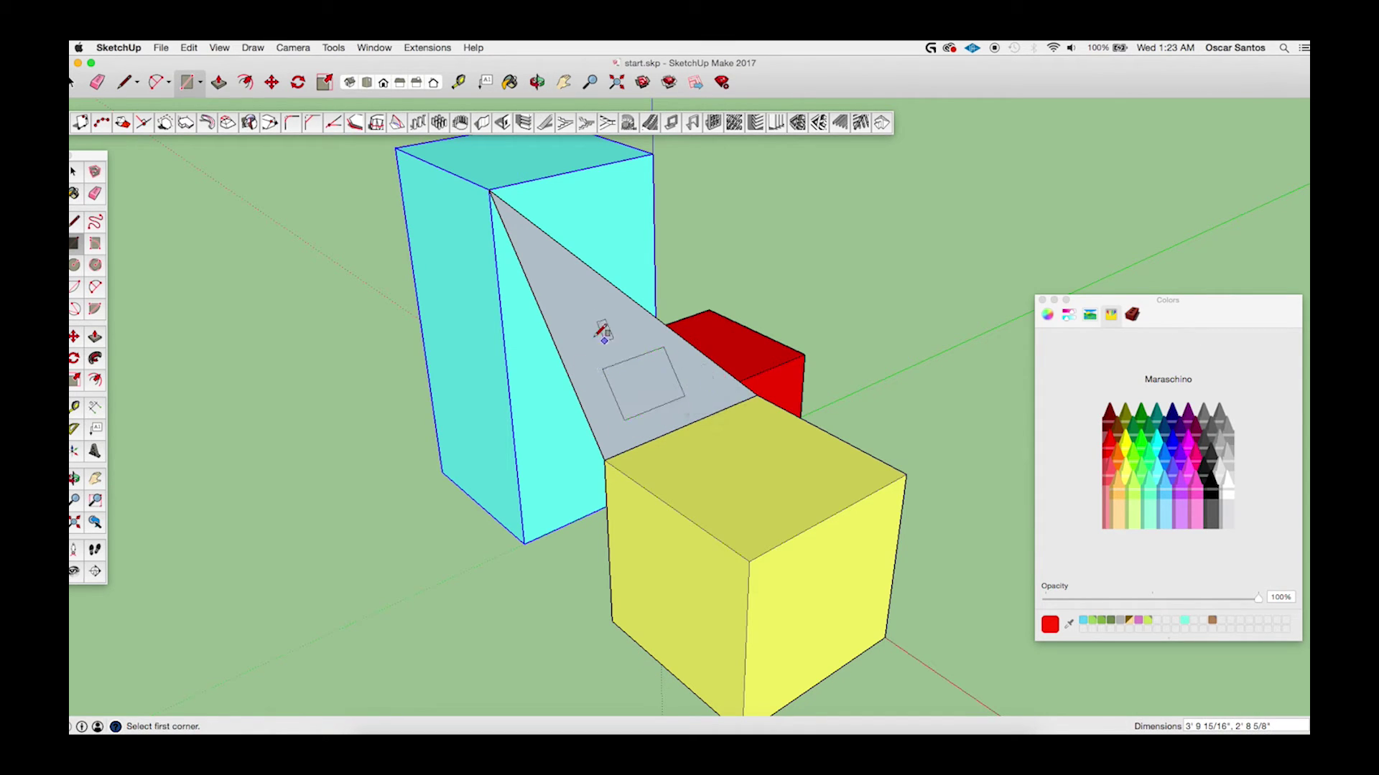
key("o")
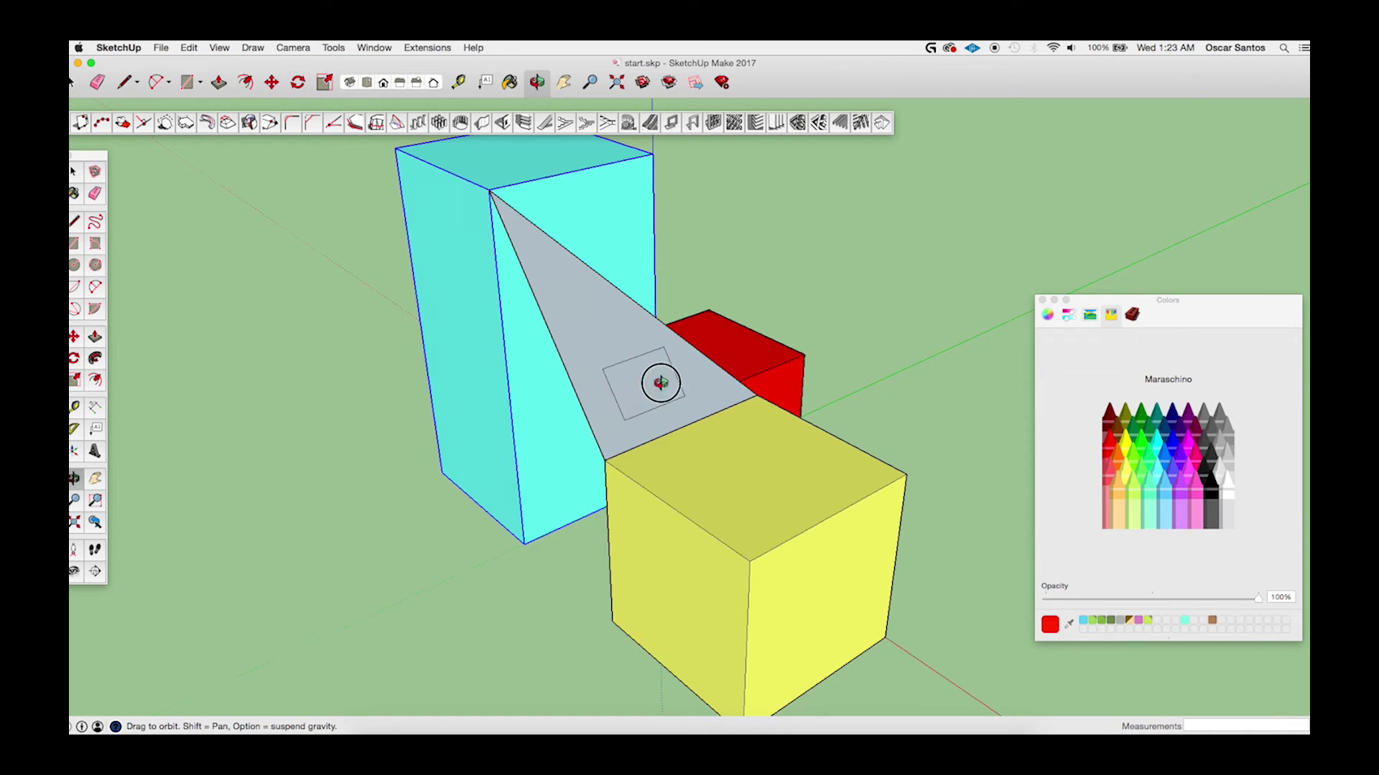
left_click_drag(656, 381, 595, 415)
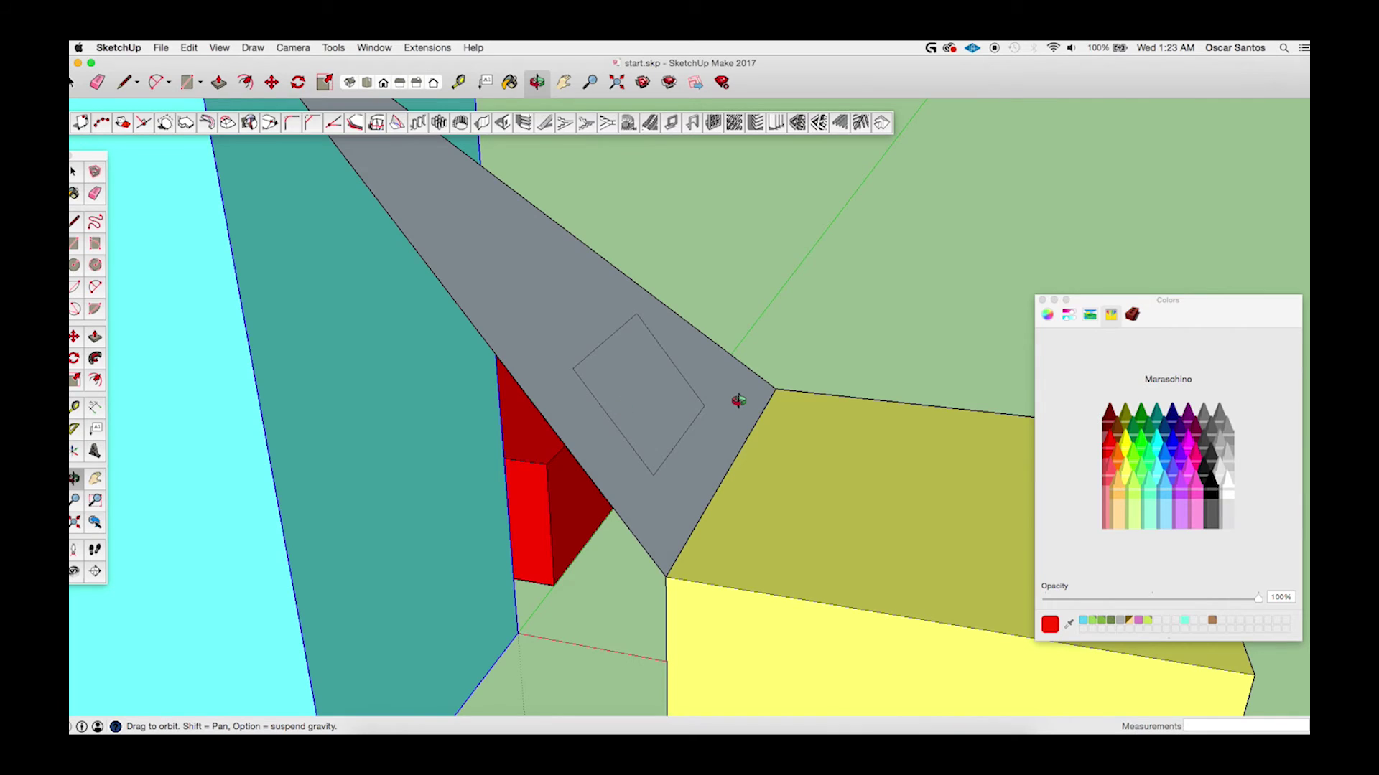
scroll(740, 400, "down", 5)
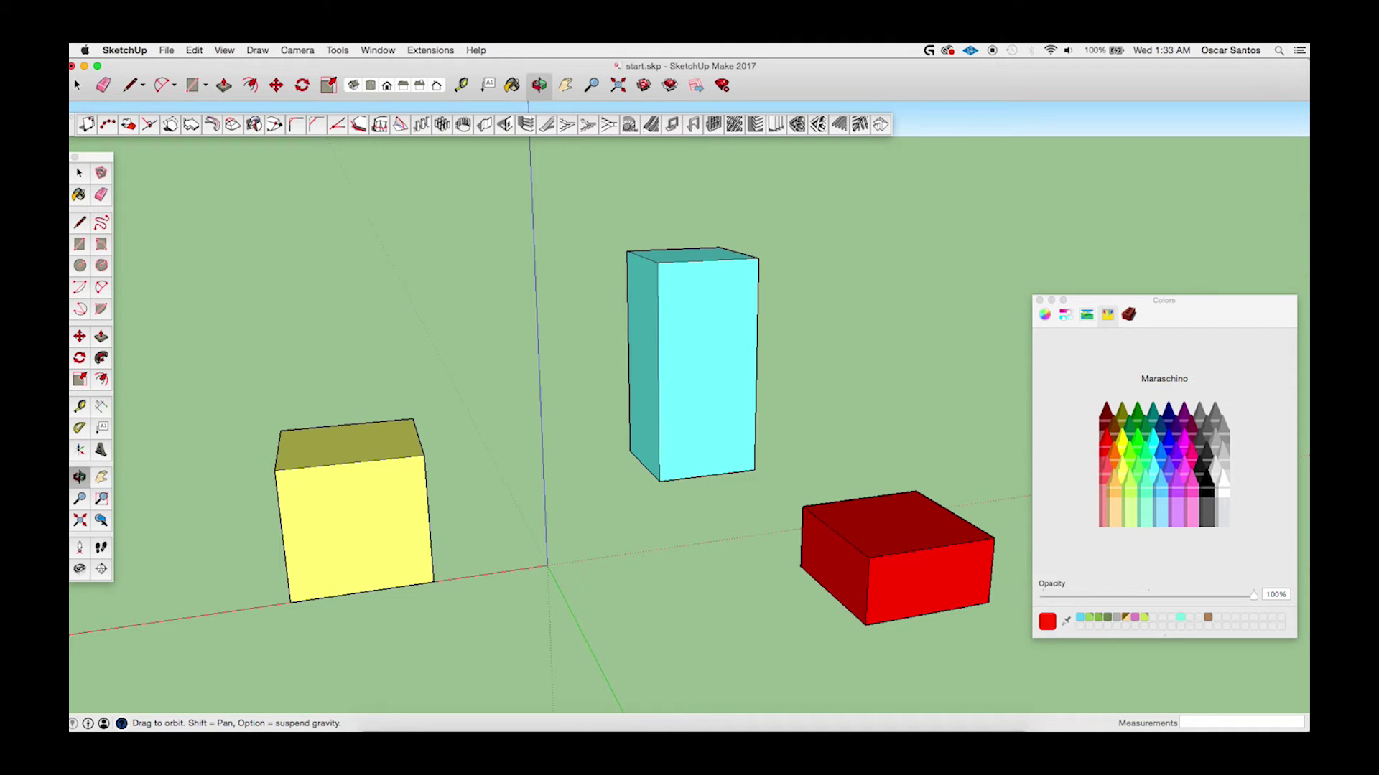
key("super+Tab")
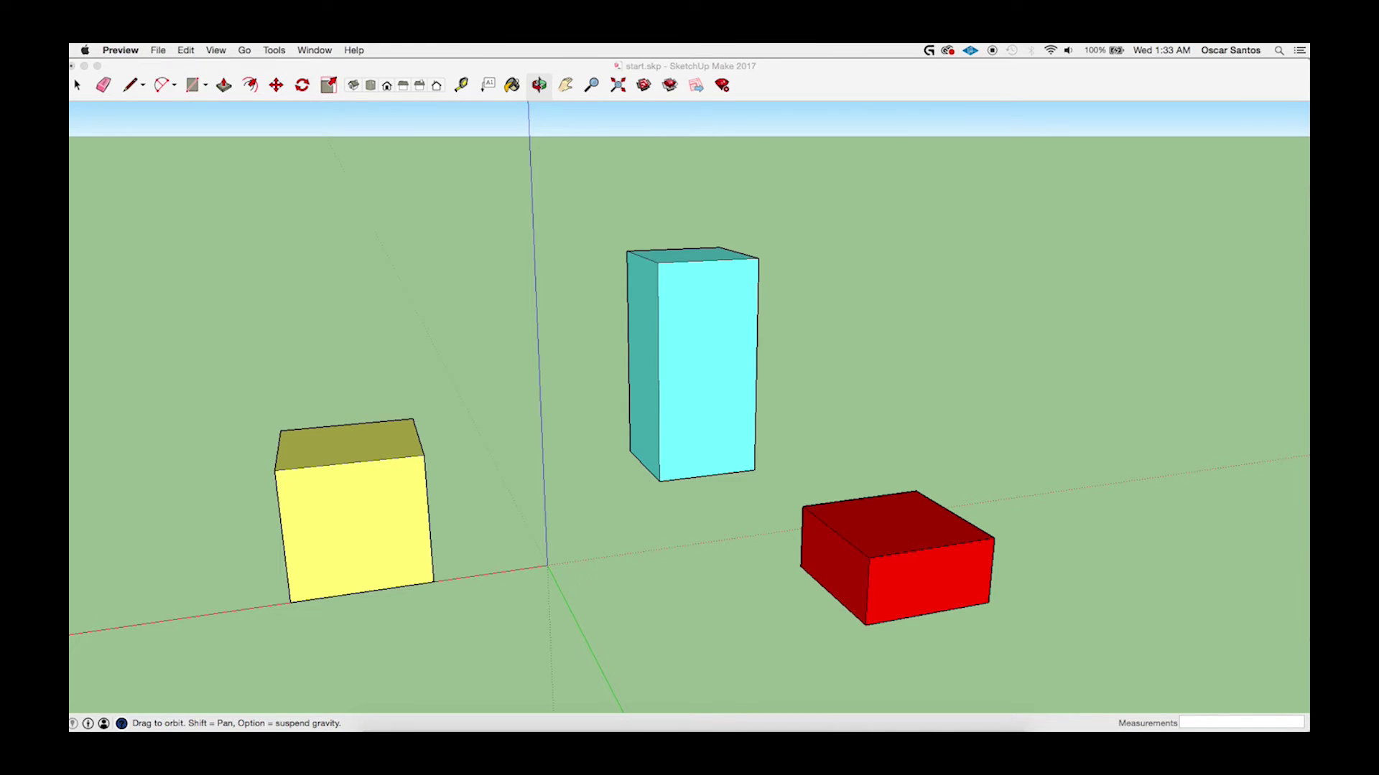
left_click(446, 68)
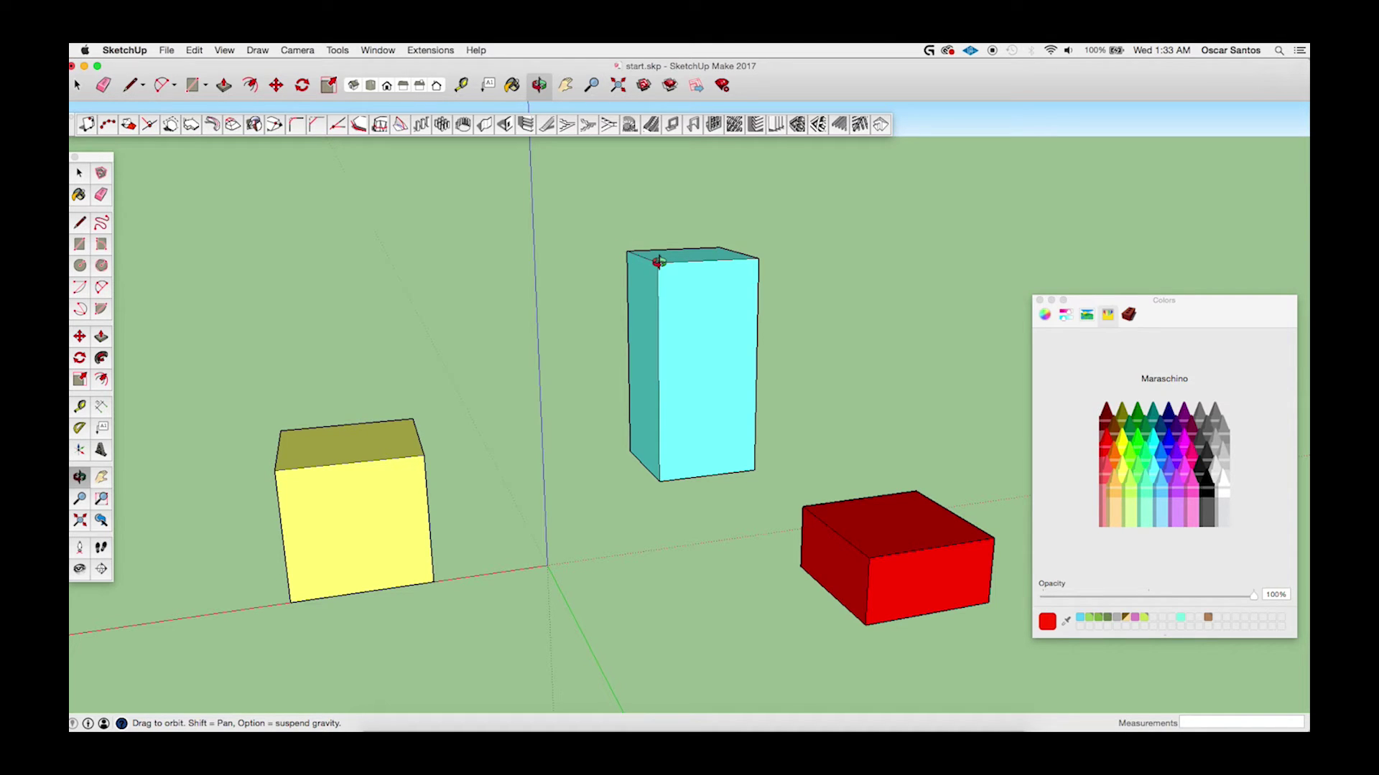
Try a three-point 1001bit face between the cyan box's near-left, yellow cube's far-right and red box's far-left top corners, and undo it.
left_click(191, 125)
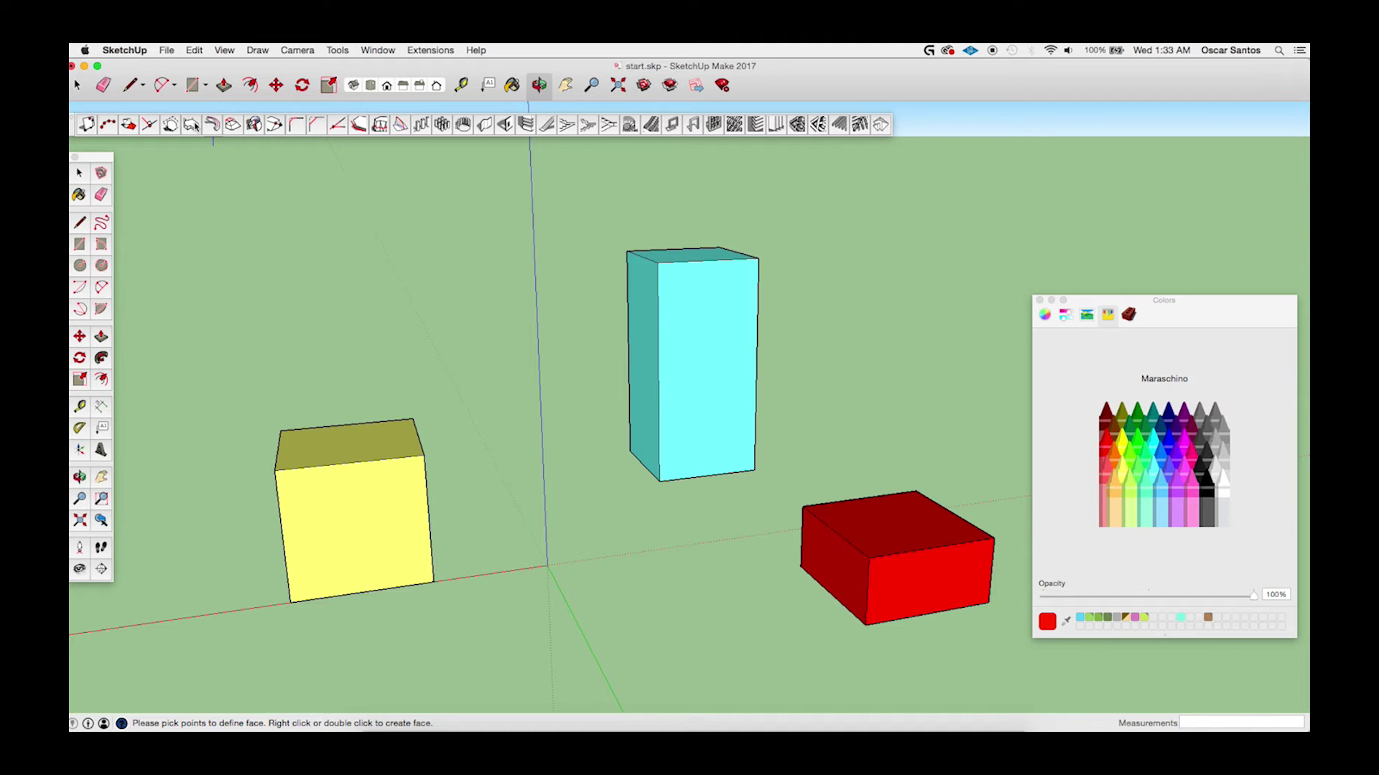
left_click(657, 265)
left_click(412, 418)
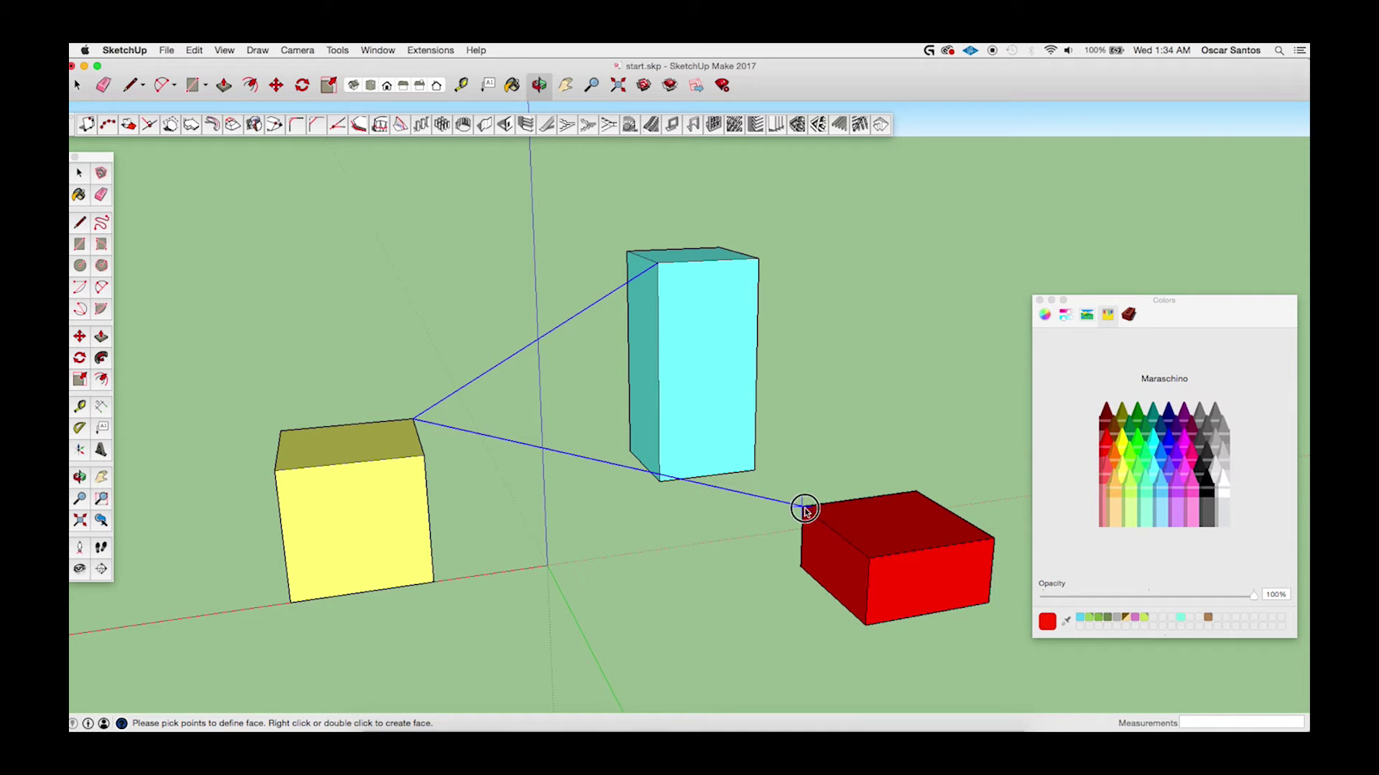
left_click(803, 507)
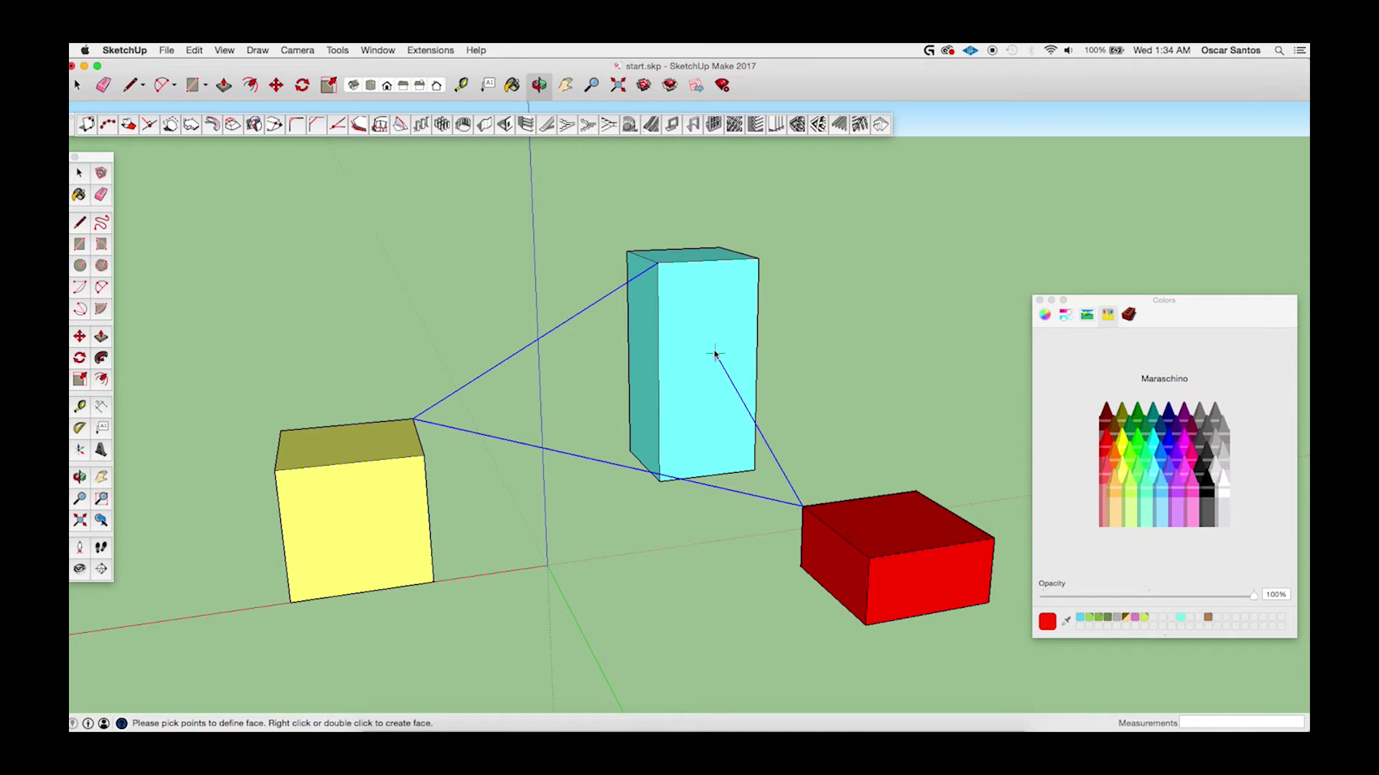
left_click(657, 262)
key("o")
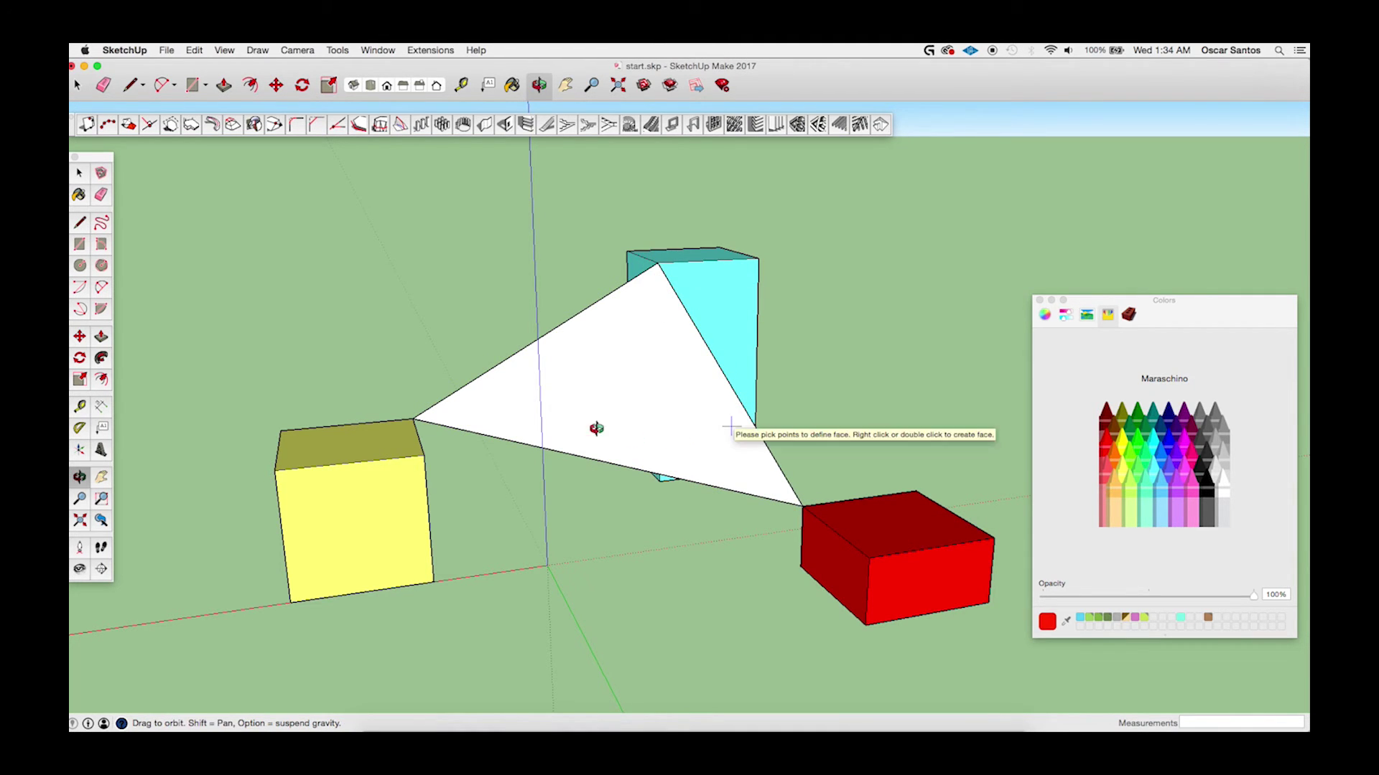
left_click_drag(596, 429, 484, 418)
mouse_move(659, 446)
left_mouse_down()
mouse_move(634, 450)
mouse_move(682, 452)
left_mouse_up()
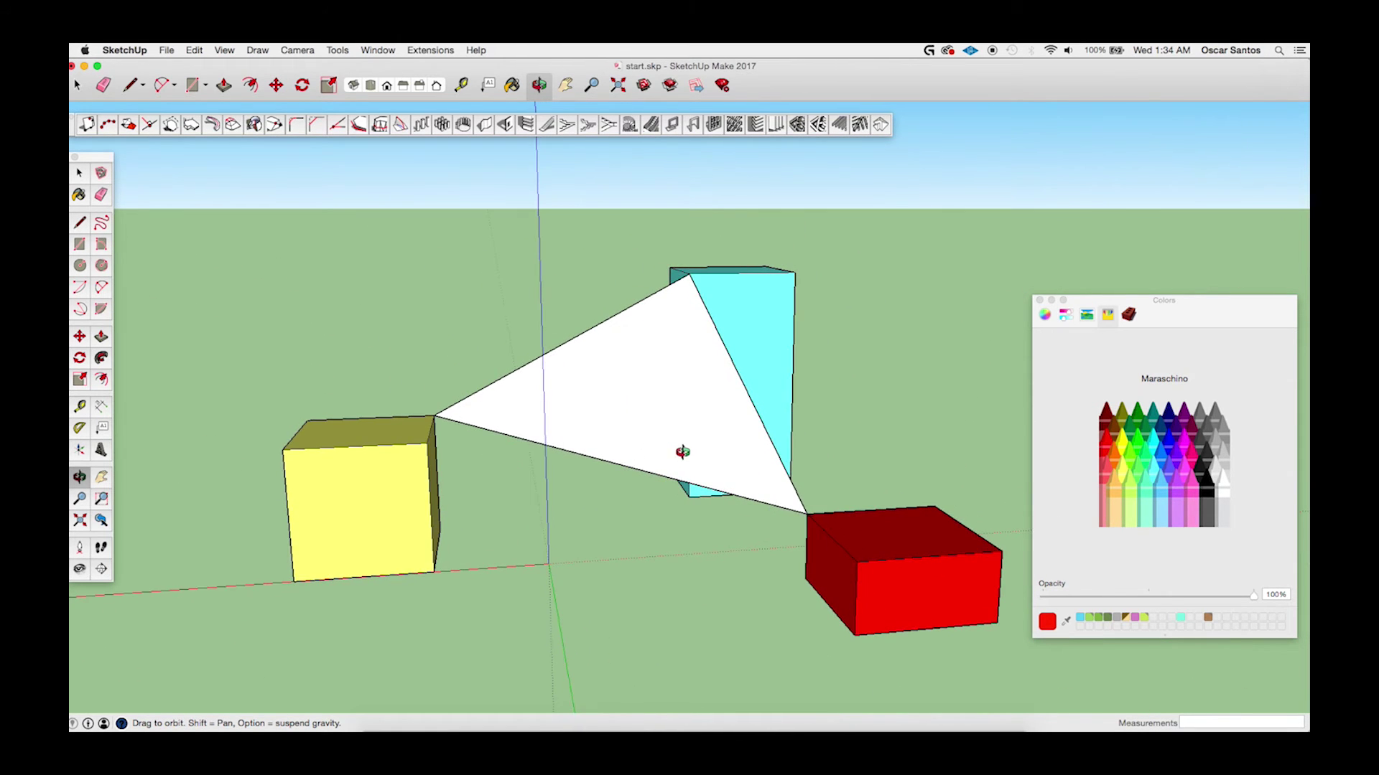
key("super+z")
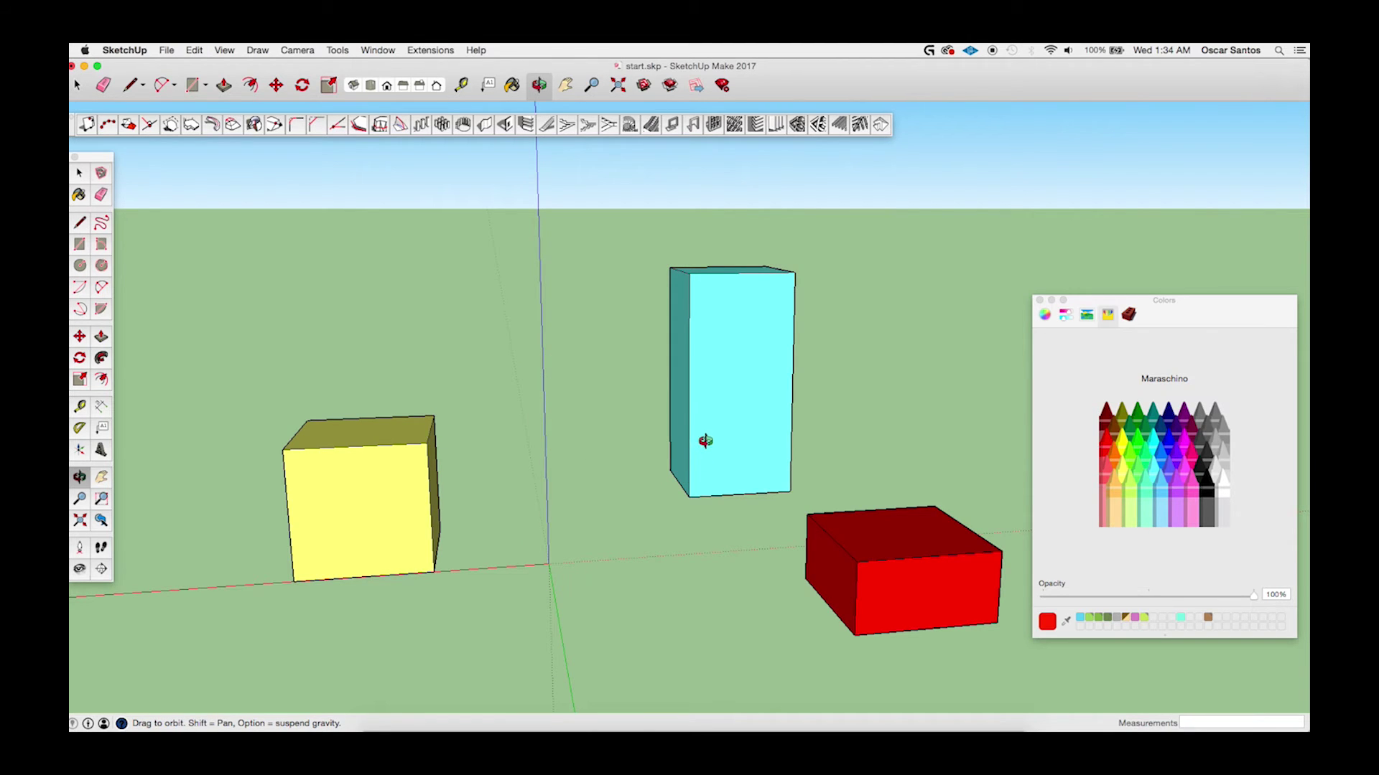
Create a 1001bit face through the cyan box's near-left top corner, the yellow cube's far-right top corner and the red box's far-left vertical edge.
left_click_drag(606, 399, 563, 439)
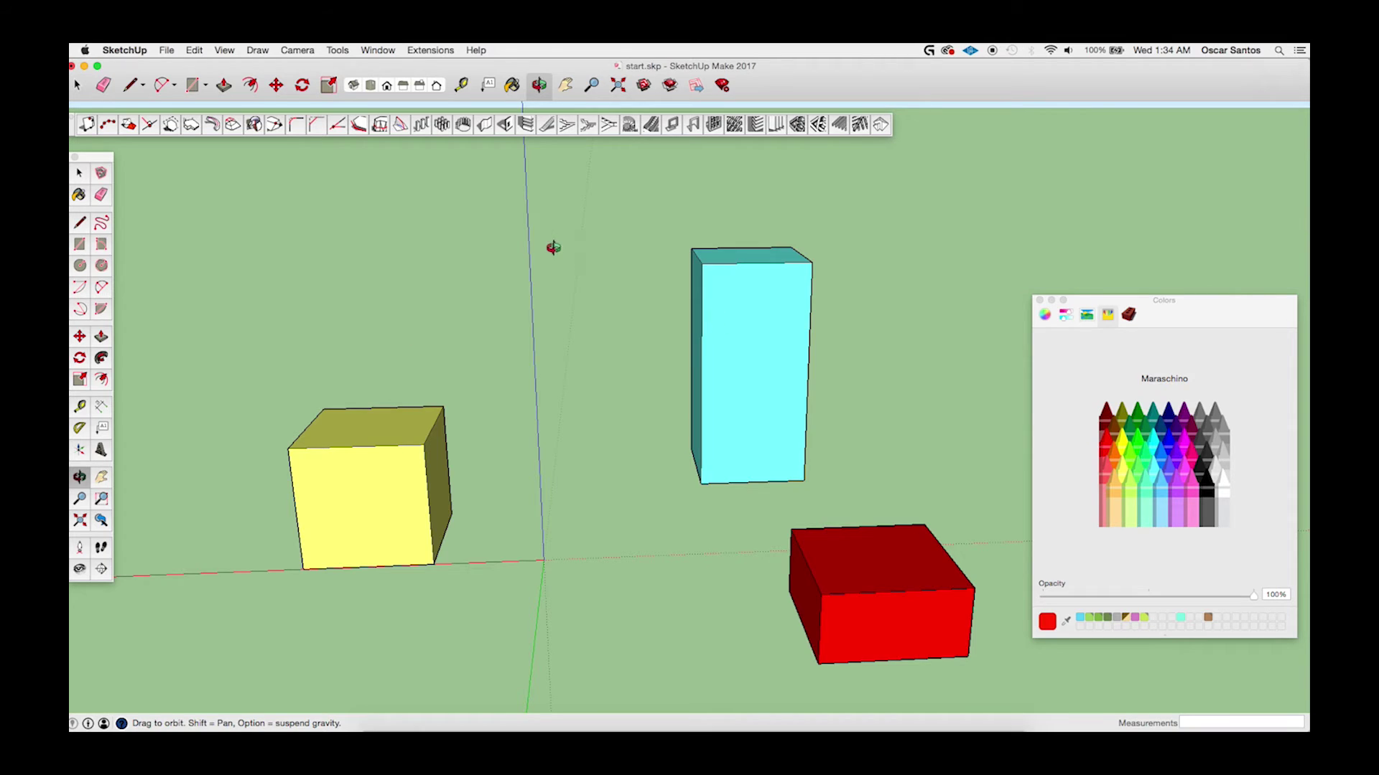
left_click_drag(551, 243, 599, 263)
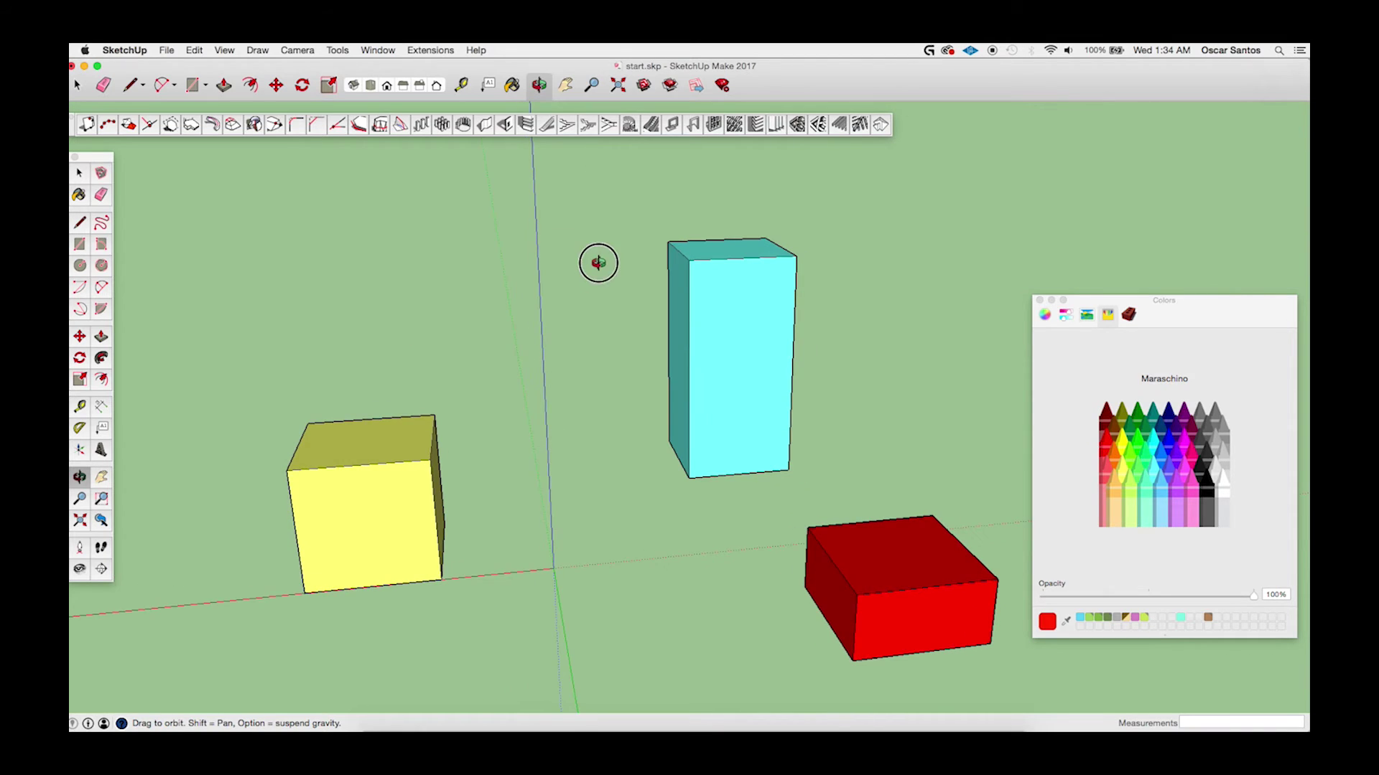
left_click(190, 125)
left_click(689, 262)
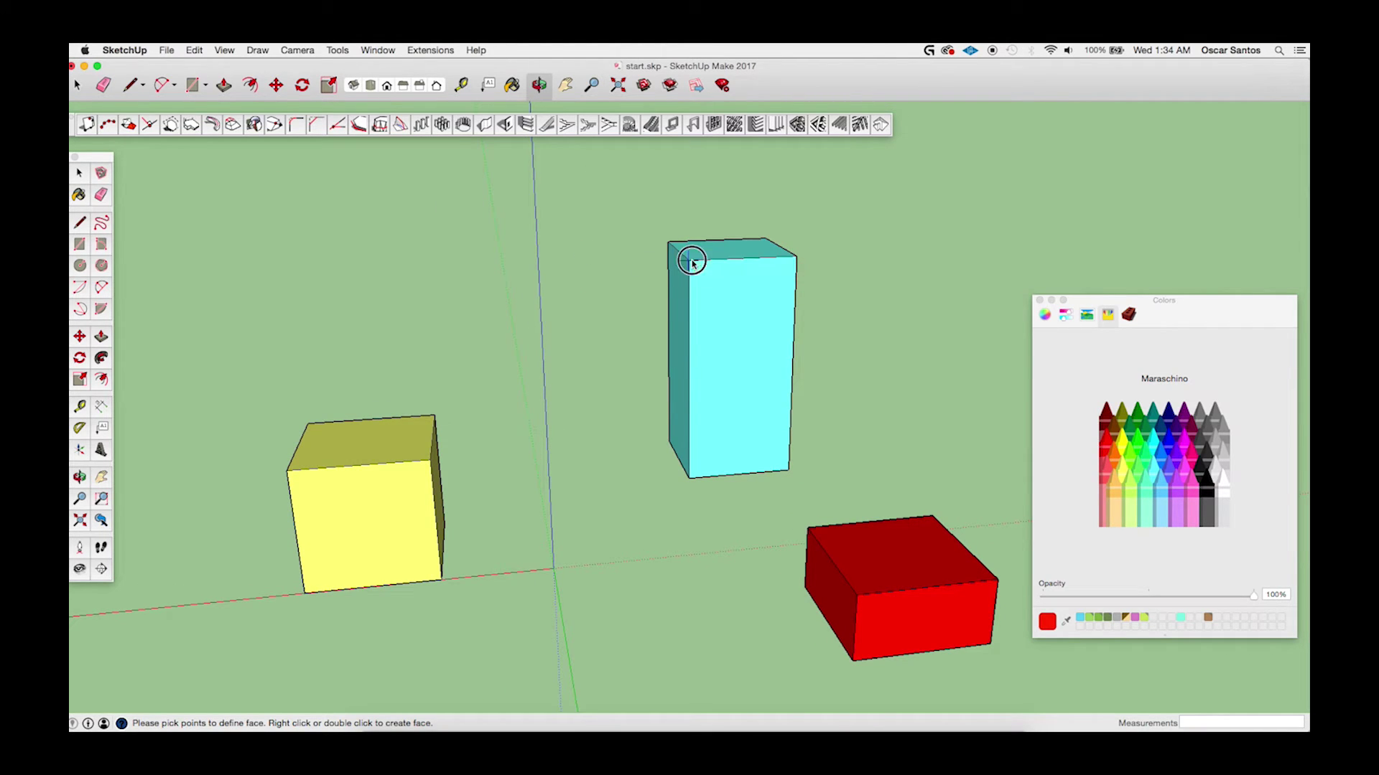
left_click(435, 415)
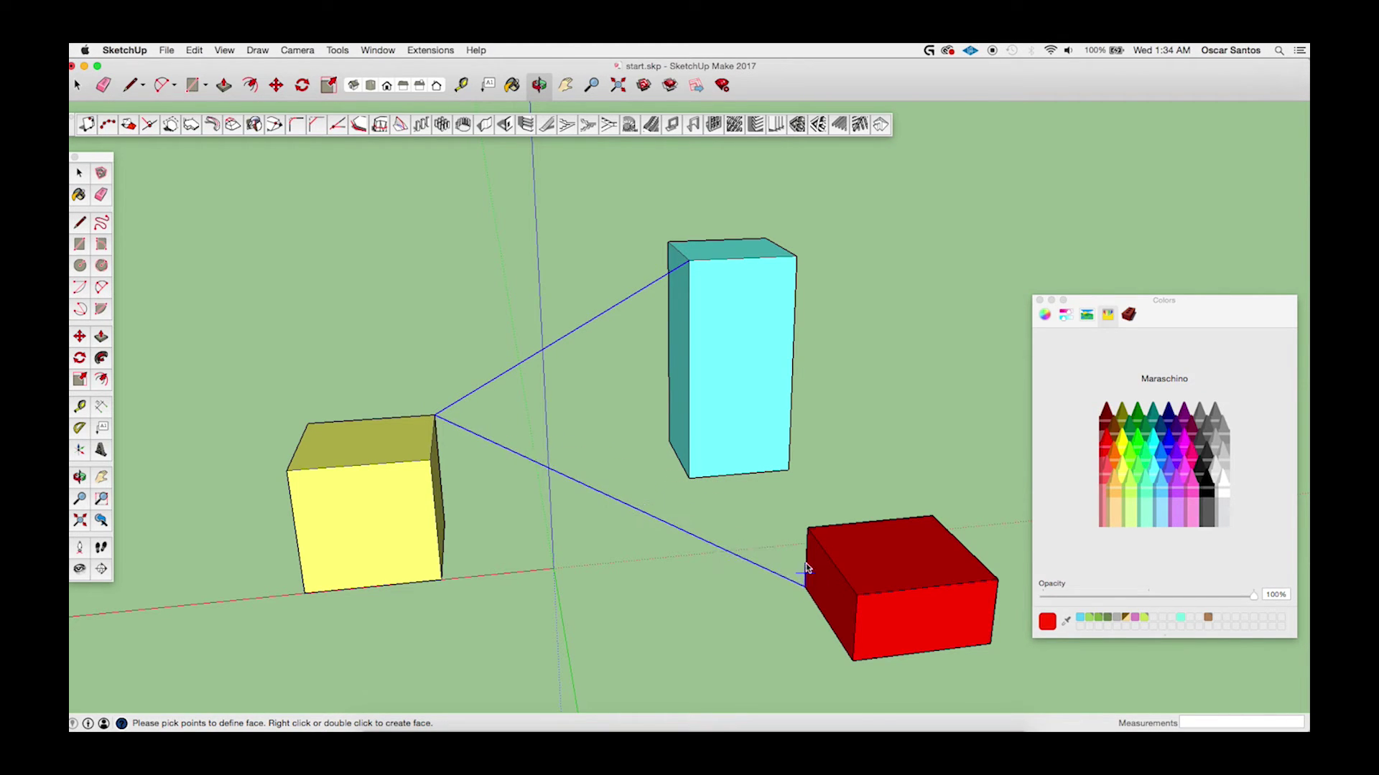
left_click(807, 537)
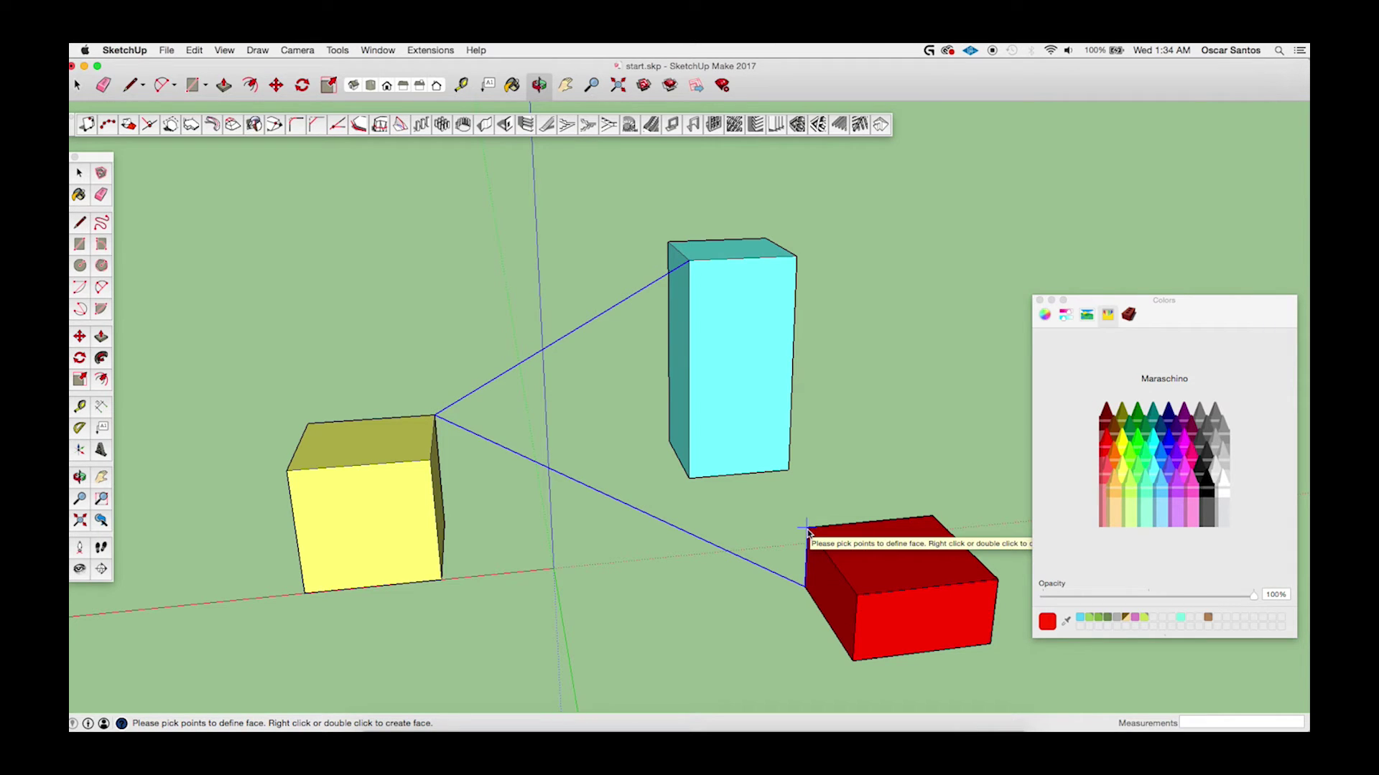
double_click(690, 264)
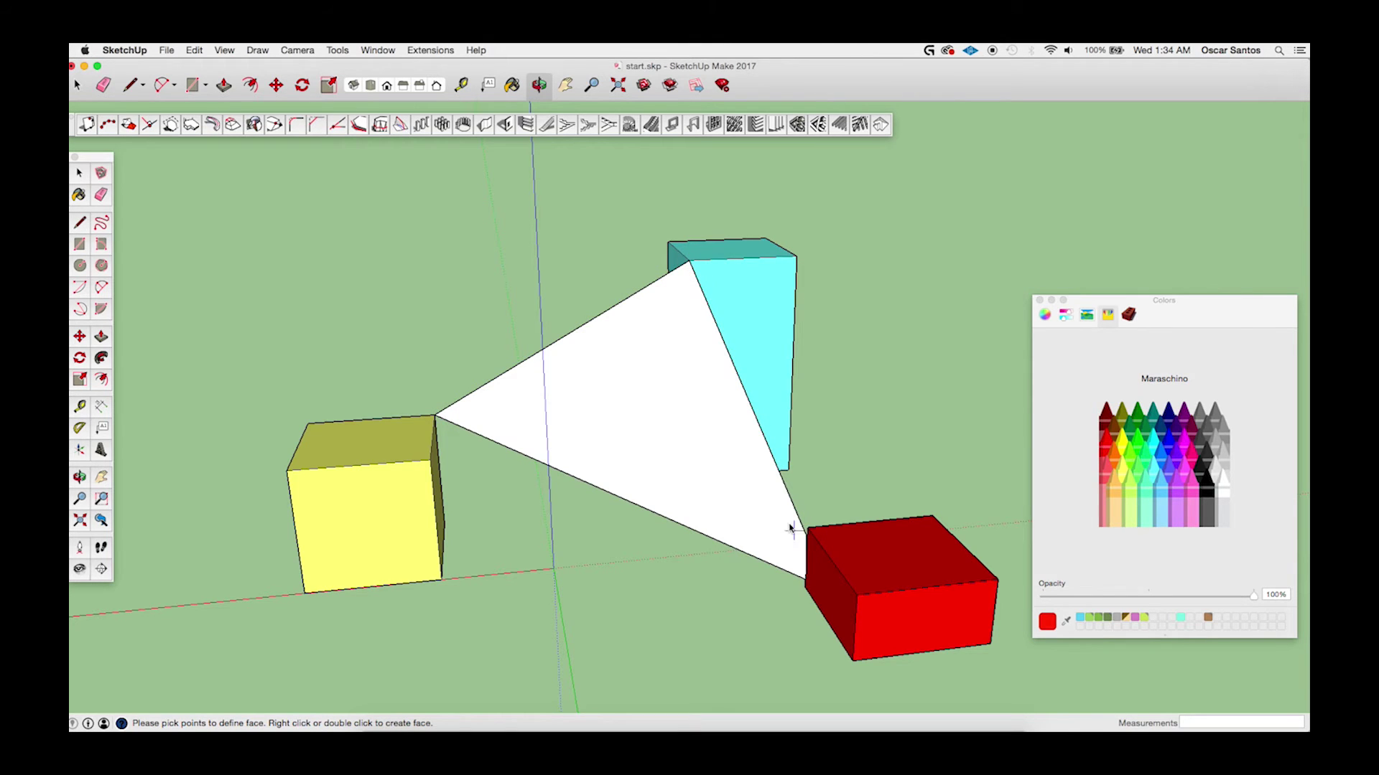
Push/Pull the white face between the three boxes outward by 10' 4".
scroll(793, 524, "up", 2)
key("o")
left_click_drag(794, 521, 635, 480)
key("p")
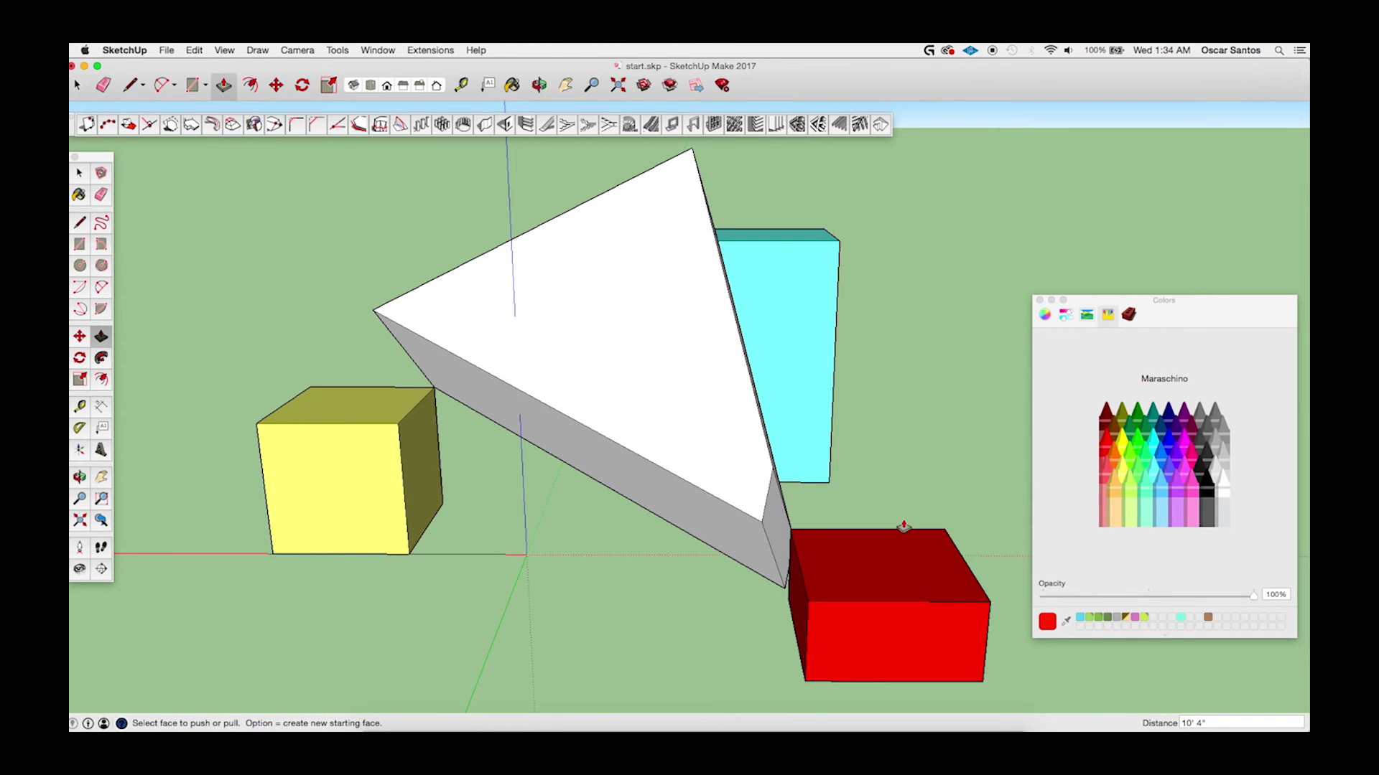
key("o")
left_click_drag(904, 526, 777, 564)
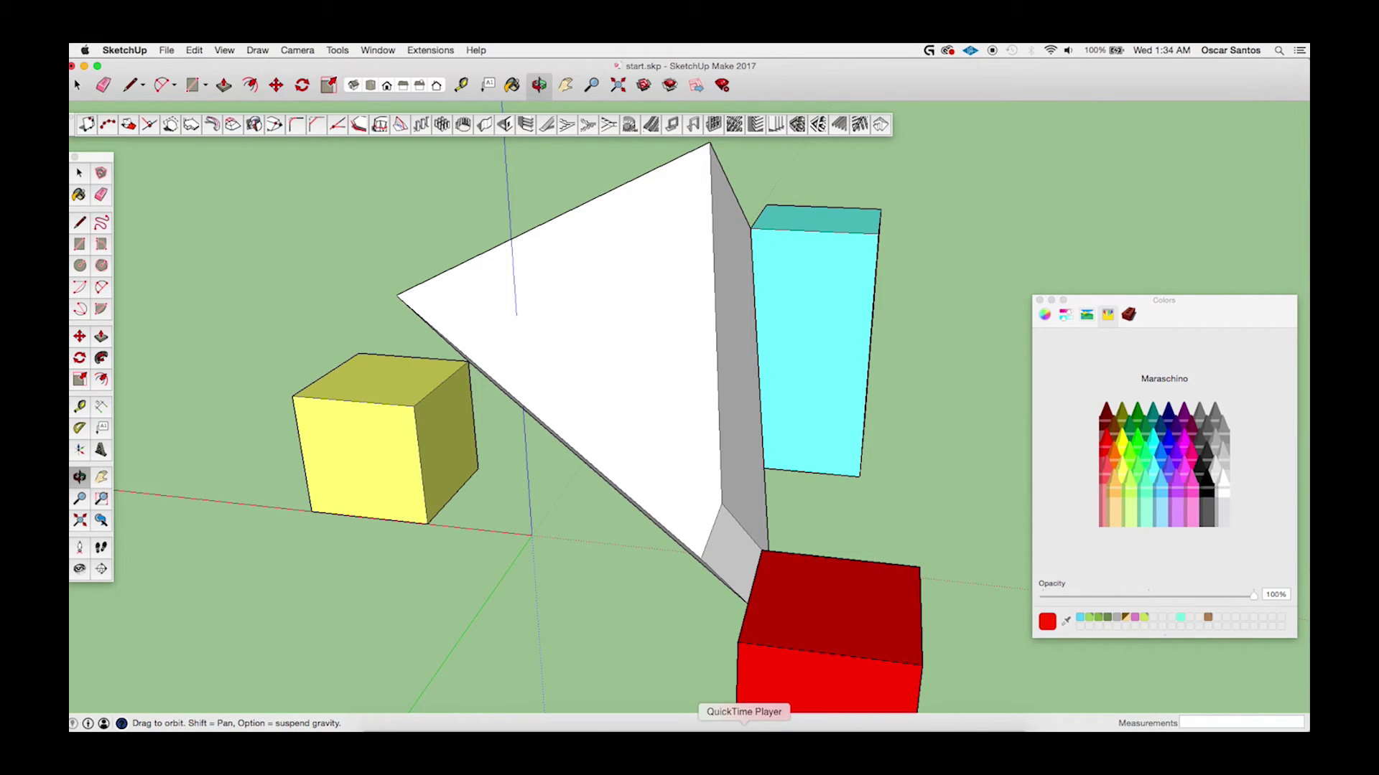
left_click(743, 729)
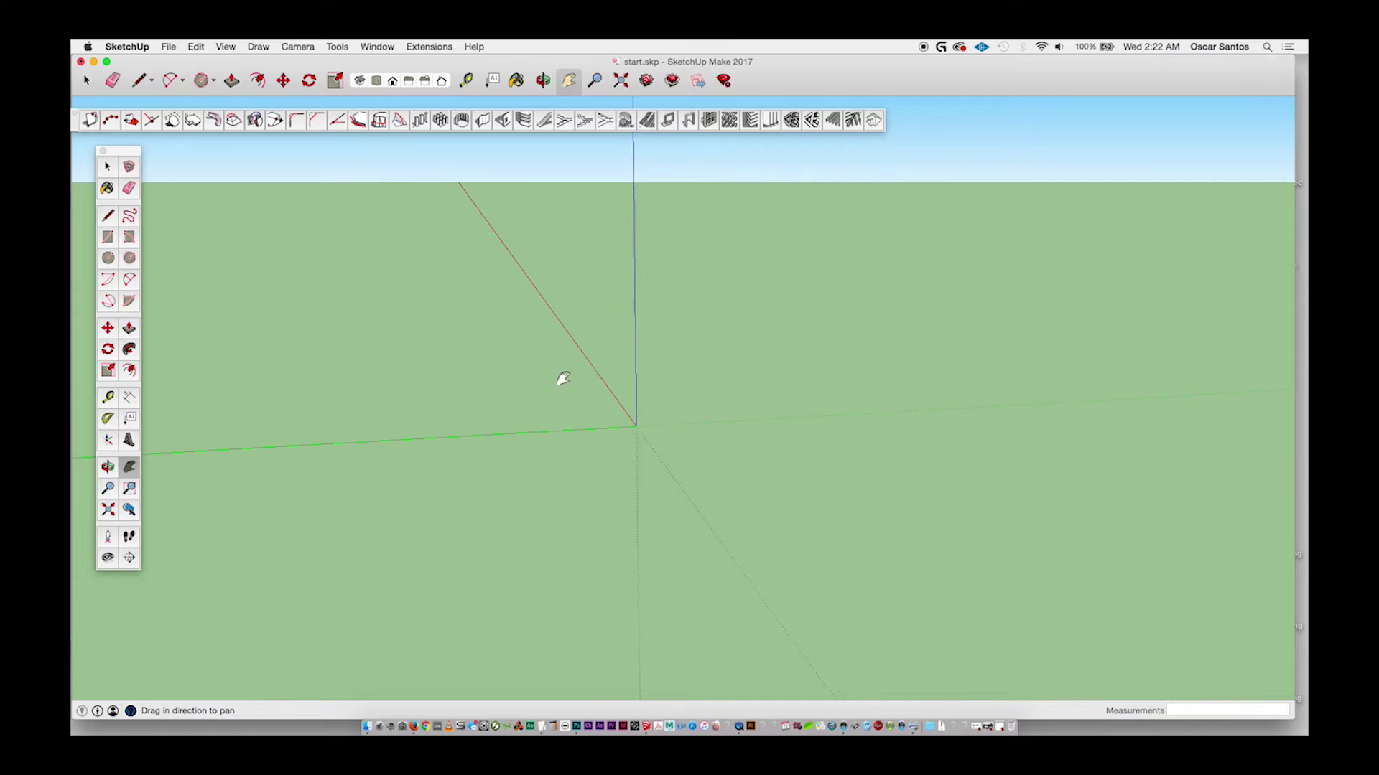
Draw a two-point arc from the origin to a point on the negative green axis, with a bulge of about 16' 4".
mouse_move(560, 378)
left_mouse_down()
mouse_move(803, 409)
mouse_move(585, 408)
mouse_move(622, 429)
mouse_move(674, 417)
left_mouse_up()
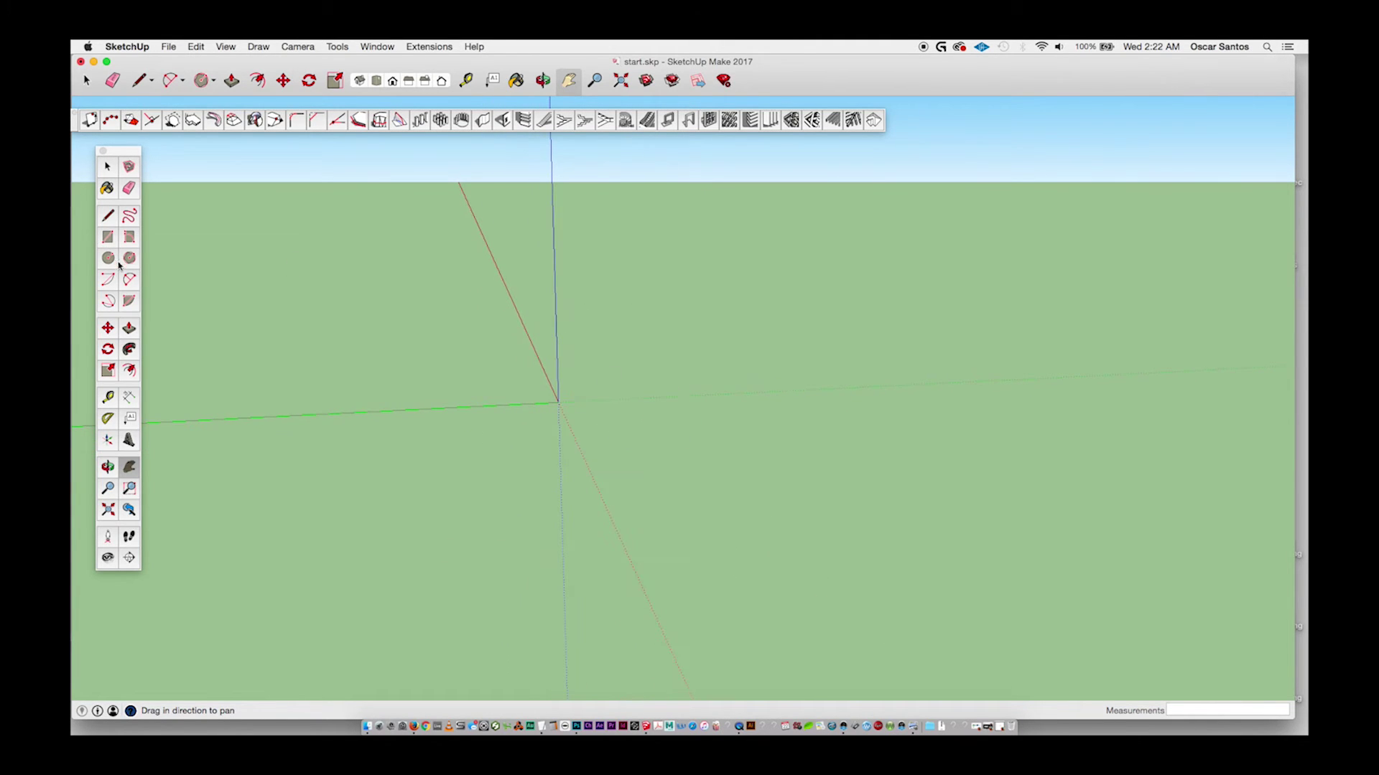
left_click(130, 279)
left_click(557, 402)
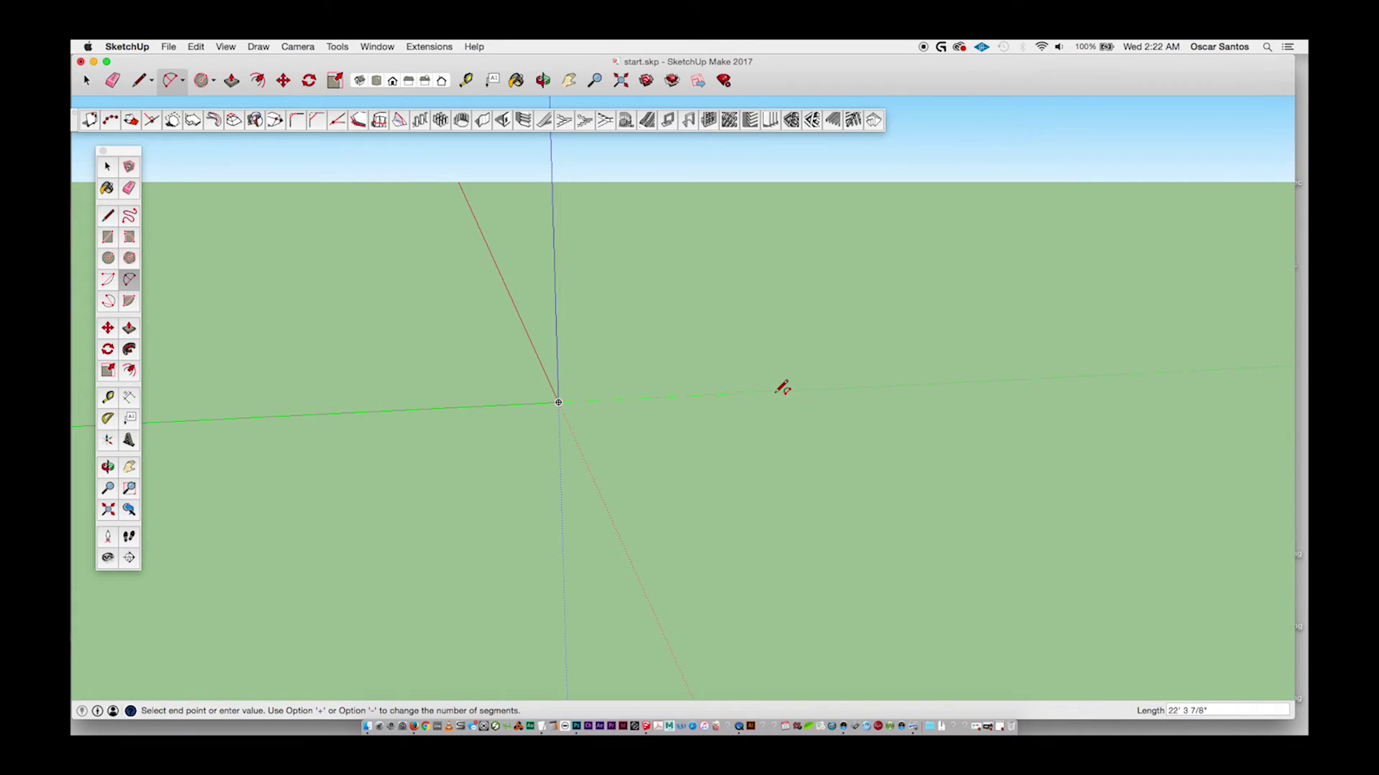
left_click(795, 390)
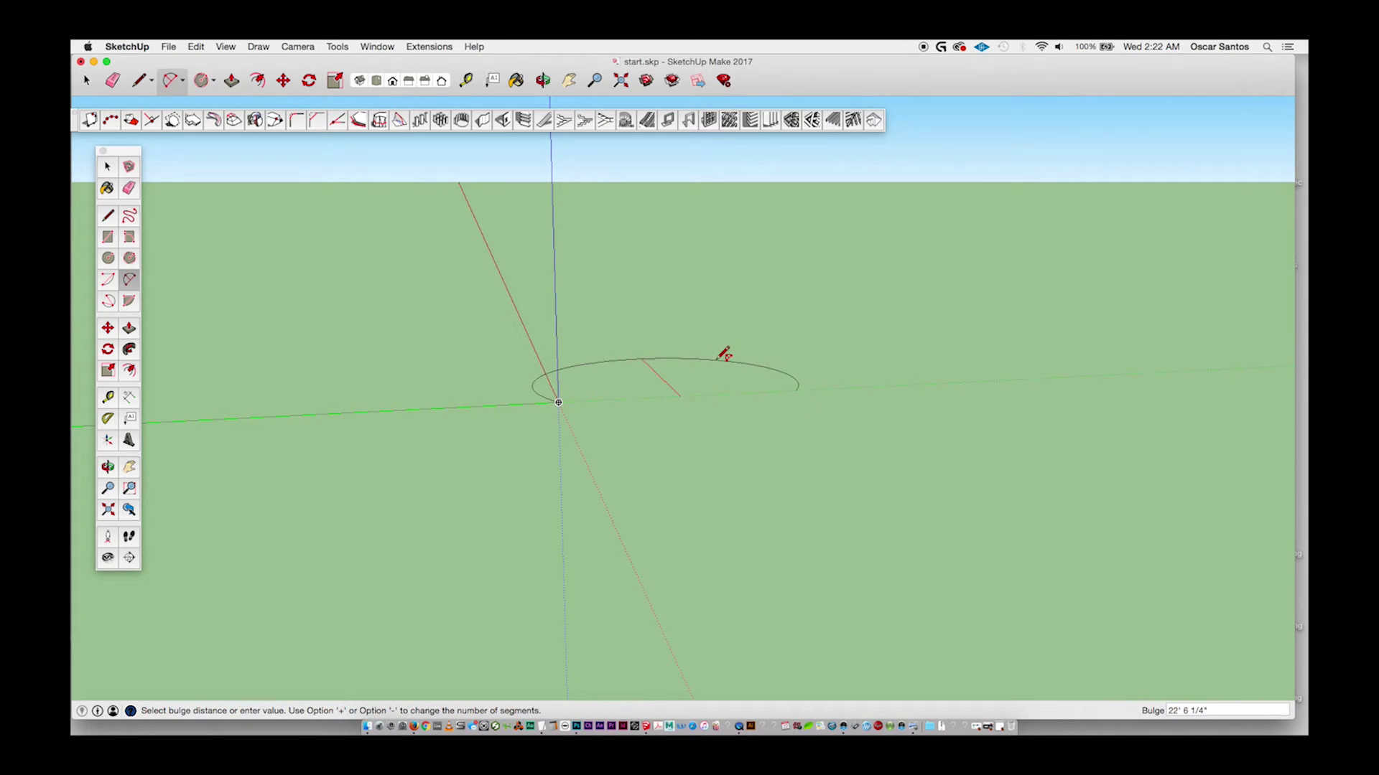
left_click(718, 369)
scroll(509, 399, "up", 3)
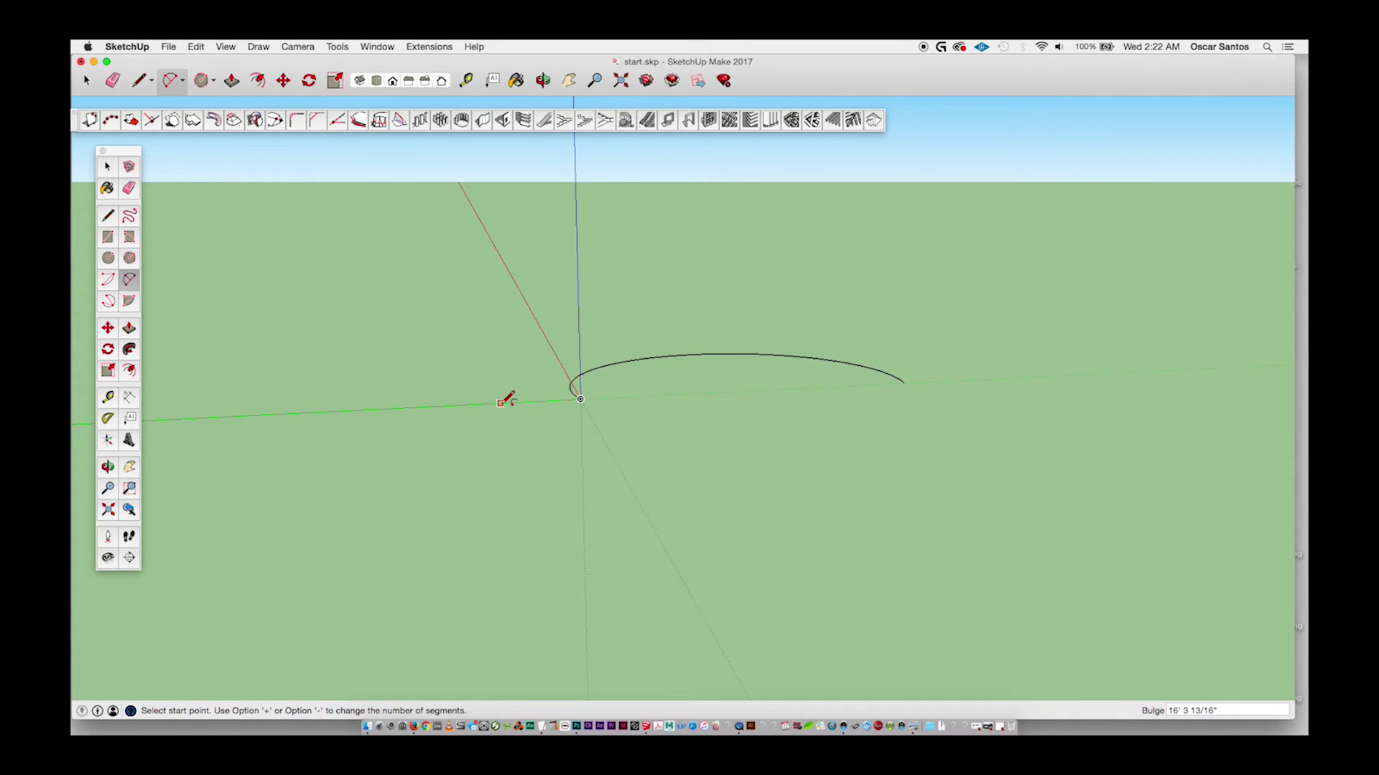
Draw a six-sided polygon centred on the positive green axis beside the arc, with an inscribed radius of about 3' 7".
left_click(130, 259)
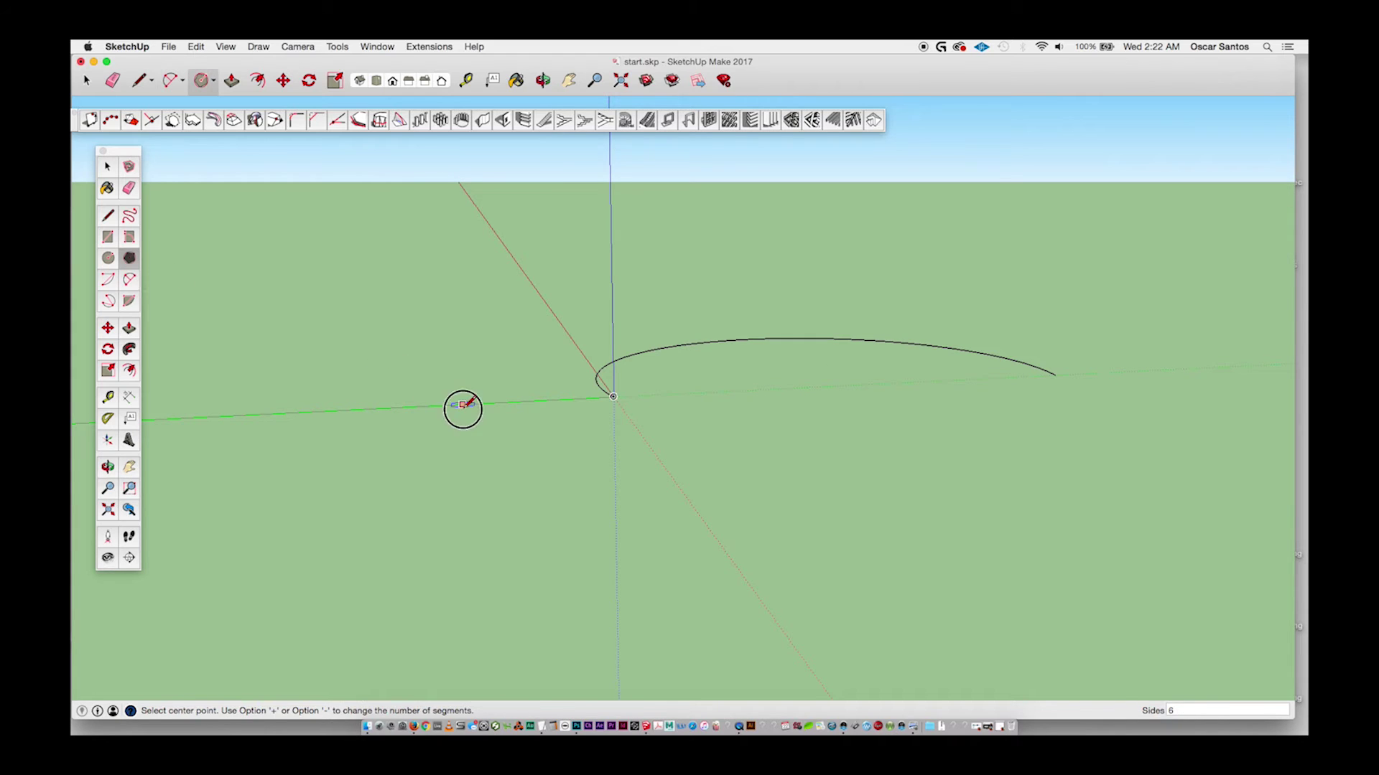
left_click(476, 415)
left_click(537, 396)
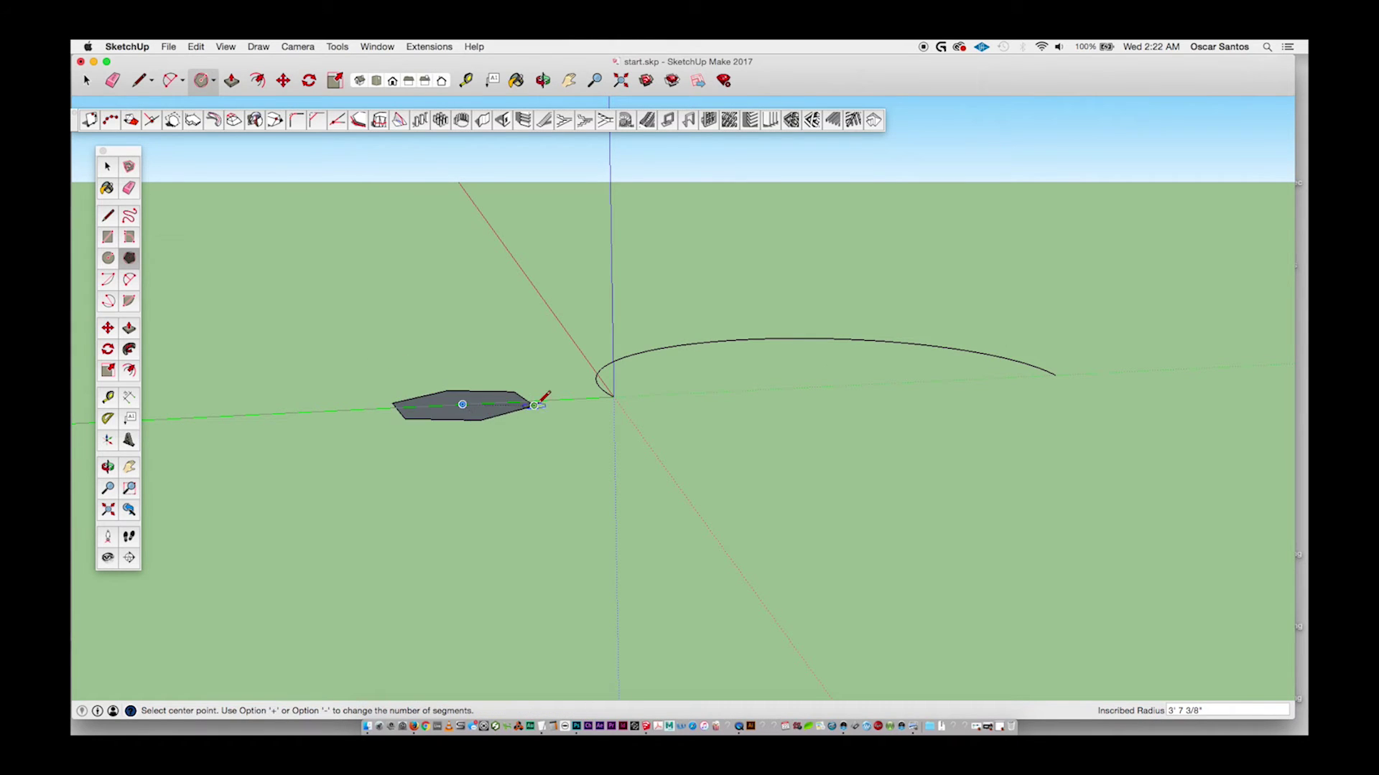
scroll(564, 397, "up", 2)
middle_click_drag(573, 389, 585, 552)
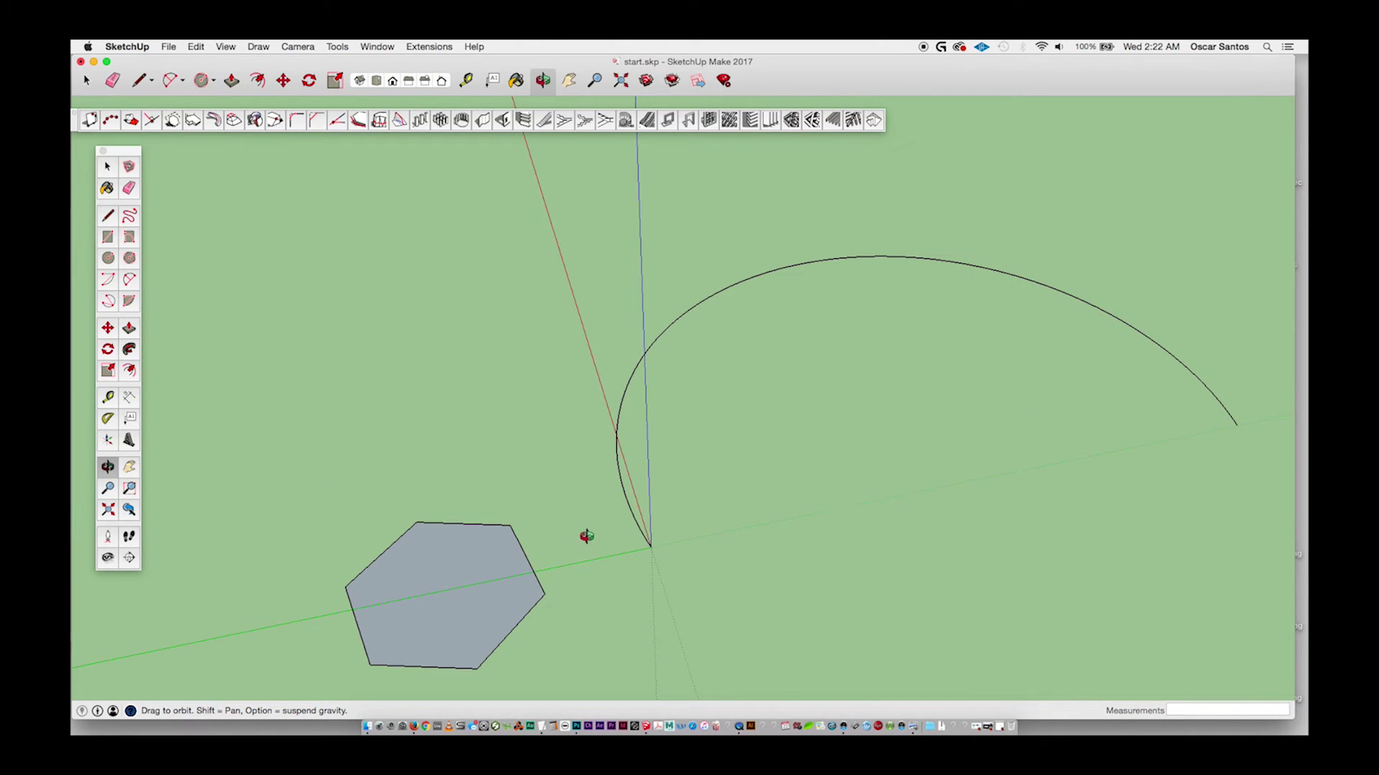
Extrude the hexagon along the arc with 1001bit, using the hexagon's far corner nearest the origin as reference point and starting at the origin.
key("space")
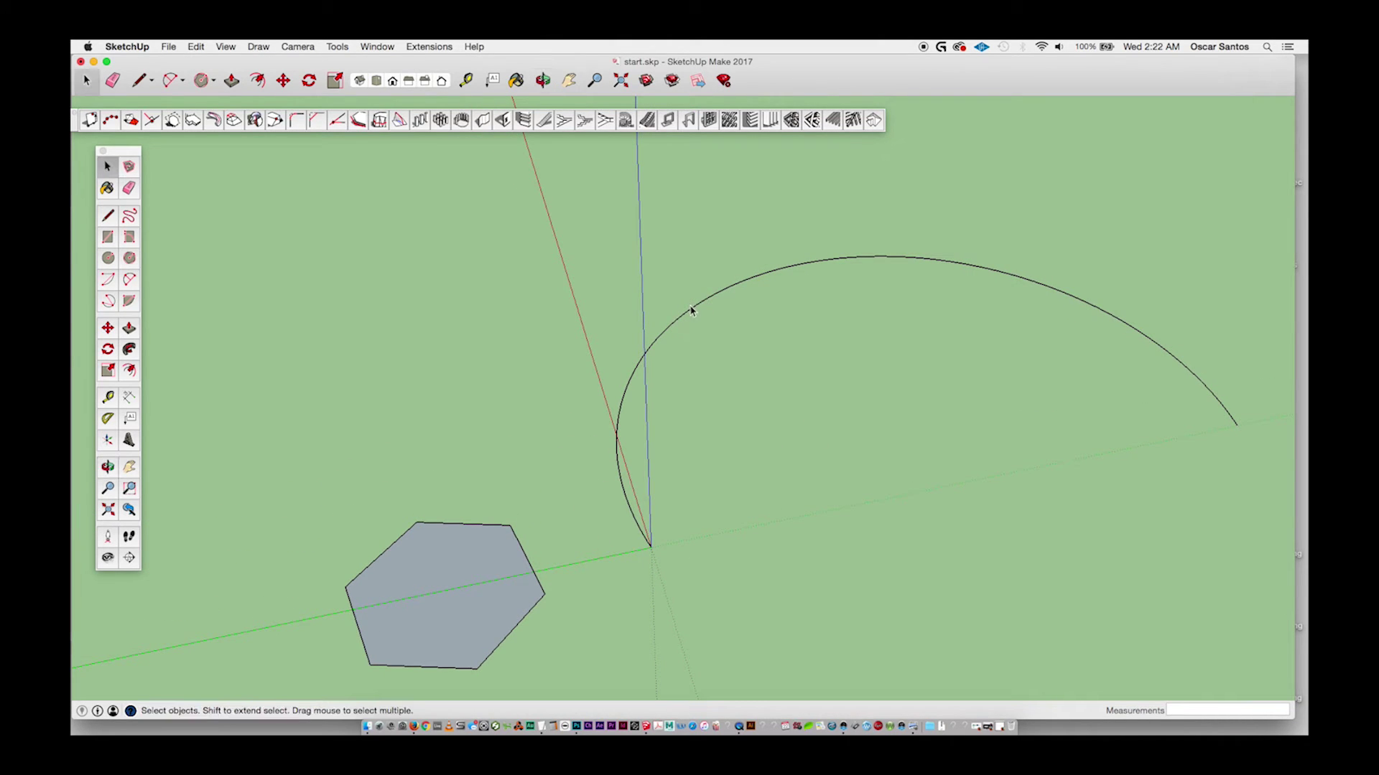
left_click(691, 311)
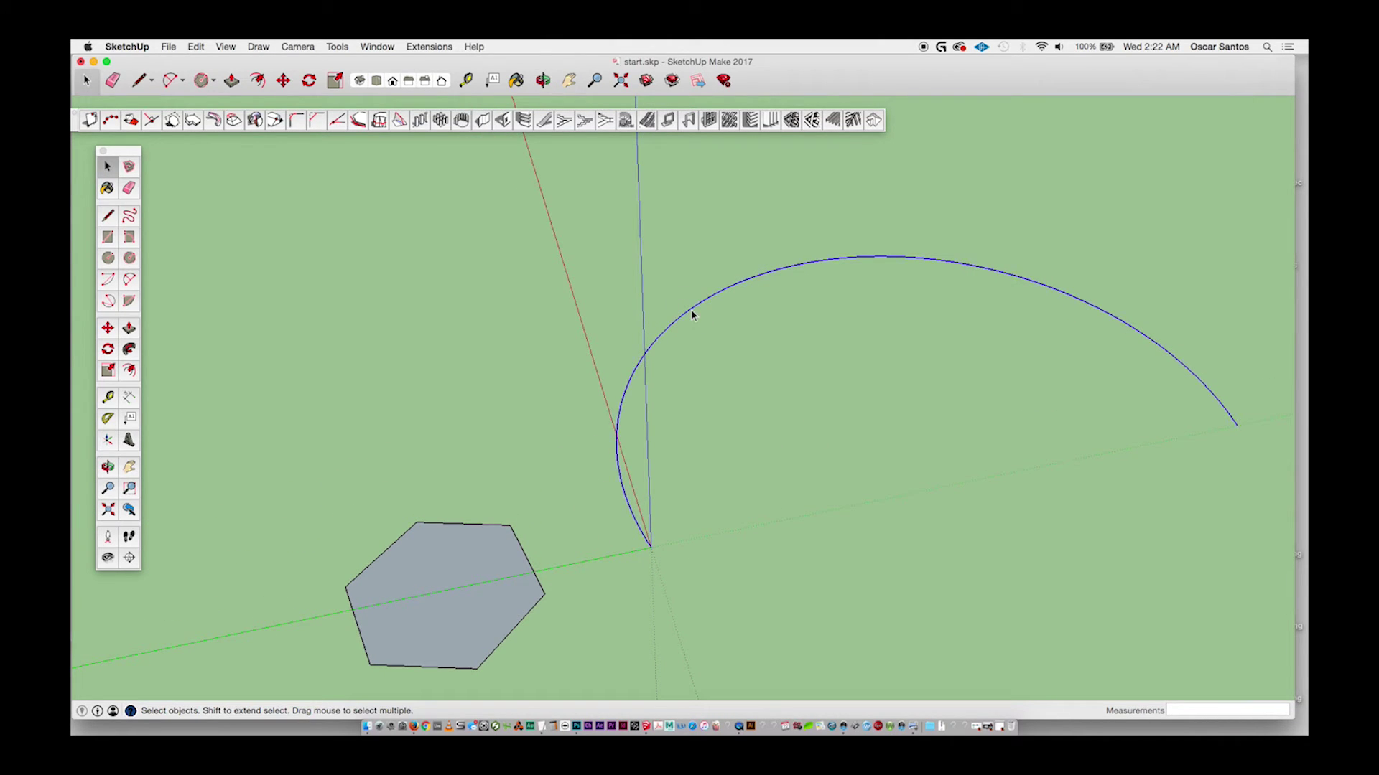
left_click(214, 120)
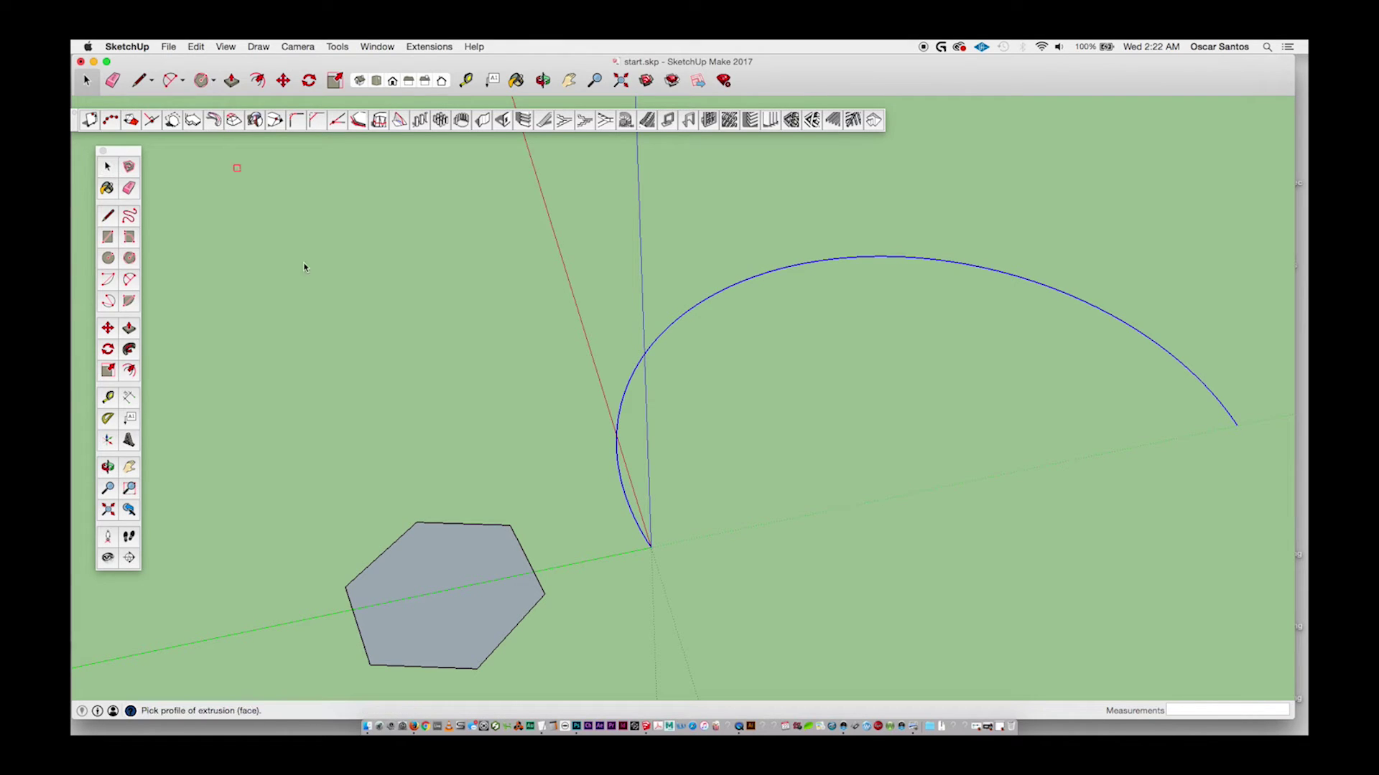
left_click(447, 576)
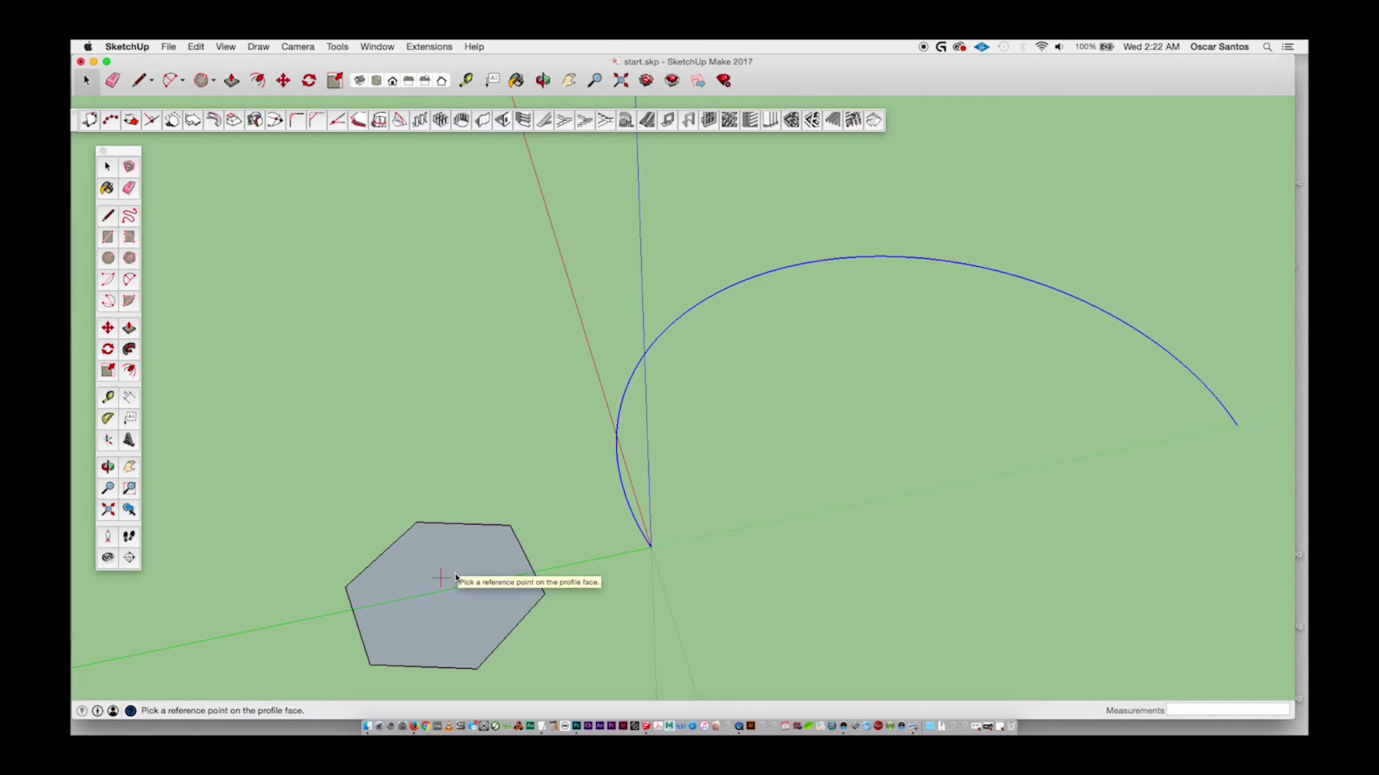
left_click(510, 527)
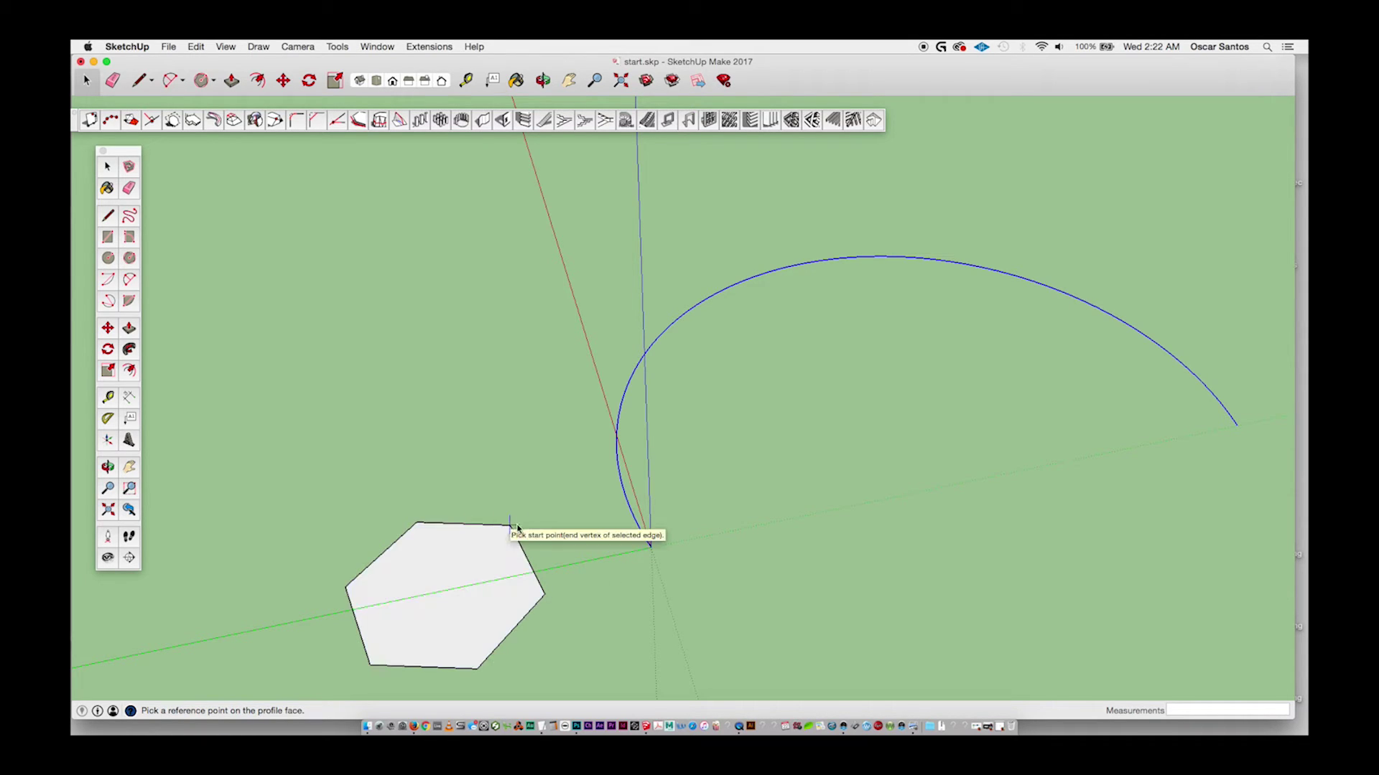
left_click(651, 547)
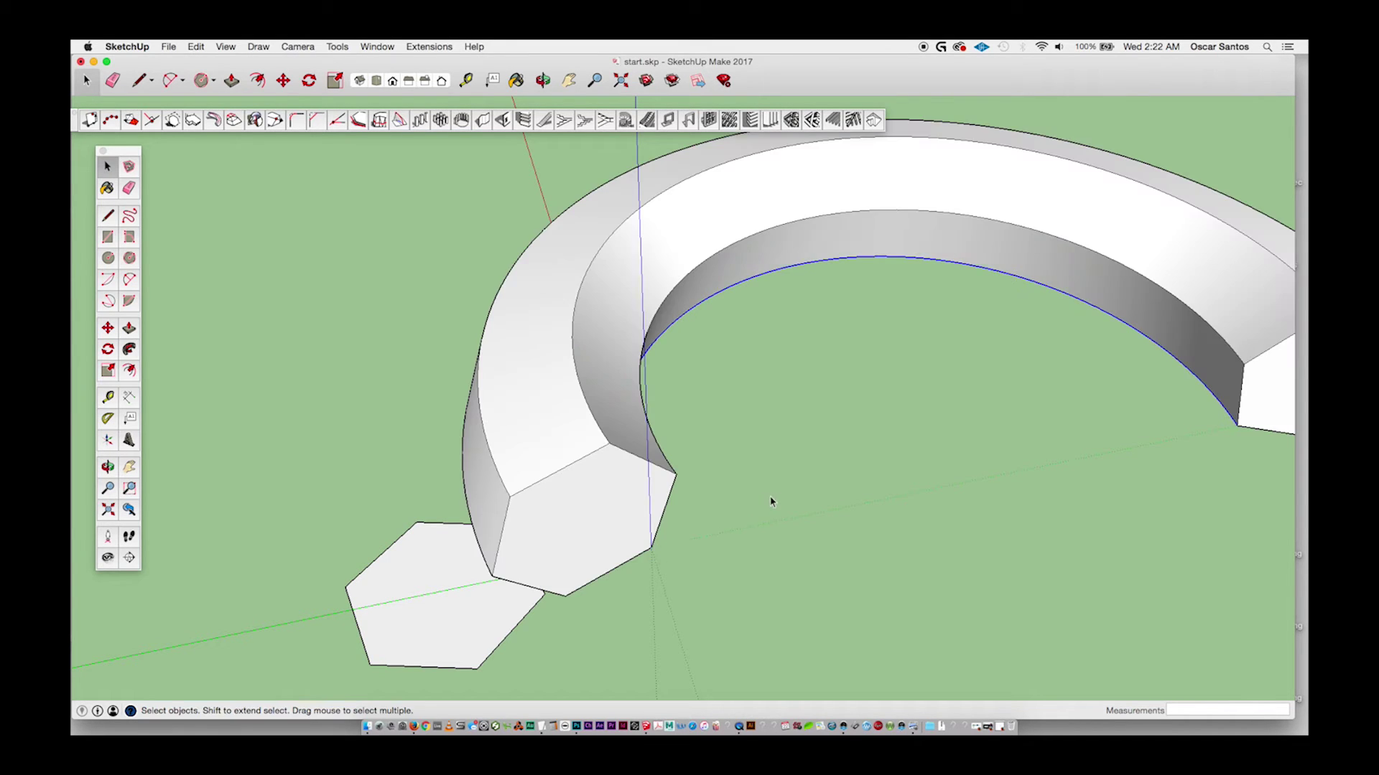
scroll(816, 503, "down", 5)
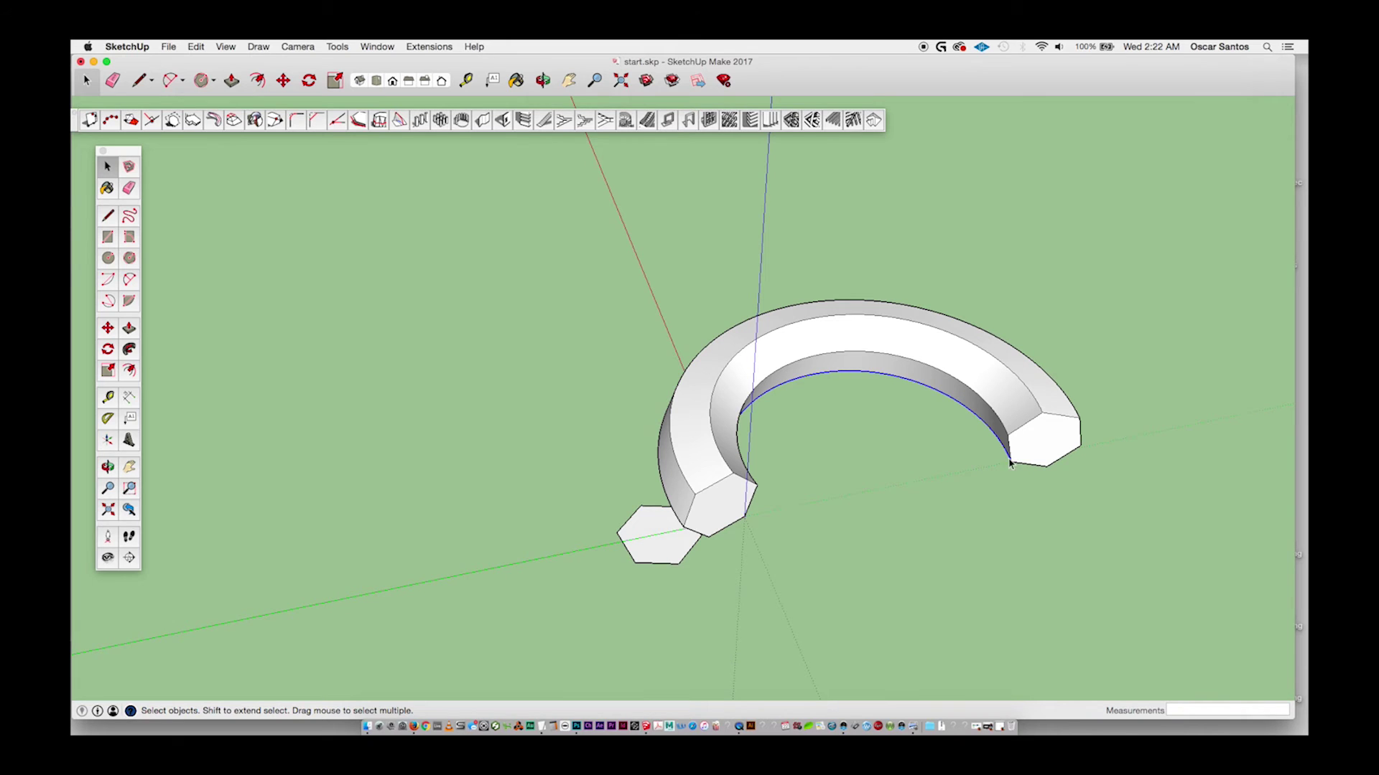
Draw a larger two-point arc with both ends on the negative green axis beyond the hexagonal extrusion, with a bulge of about 38' 8".
key("h")
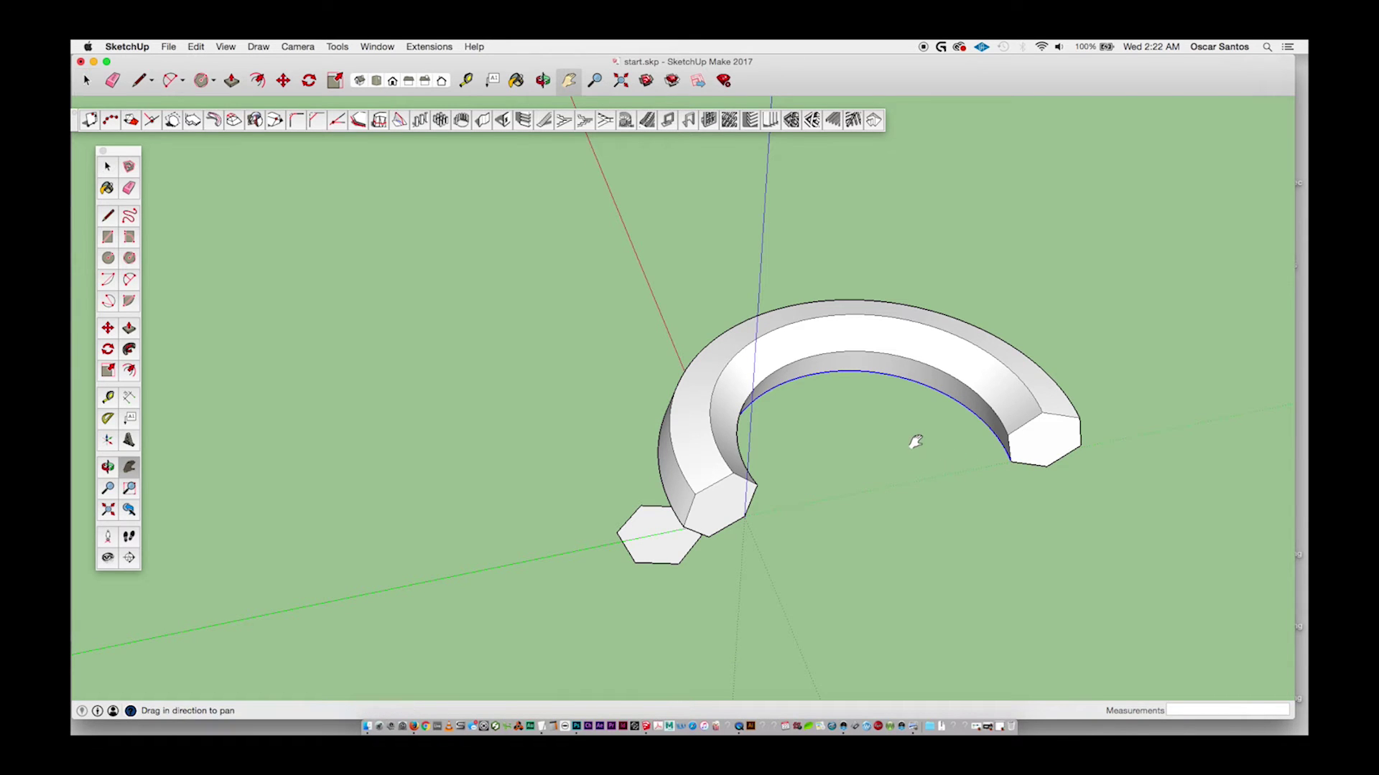
left_click_drag(910, 446, 458, 447)
scroll(457, 446, "down", 3)
scroll(458, 446, "down", 2)
left_click_drag(717, 369, 668, 369)
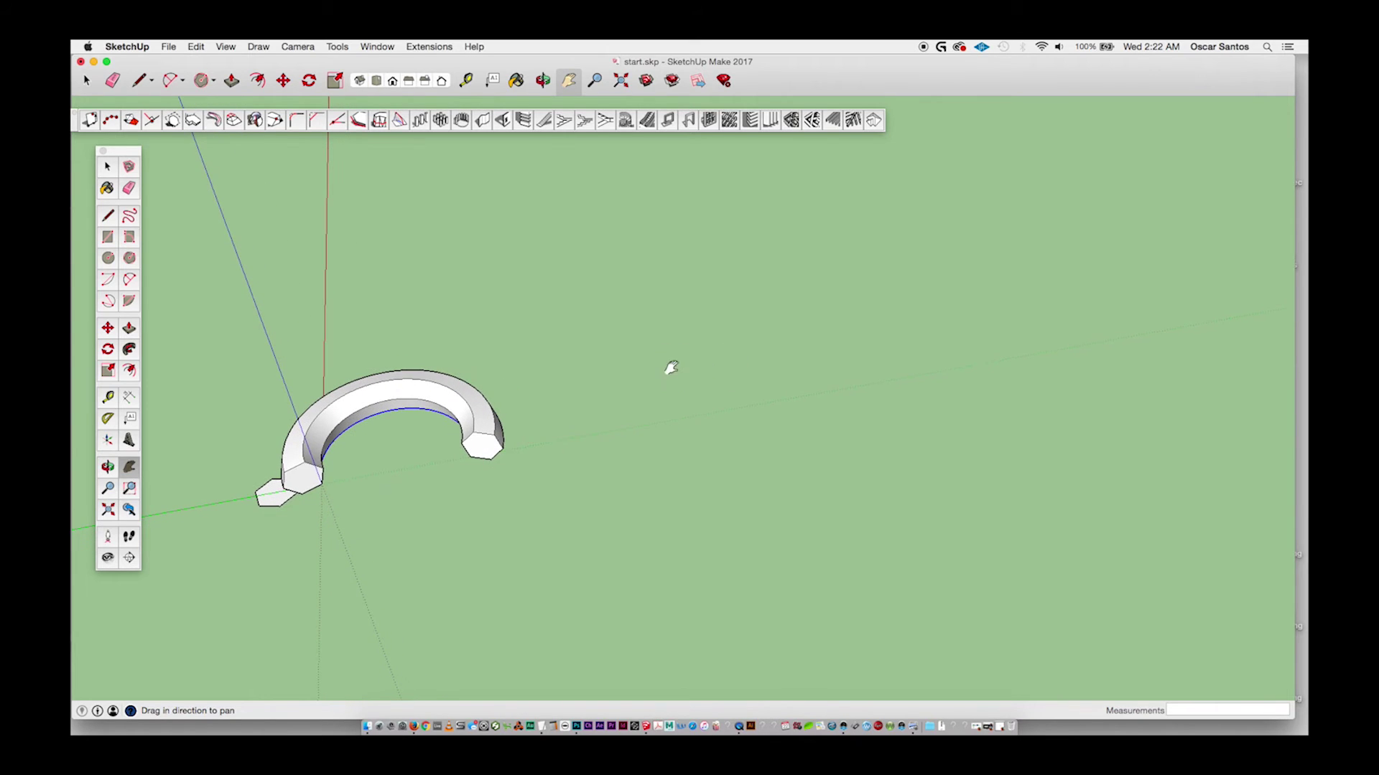
key("o")
left_click_drag(580, 459, 559, 342)
left_click_drag(557, 404, 431, 418)
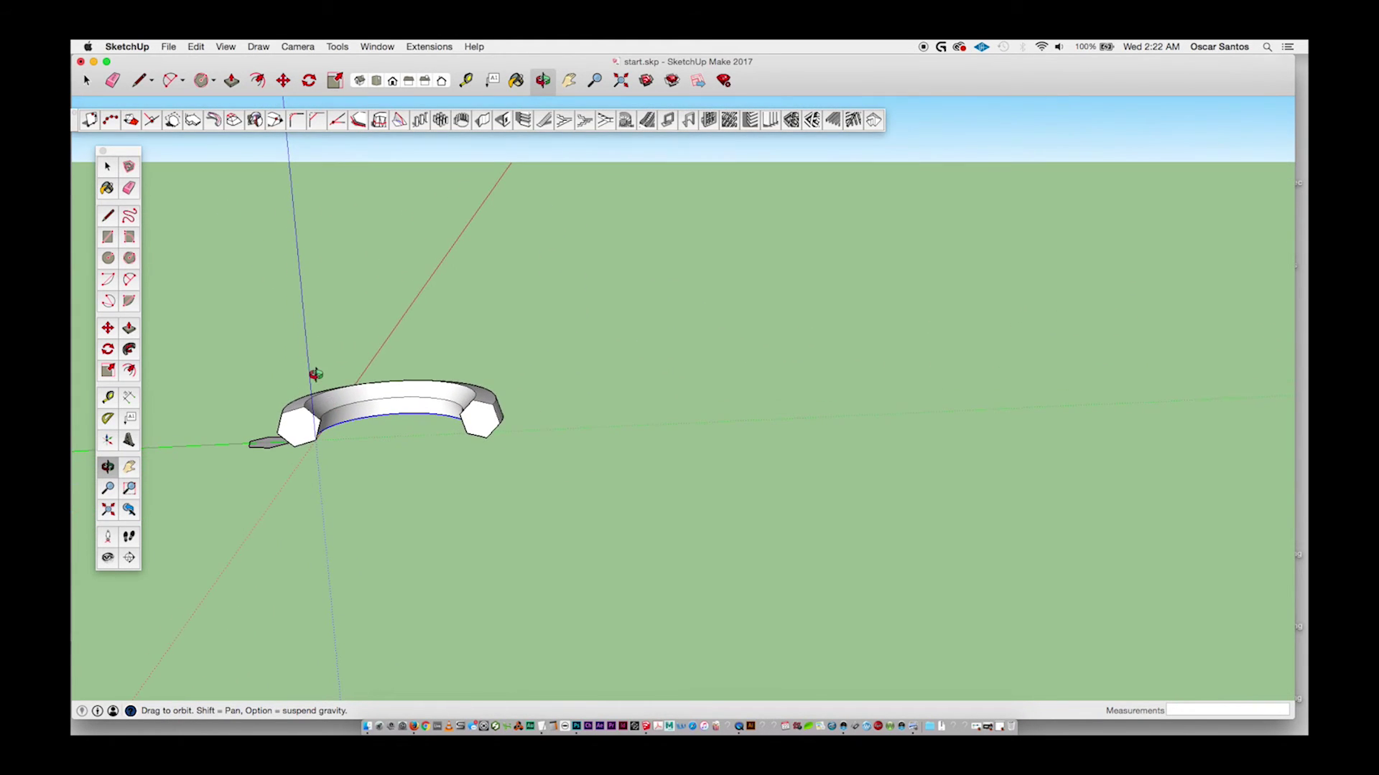
left_click(130, 279)
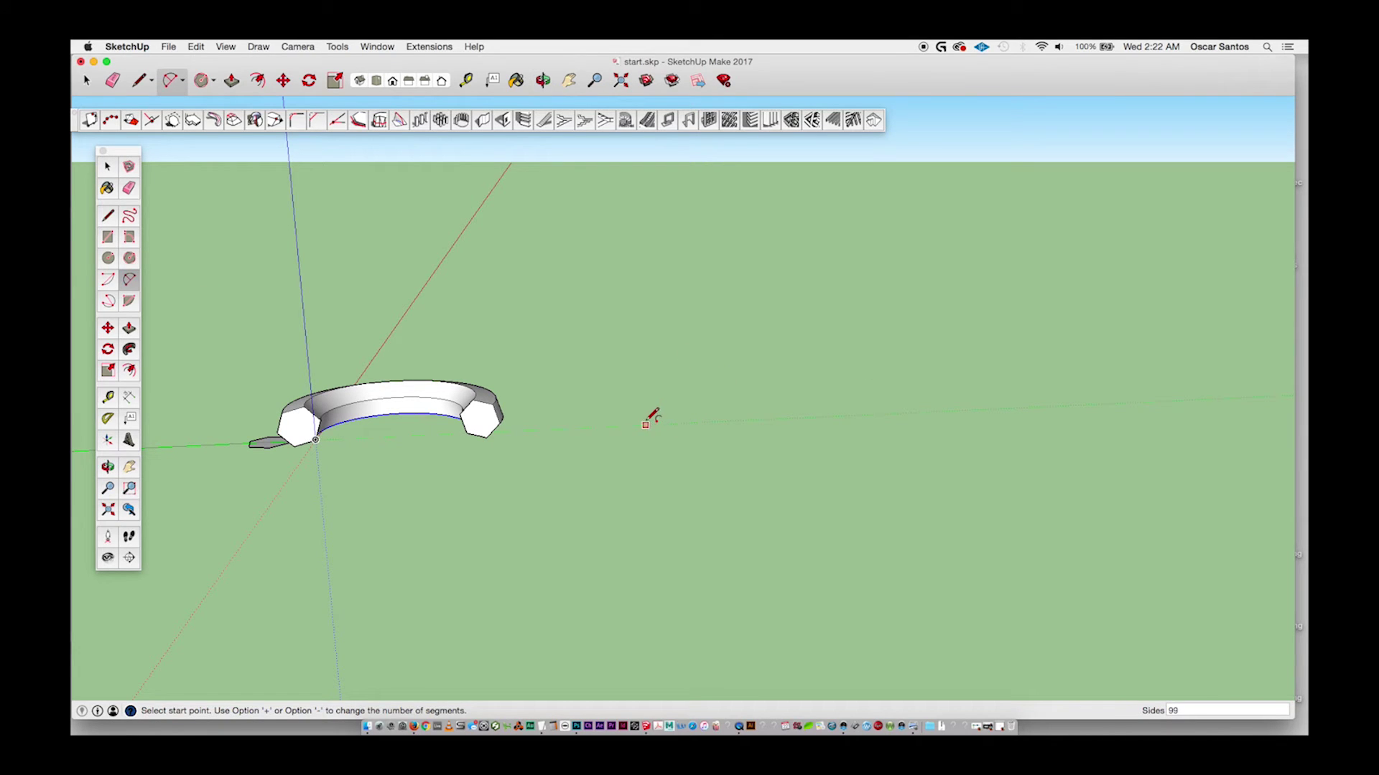
left_click(645, 425)
left_click(1034, 407)
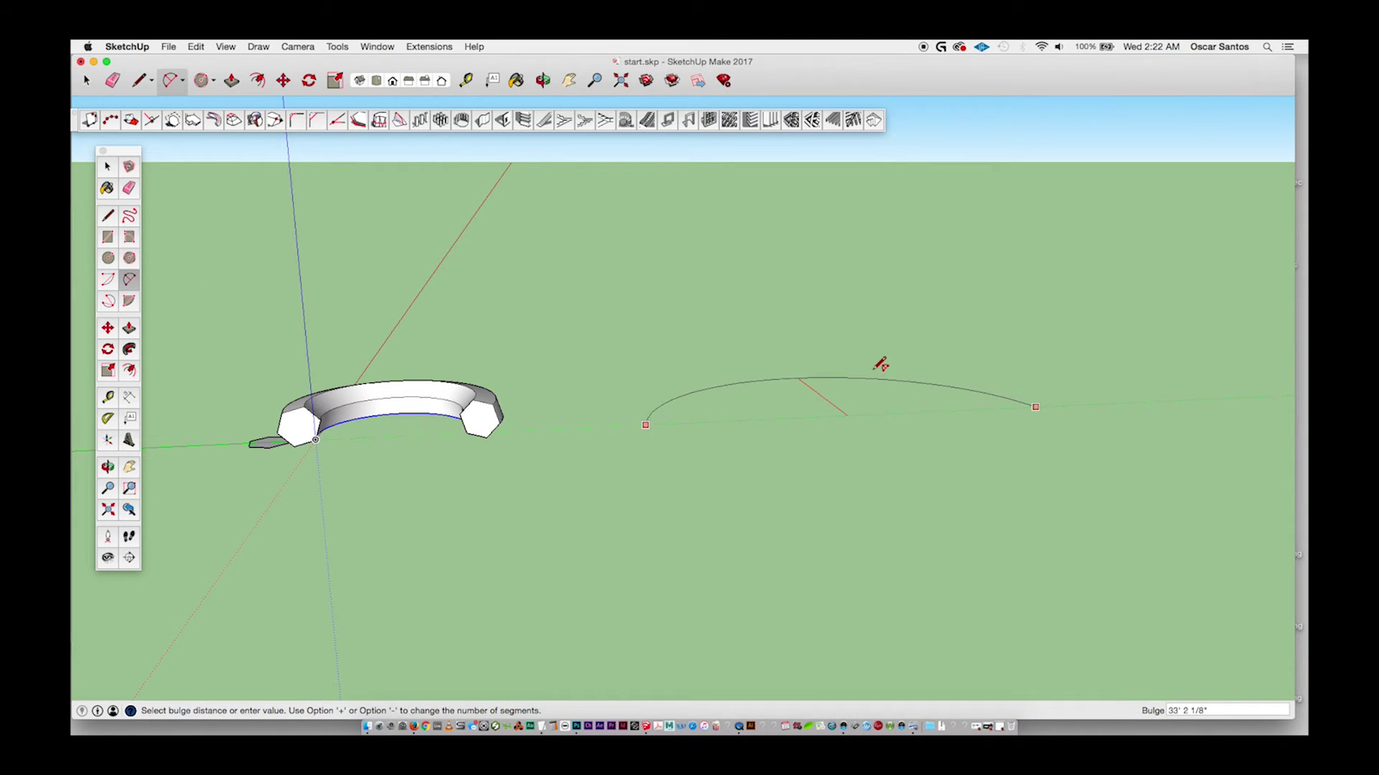
left_click(876, 364)
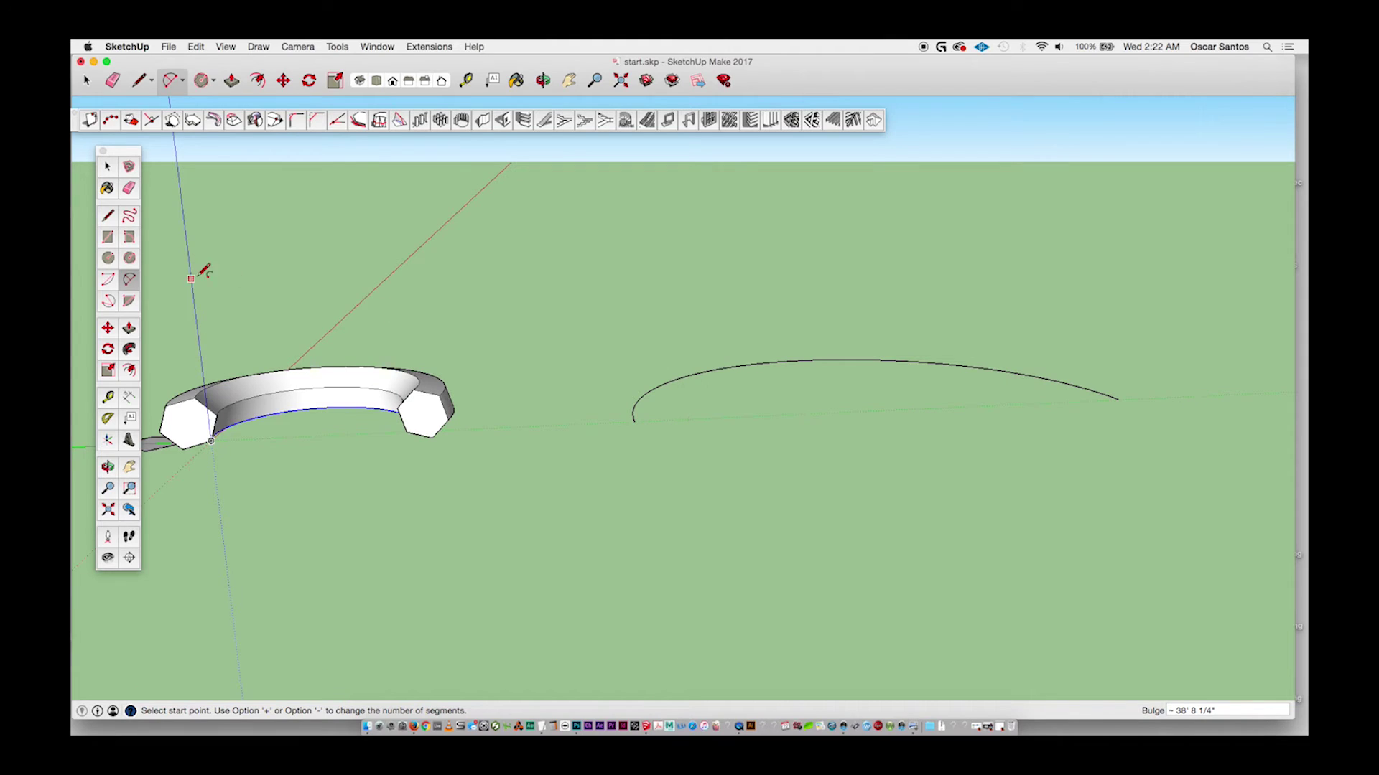
Draw a three-sided circle on the green axis between the hexagonal extrusion and the larger arc, with a radius of about 9' 3".
left_click(108, 257)
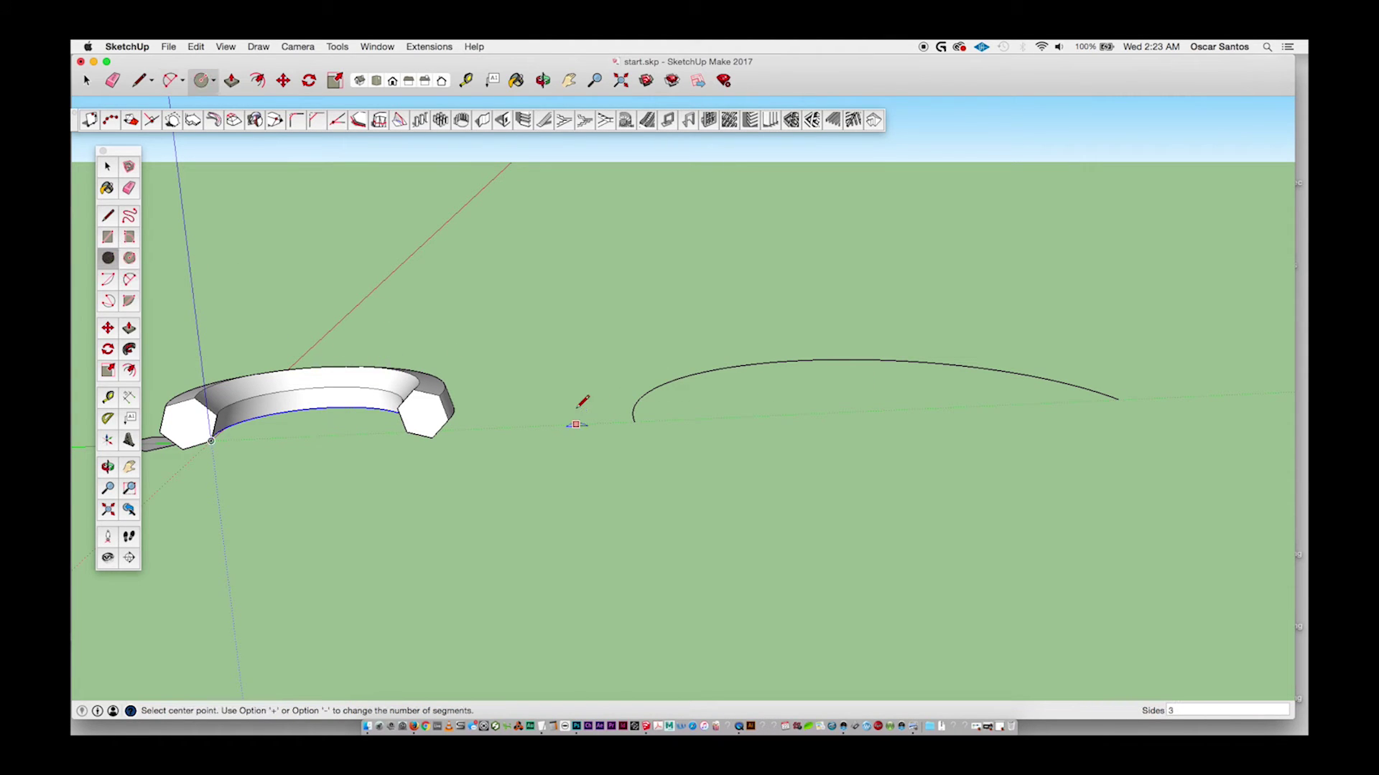
left_click(562, 425)
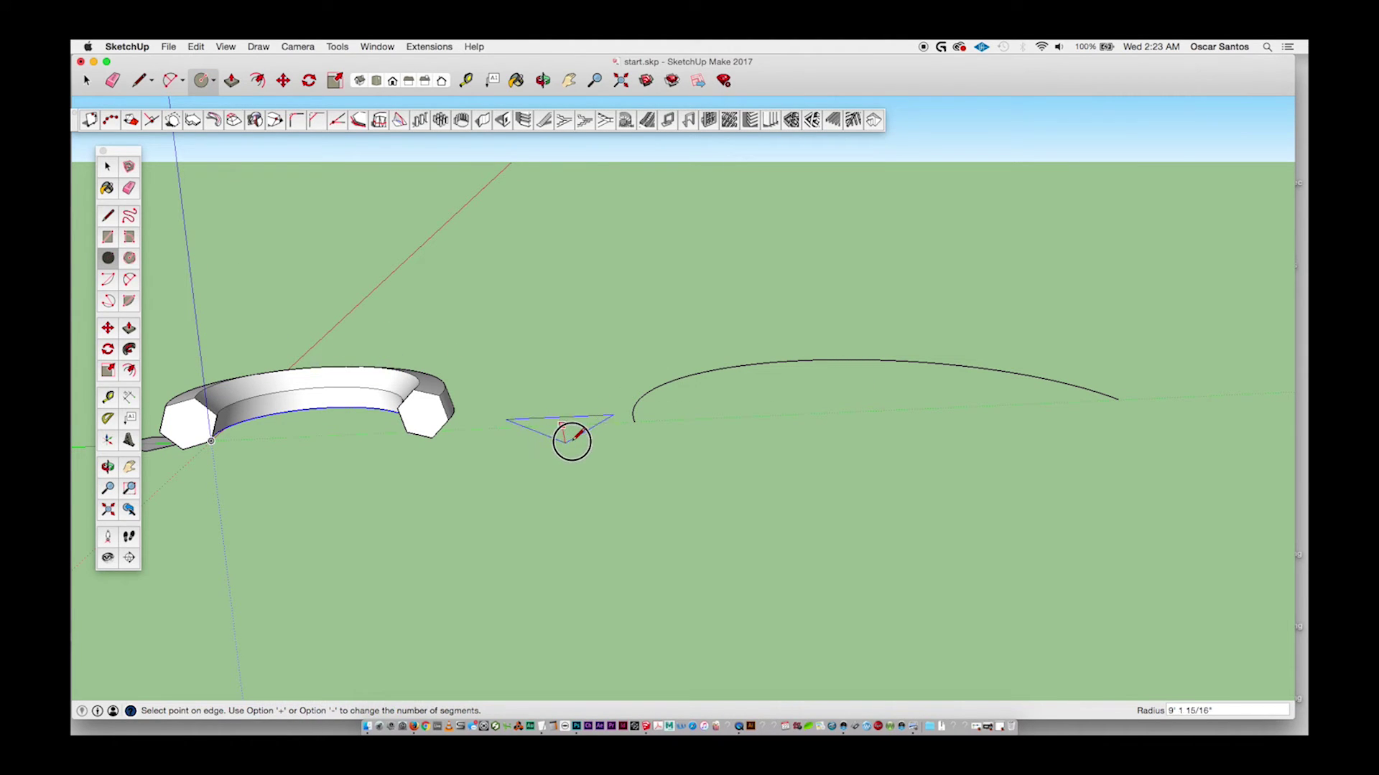
left_click(507, 419)
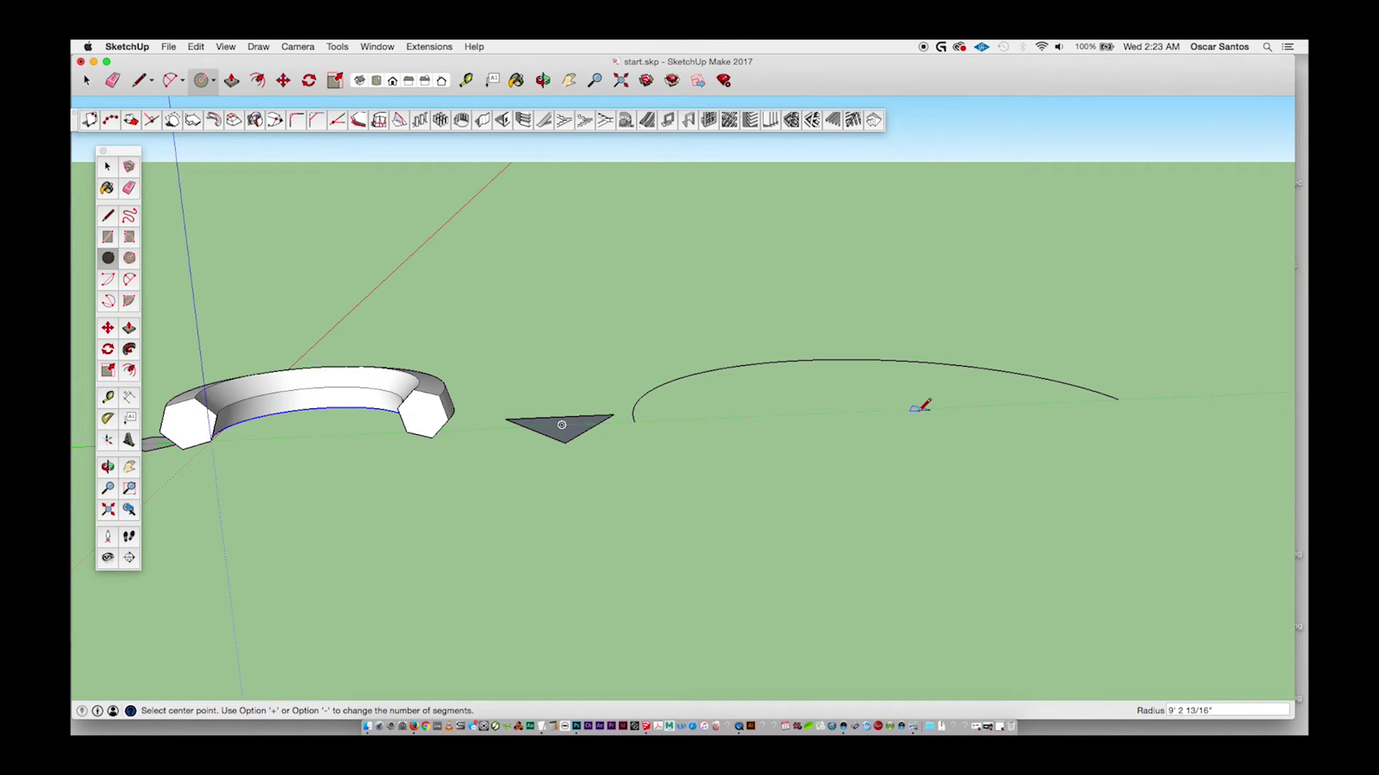
key("space")
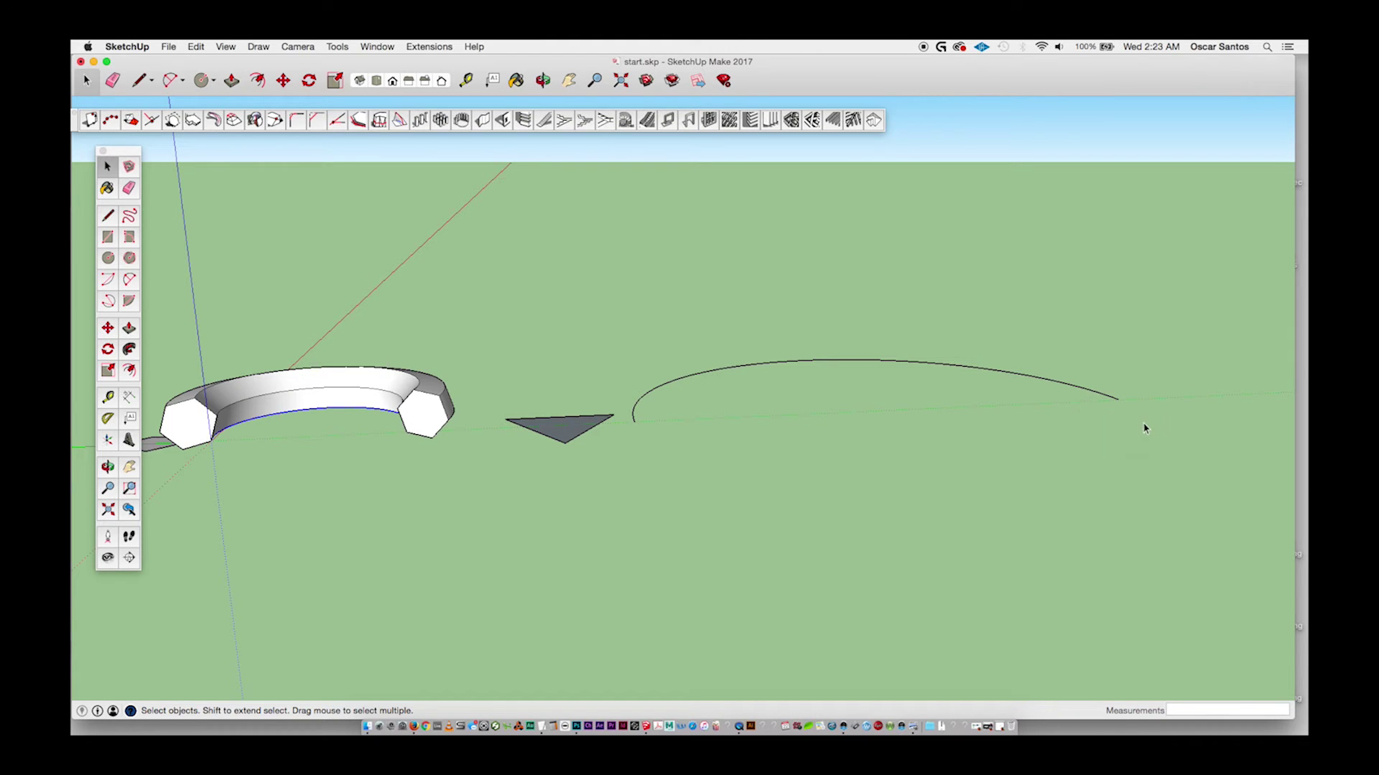
Move the larger arc's far endpoint up along the blue axis by about 34'.
scroll(1141, 431, "up", 2)
key("o")
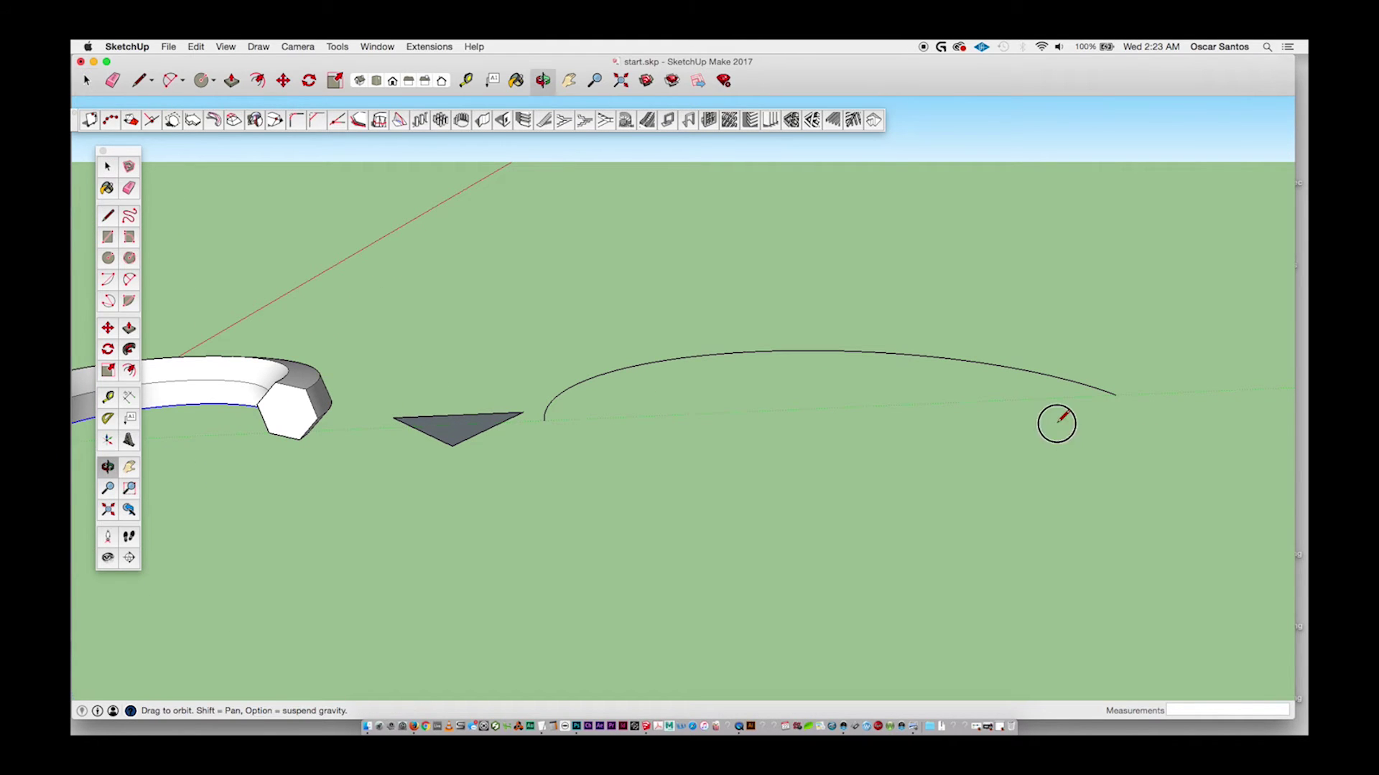
left_click_drag(1055, 419, 1018, 398)
key("m")
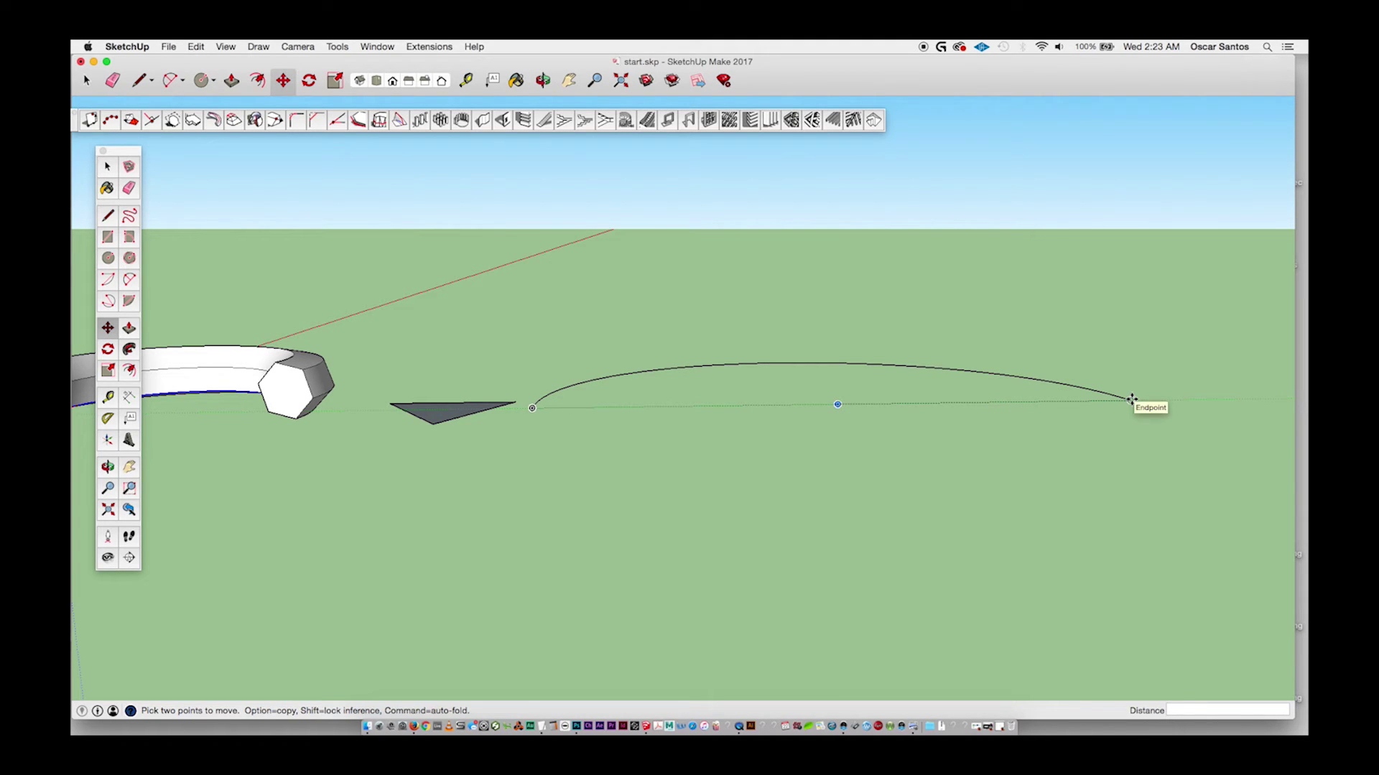
left_click(1131, 400)
key("space")
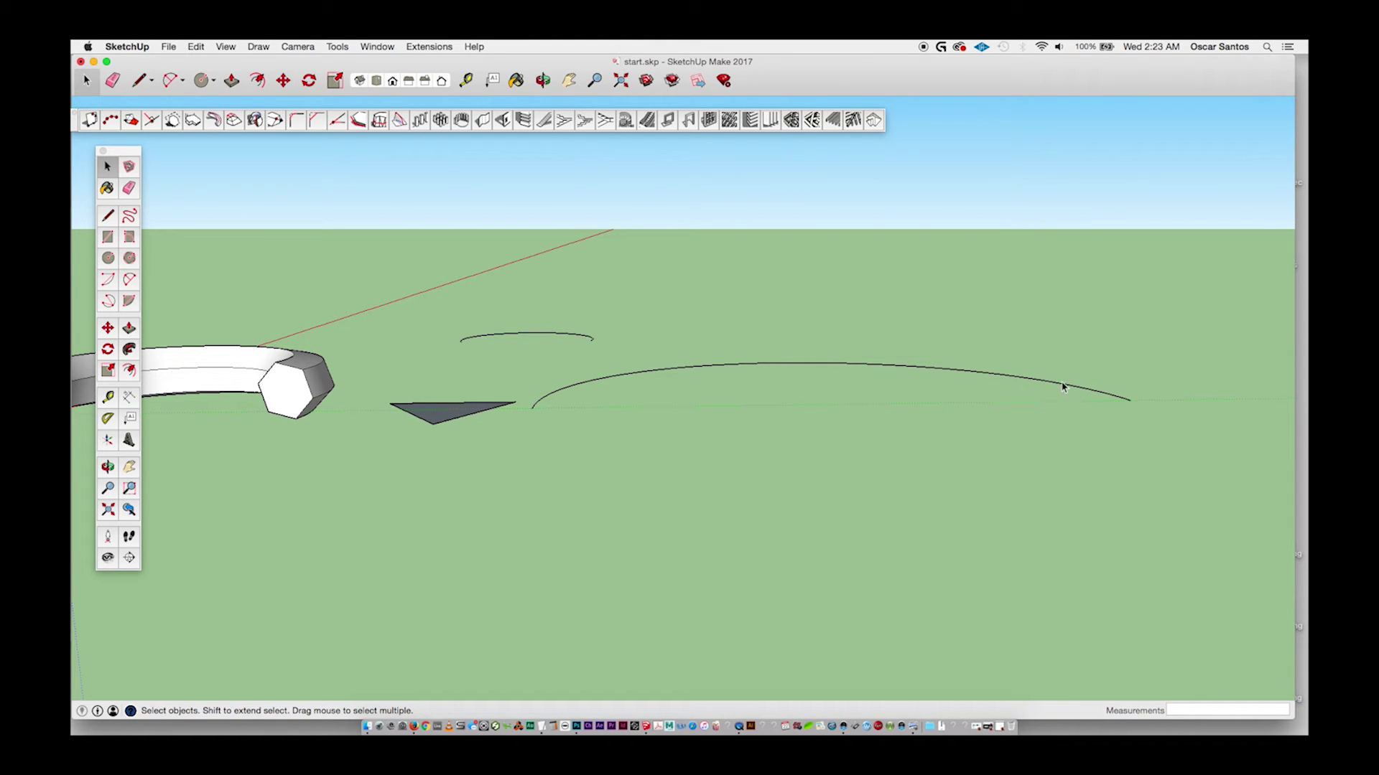
key("m")
left_click(1131, 399)
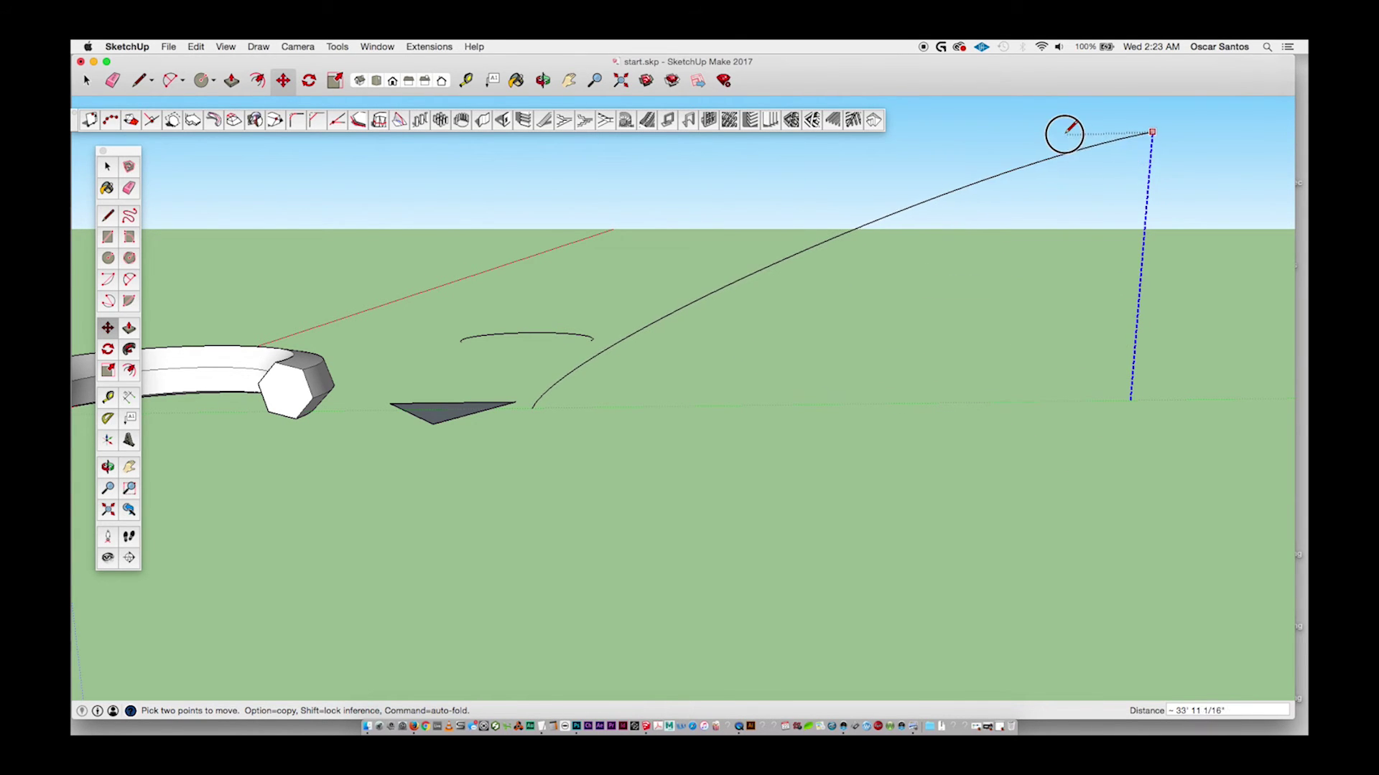
left_click(1064, 133)
Extrude the triangle along the raised arc with 1001bit, using the triangle's corner nearest the arc as reference point and starting at the arc's lower end.
scroll(739, 331, "down", 2)
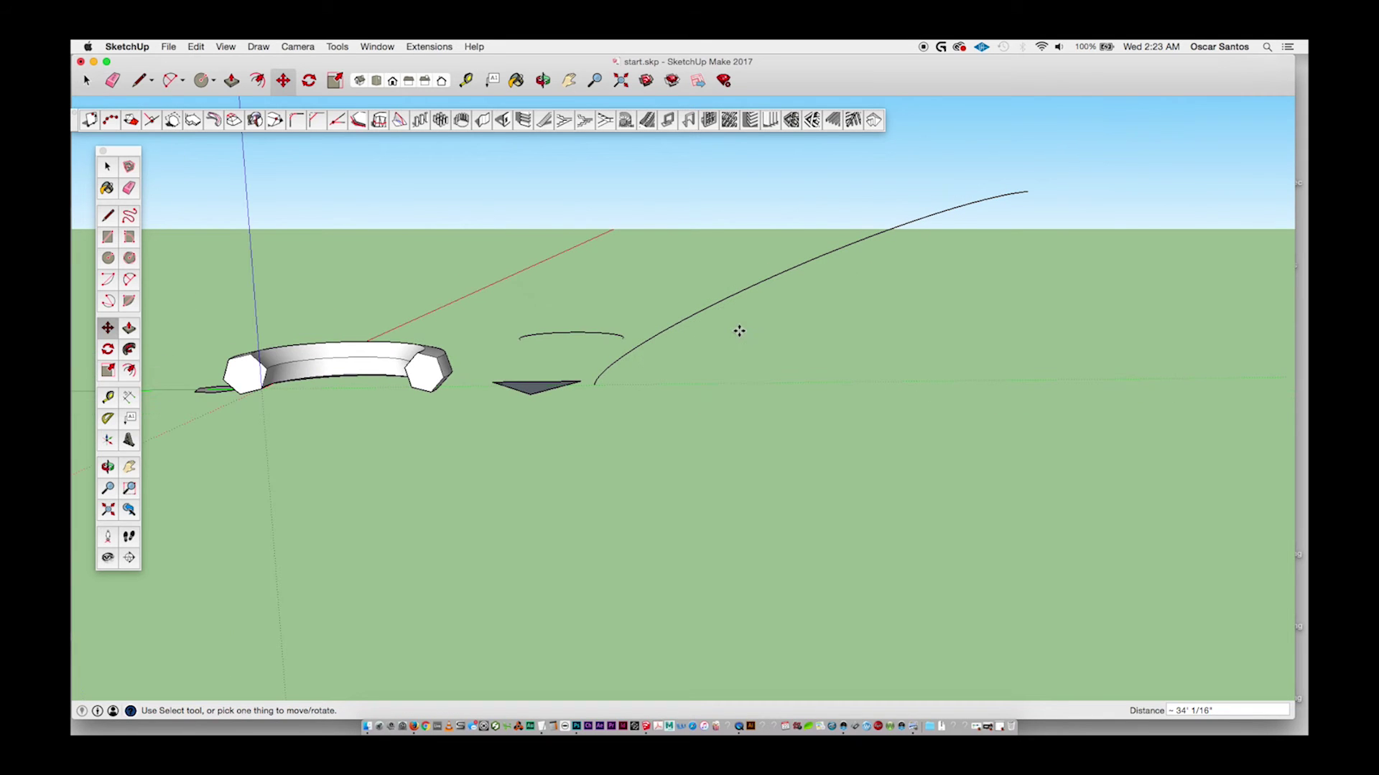
key("o")
left_click_drag(661, 305, 711, 350)
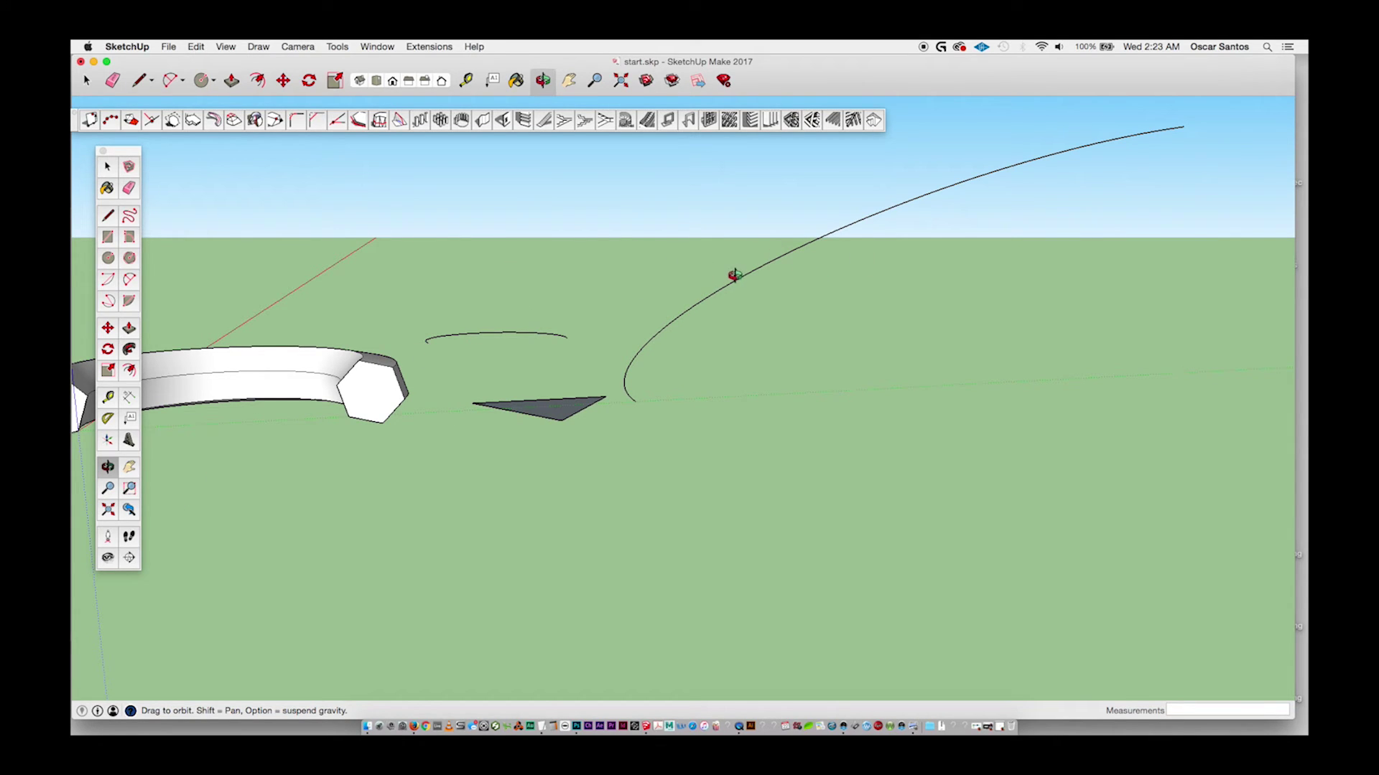
key("space")
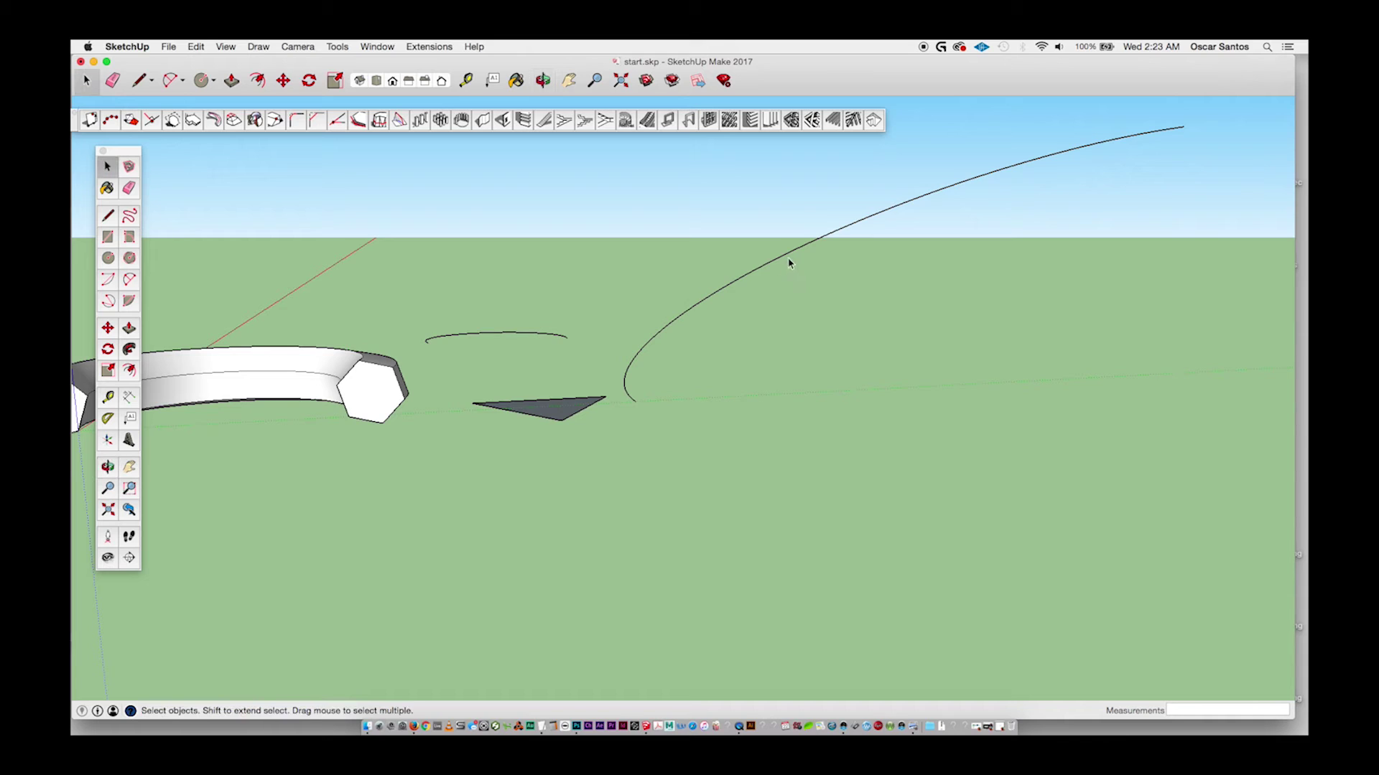
left_click(793, 258)
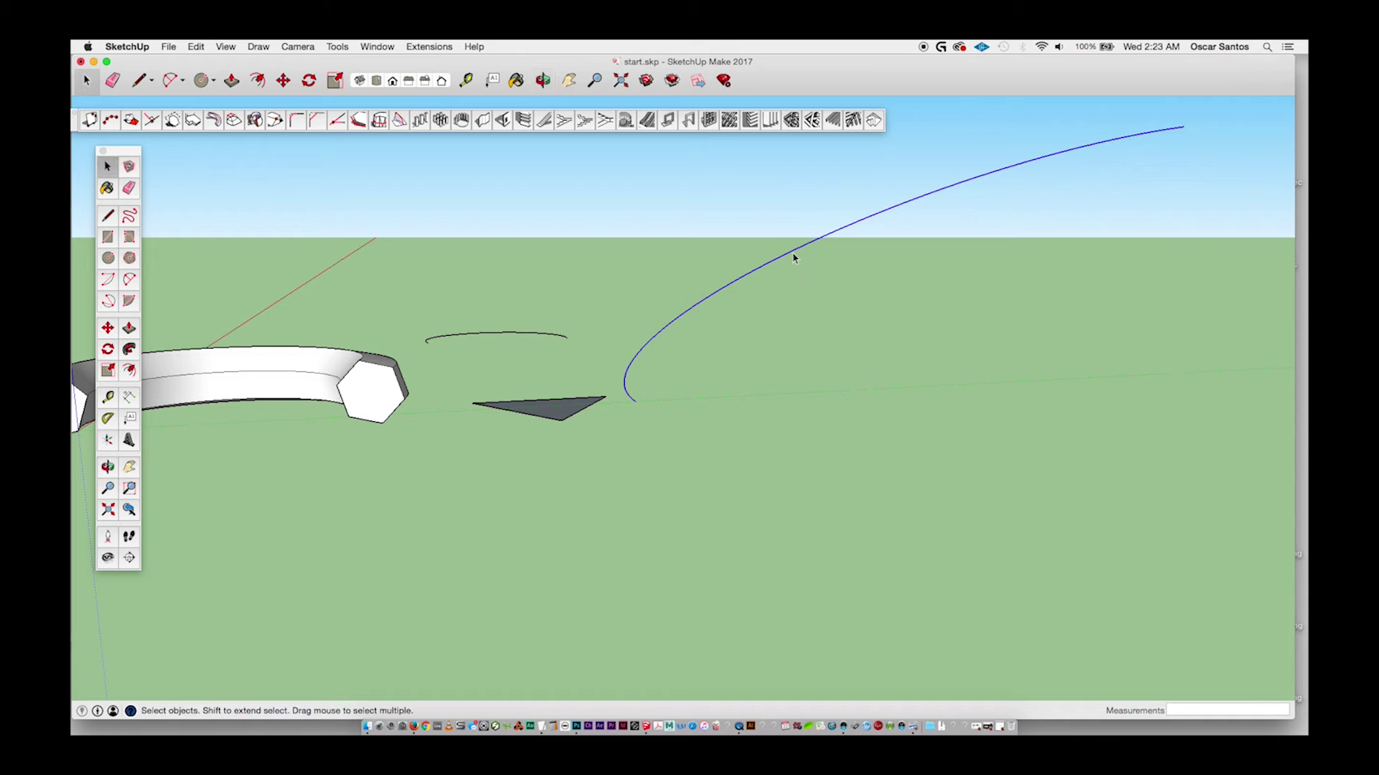
left_click(214, 119)
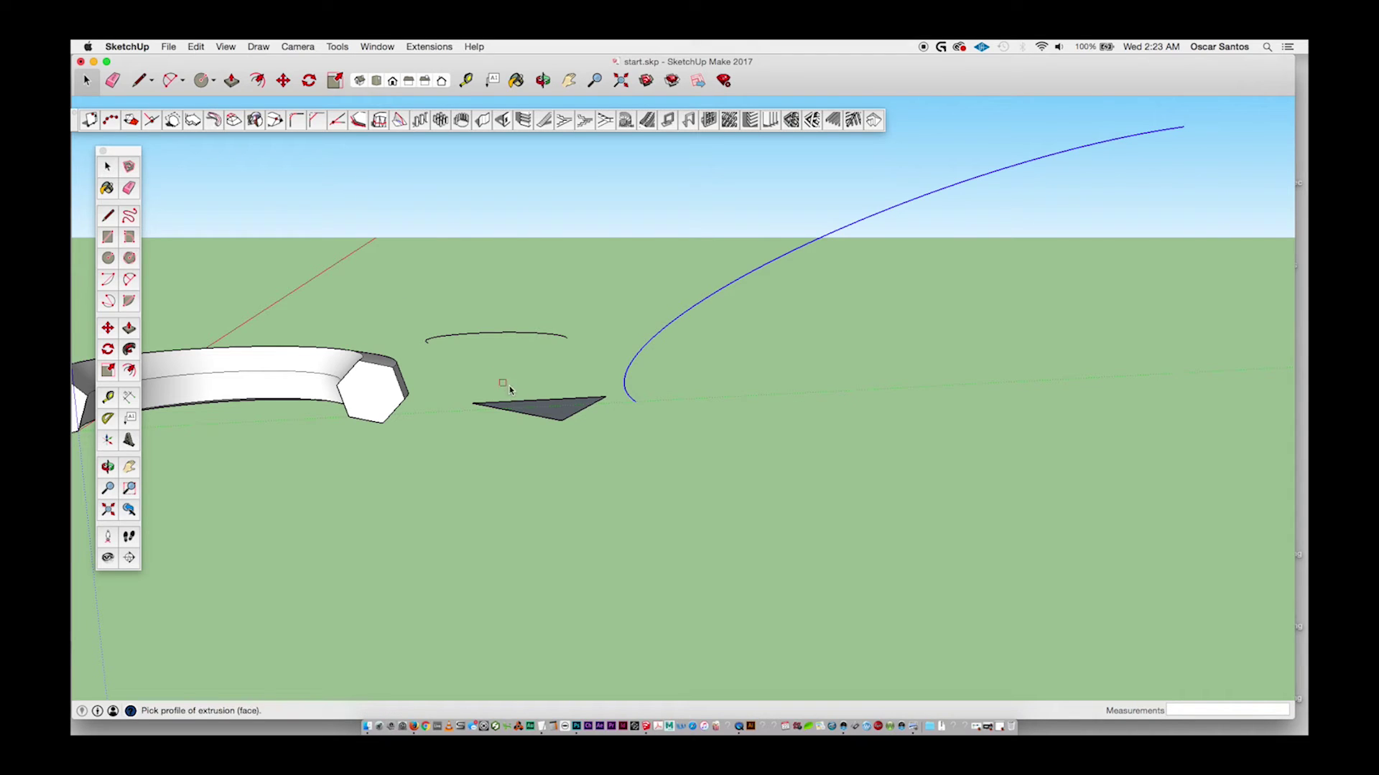
scroll(548, 412, "up", 3)
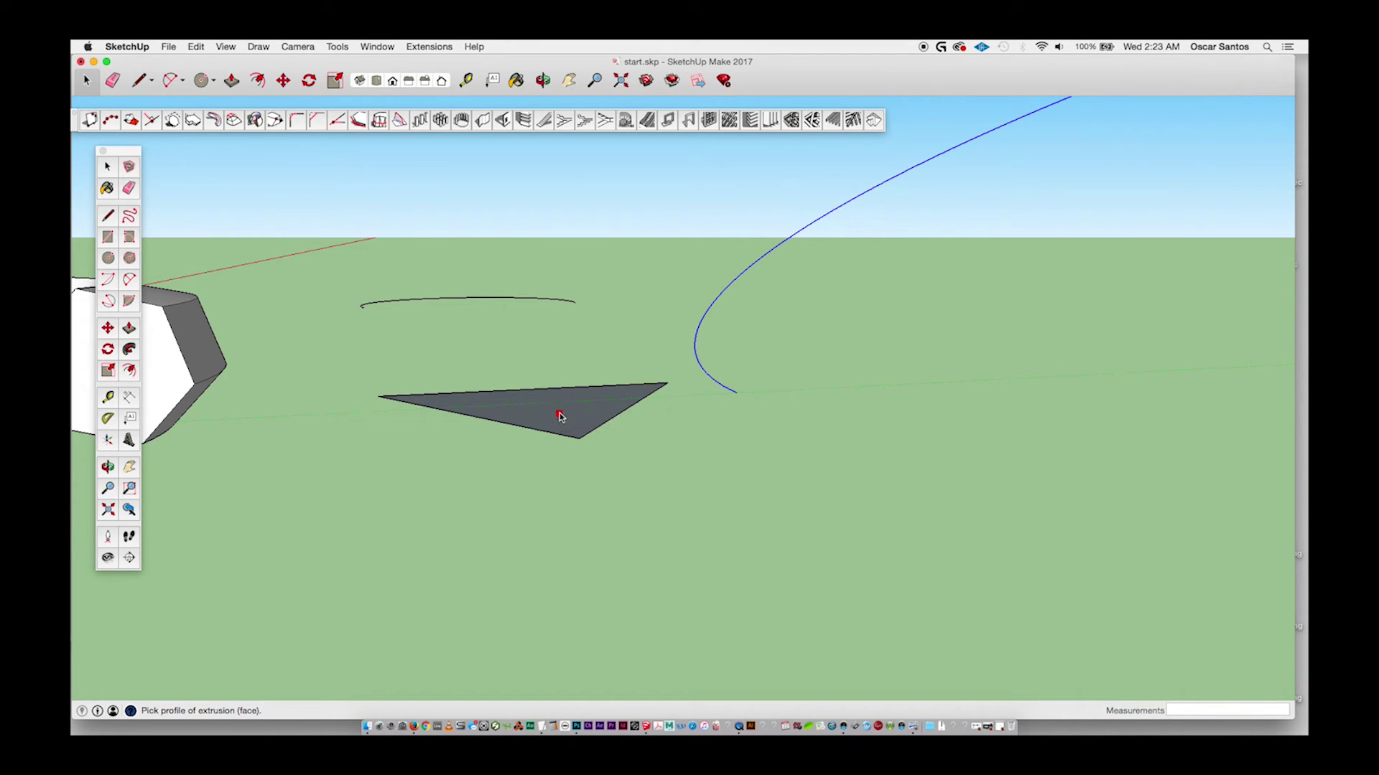
left_click(560, 414)
left_click(664, 385)
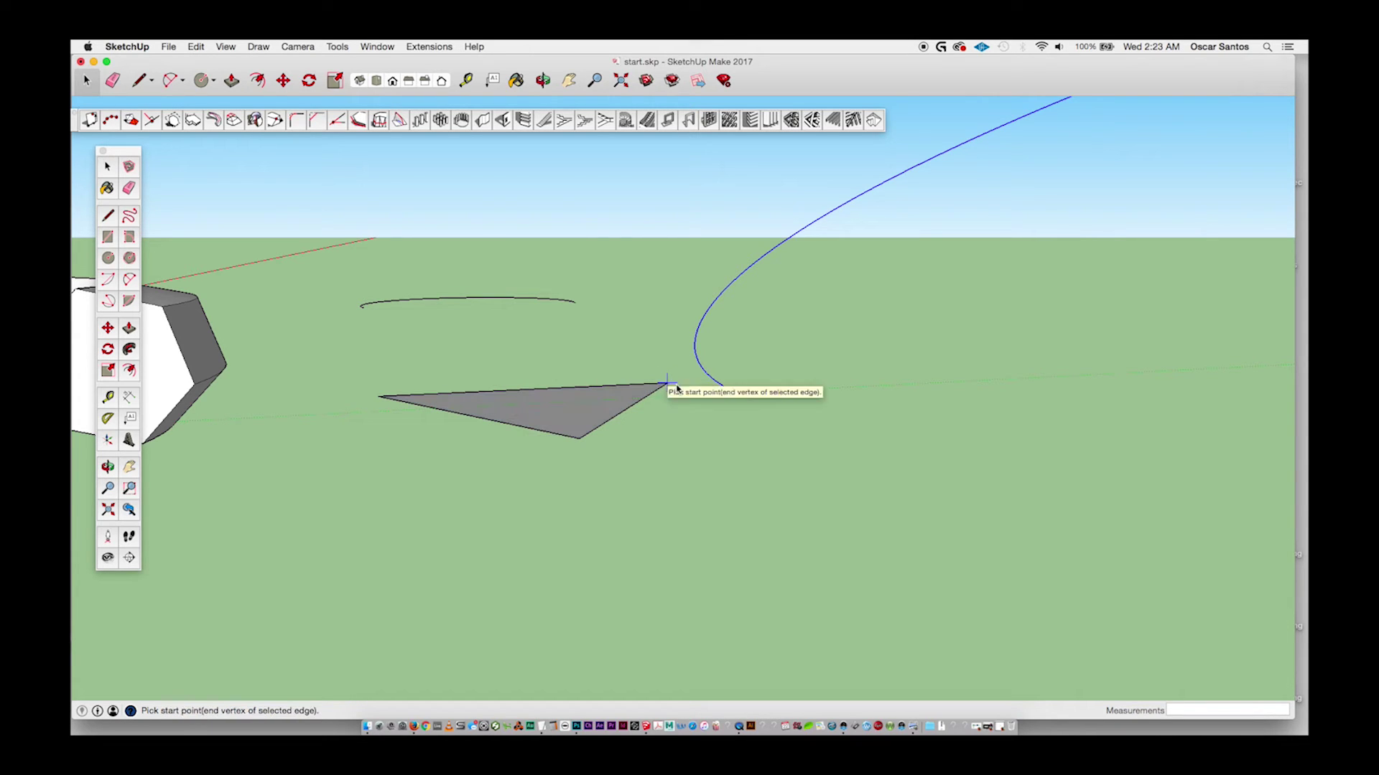
left_click(738, 392)
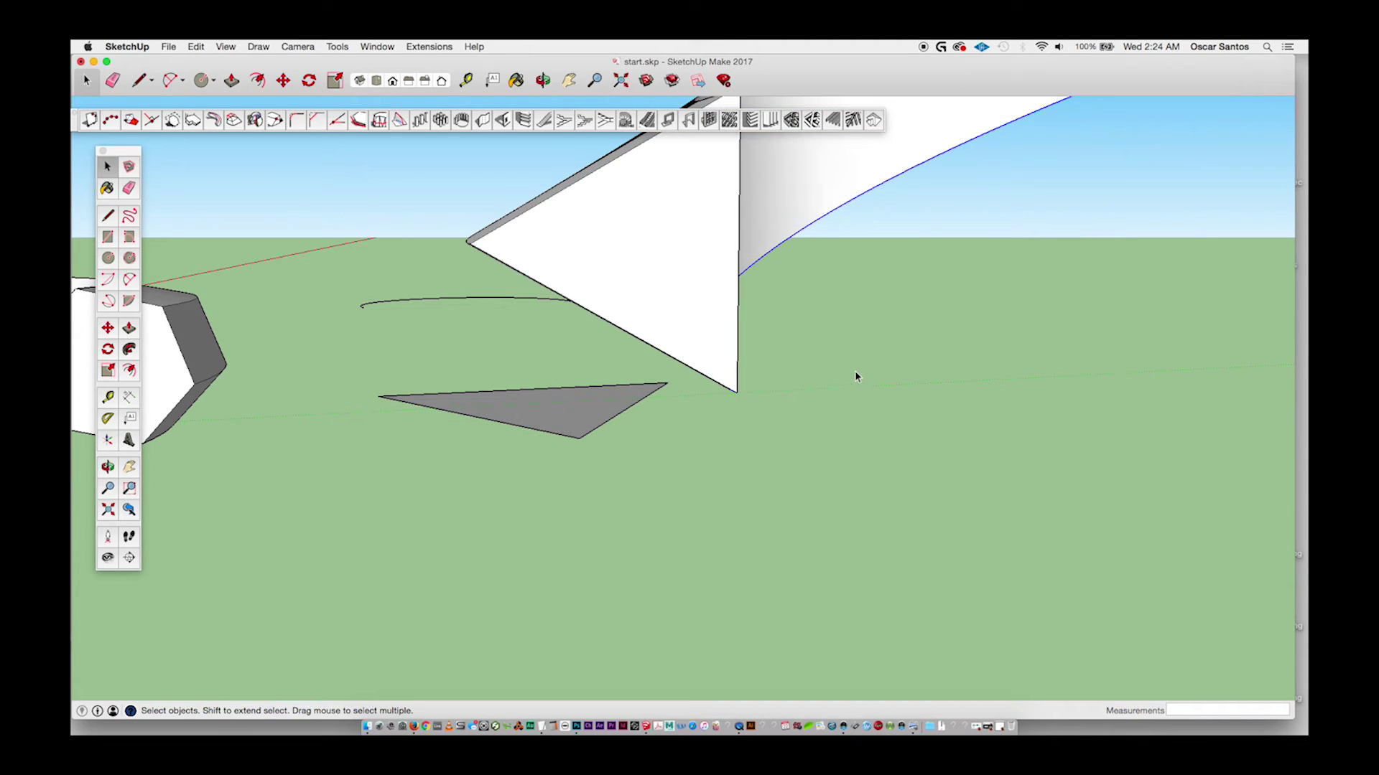
scroll(857, 379, "down", 5)
scroll(857, 379, "down", 4)
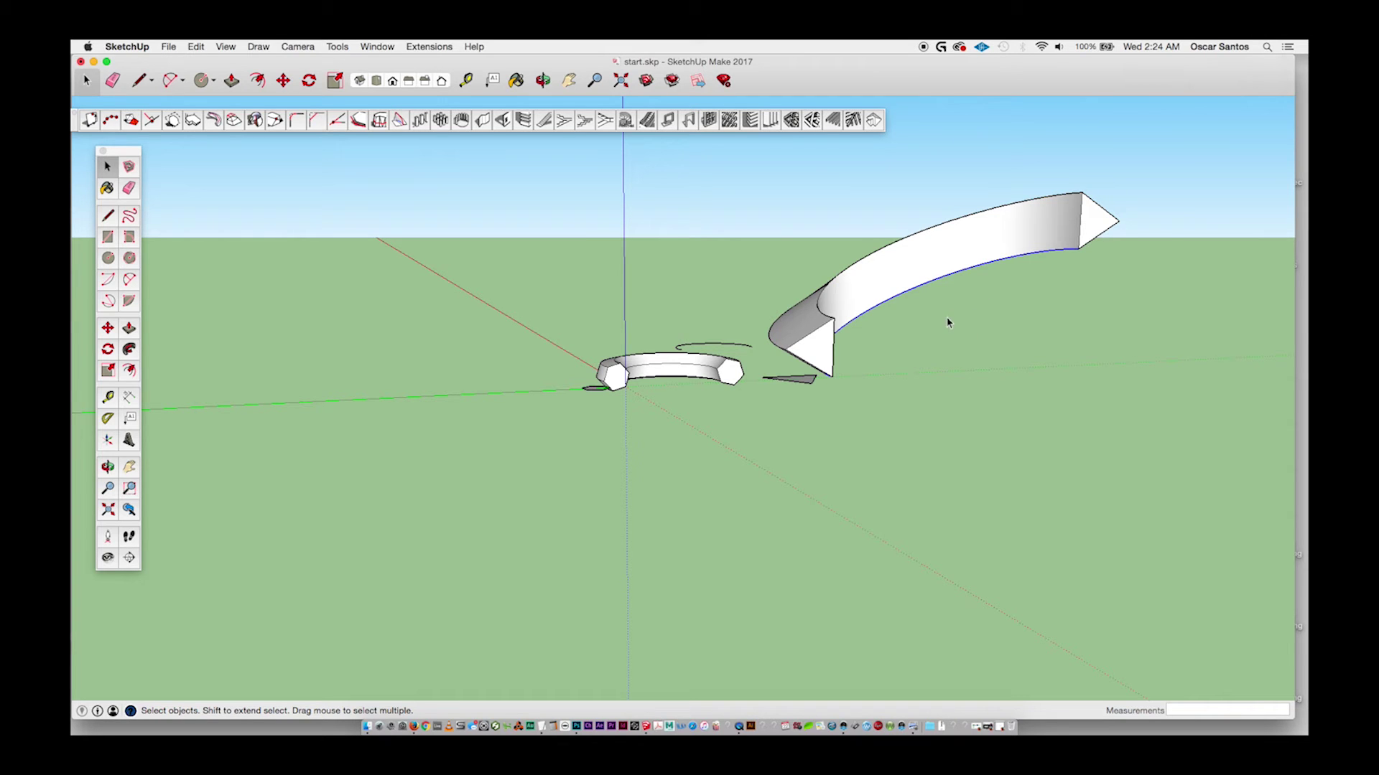
key("o")
left_click_drag(924, 302, 641, 381)
left_click_drag(394, 417, 776, 409)
left_click_drag(622, 395, 708, 440)
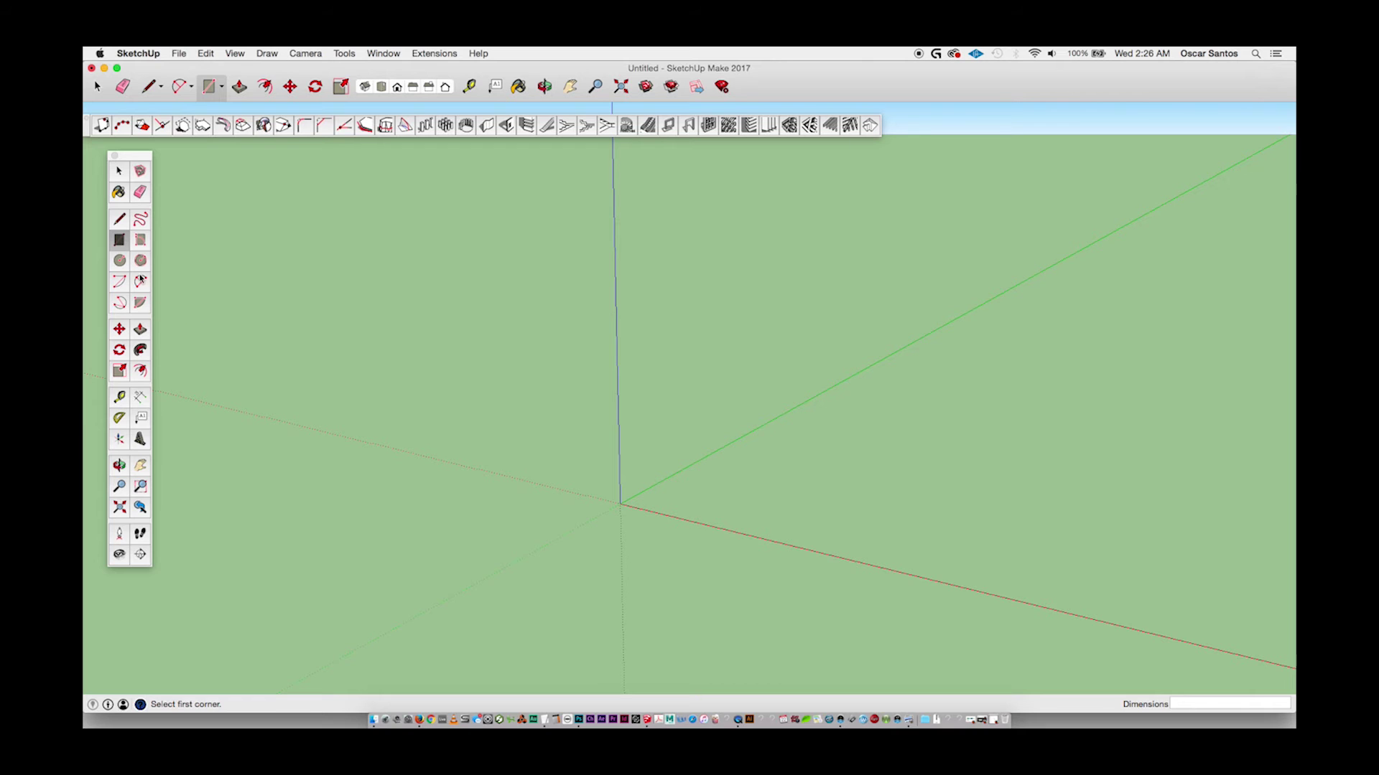
Draw a square about 9' by 9' from the origin in the positive red-green quadrant and Push/Pull it up into a box.
left_click(620, 504)
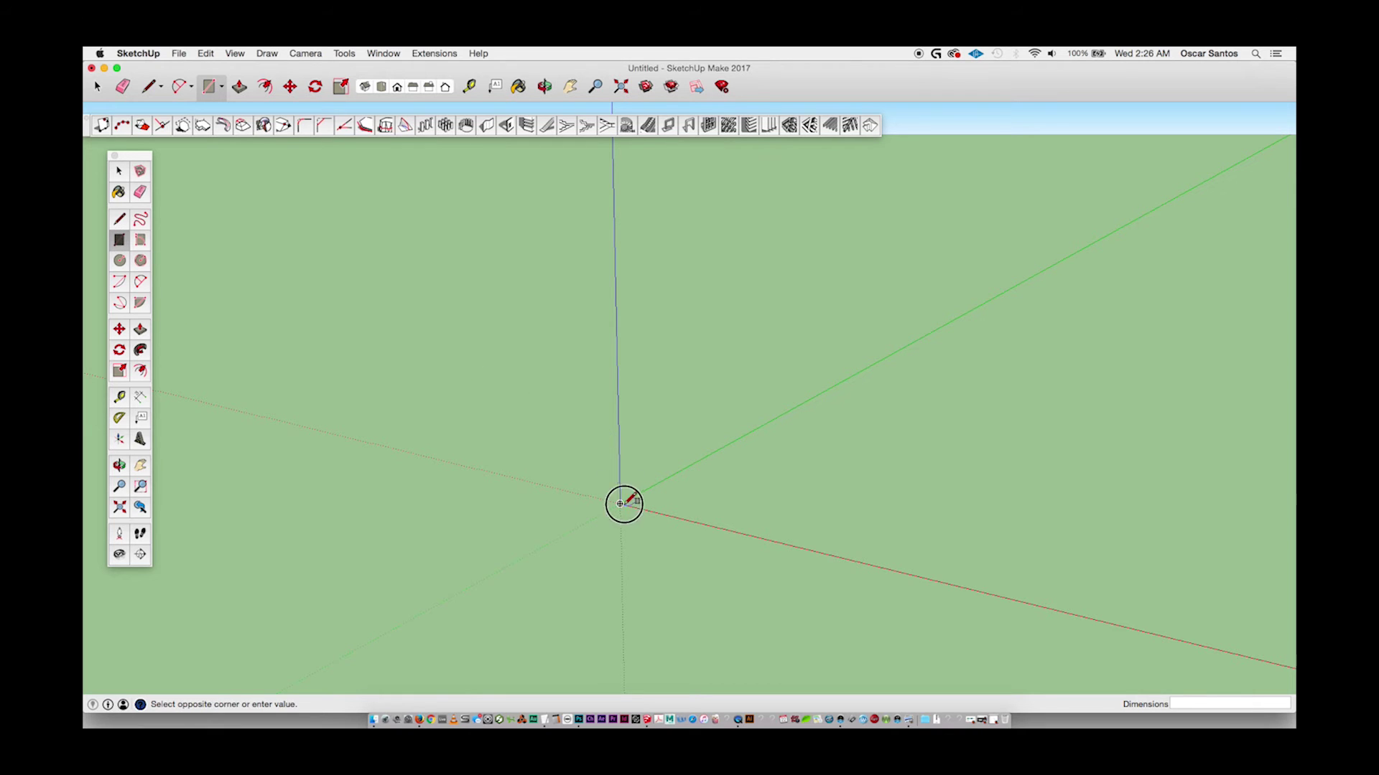
left_click(909, 478)
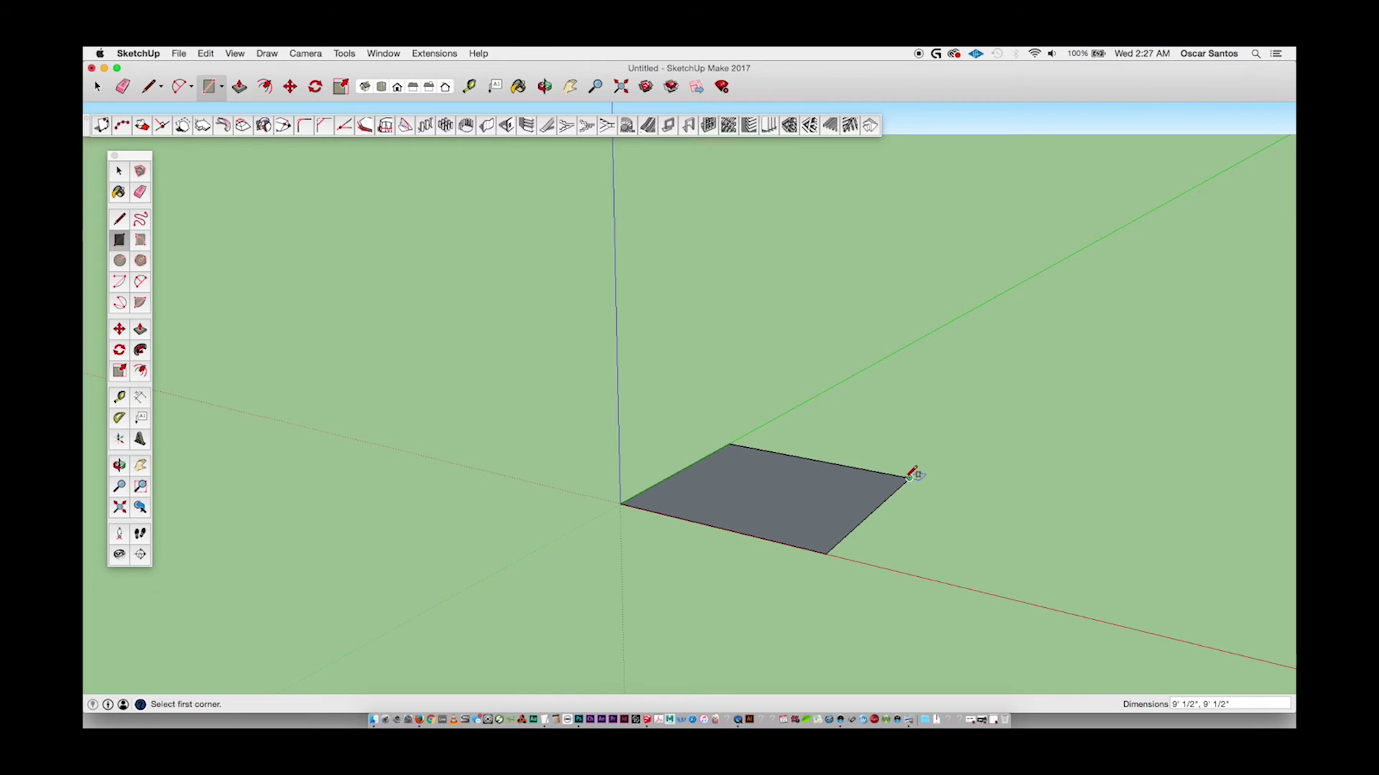
key("p")
left_click_drag(769, 511, 680, 330)
Scale the box's top face inward about its centre along both the red and green directions to form a truncated pyramid.
scroll(773, 374, "up", 3)
key("o")
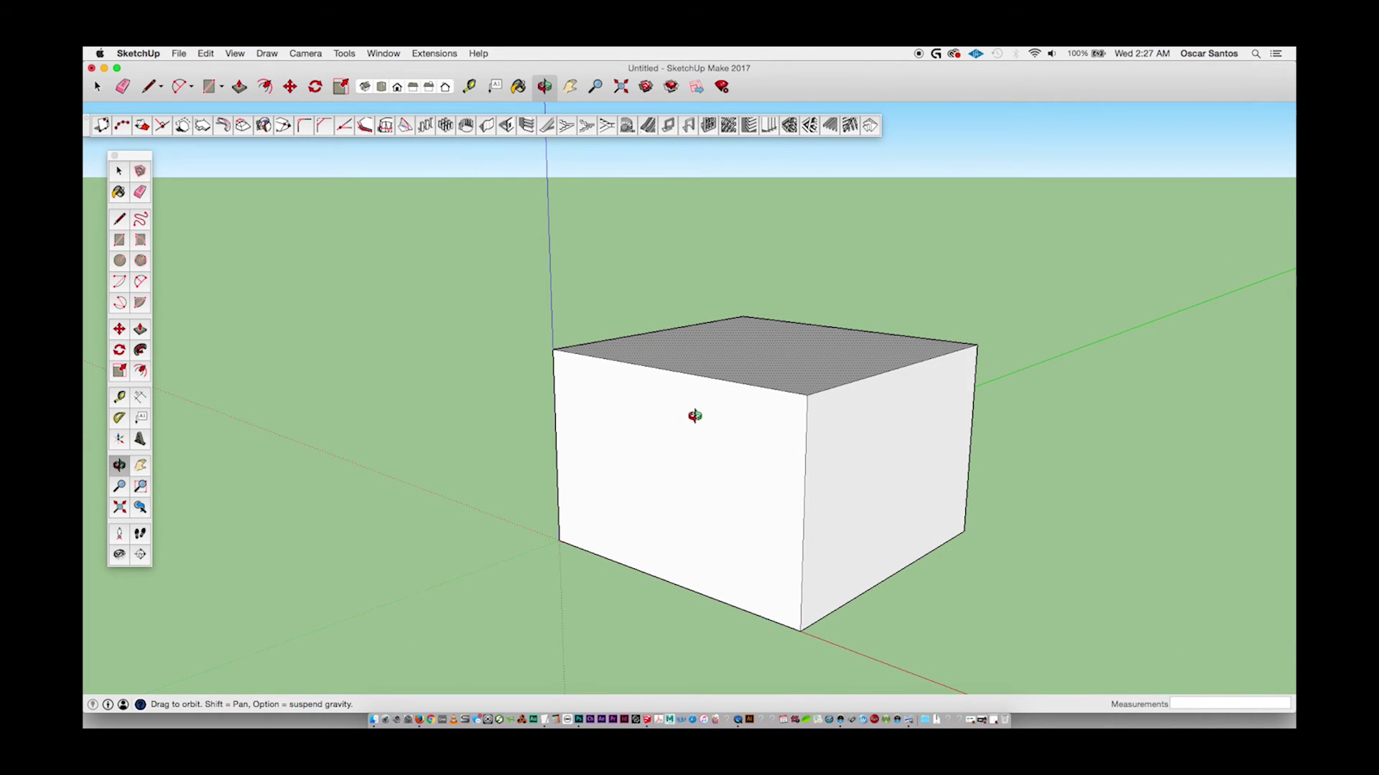
scroll(798, 424, "down", 2)
key("s")
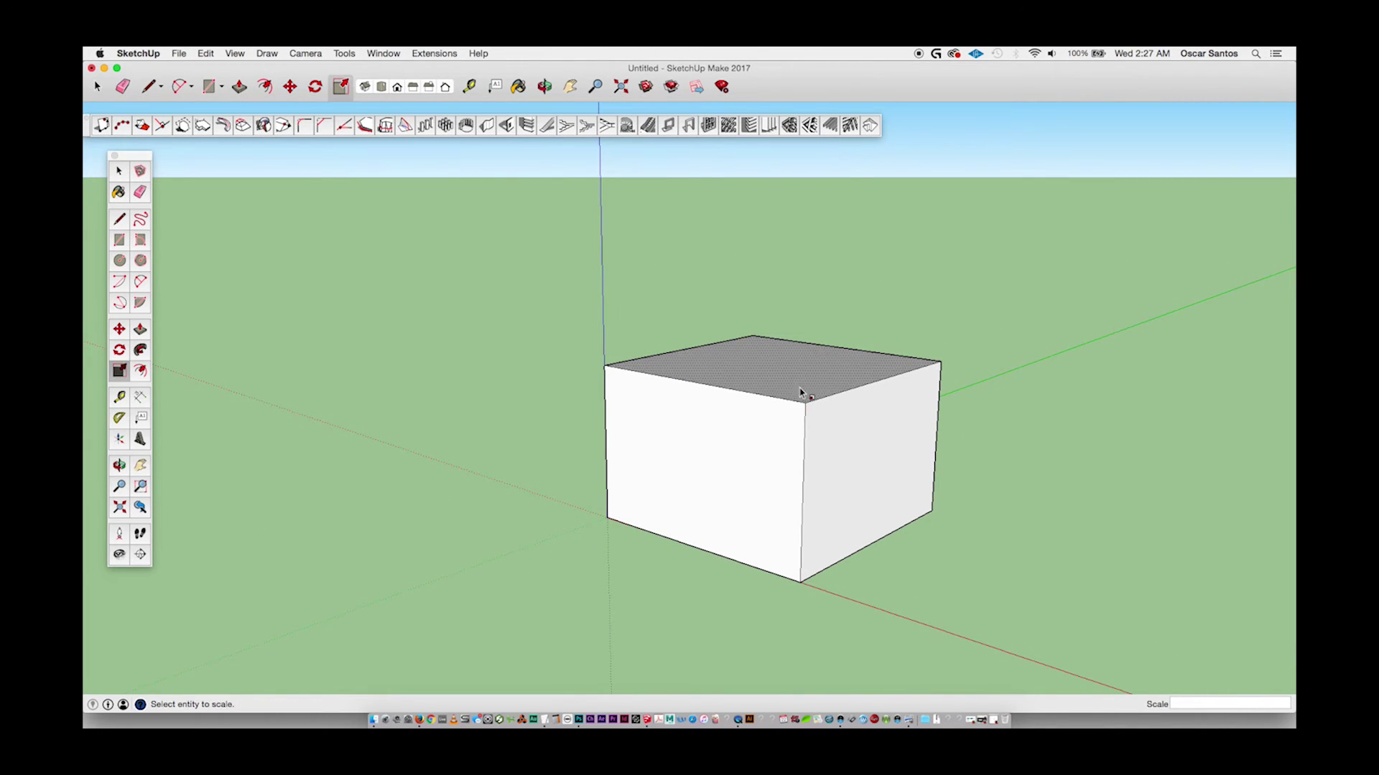
left_click(801, 395)
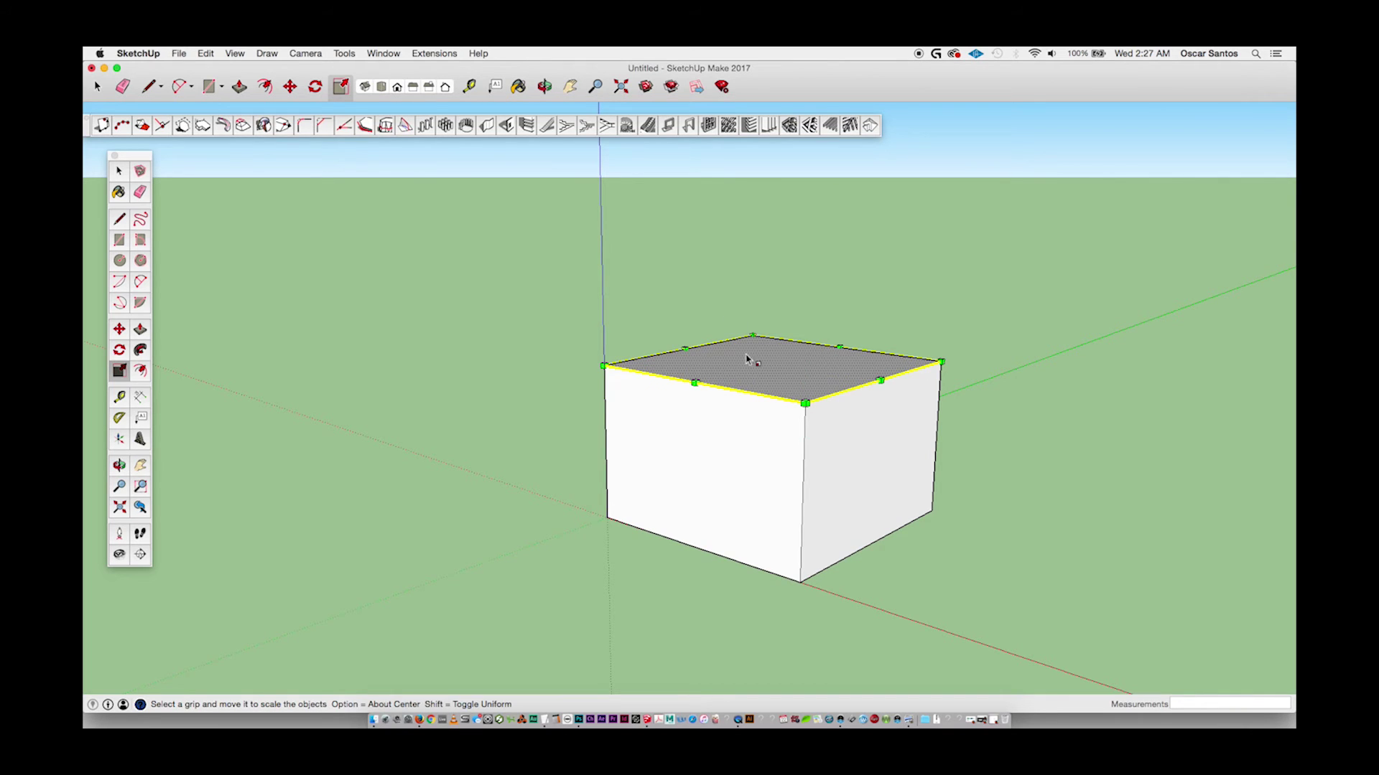
left_click_drag(881, 381, 727, 373)
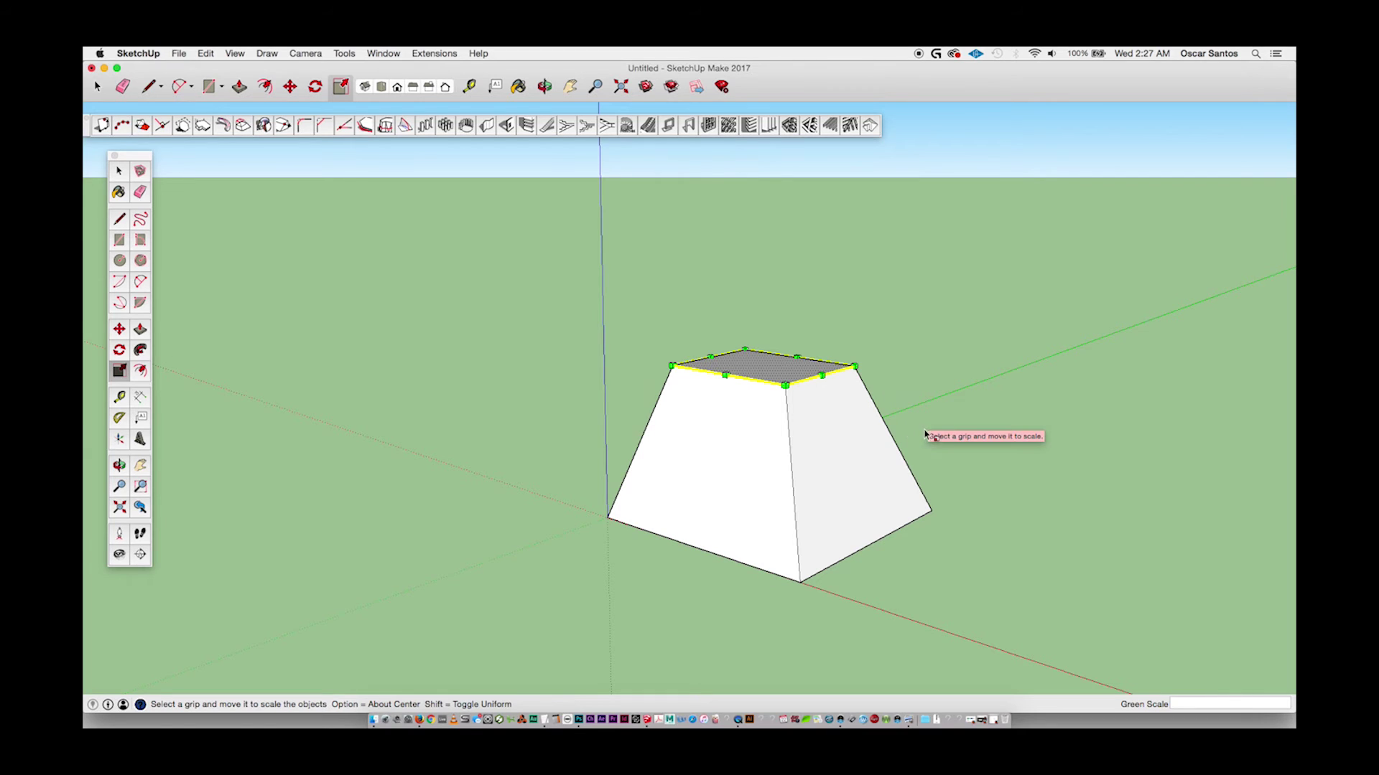
key("space")
Copy the whole truncated pyramid about 17' 3" away, placing the duplicate on the other side of the blue axis.
scroll(917, 439, "down", 3)
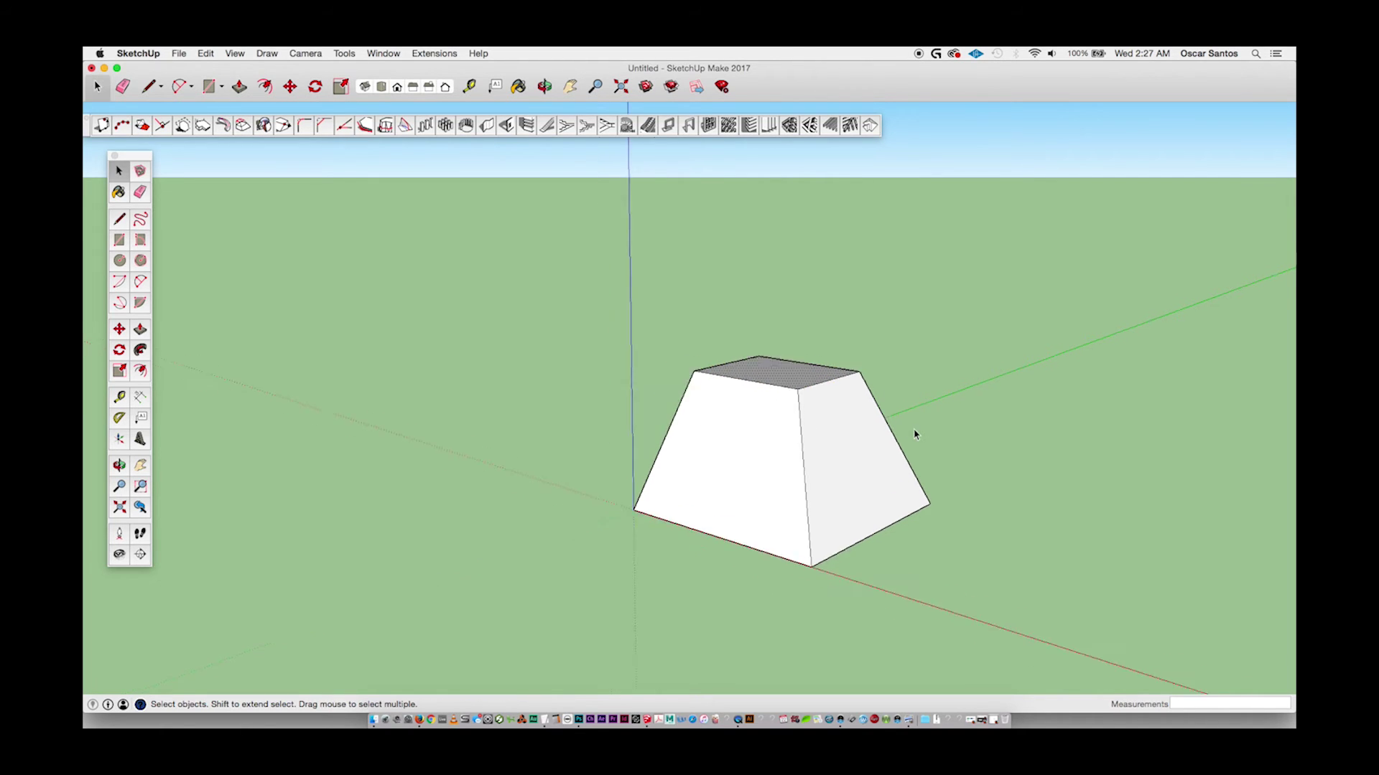
triple_click(861, 457)
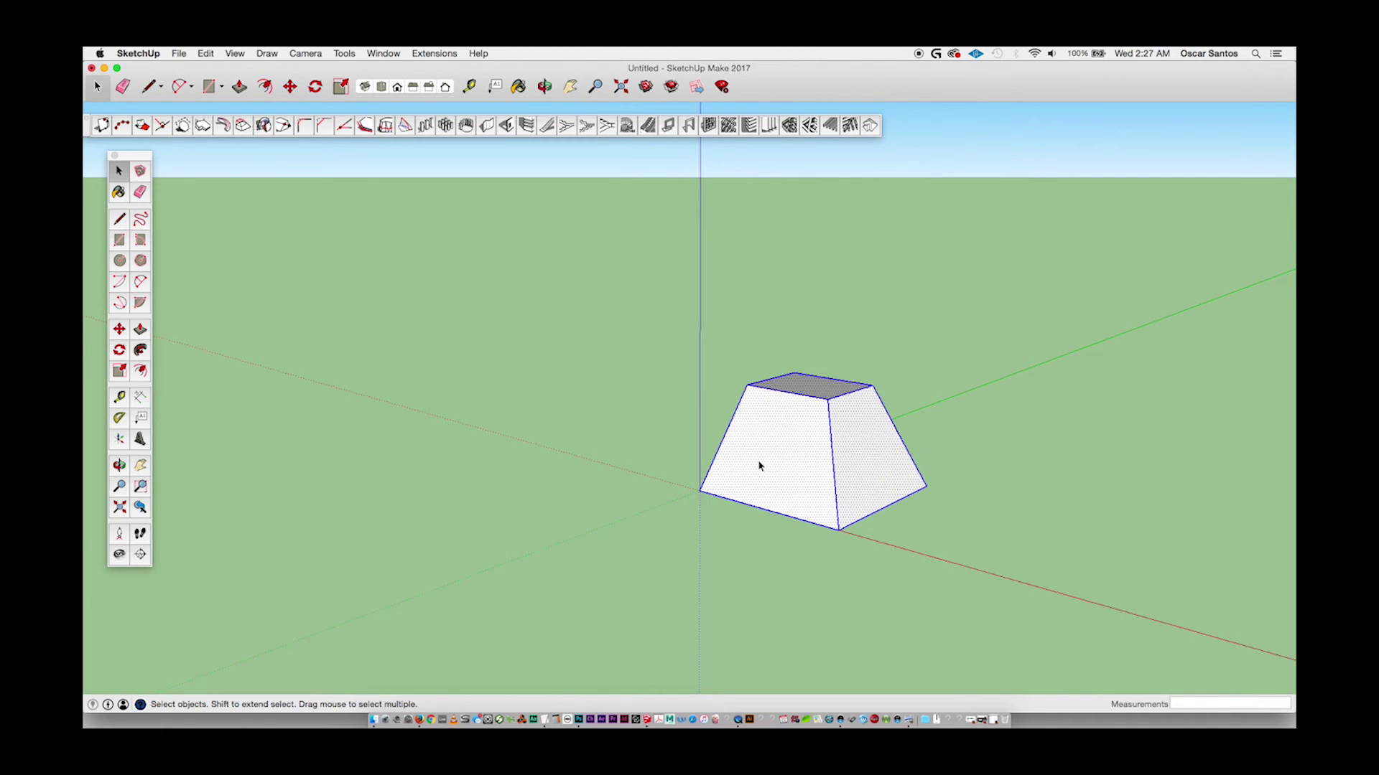
key("m")
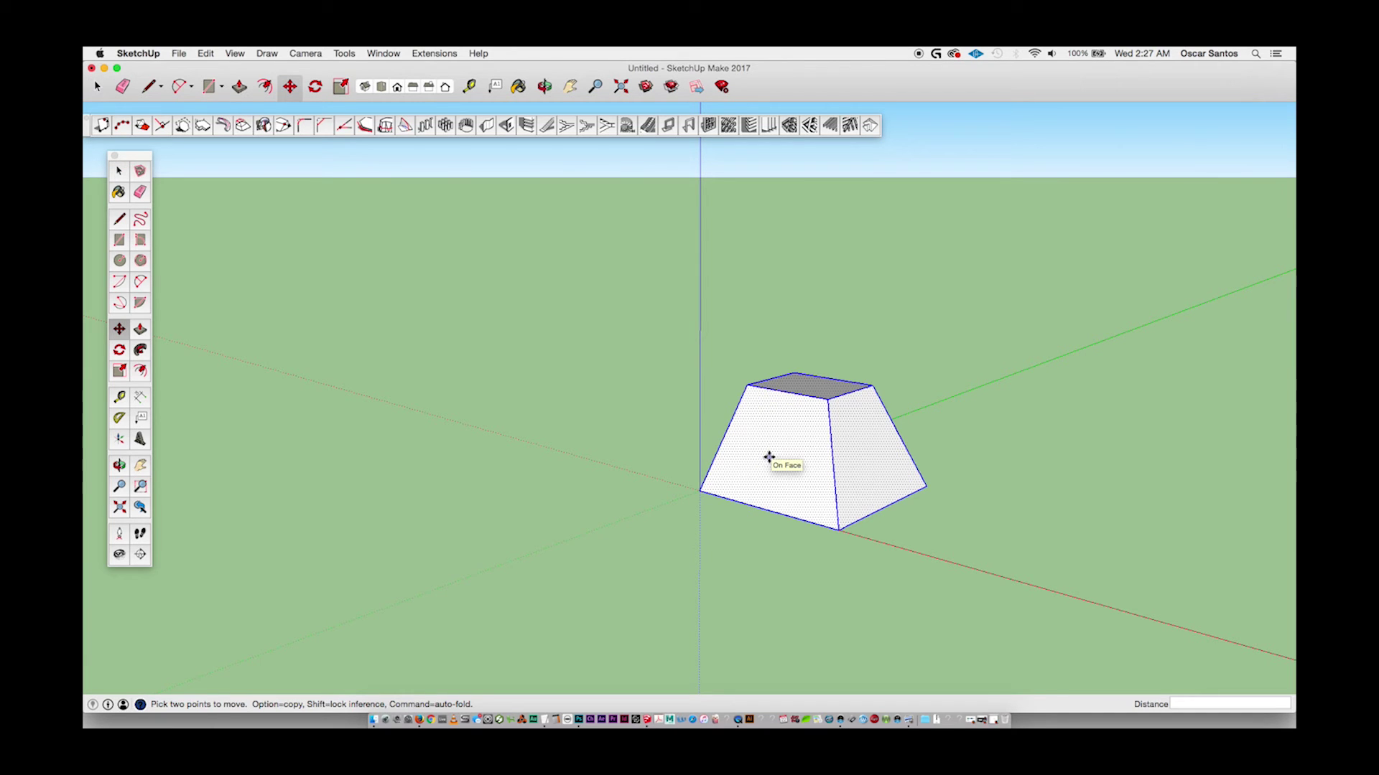
key("alt")
left_click_drag(780, 455, 449, 496)
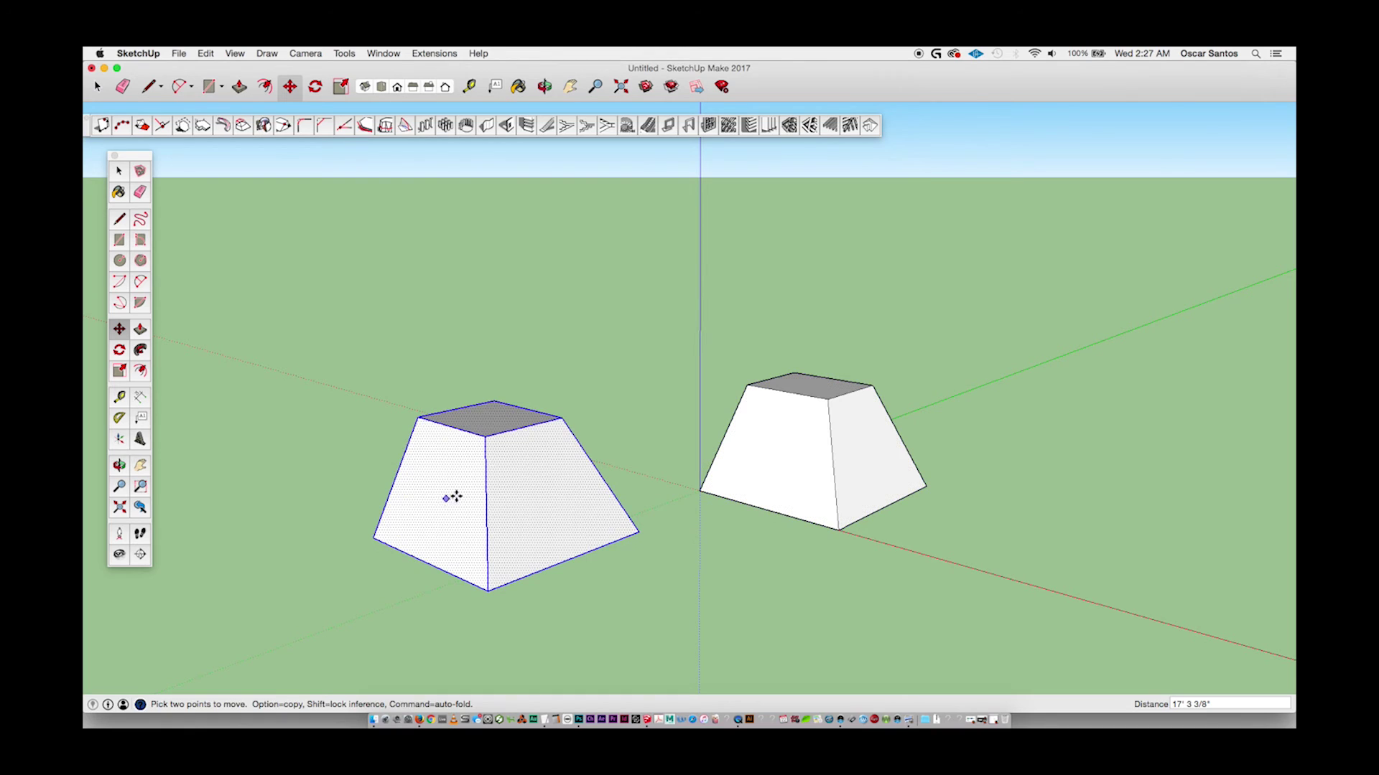
scroll(718, 478, "up", 2)
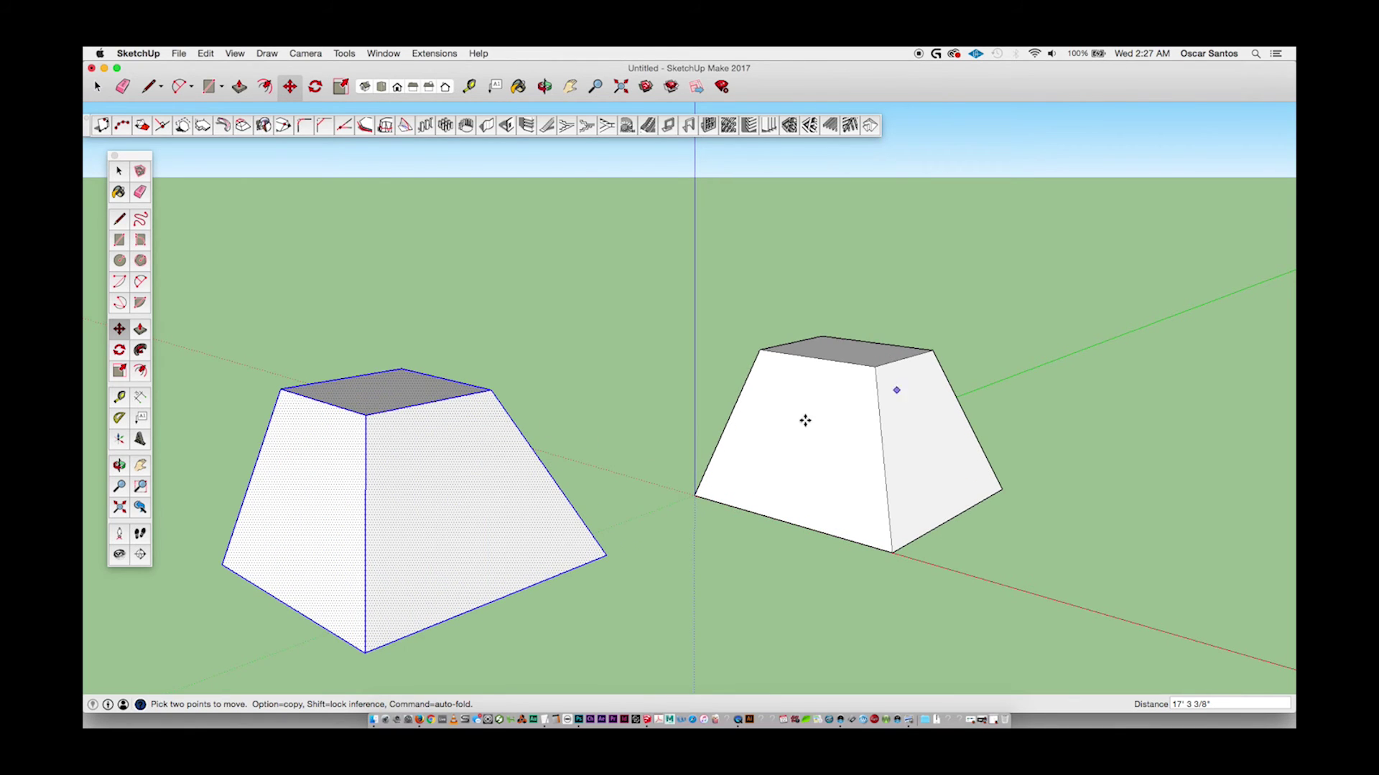
Push/Pull the original pyramid's top face straight up by about 2' 11".
key("space")
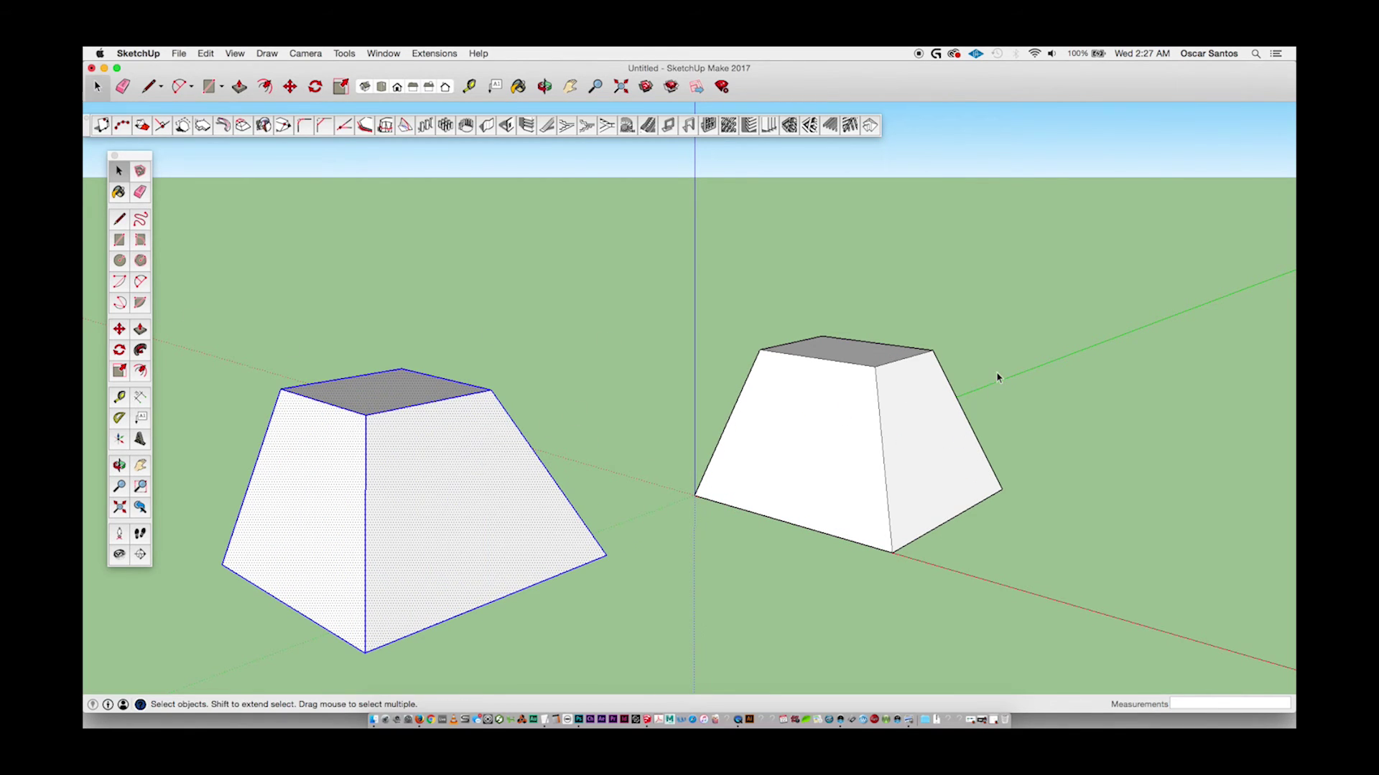
left_click(990, 375)
left_click(849, 414)
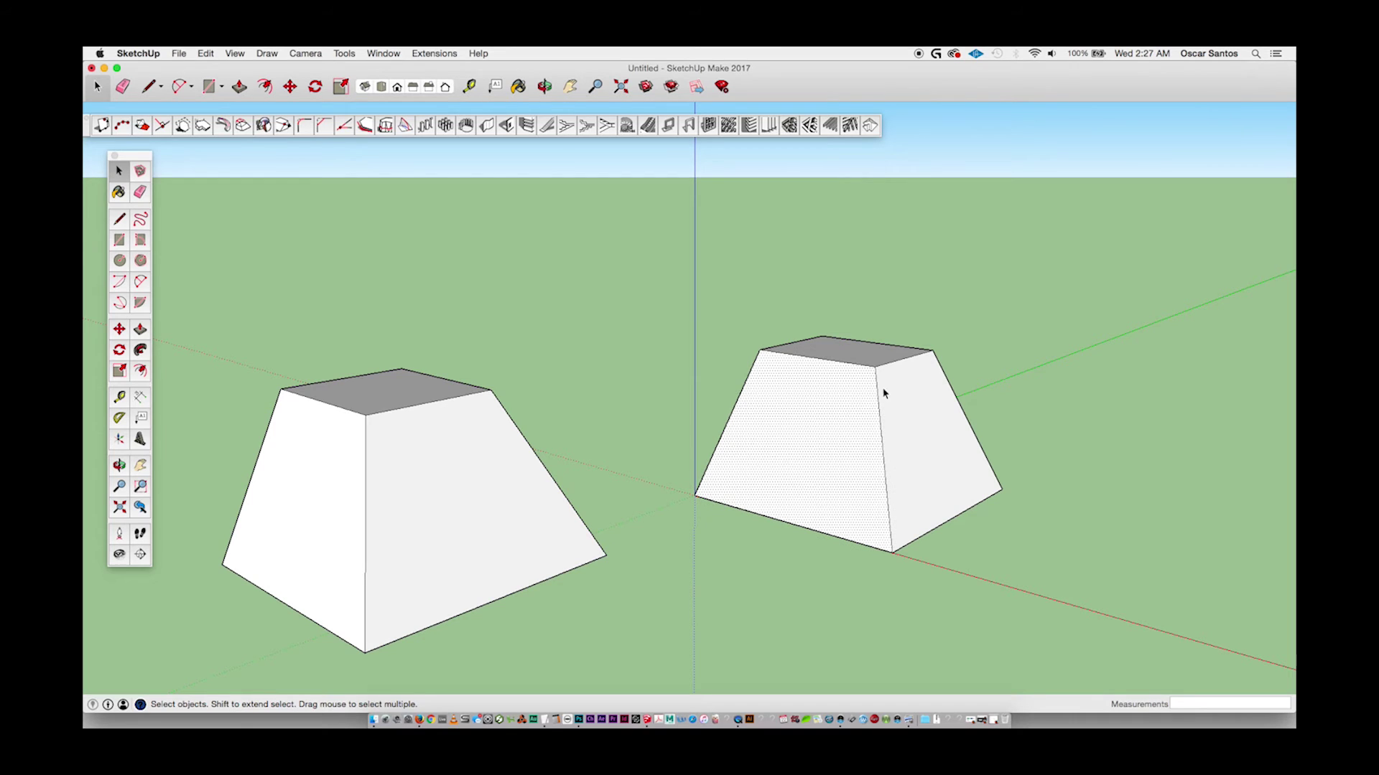
left_click(909, 386)
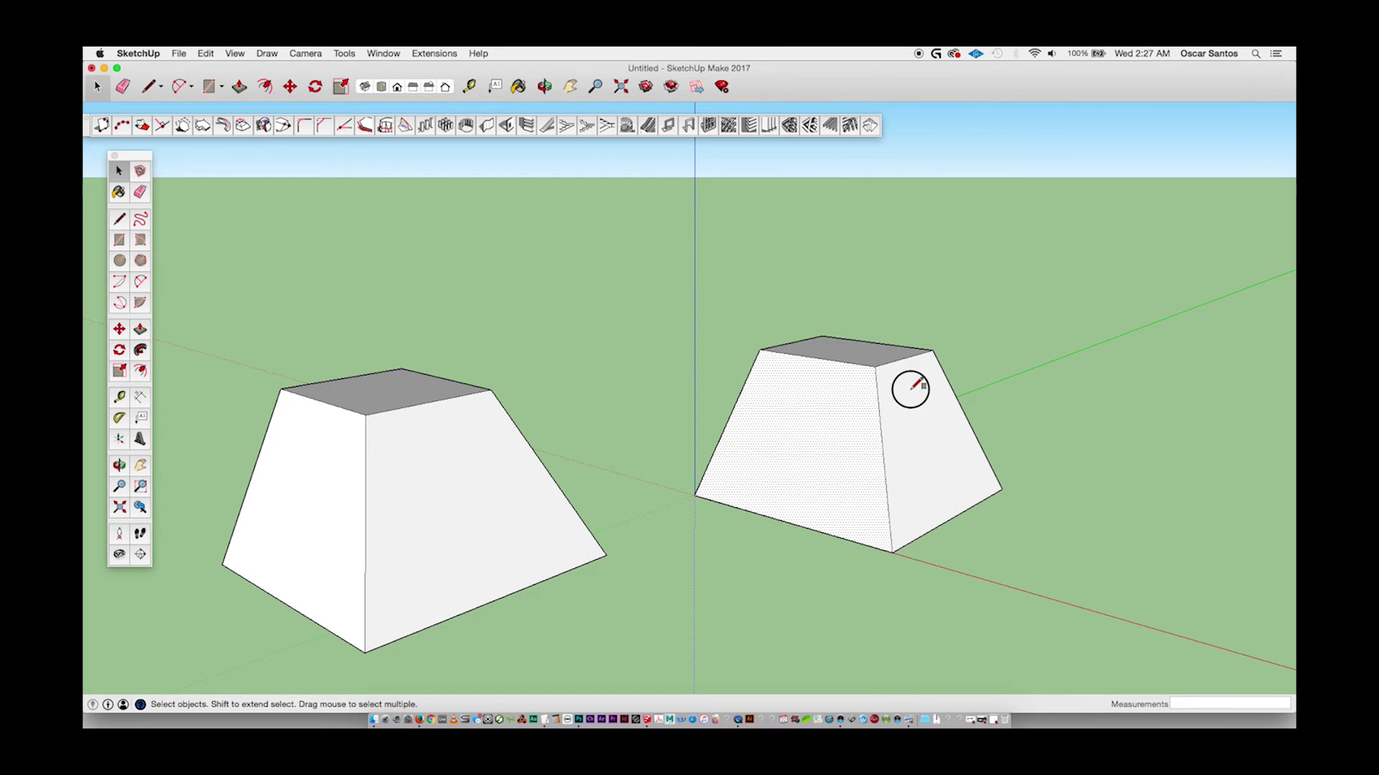
left_click(859, 355)
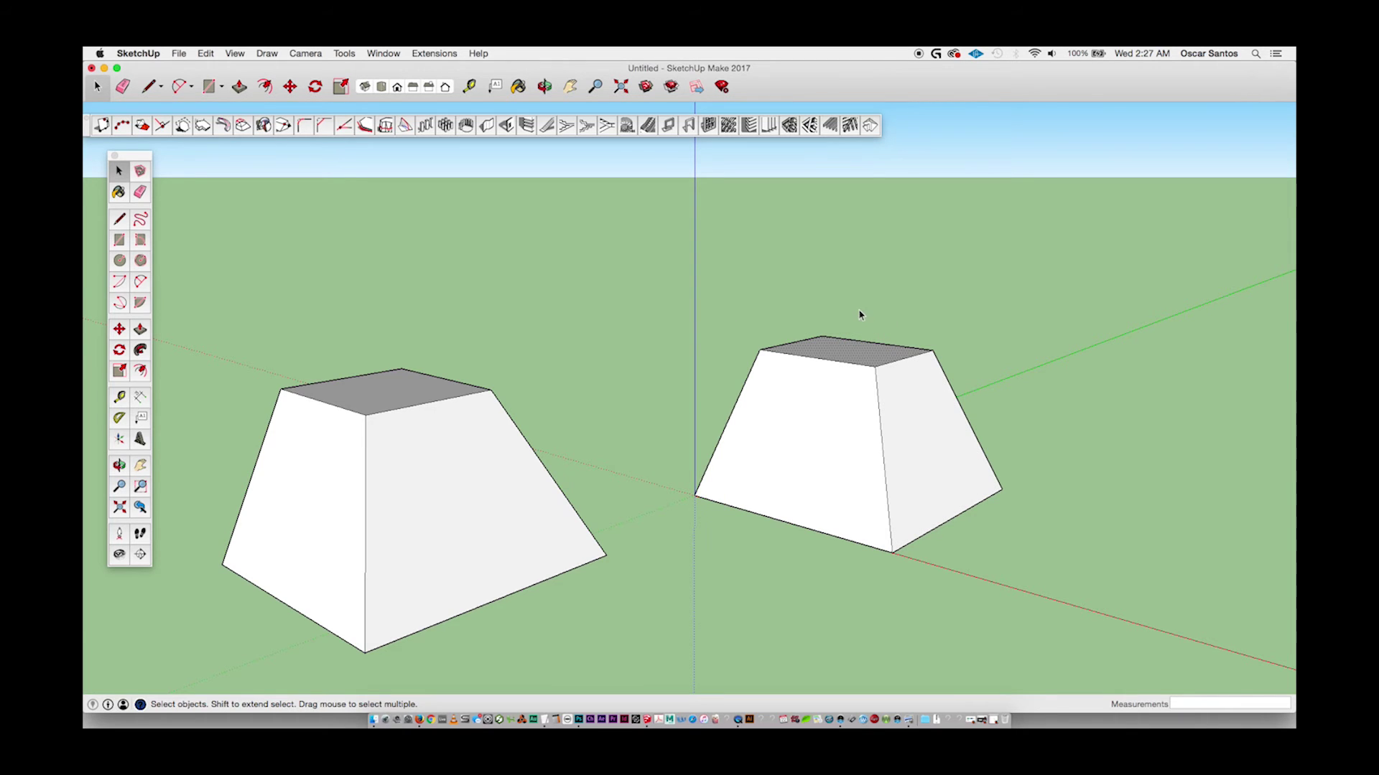
key("p")
left_click_drag(853, 353, 844, 271)
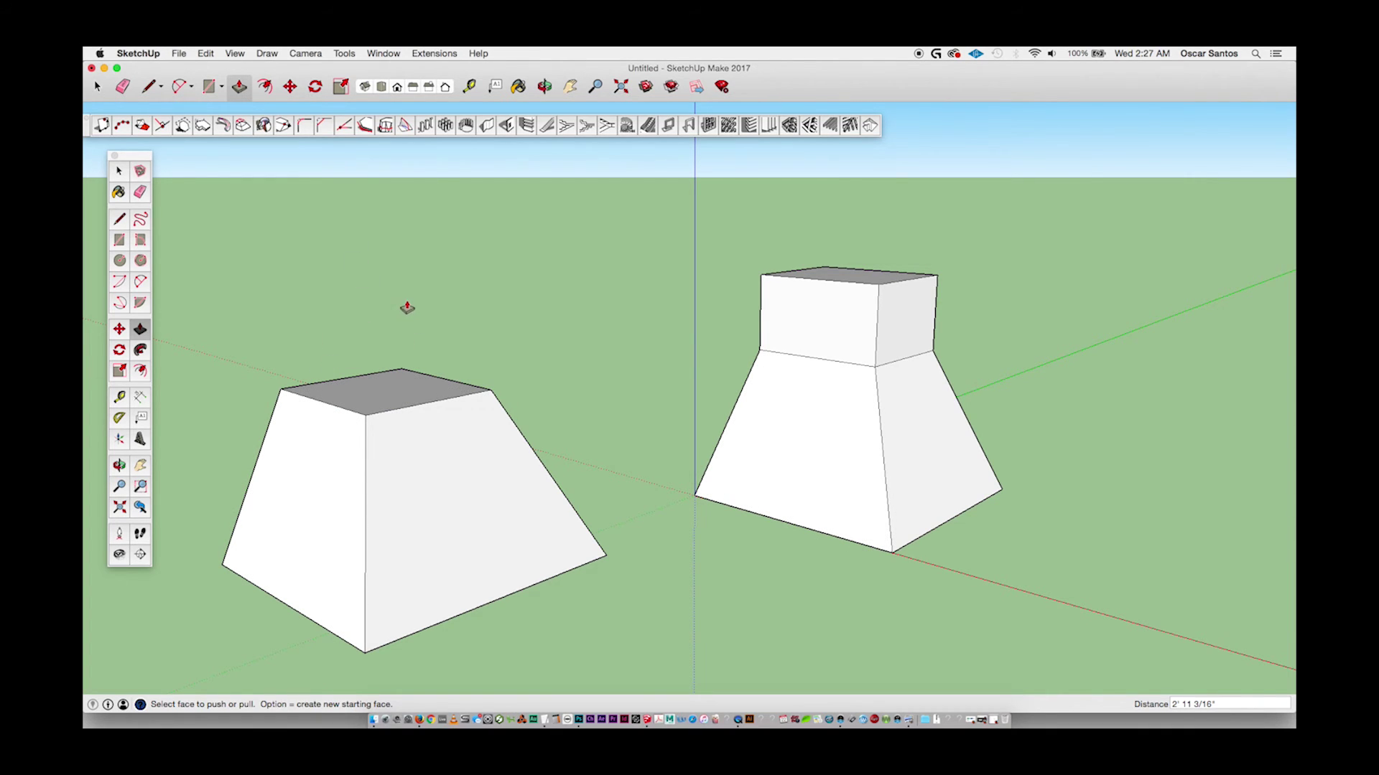
Extrude the copied pyramid's top face upward with 1001bit by about 42.9, continuing the slope of its sides.
key("space")
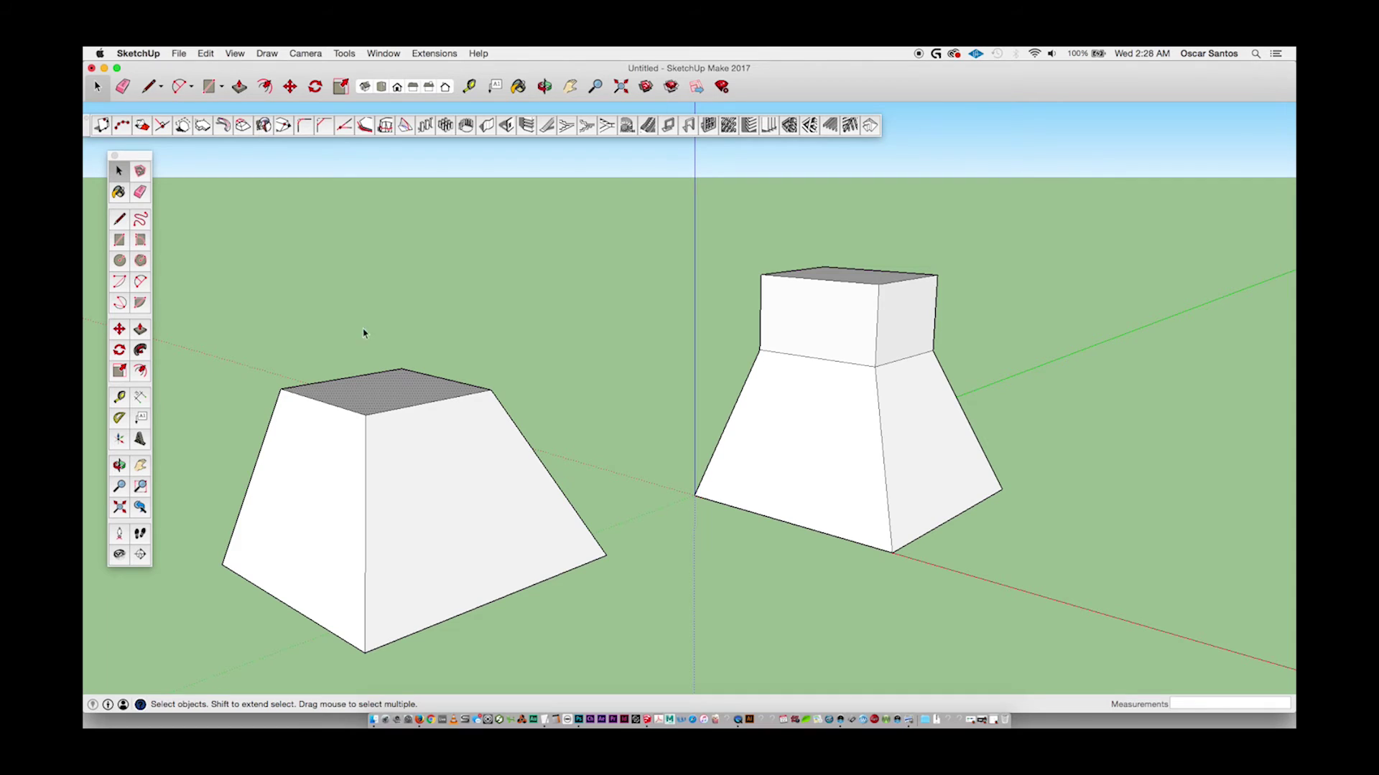
left_click(242, 126)
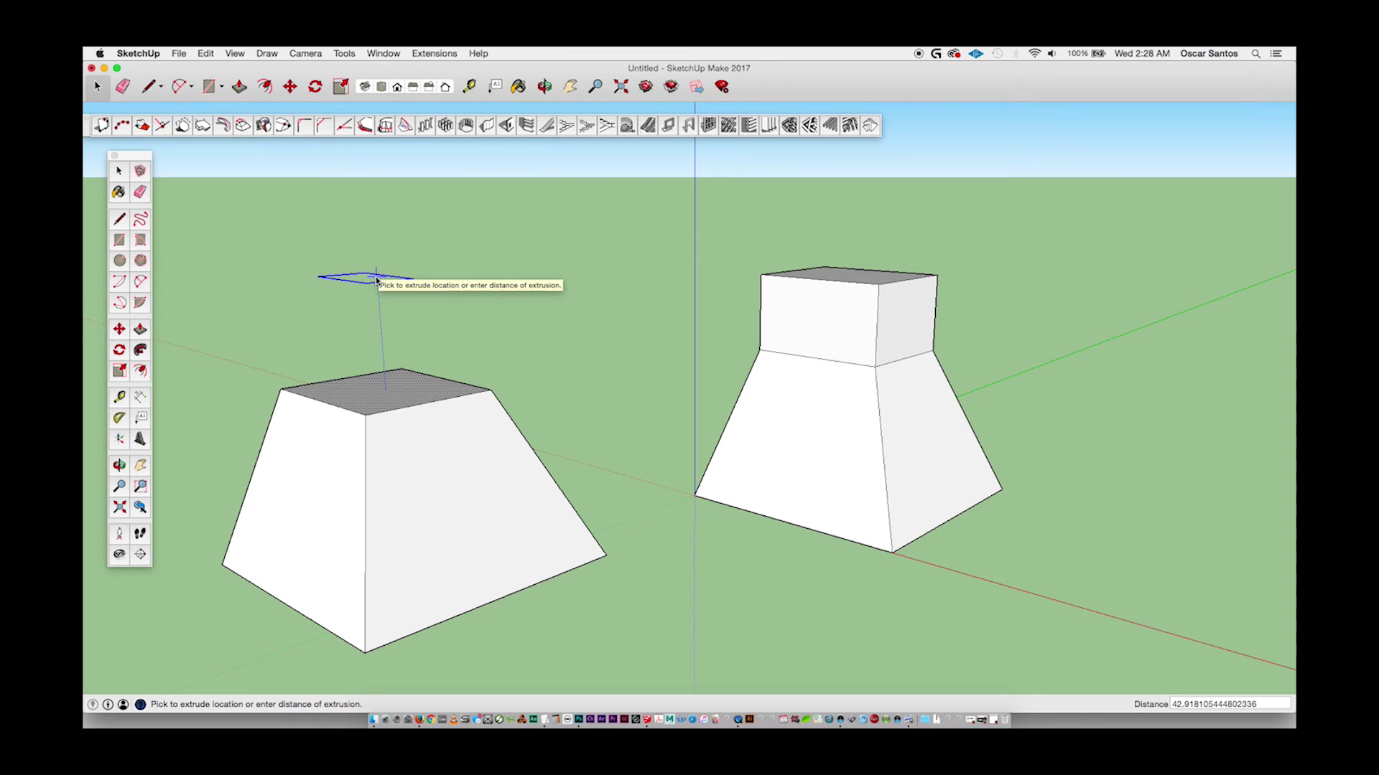
left_click(376, 280)
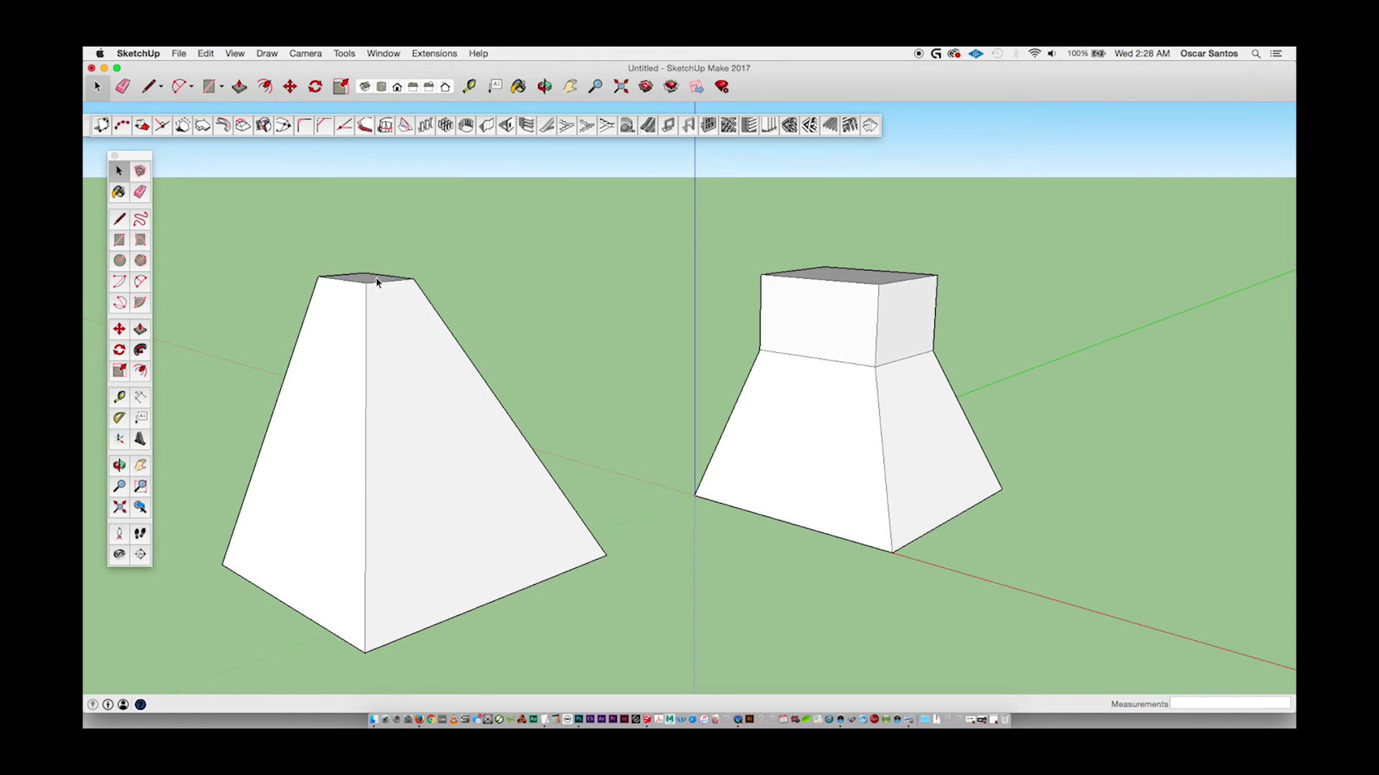
key("space")
middle_click_drag(510, 386, 952, 437)
left_click_drag(952, 438, 428, 477)
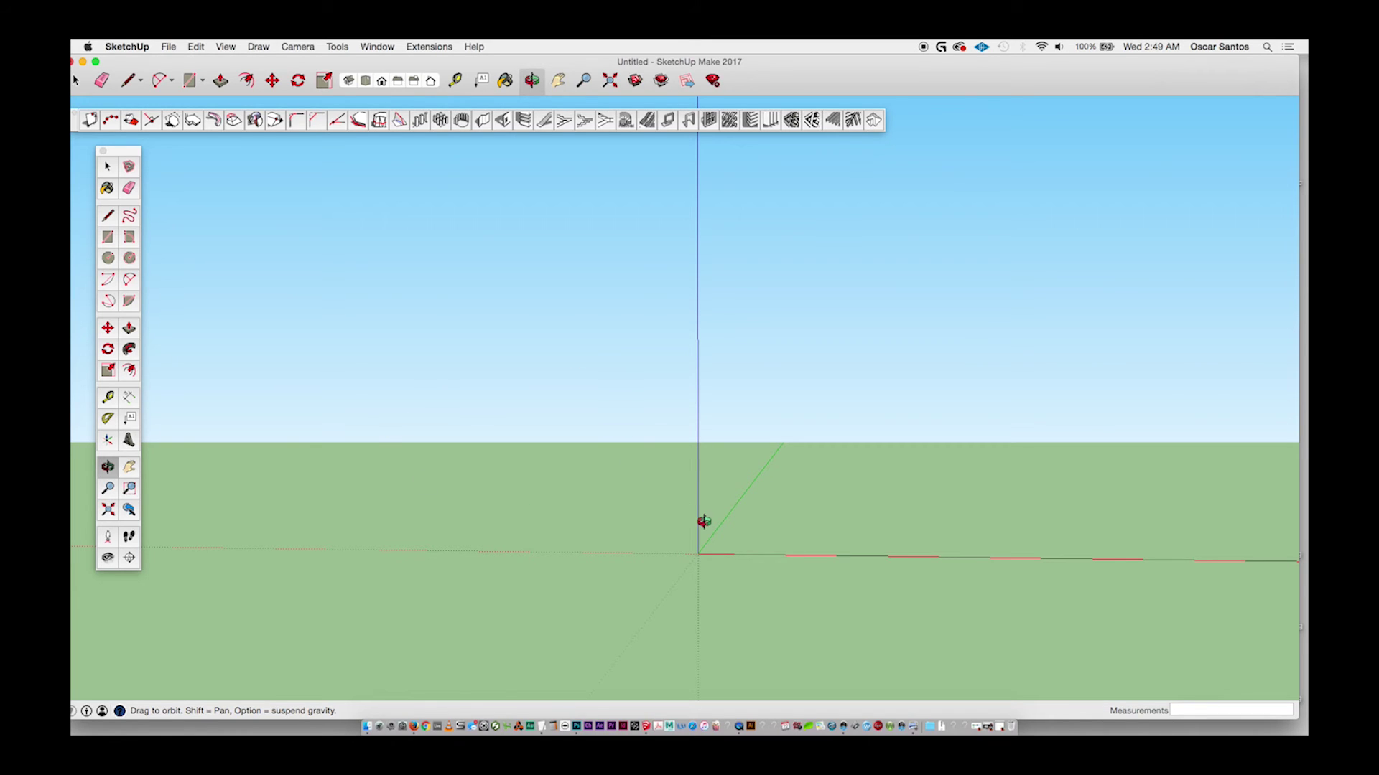
Set the empty model to parallel projection and show it in the front view.
left_click_drag(702, 523, 716, 523)
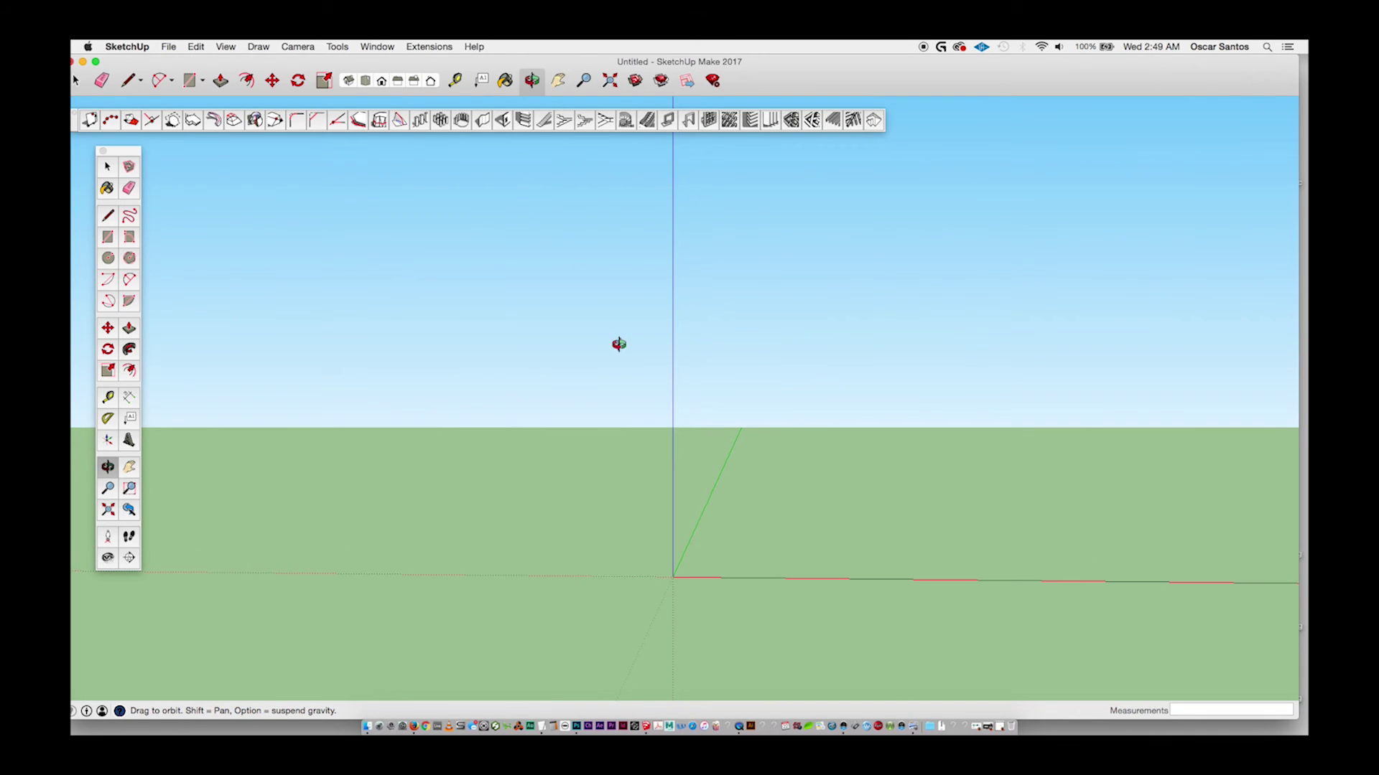
left_click(298, 46)
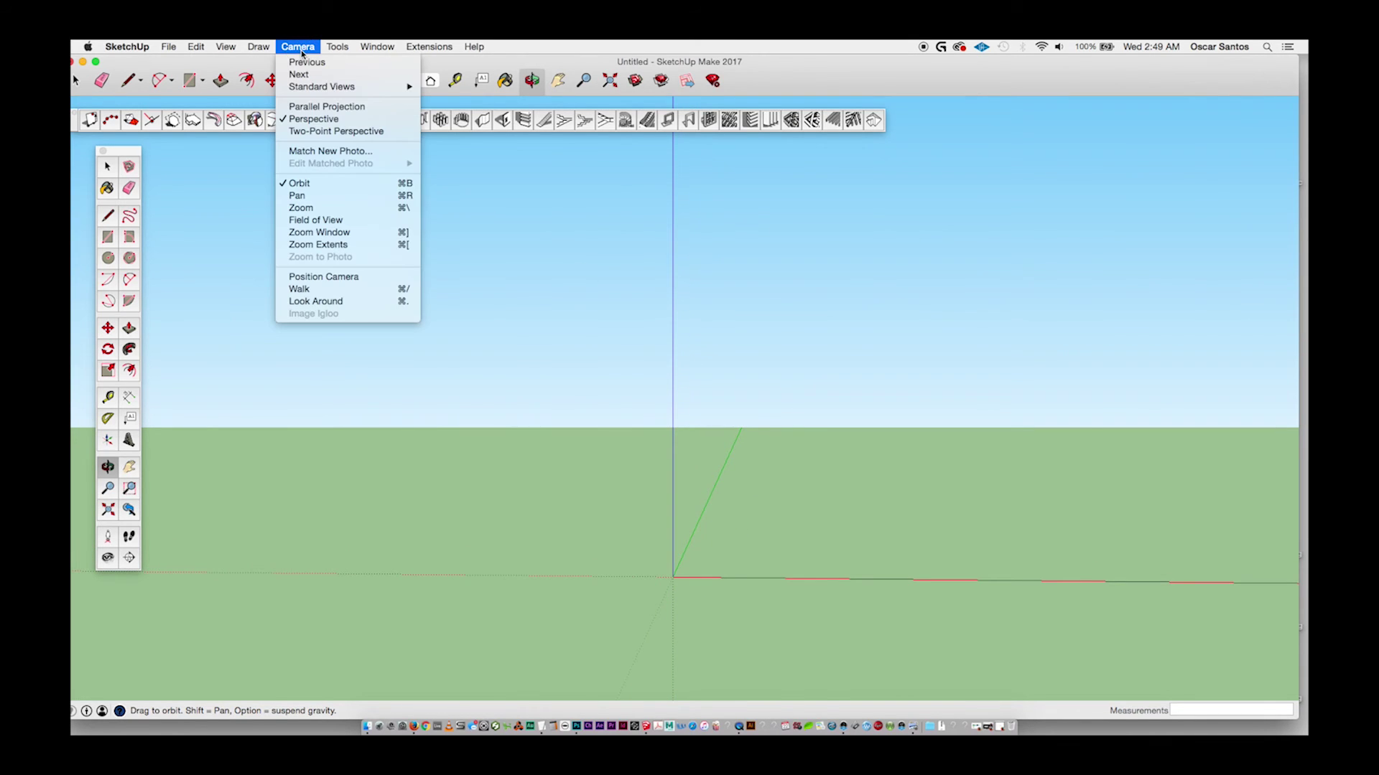
left_click(317, 107)
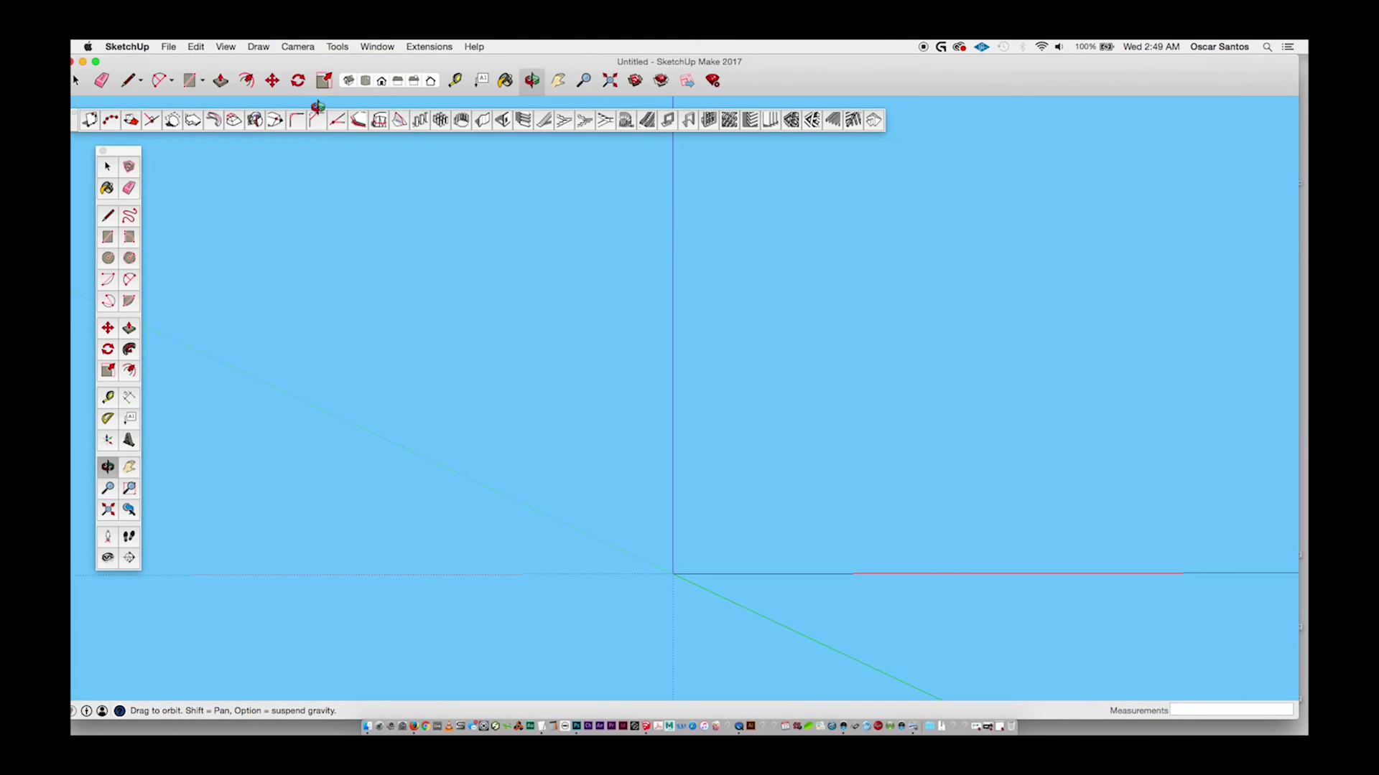
left_click(382, 83)
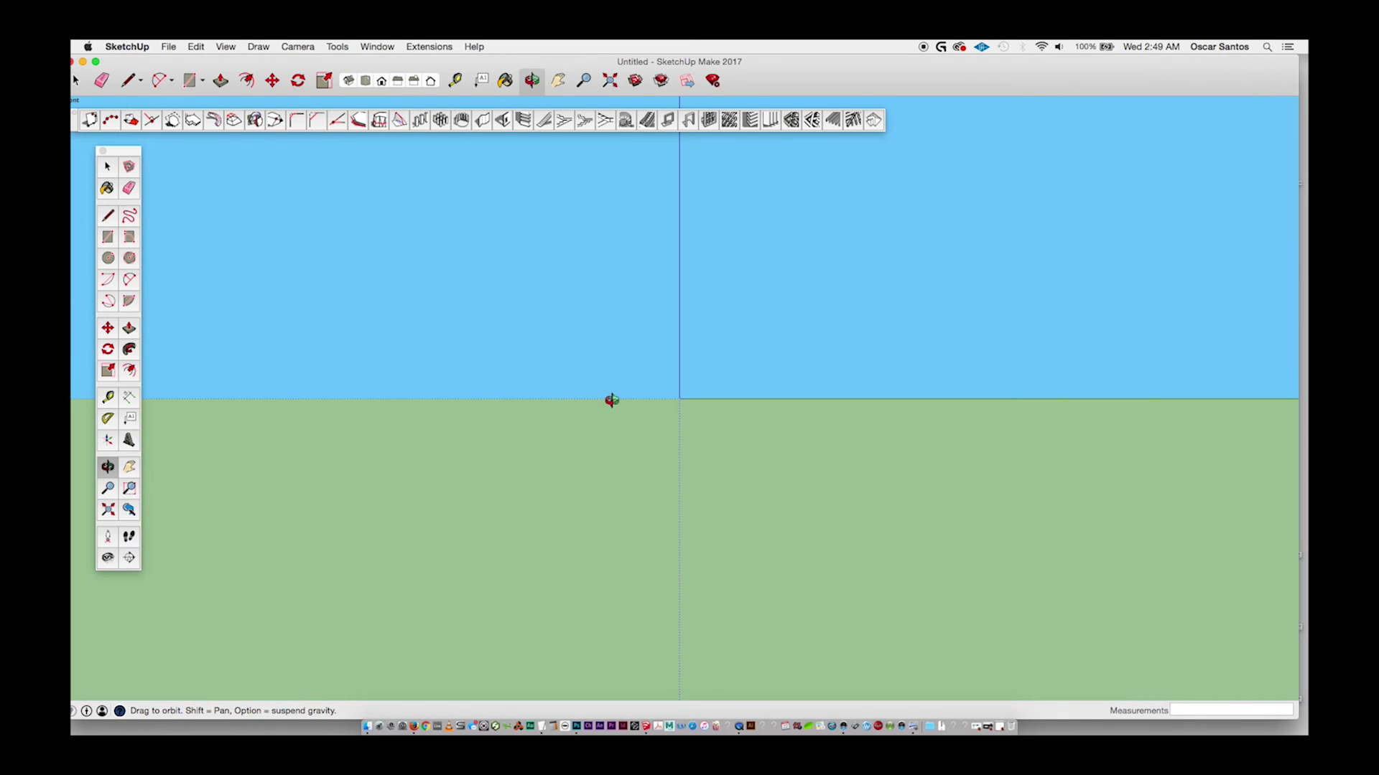
key("h")
left_click_drag(658, 369, 555, 503)
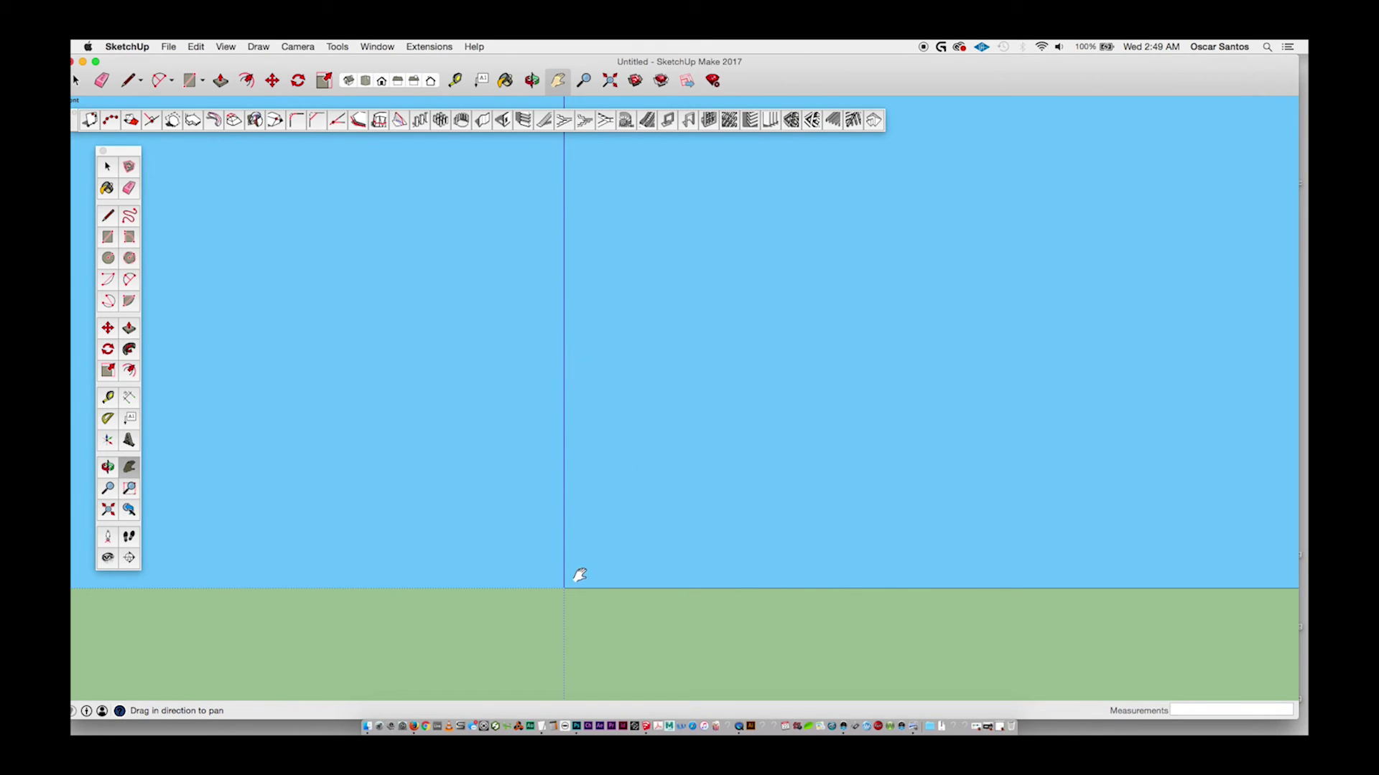
Draw a two-point arc from the origin up the blue axis, bulging about 3 5/8" toward the positive red side.
left_click(127, 281)
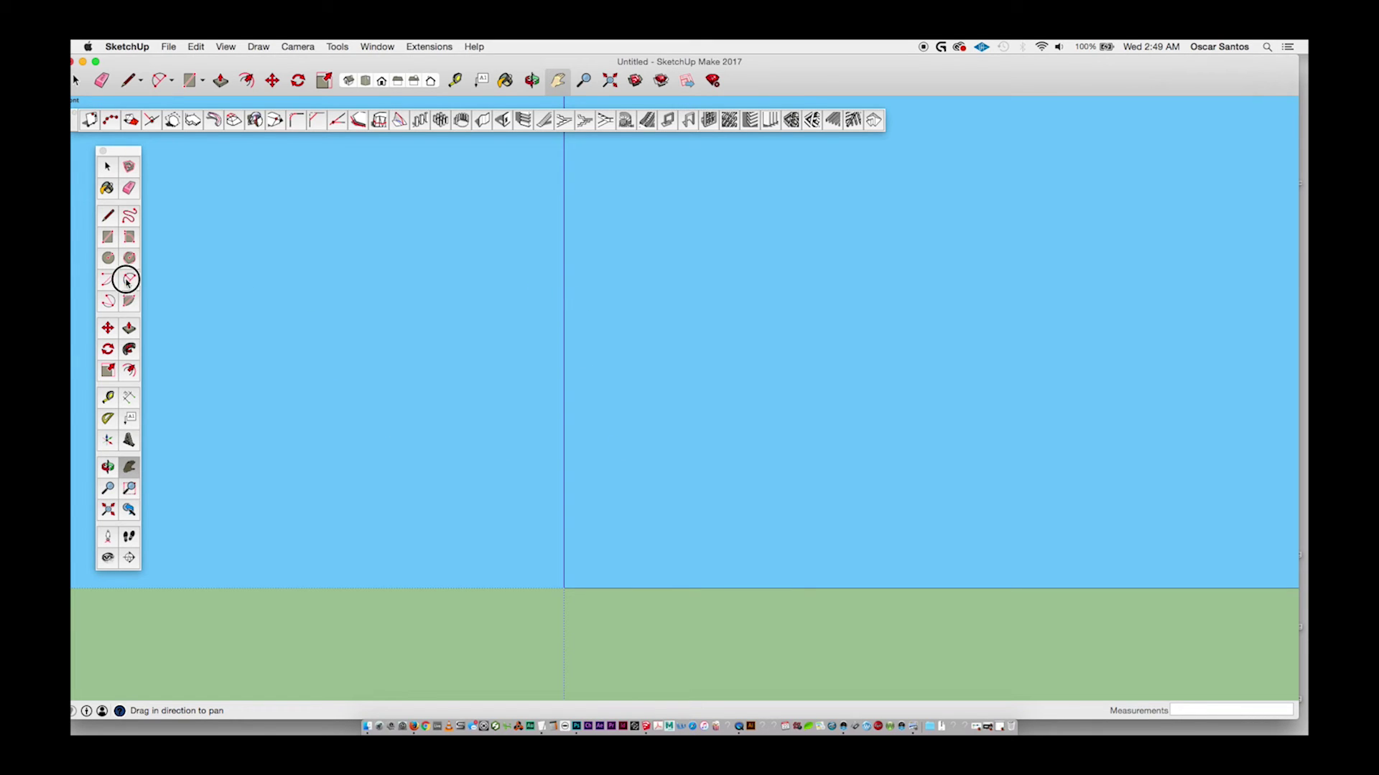
left_click(564, 588)
left_click(564, 401)
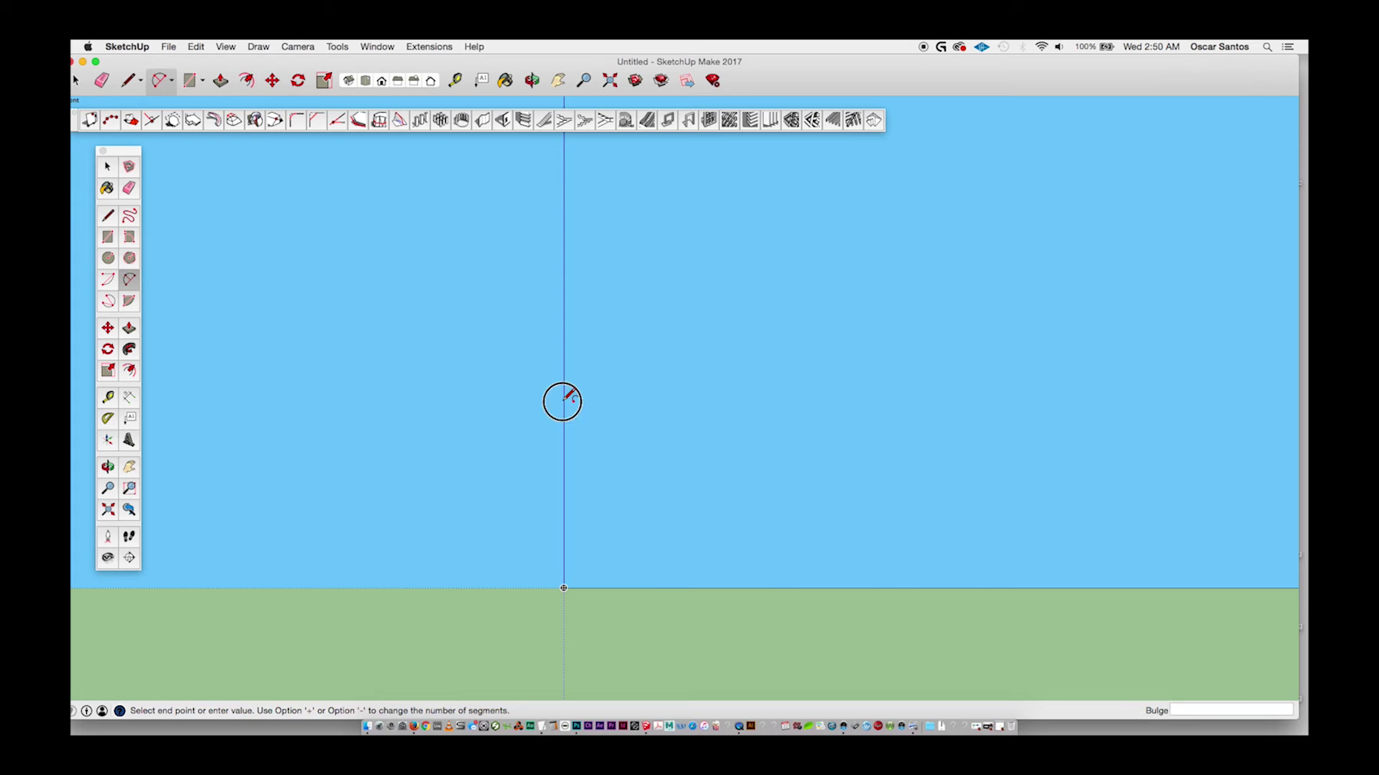
left_click(603, 395)
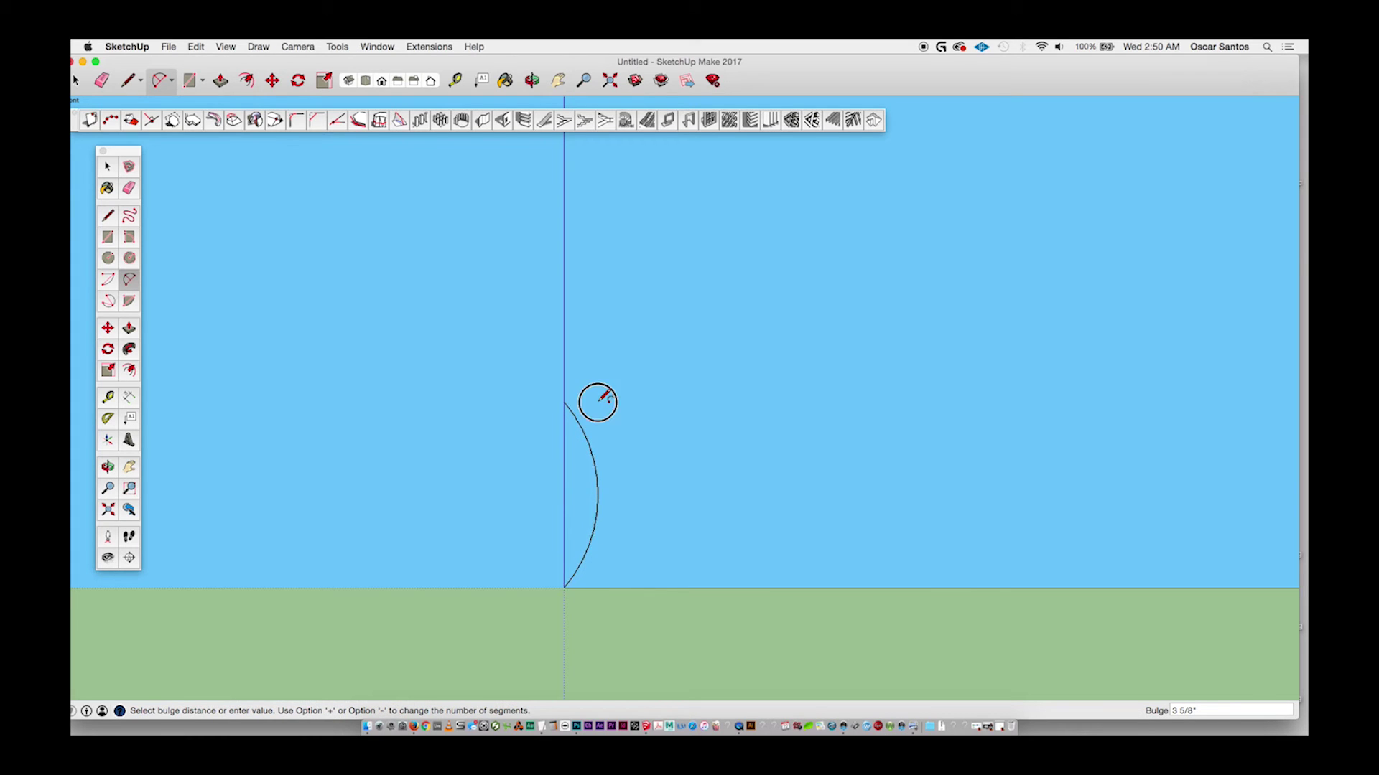
Draw a second arc from the upper half of the first arc to the blue axis above it, bulging toward positive red.
left_click(597, 478)
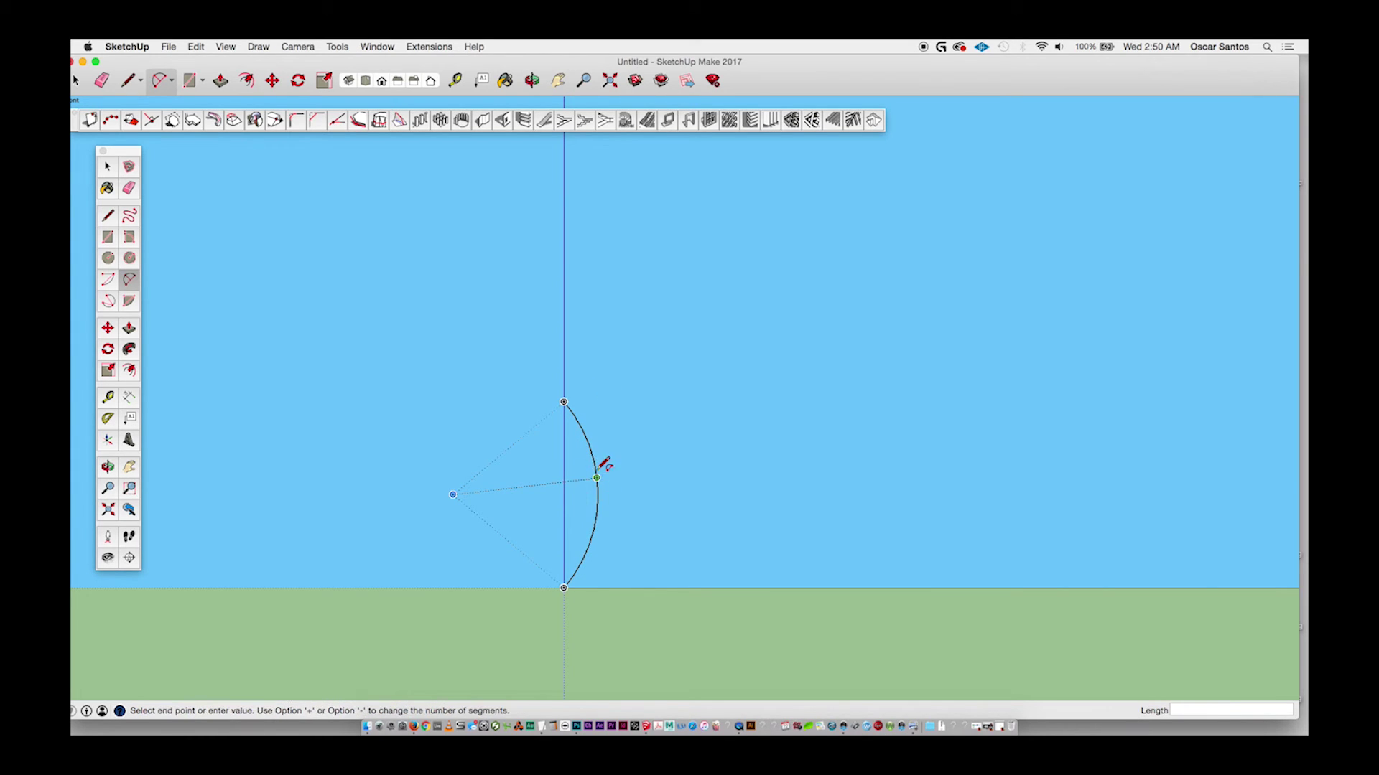
left_click(564, 359)
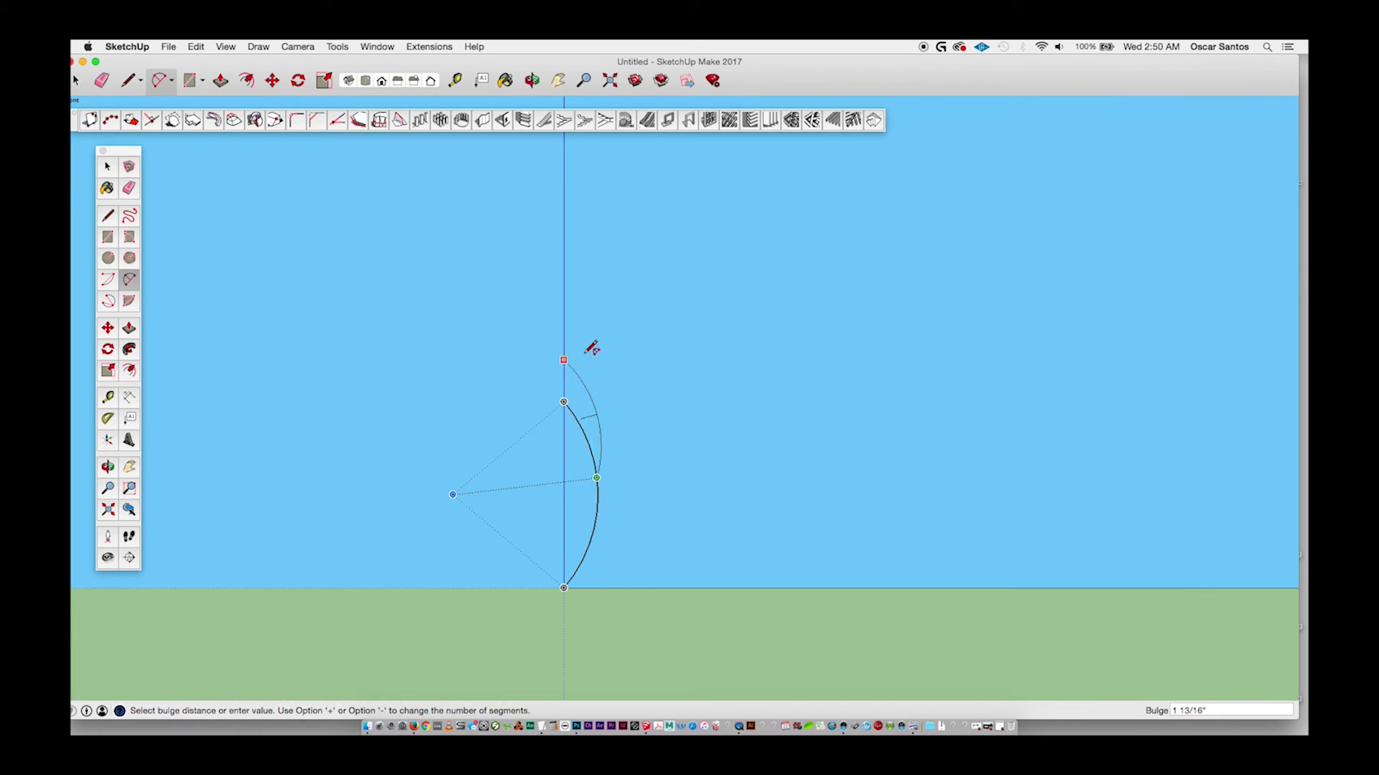
left_click(596, 379)
Draw an arc upward from the second arc's upper part with about 2 15/16" bulge, and a 3/4" bulge arc from its end to the second arc's top.
left_click(594, 379)
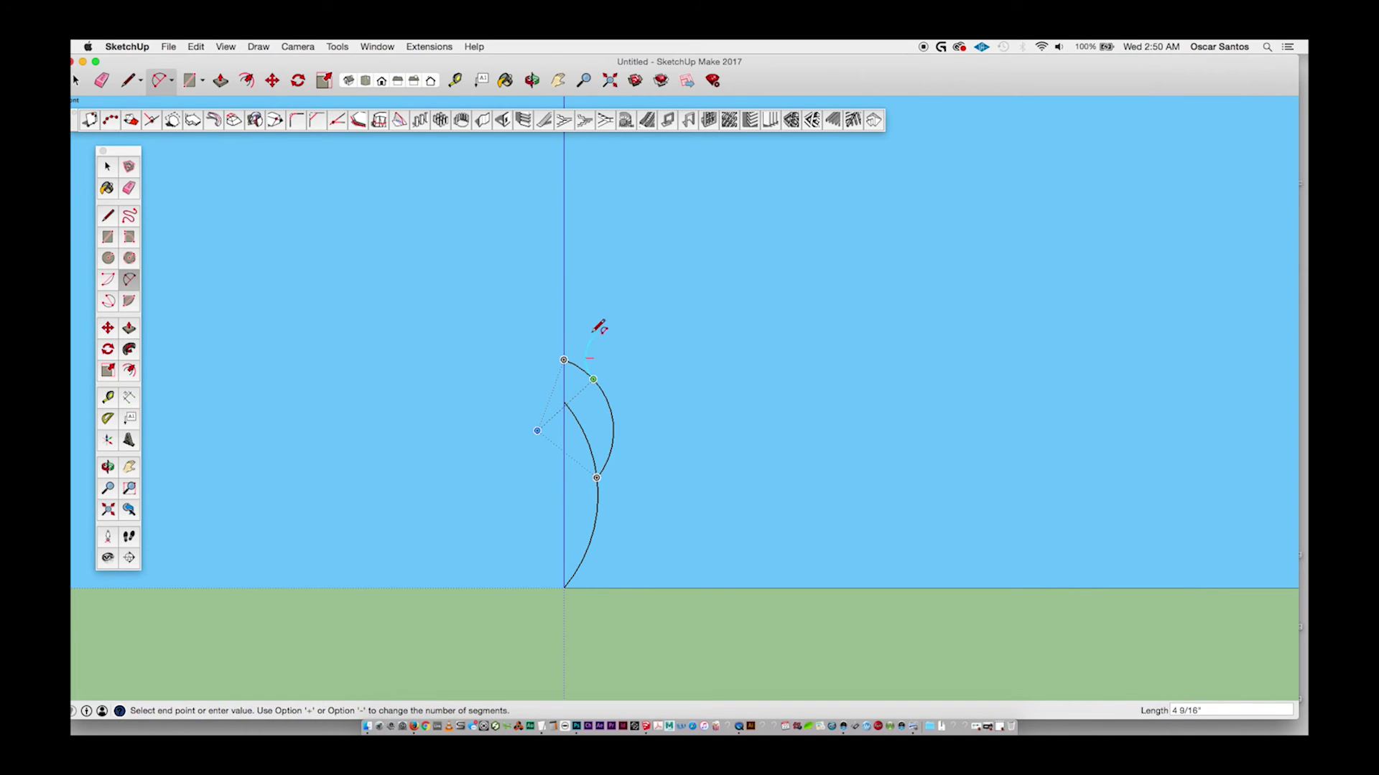
left_click(566, 308)
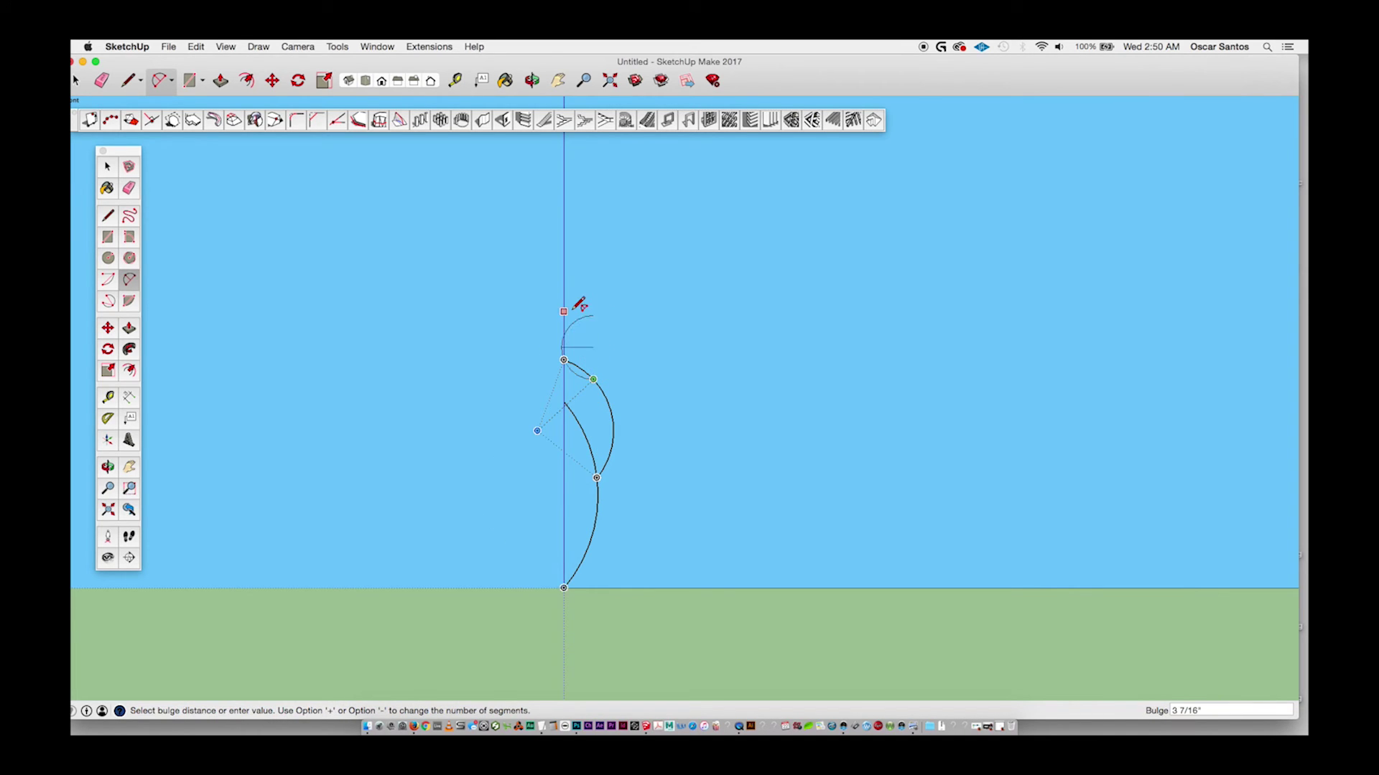
left_click(621, 344)
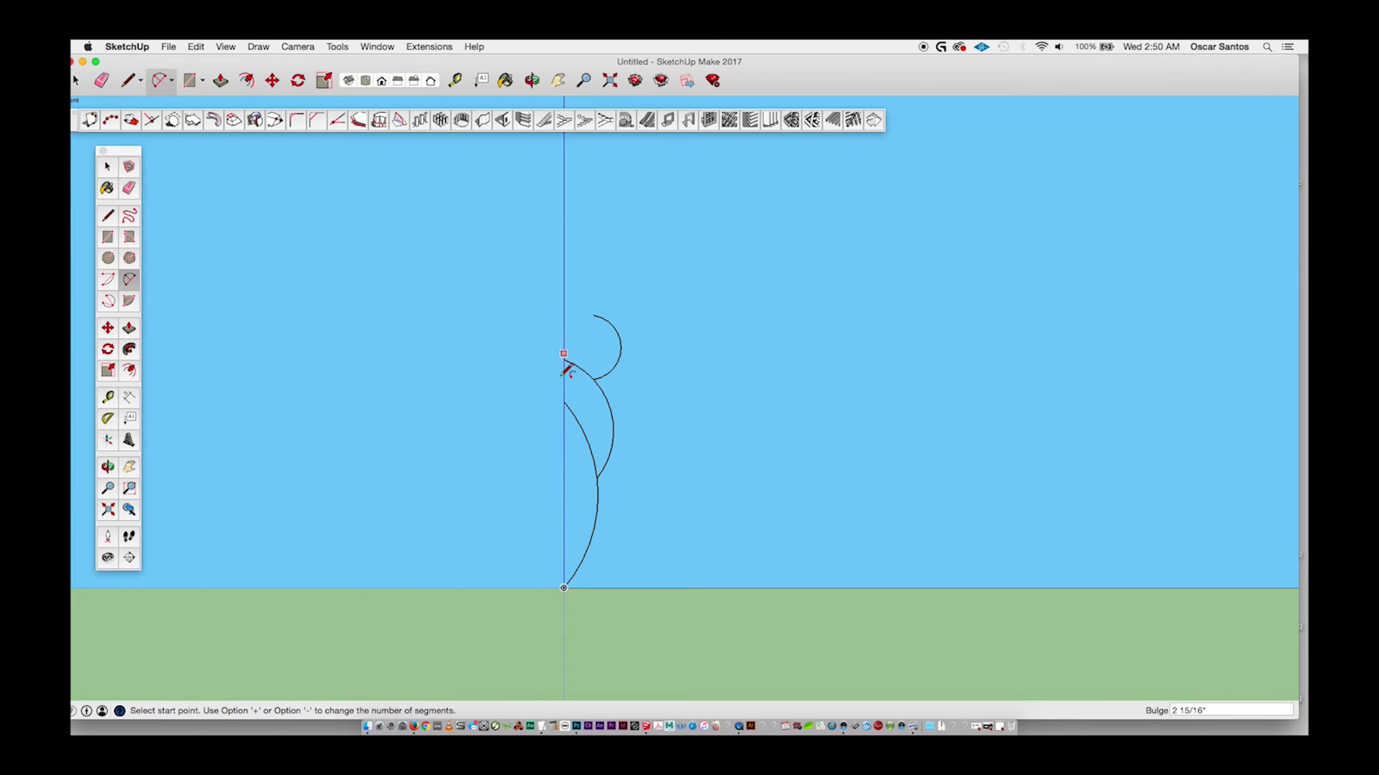
left_click(593, 316)
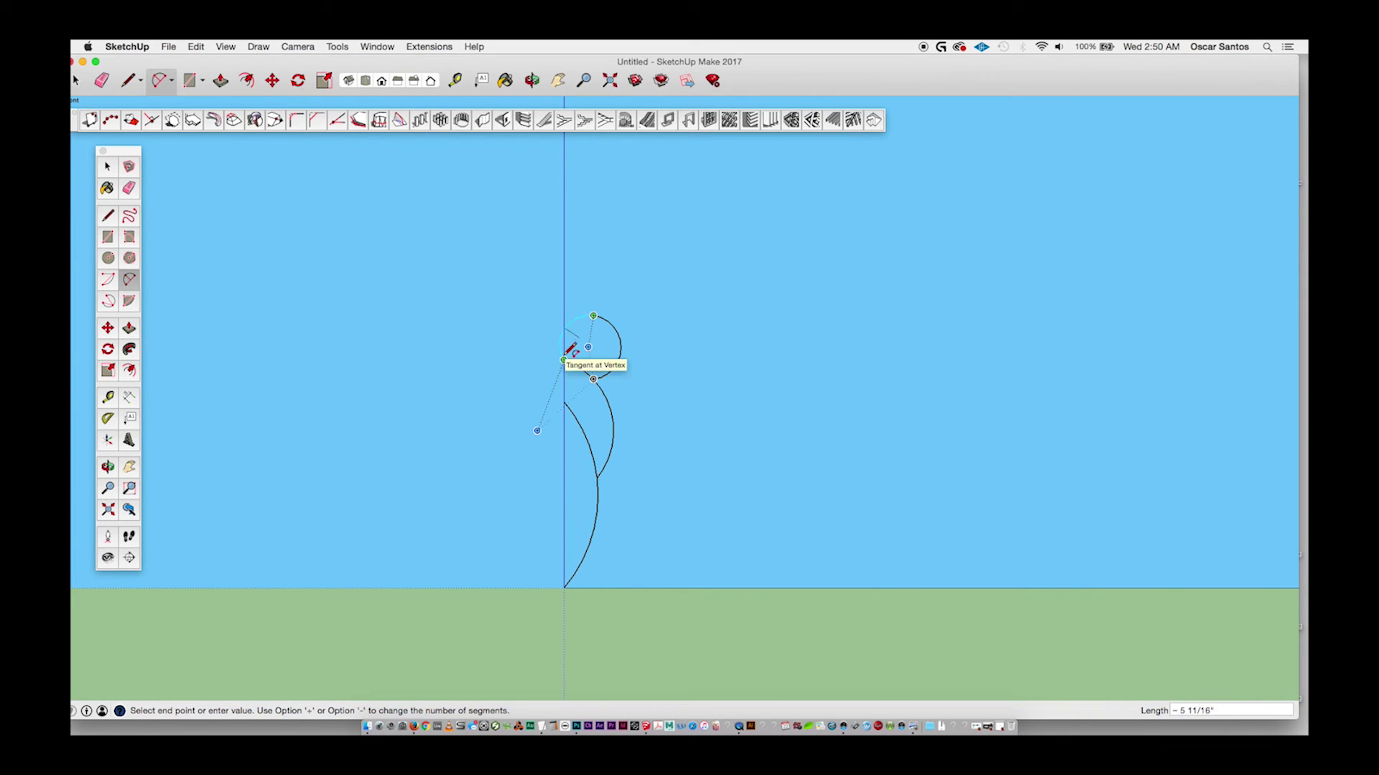
left_click(564, 360)
left_click(584, 344)
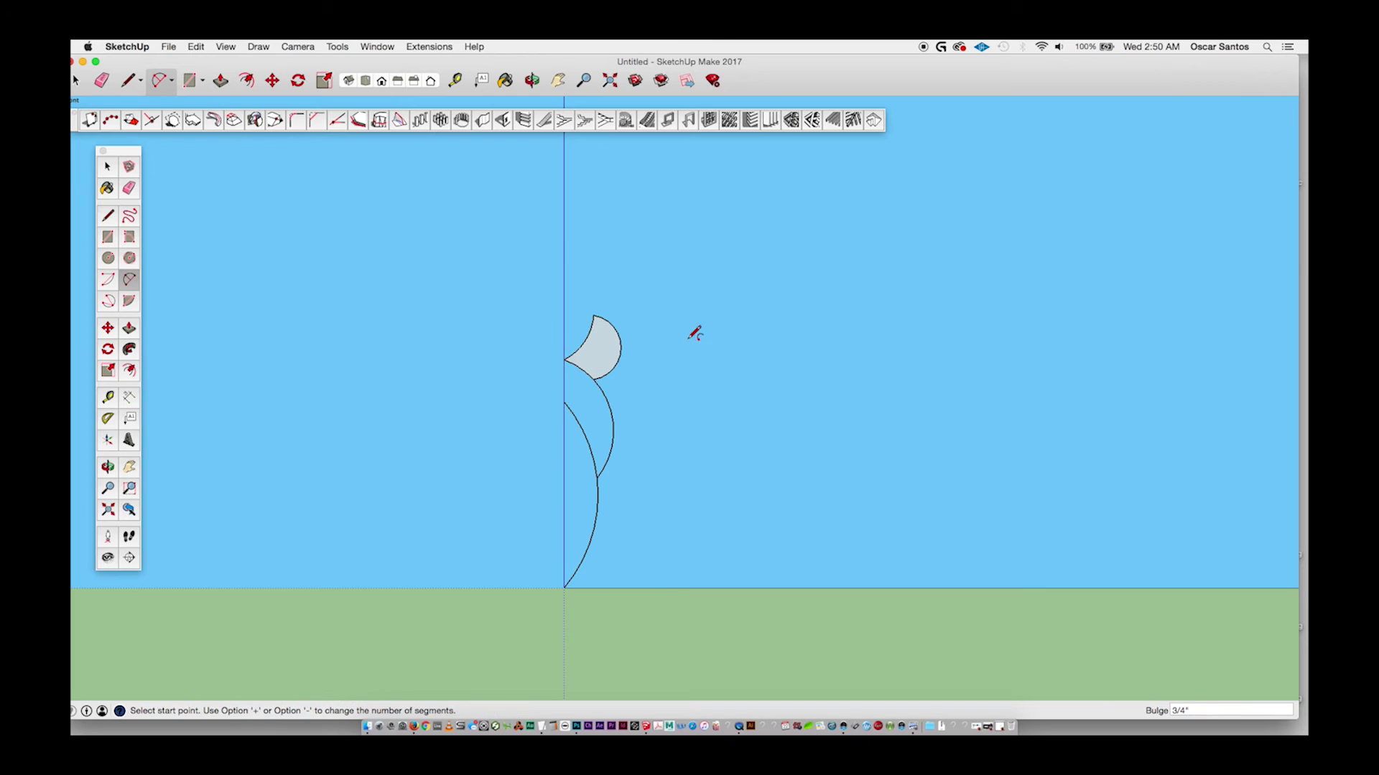
Delete the second arc's short segment between the blue axis and the start of the uppermost outward arc.
key("space")
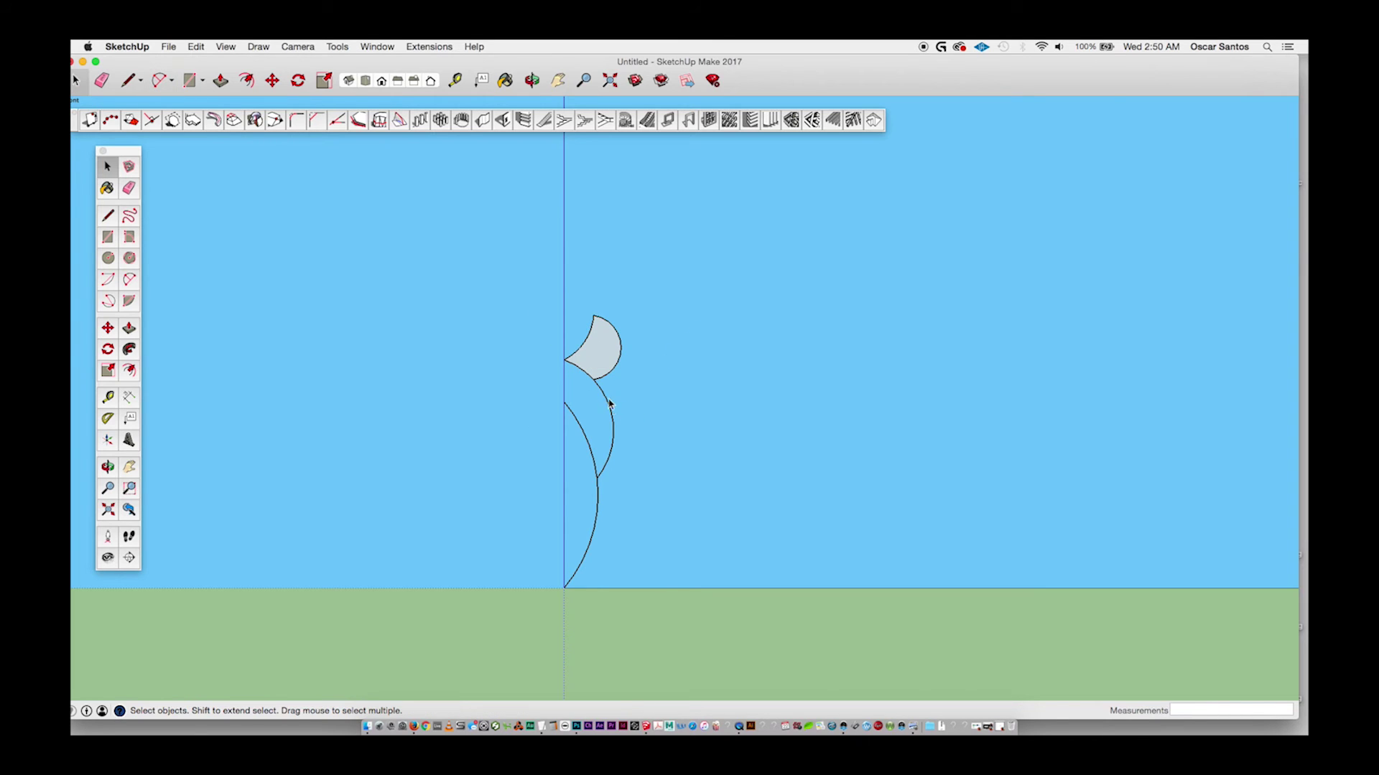
key("Delete")
left_click(579, 370)
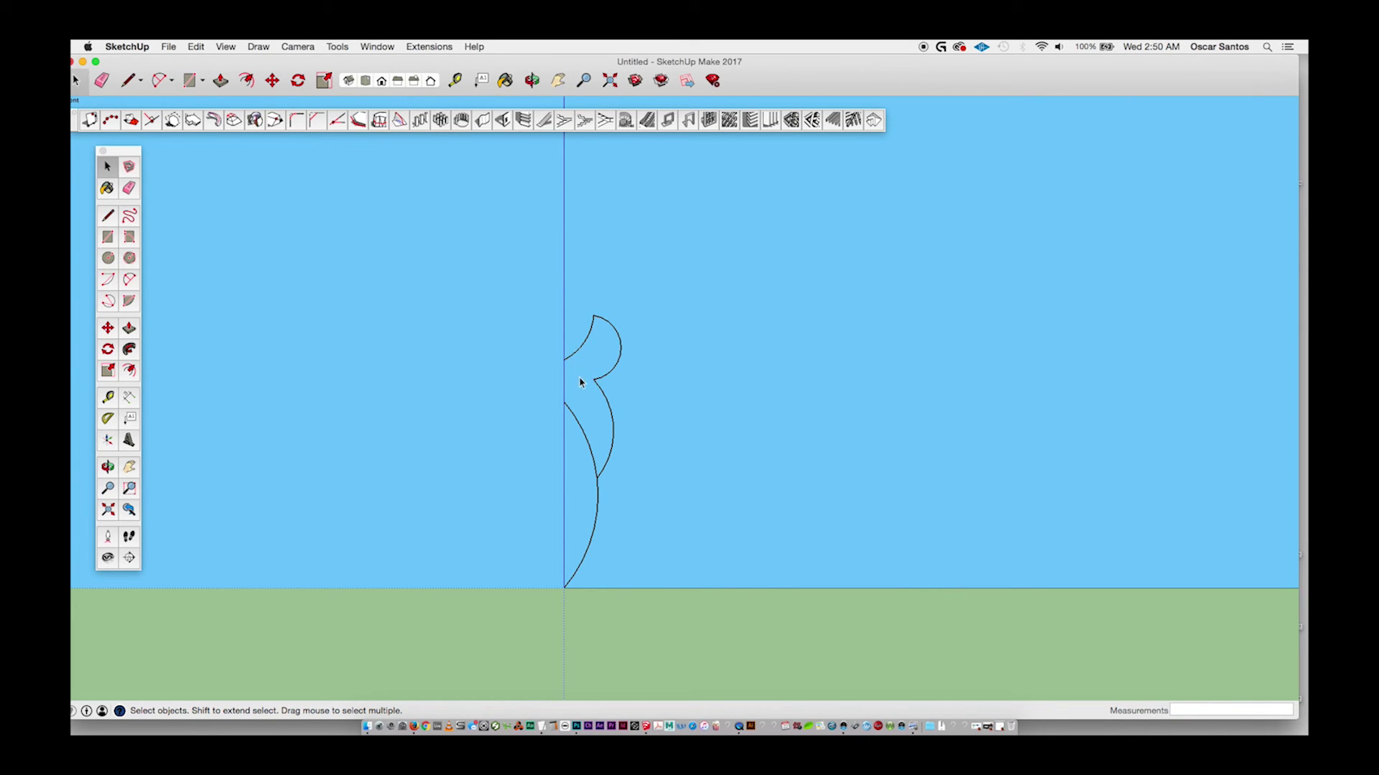
Delete the first arc's upper segment inside the profile and switch the camera to Perspective projection.
key("Delete")
left_click(297, 46)
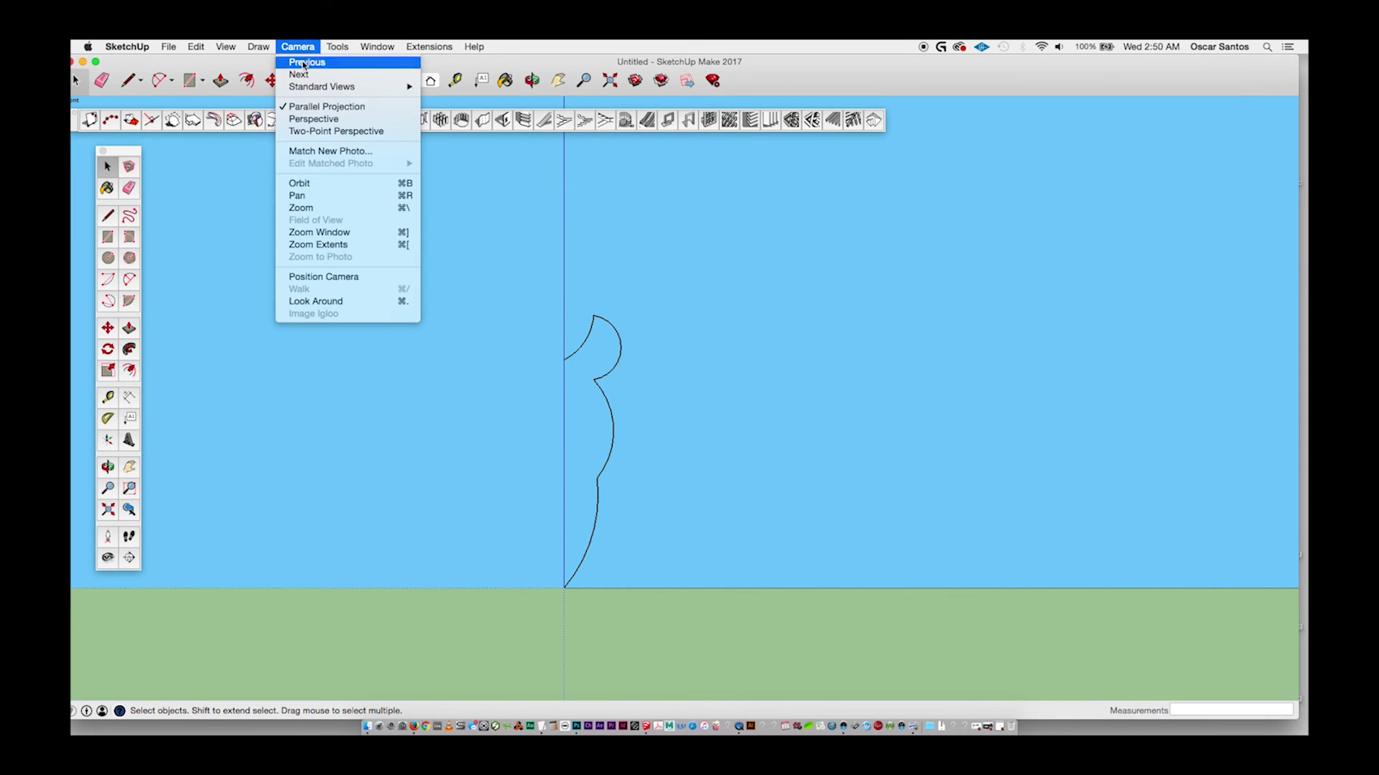
left_click(311, 115)
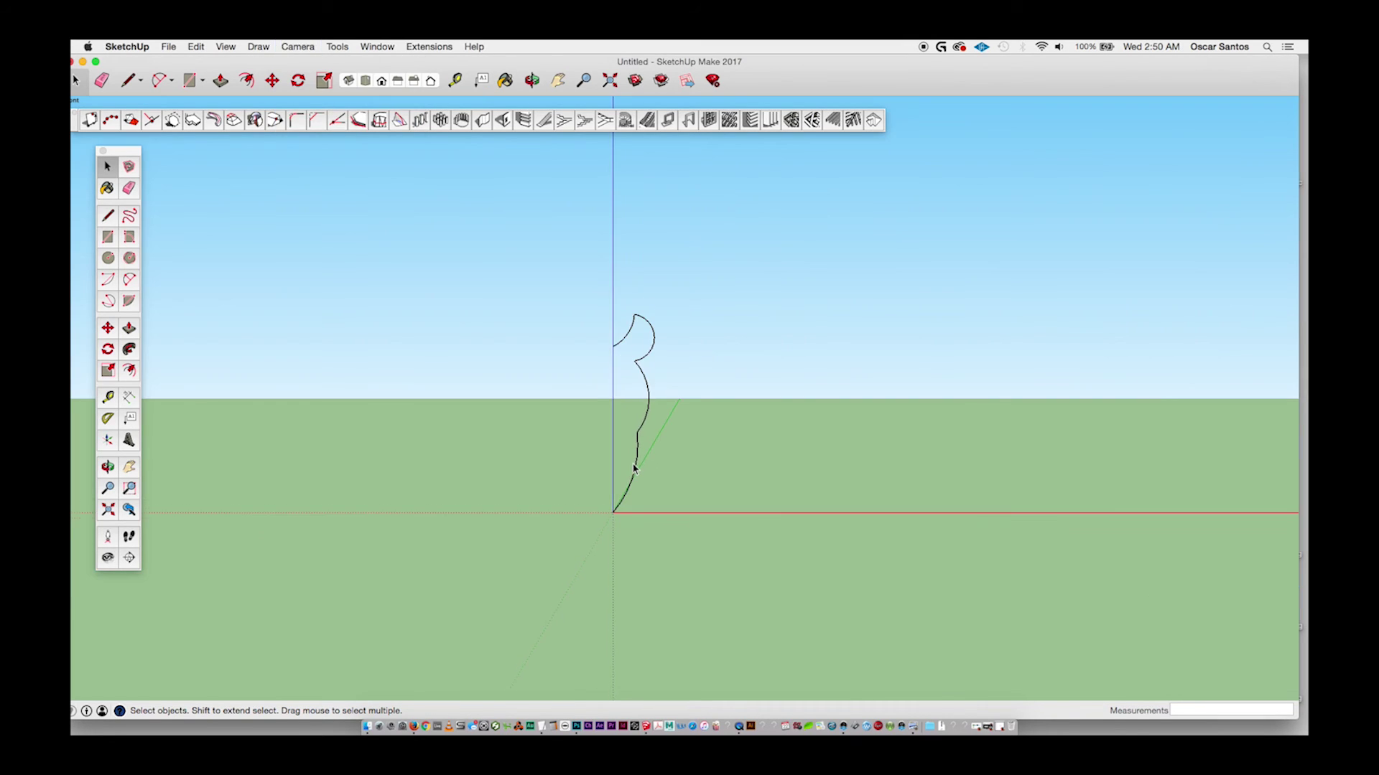
Revolve the whole curved profile 360° with 10 segments and scale 1.0, about the blue axis from the origin to the profile's upper end.
key("o")
mouse_move(655, 412)
left_mouse_down()
mouse_move(505, 524)
mouse_move(718, 495)
mouse_move(972, 394)
mouse_move(591, 455)
mouse_move(534, 446)
mouse_move(653, 418)
left_mouse_up()
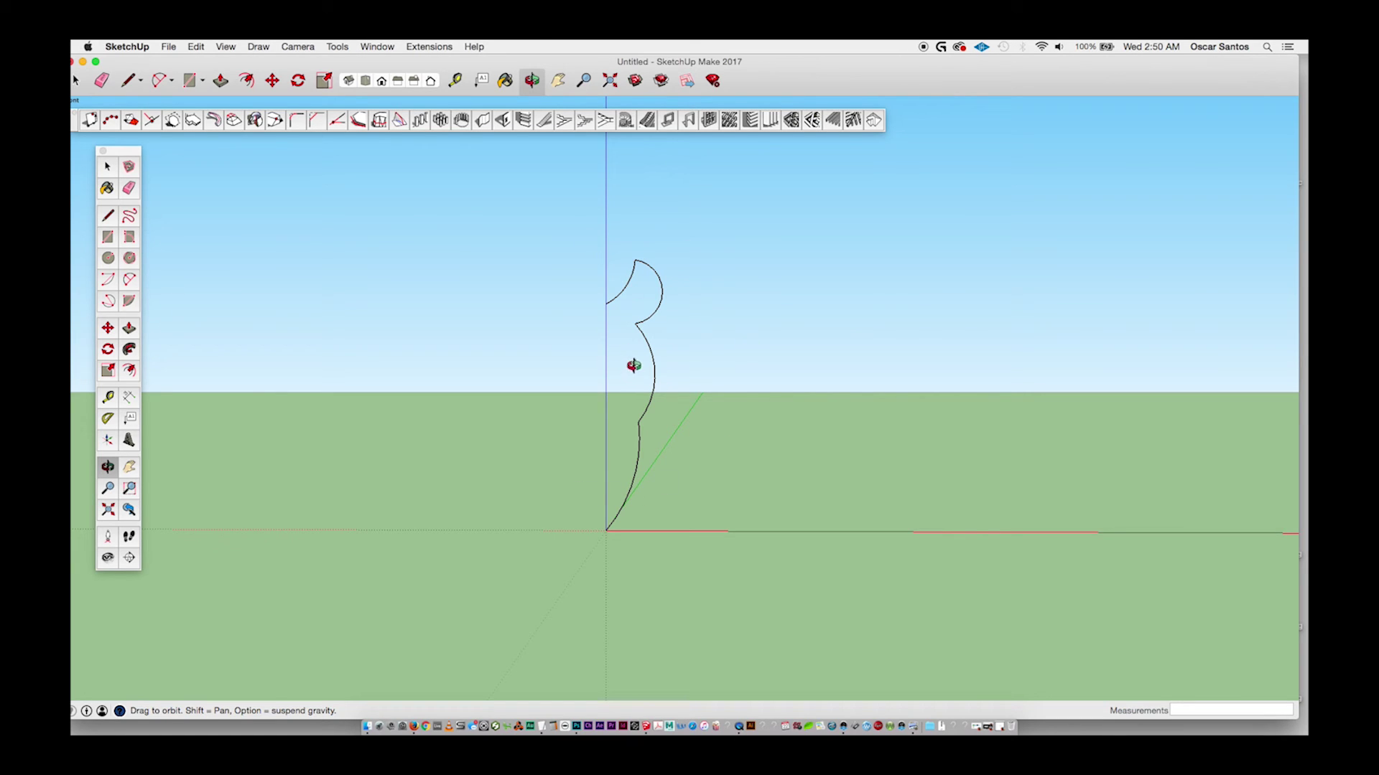
key("space")
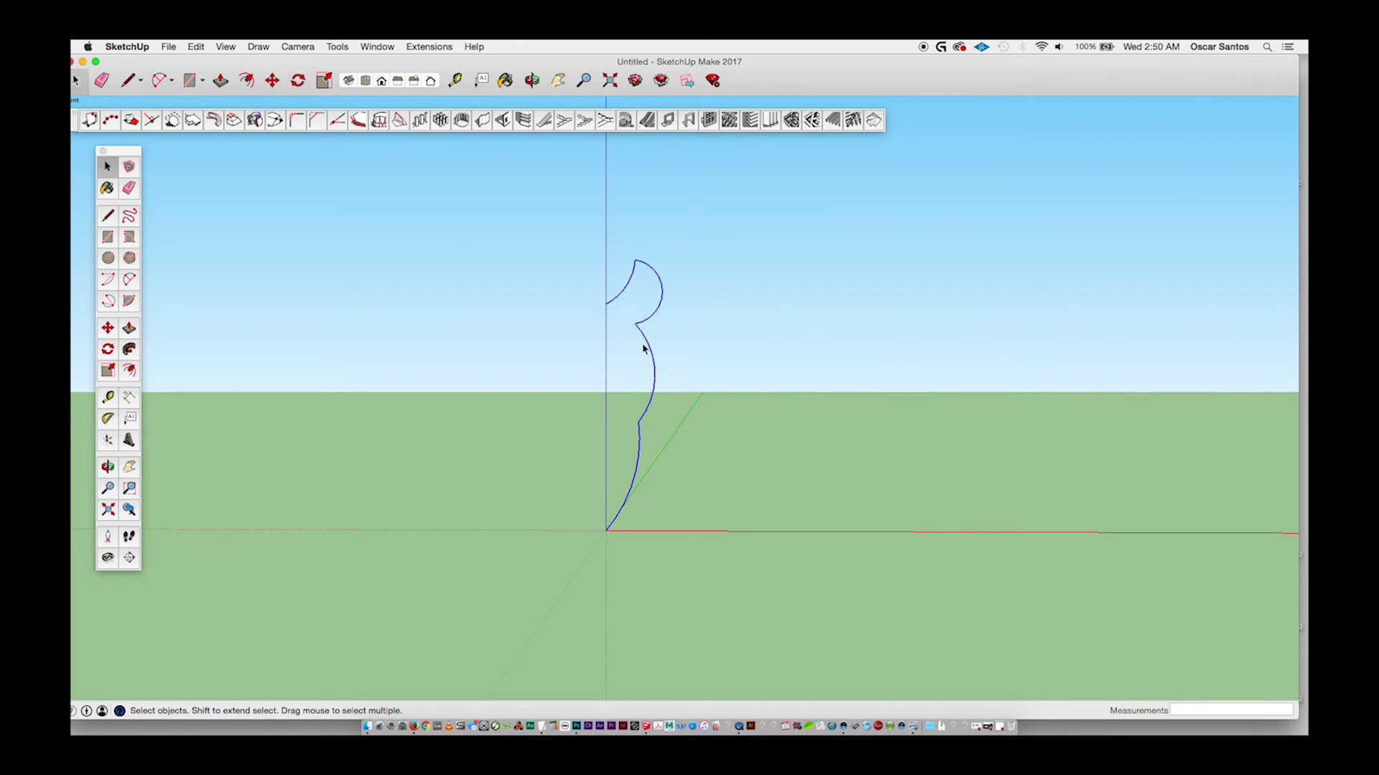
left_click(254, 122)
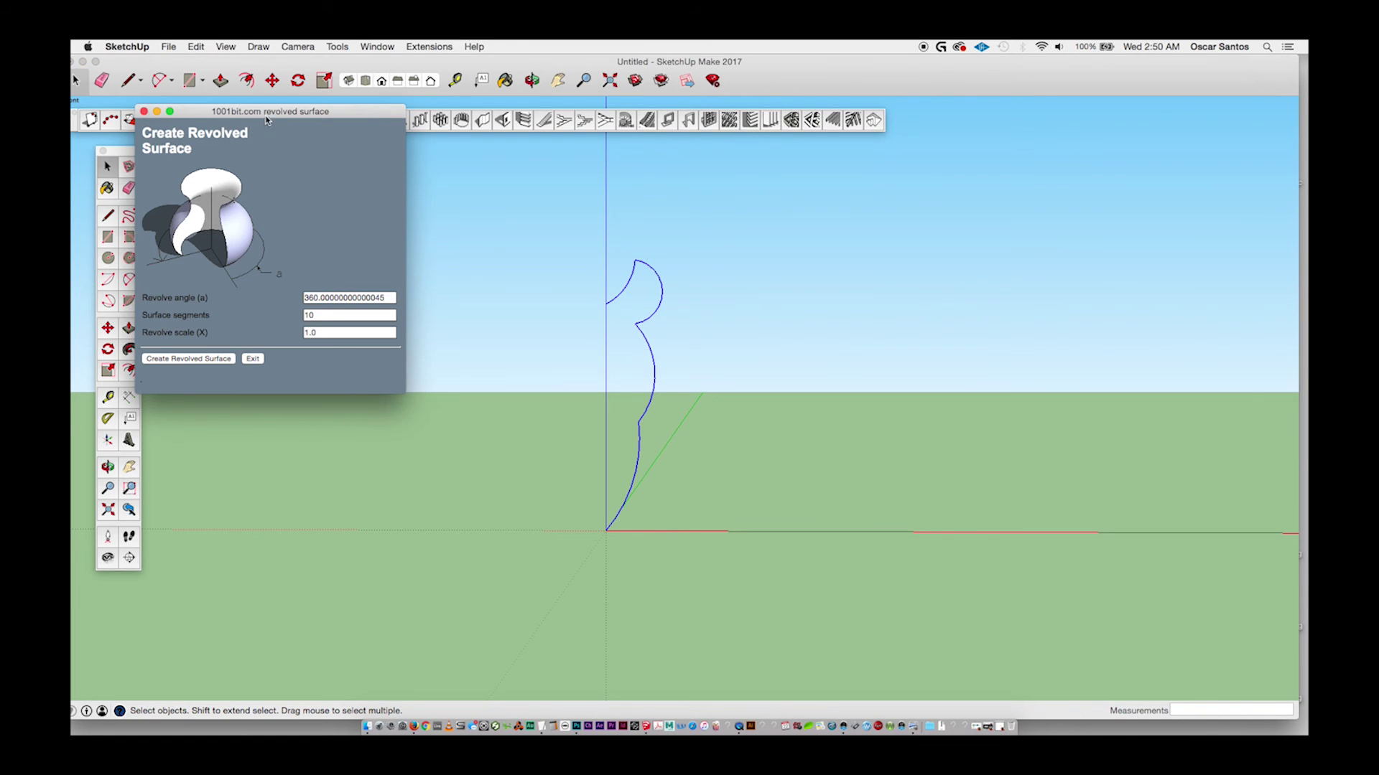
left_click_drag(266, 119, 386, 216)
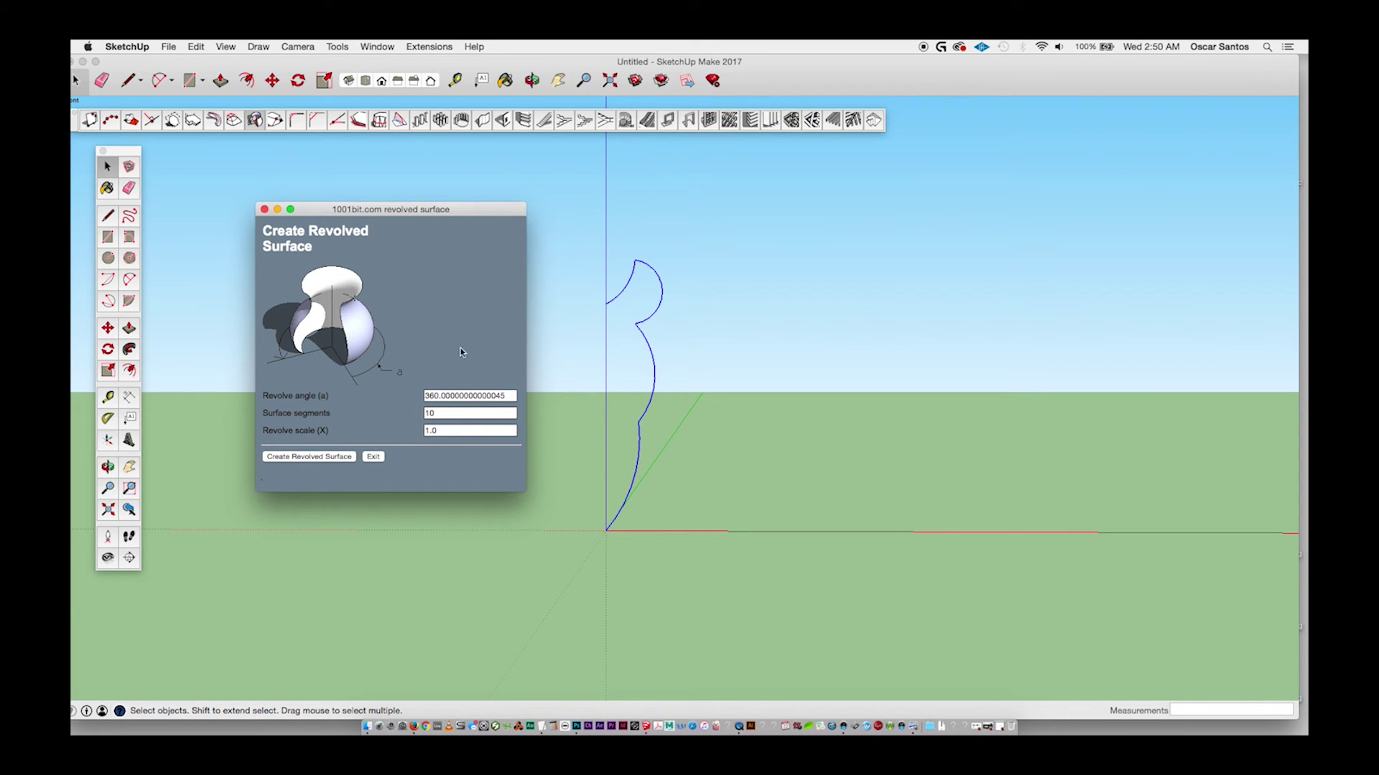
left_click(441, 415)
double_click(428, 413)
left_click(441, 414)
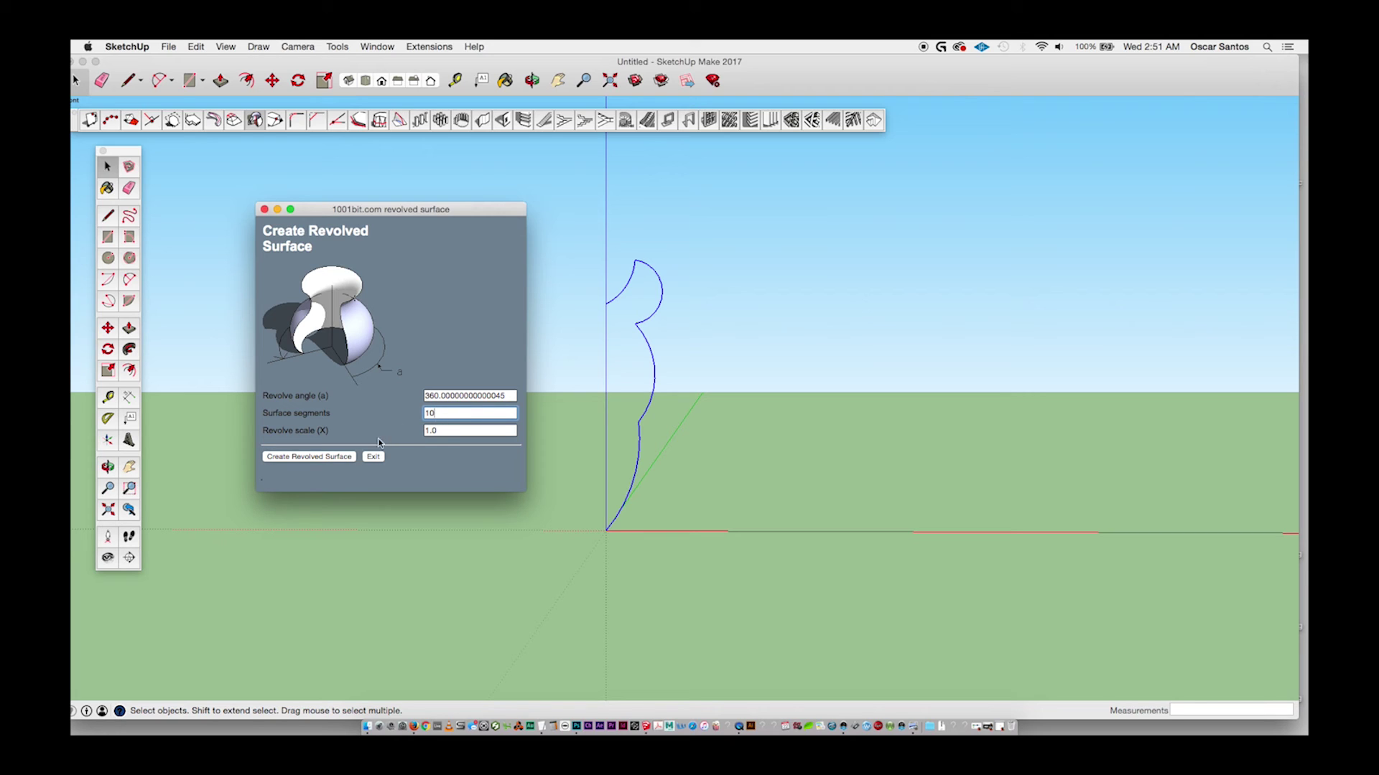
left_click(330, 458)
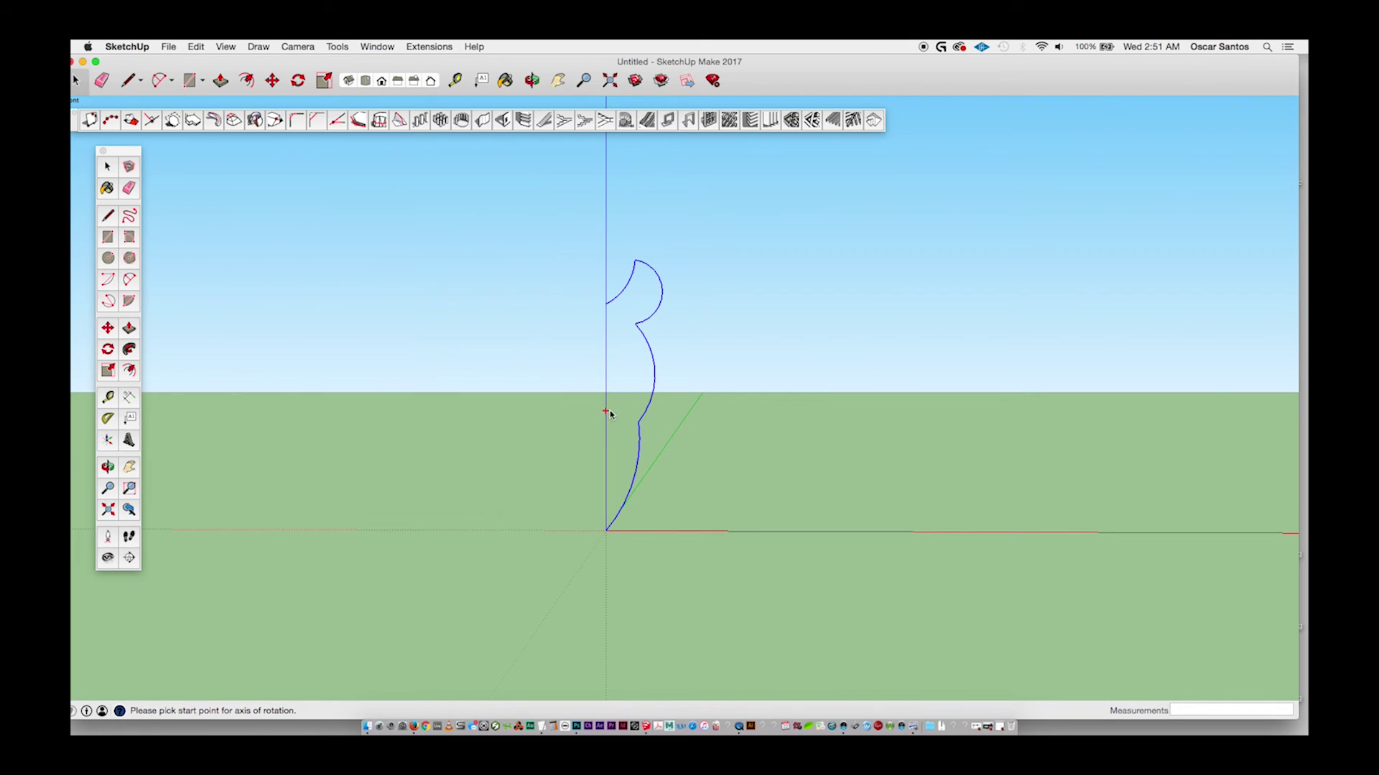
left_click(607, 531)
left_click(604, 307)
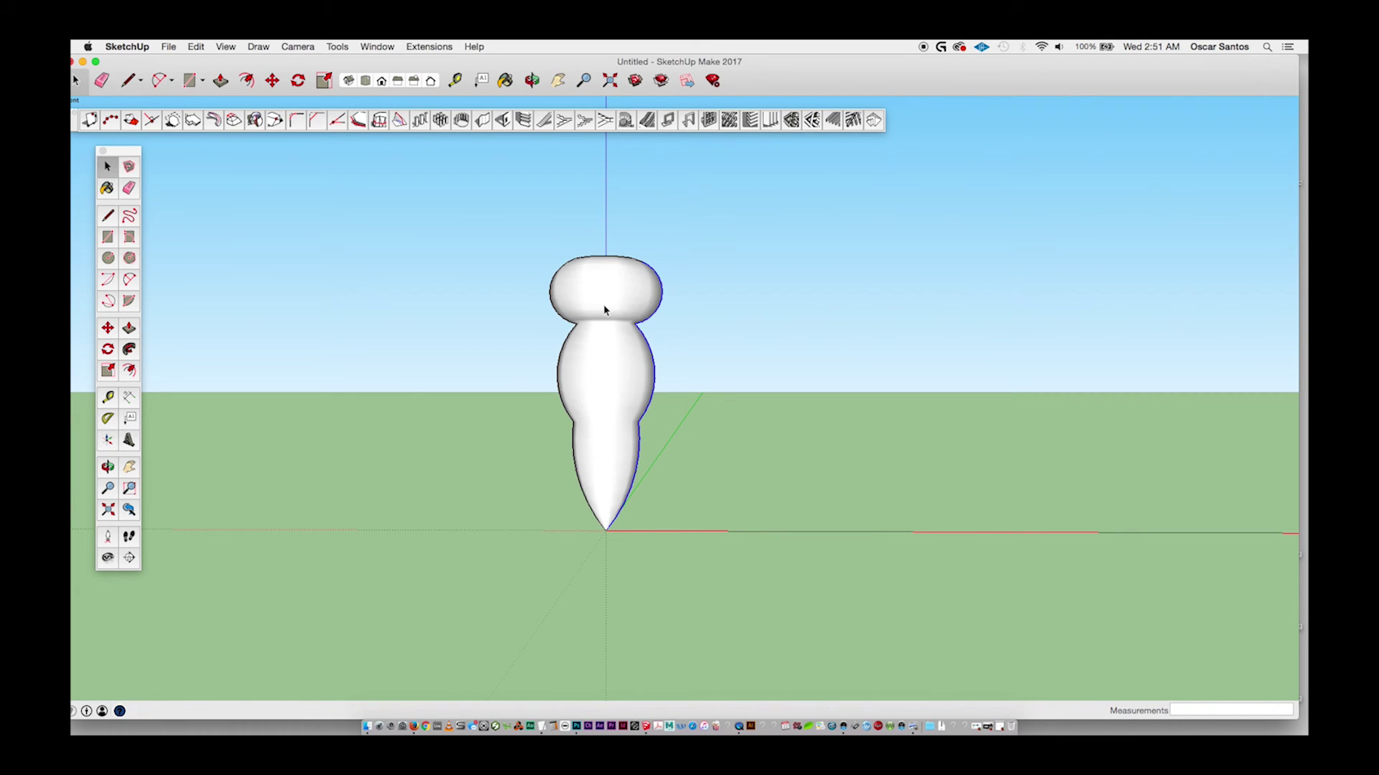
Inspect the revolved solid up close and undo it.
scroll(737, 415, "down", 2)
scroll(737, 417, "up", 4)
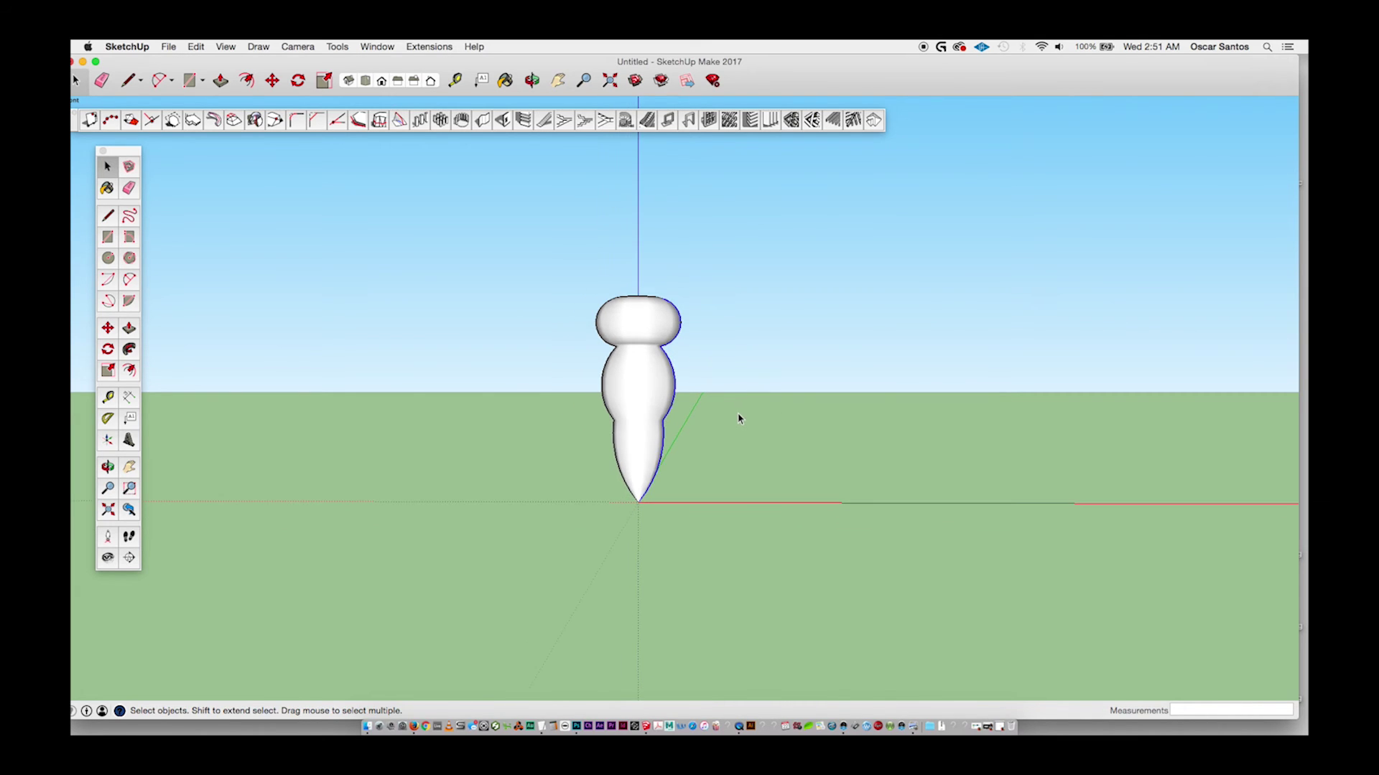
middle_click_drag(533, 322, 617, 441)
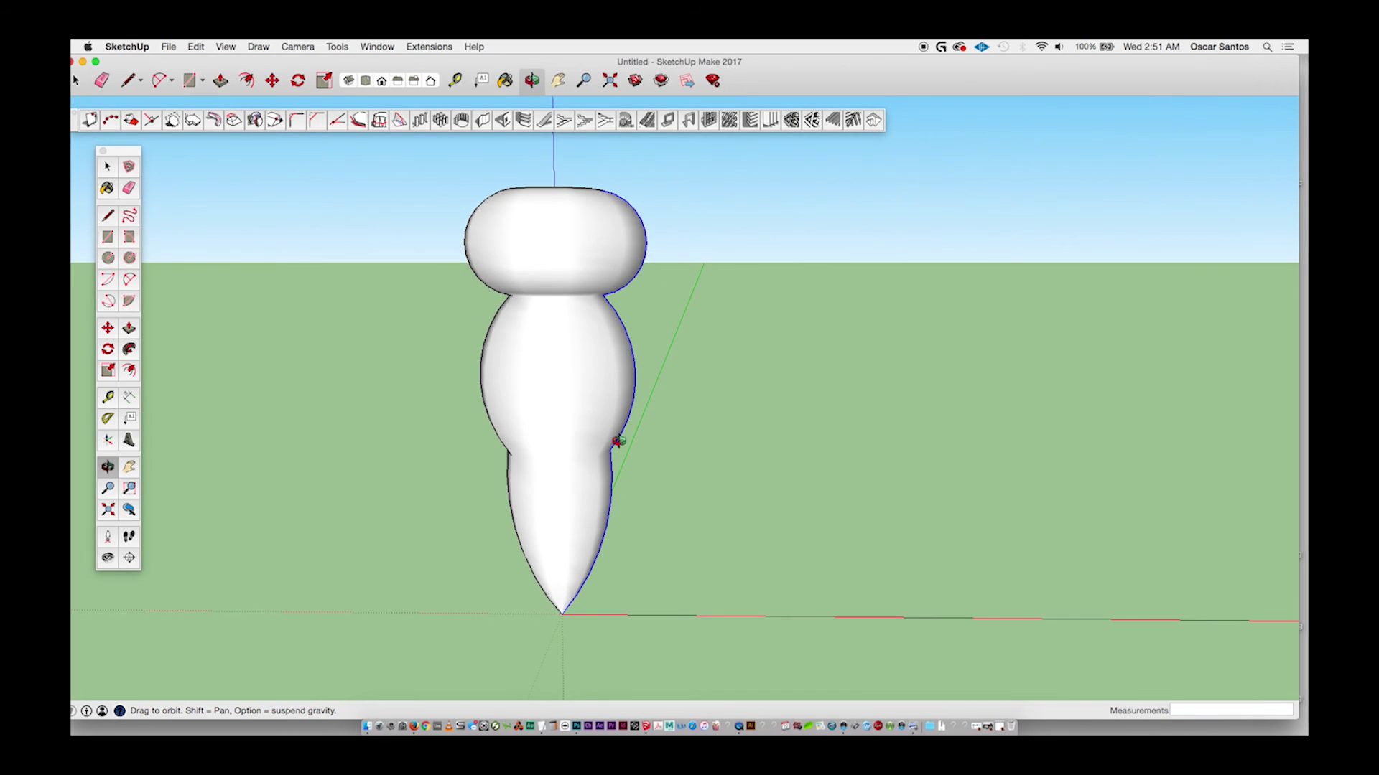
key("super+z")
left_click_drag(609, 492, 652, 452)
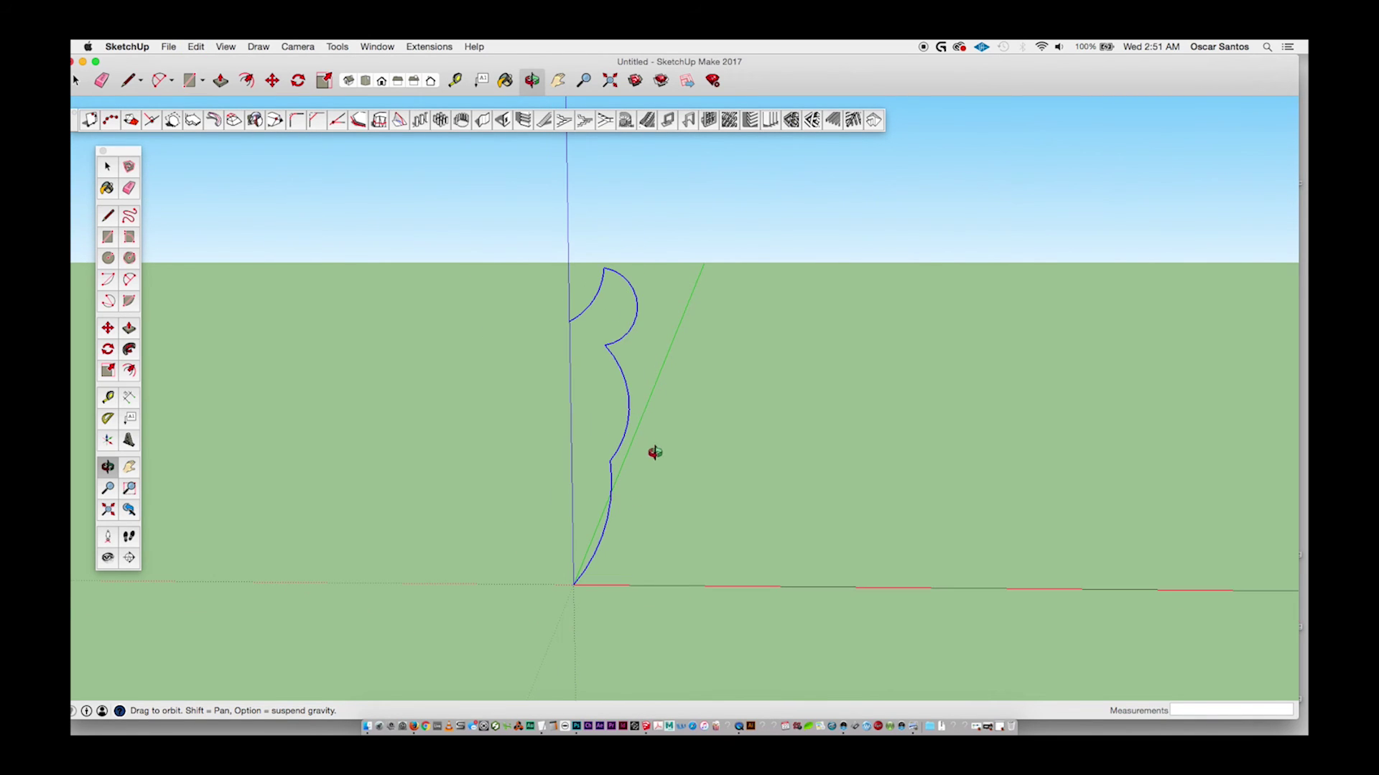
Revolve the whole profile 360° with 10 segments about a tilted axis from its upper end to the junction of the lower two arcs.
key("space")
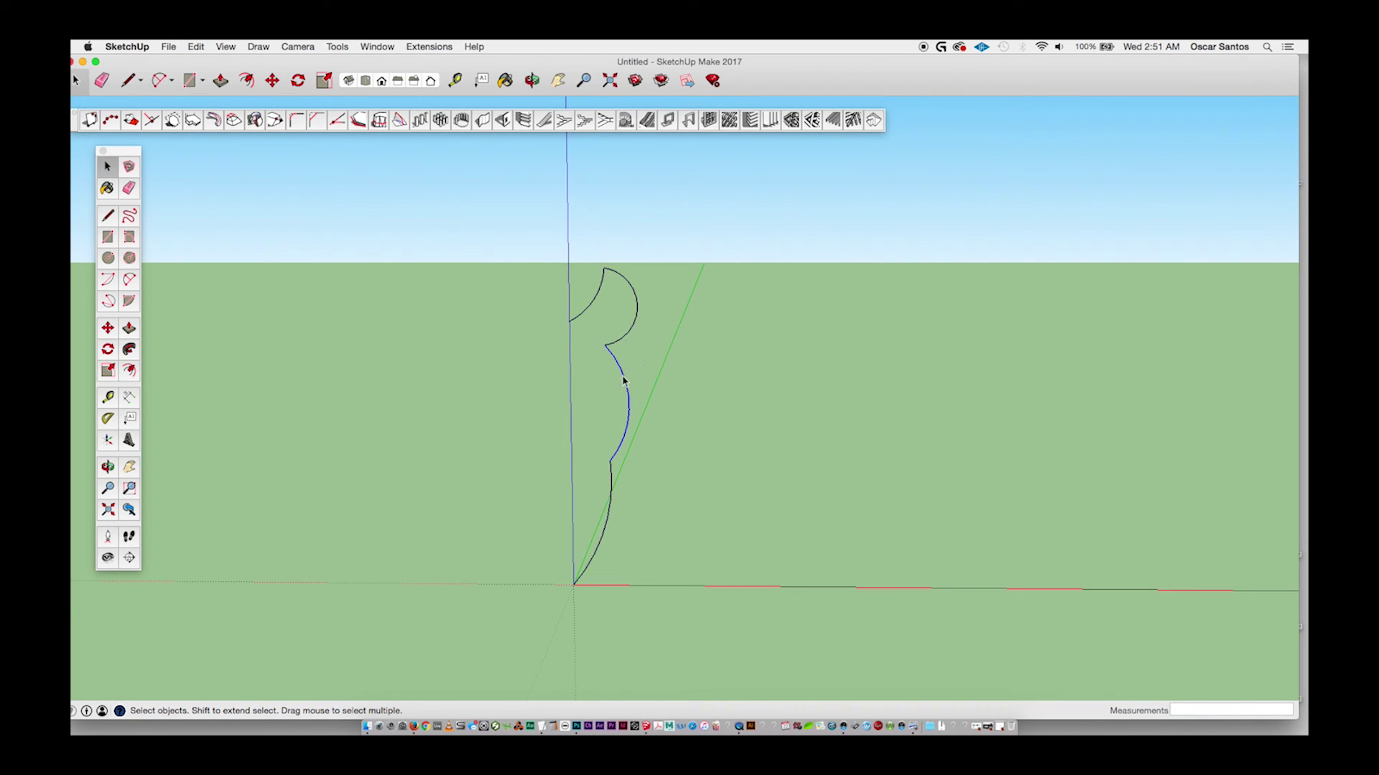
triple_click(622, 379)
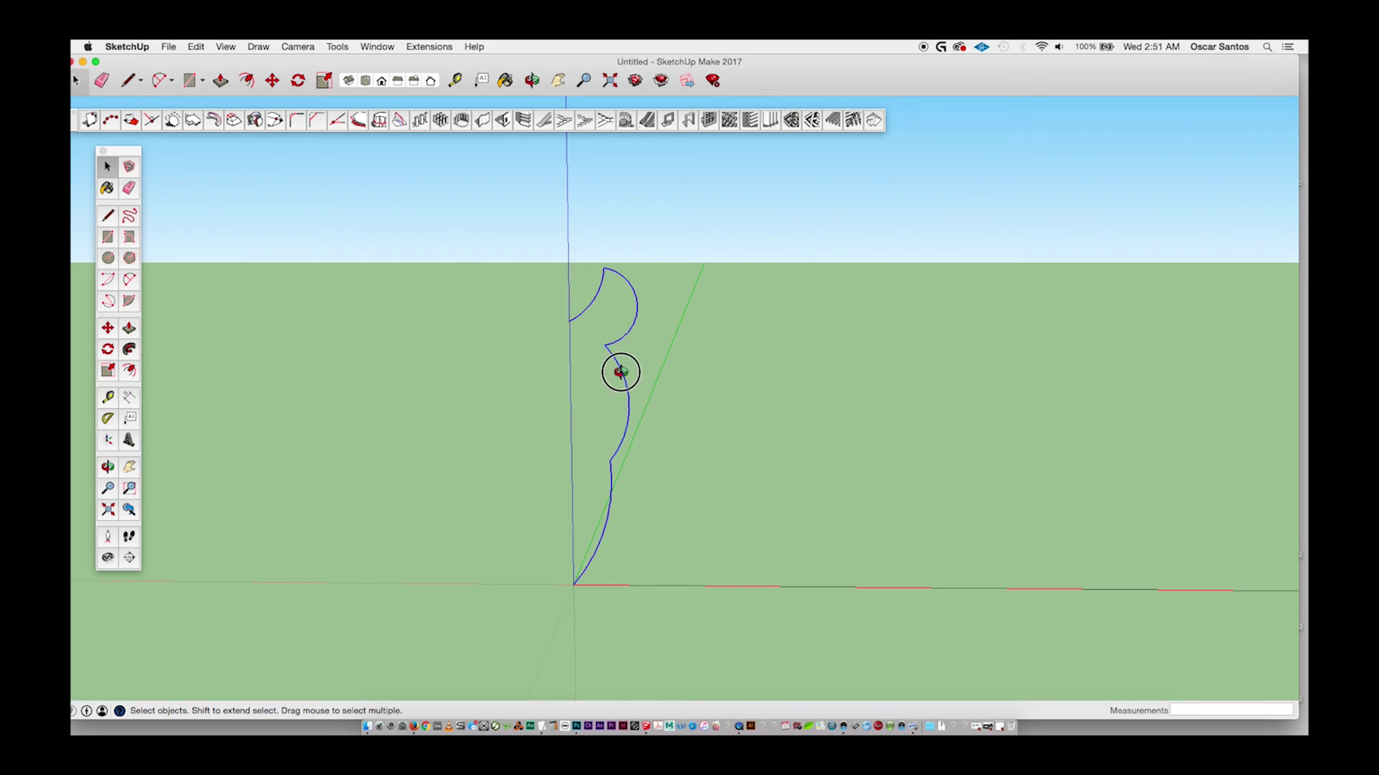
left_click(255, 120)
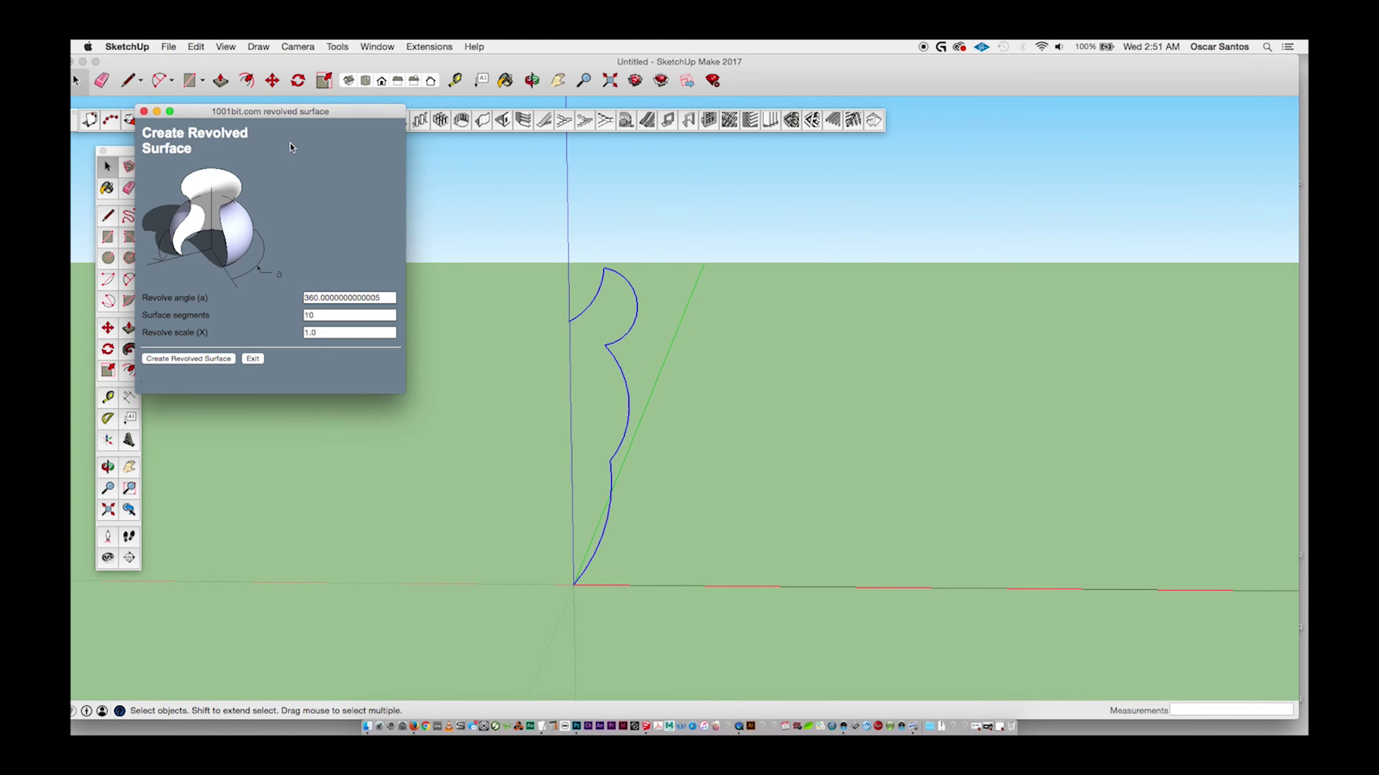
left_click(188, 359)
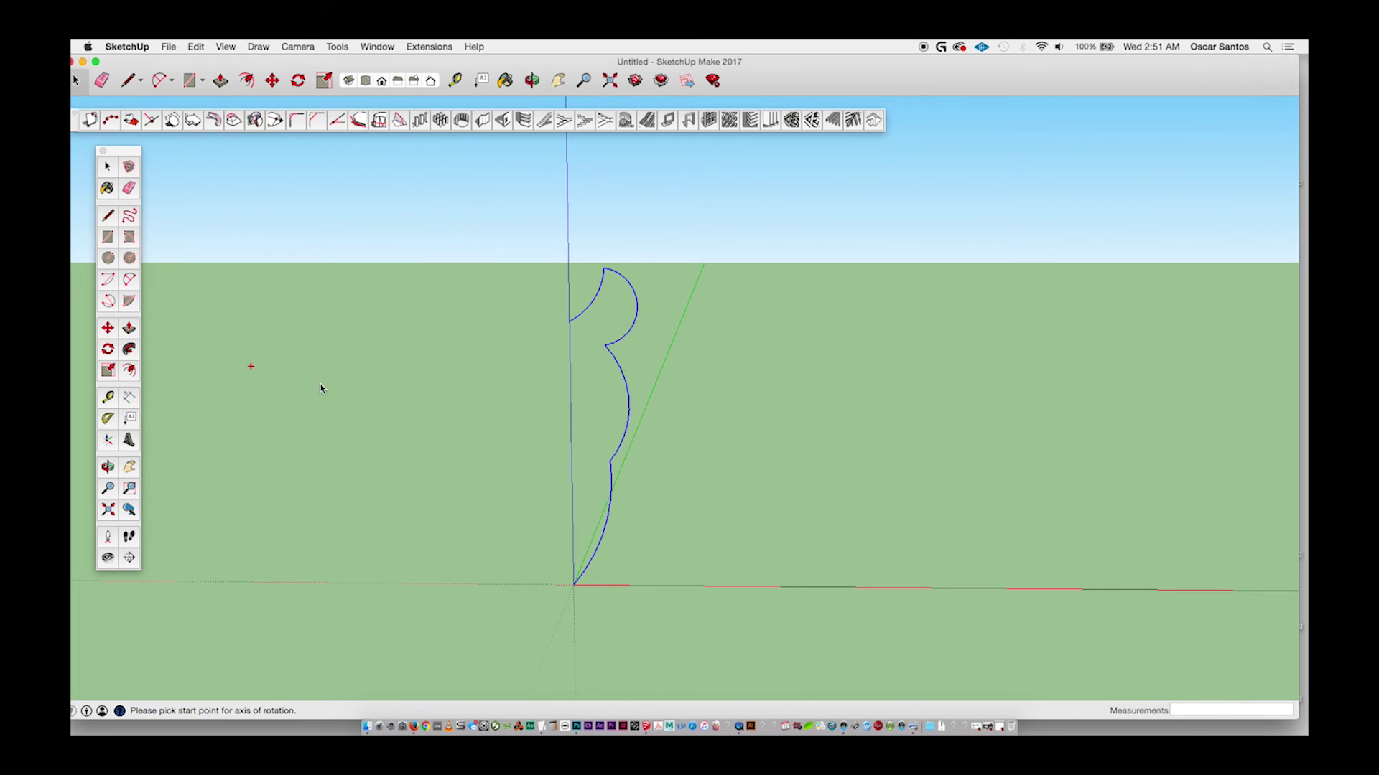
left_click(569, 322)
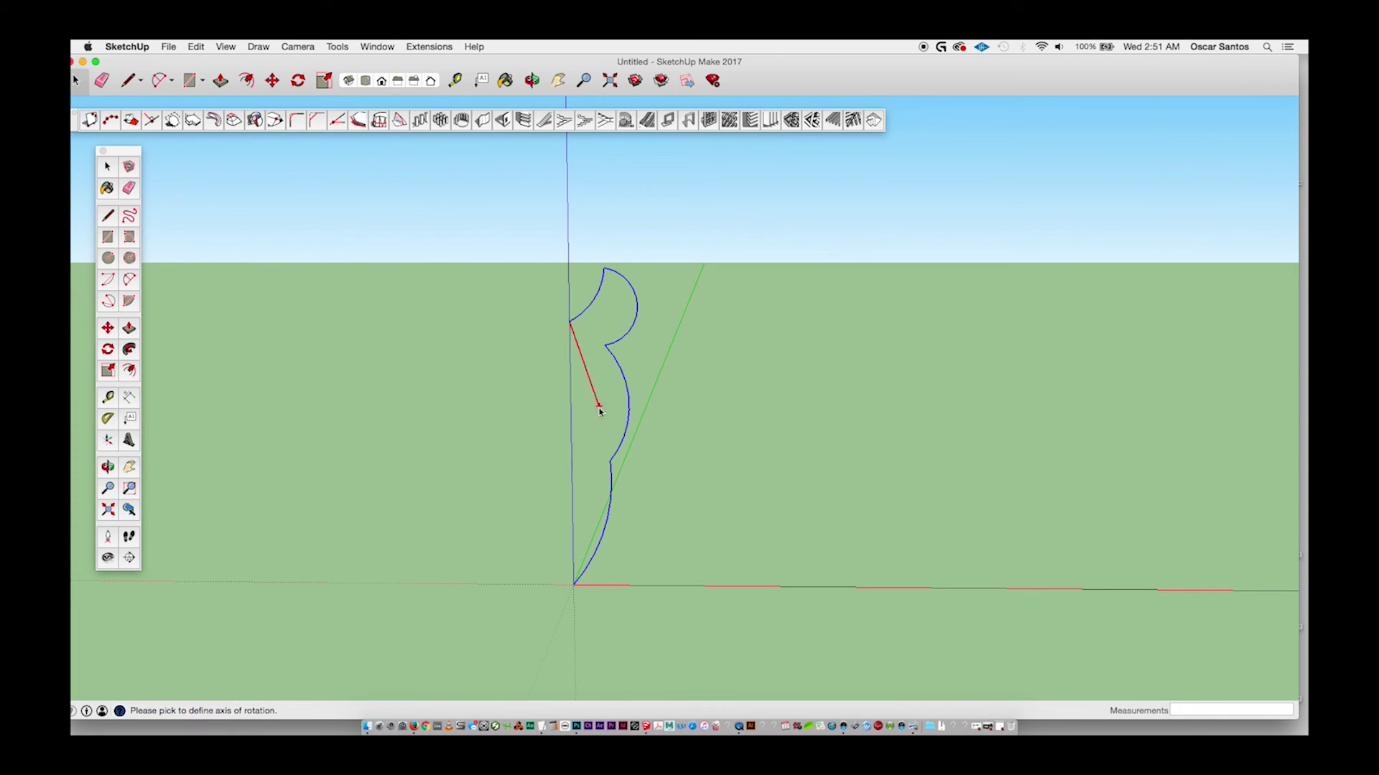
left_click(609, 463)
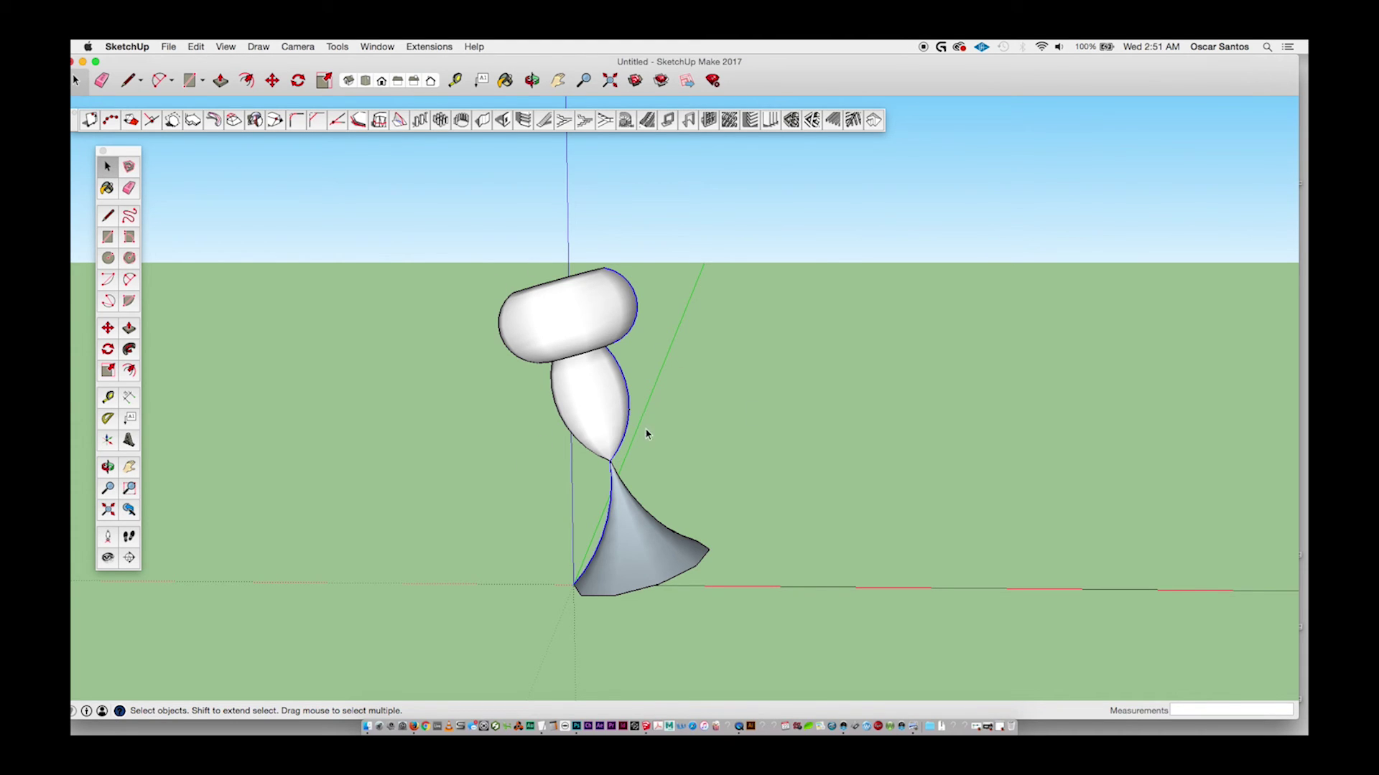
Undo the revolve made about the tilted axis from the profile's upper end.
key("super+z")
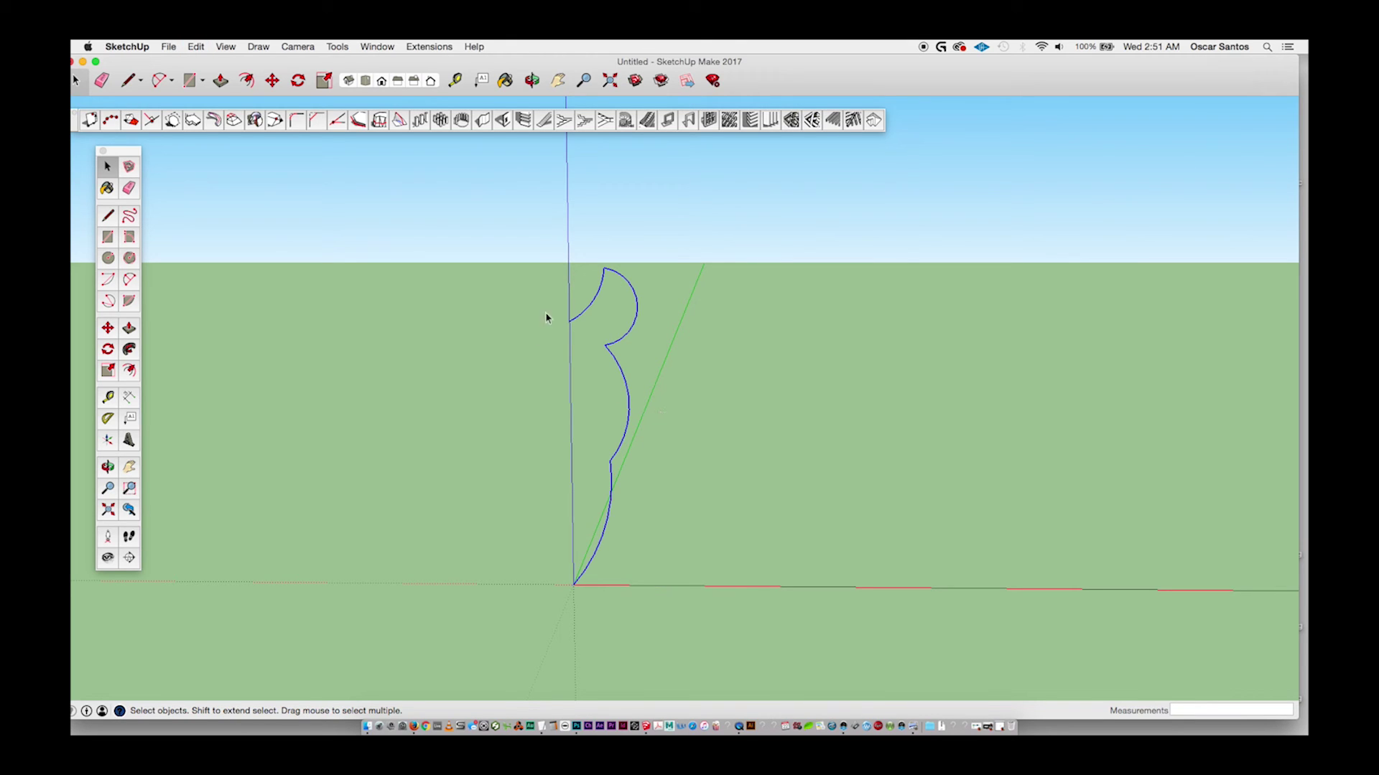
left_click(635, 329)
left_click(255, 120)
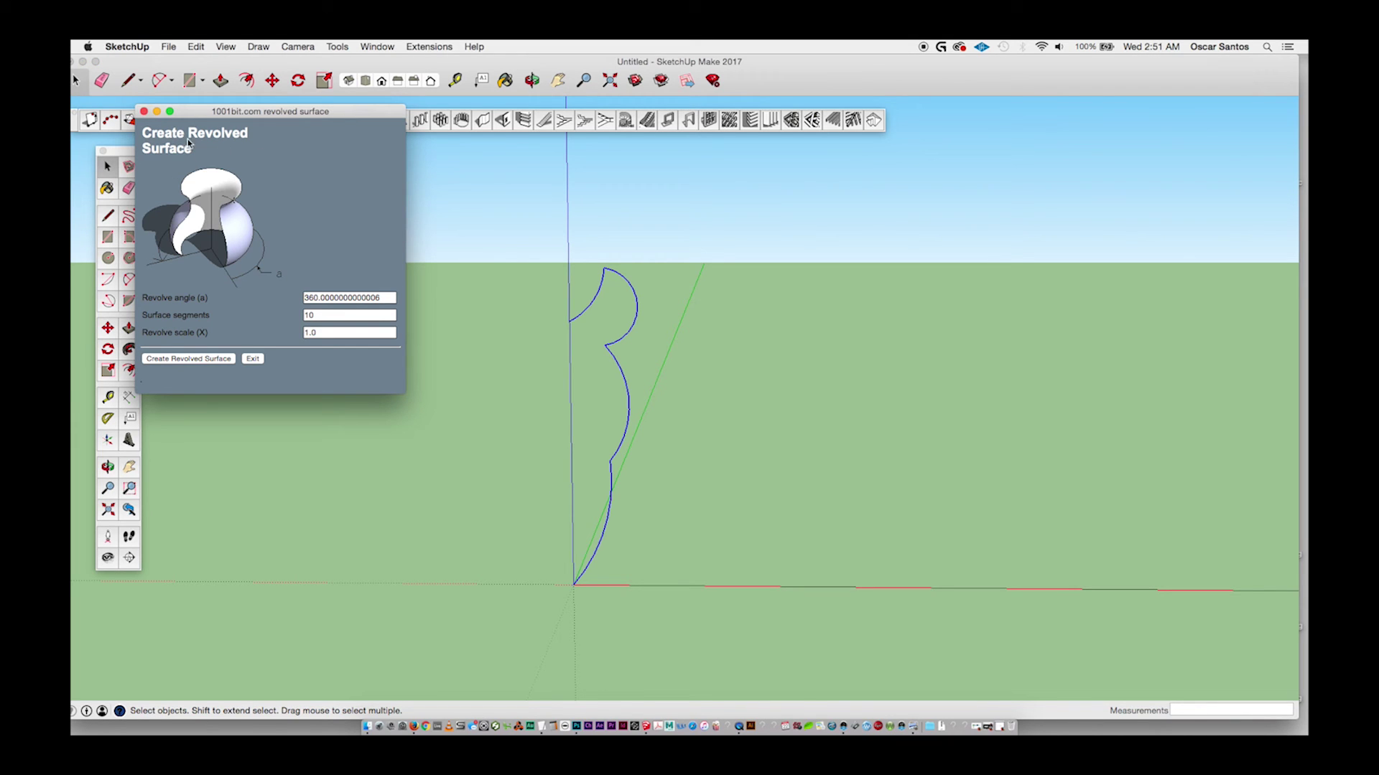
left_click(144, 112)
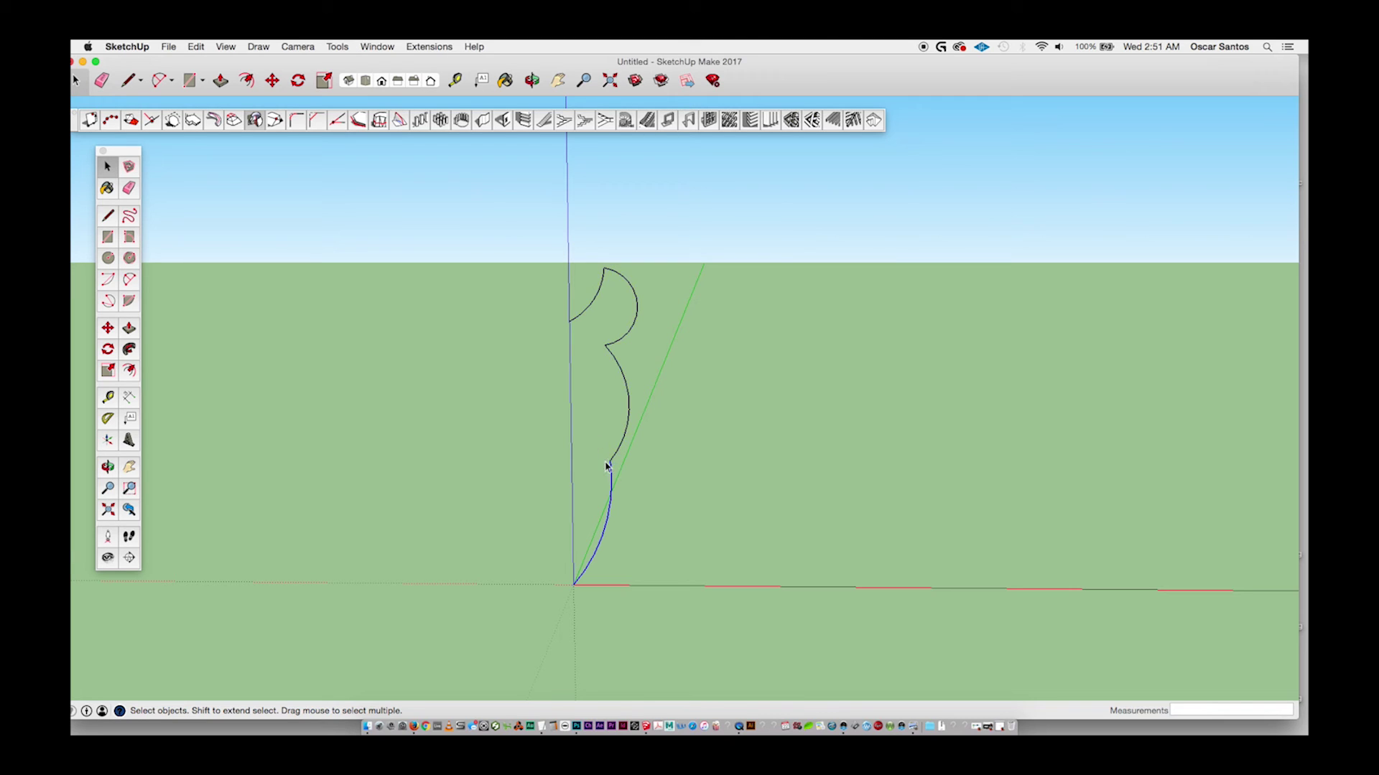
Revolve the whole profile 360° with 10 segments about a tilted axis from the origin to a point beside the upper outward lobe.
left_click(628, 430)
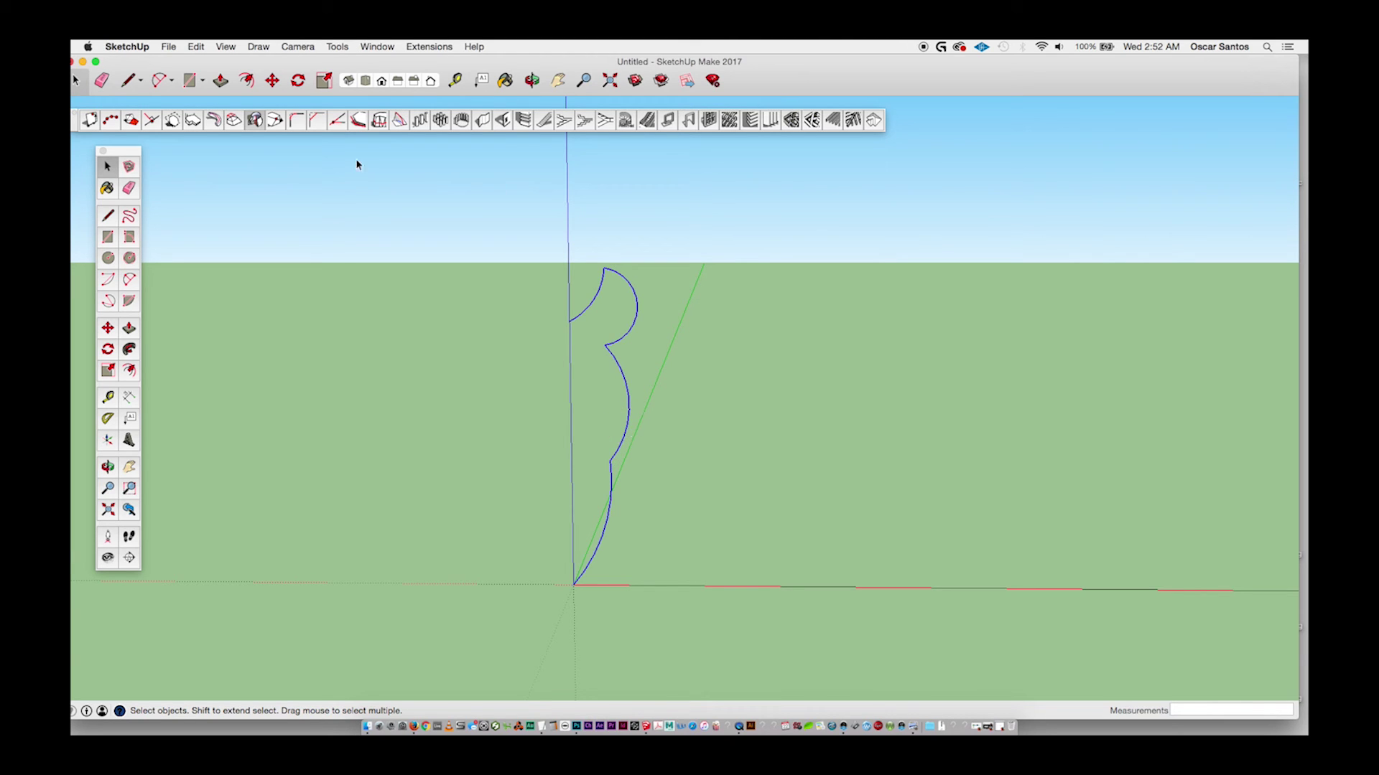
left_click(255, 120)
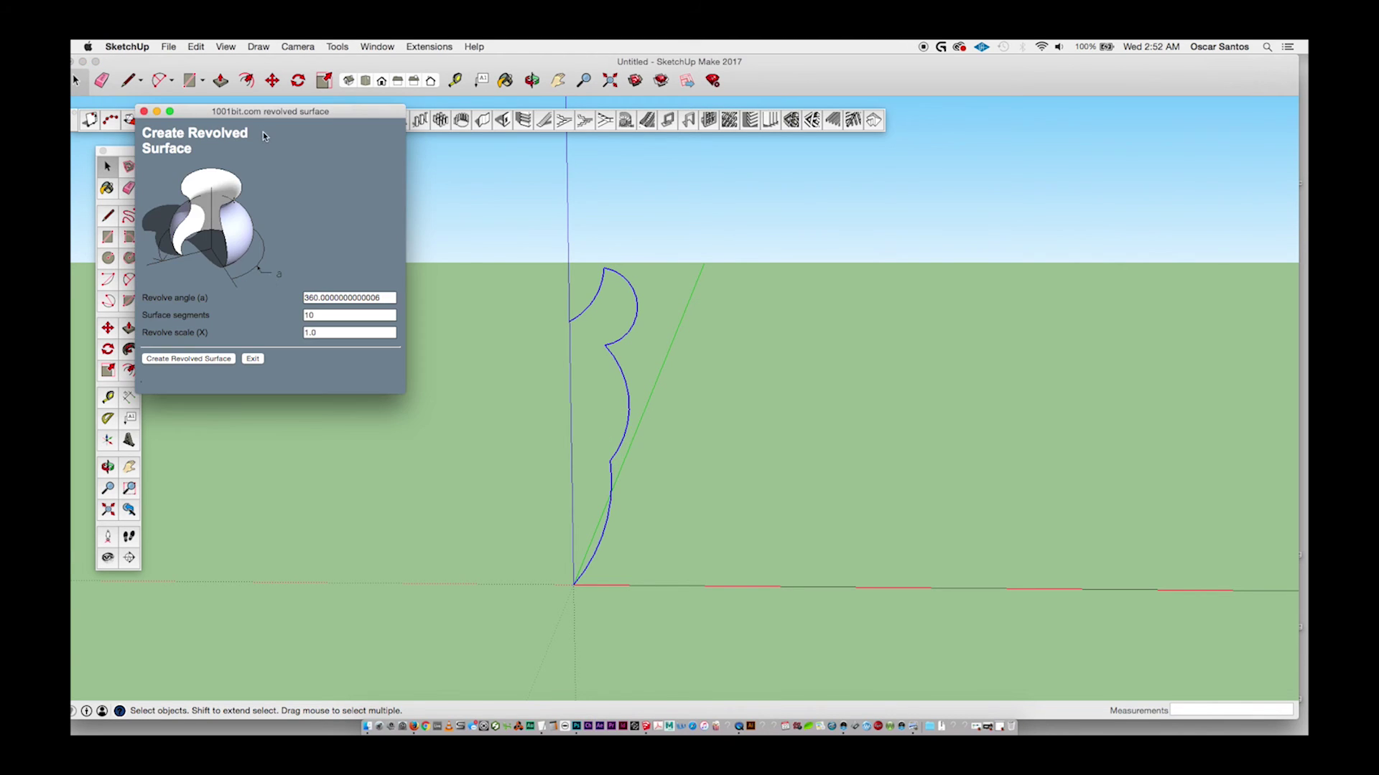
left_click(214, 360)
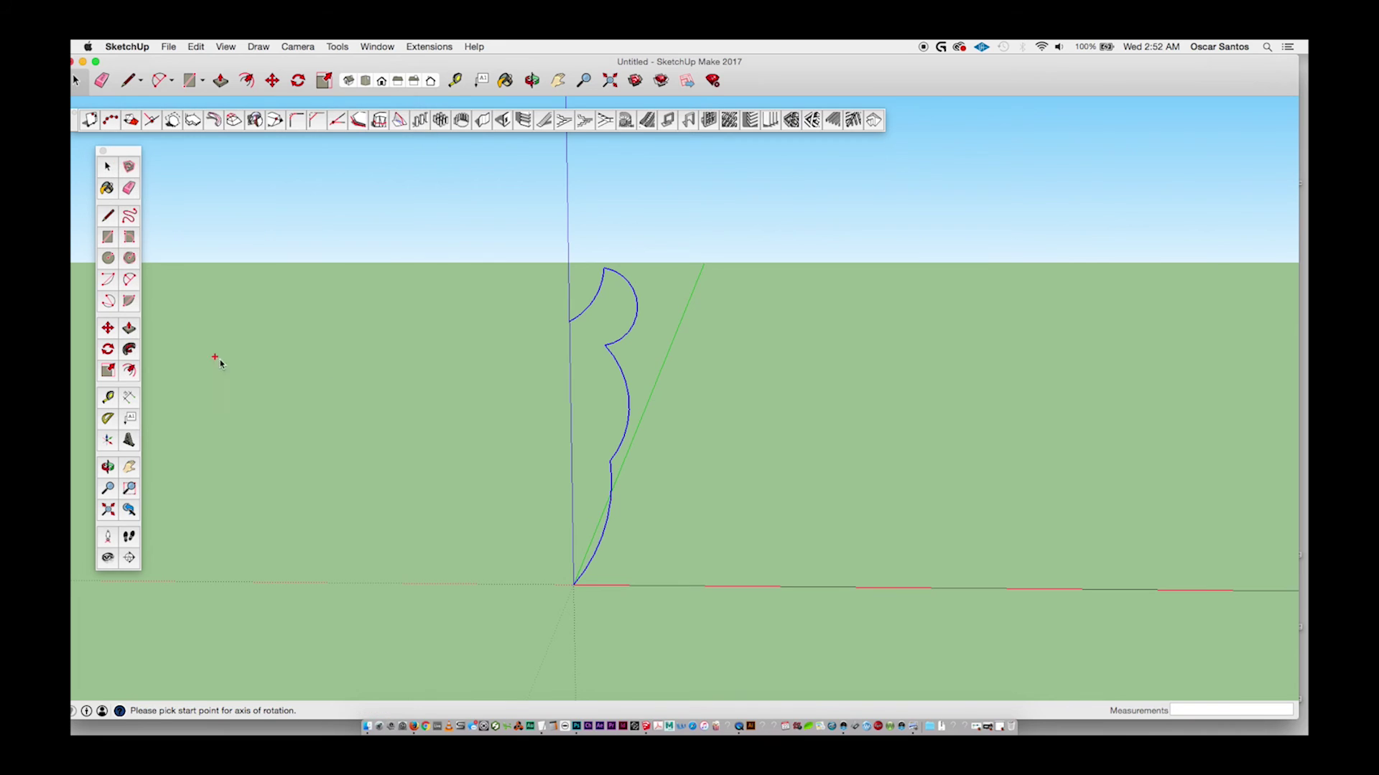
left_click(574, 584)
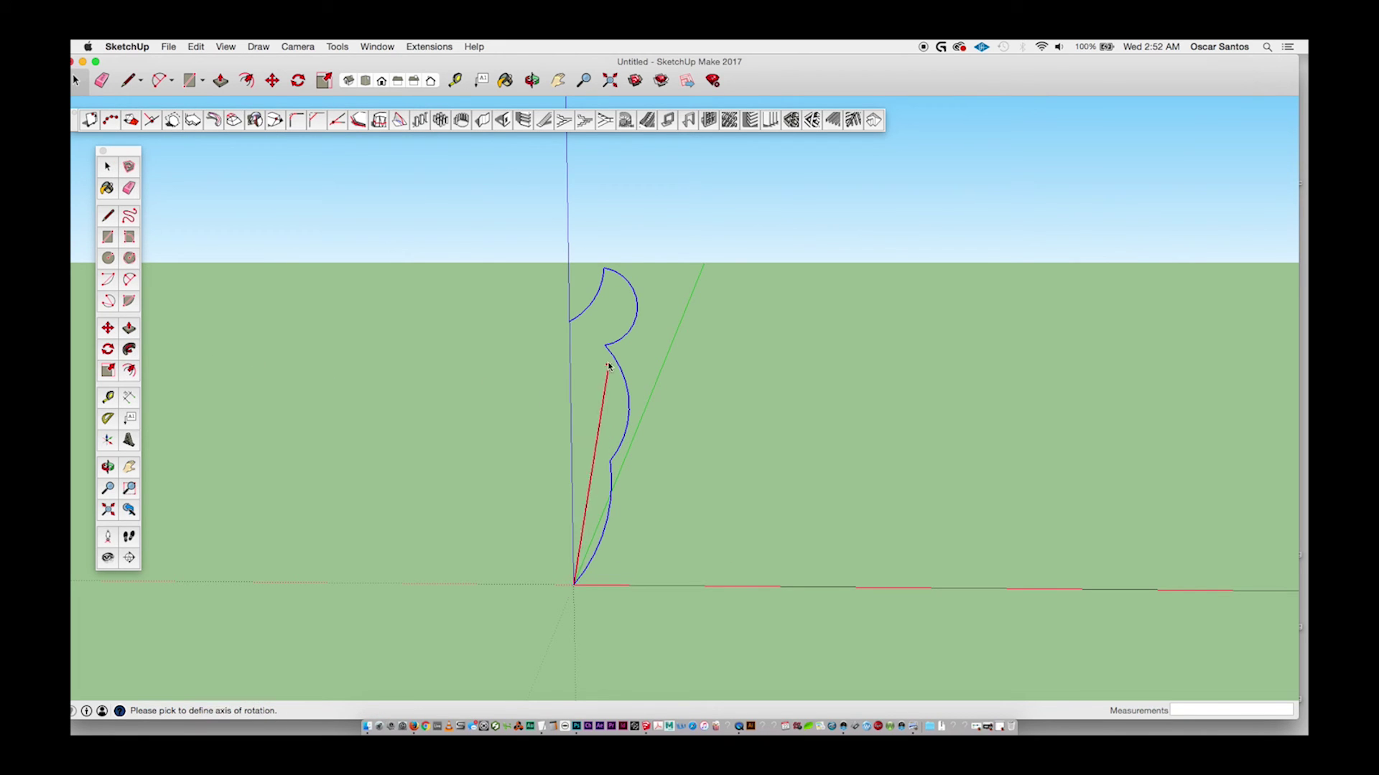
left_click(635, 324)
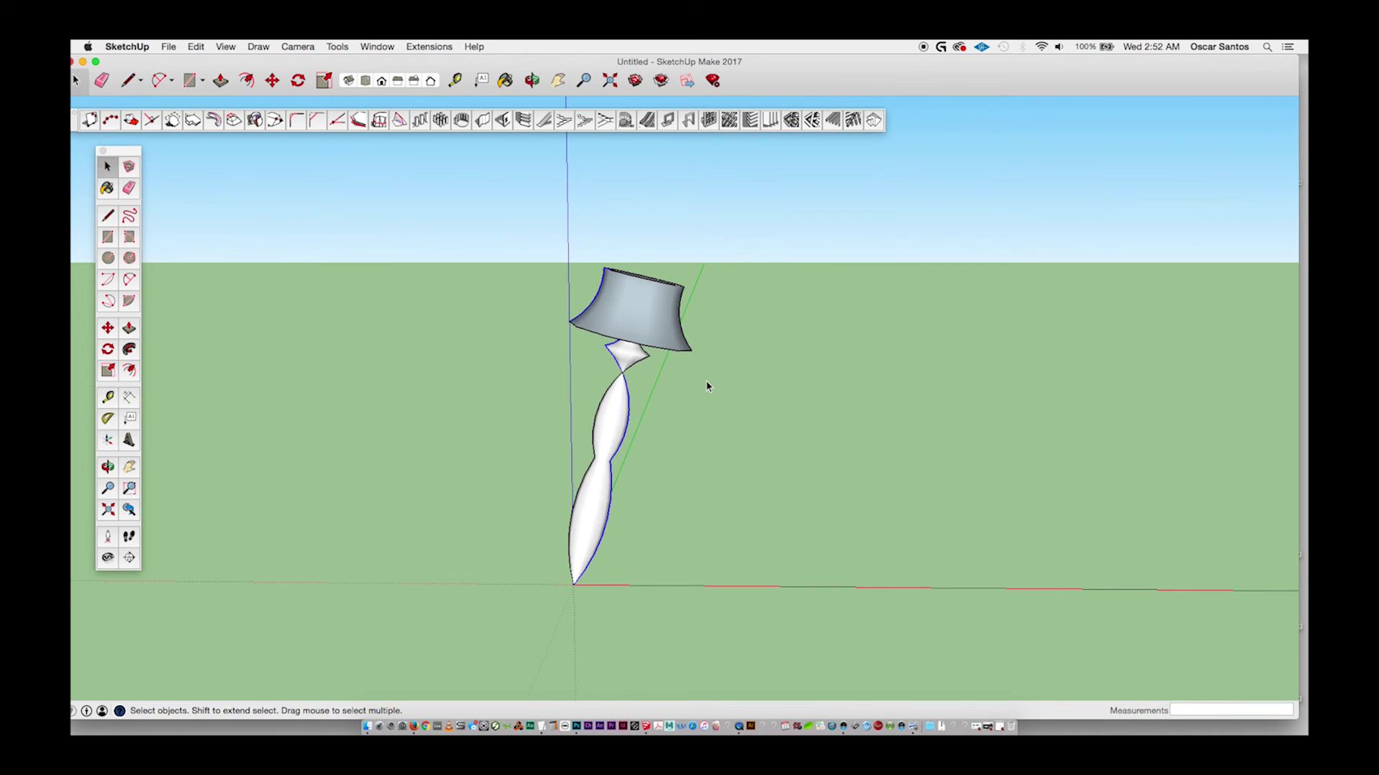
key("o")
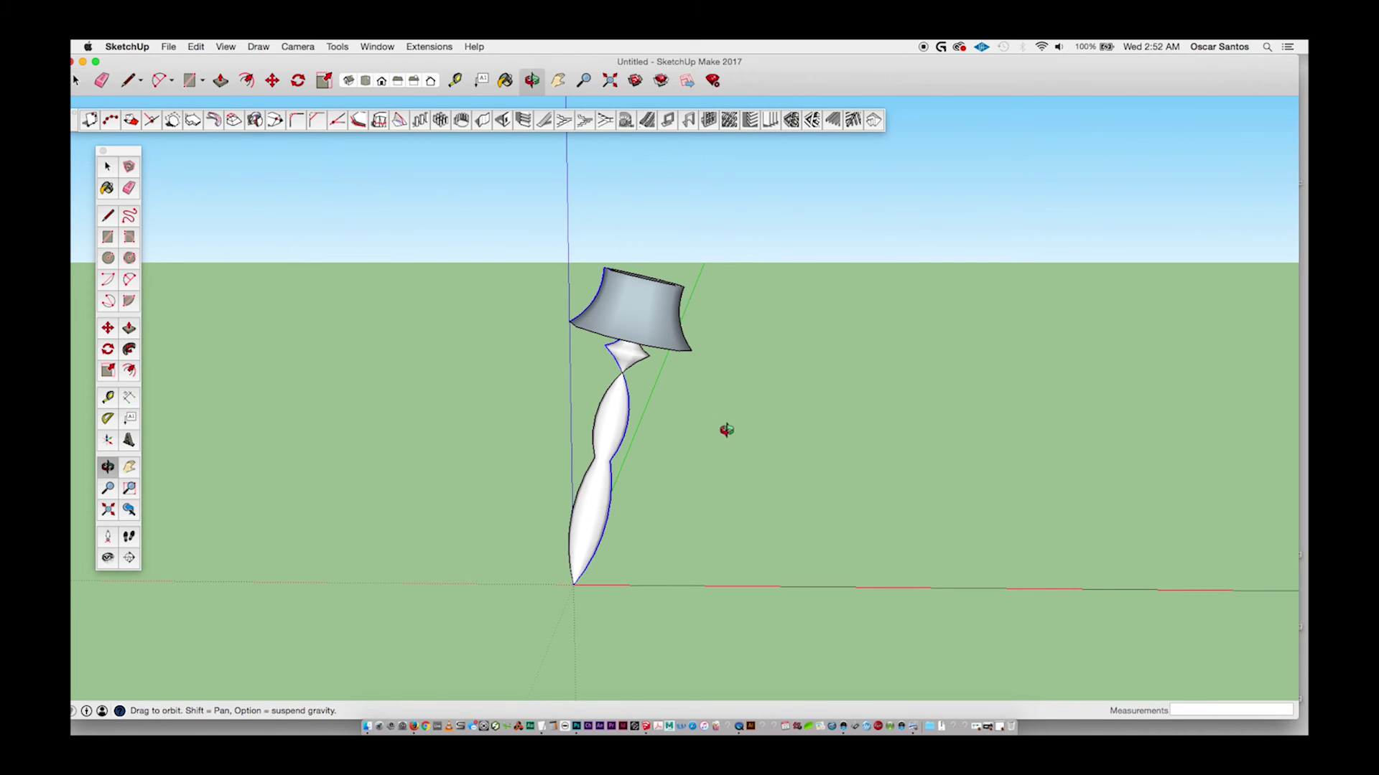
left_click_drag(726, 431, 520, 400)
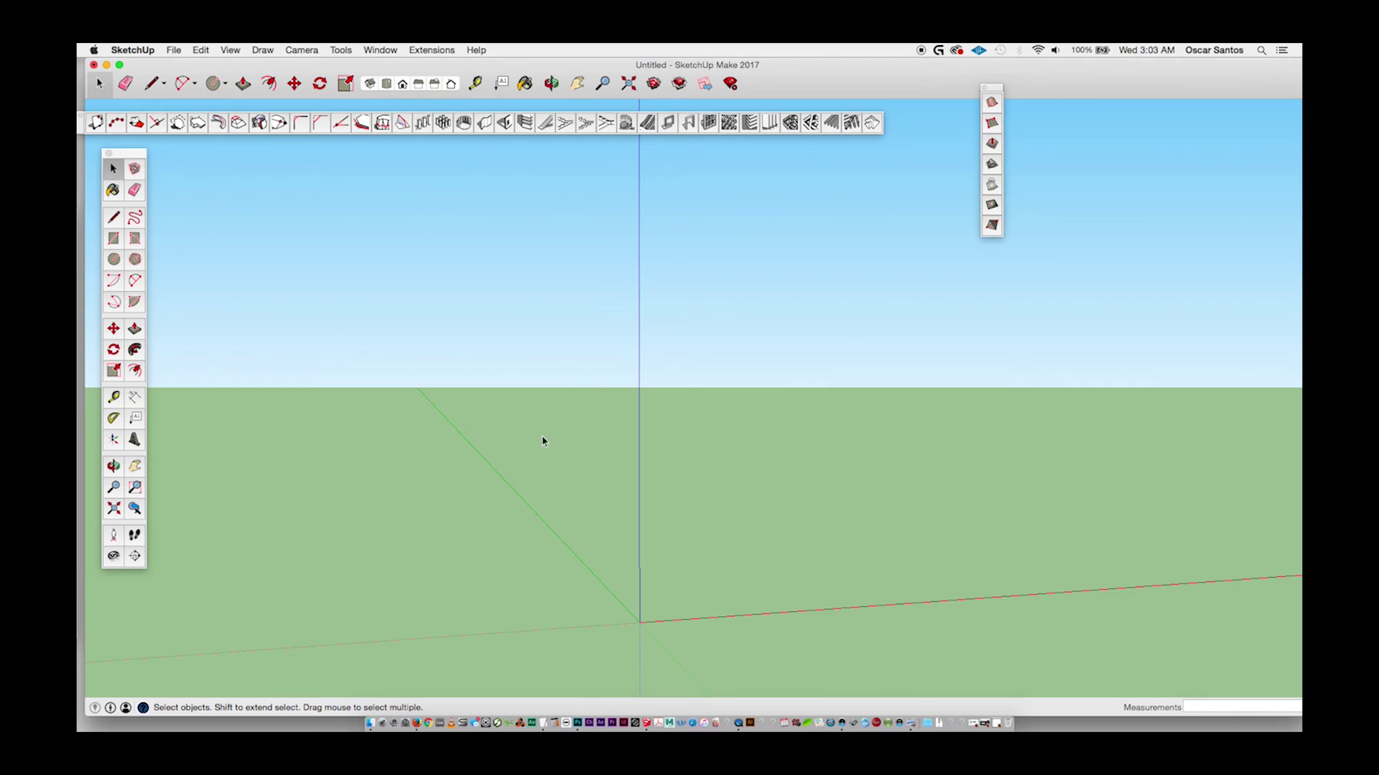
Draw a circle with a radius of about 6 1/4" centered on the origin in the empty model.
scroll(484, 428, "down", 3)
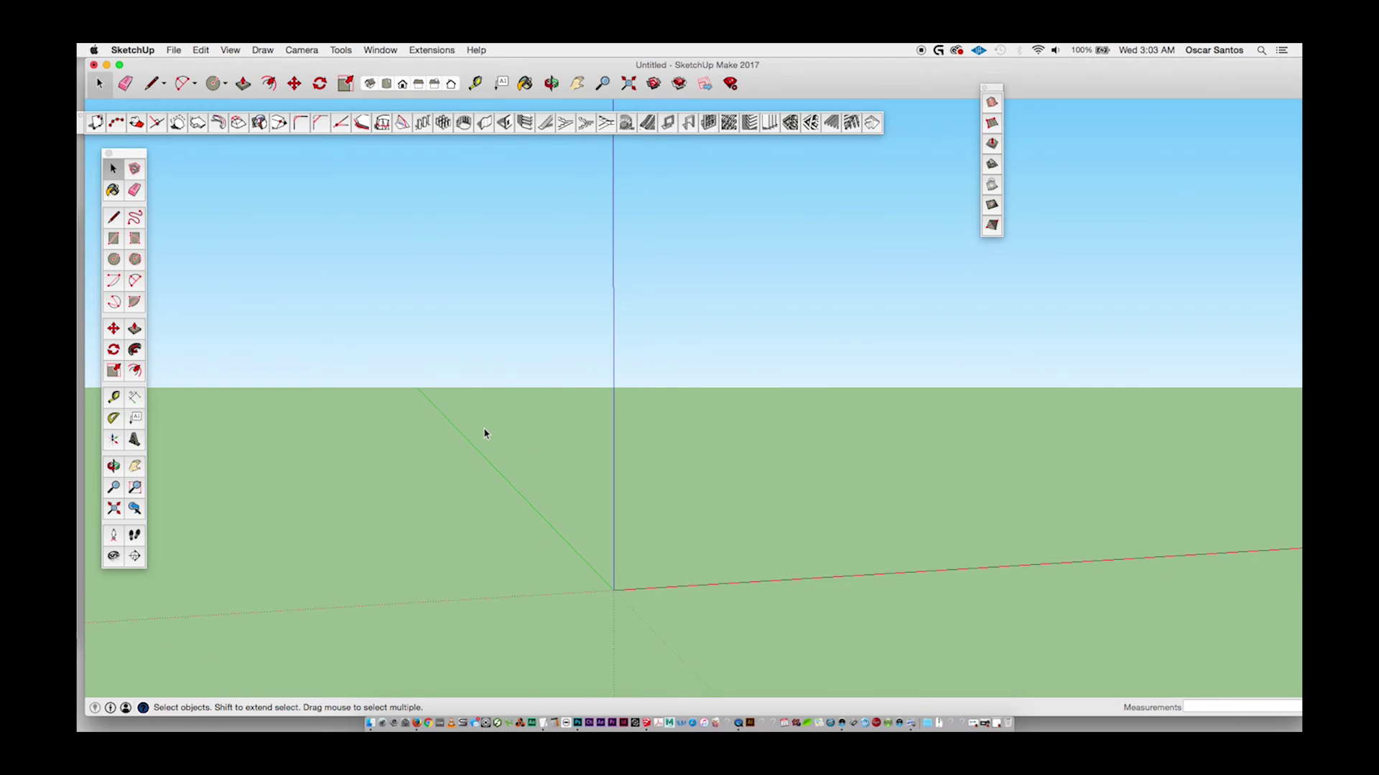
scroll(484, 434, "up", 2)
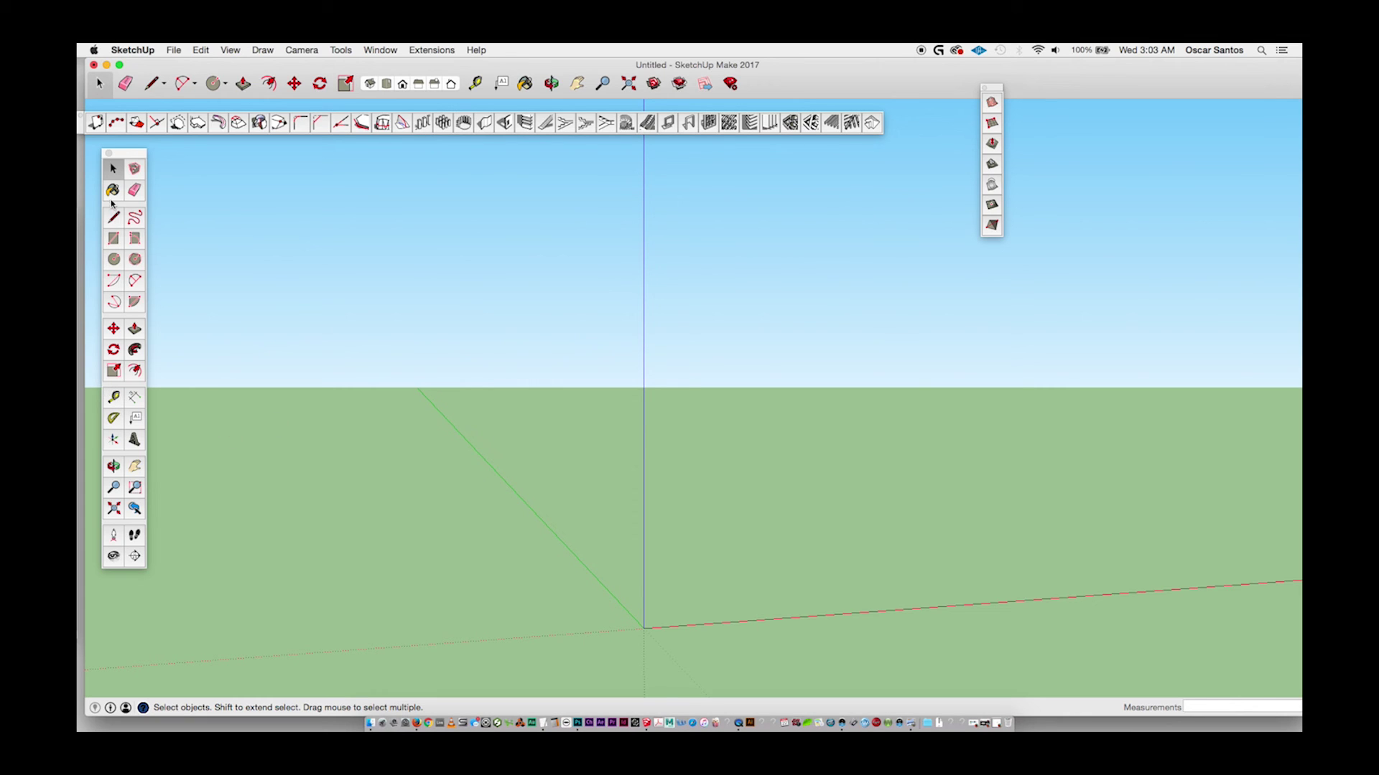
left_click(114, 260)
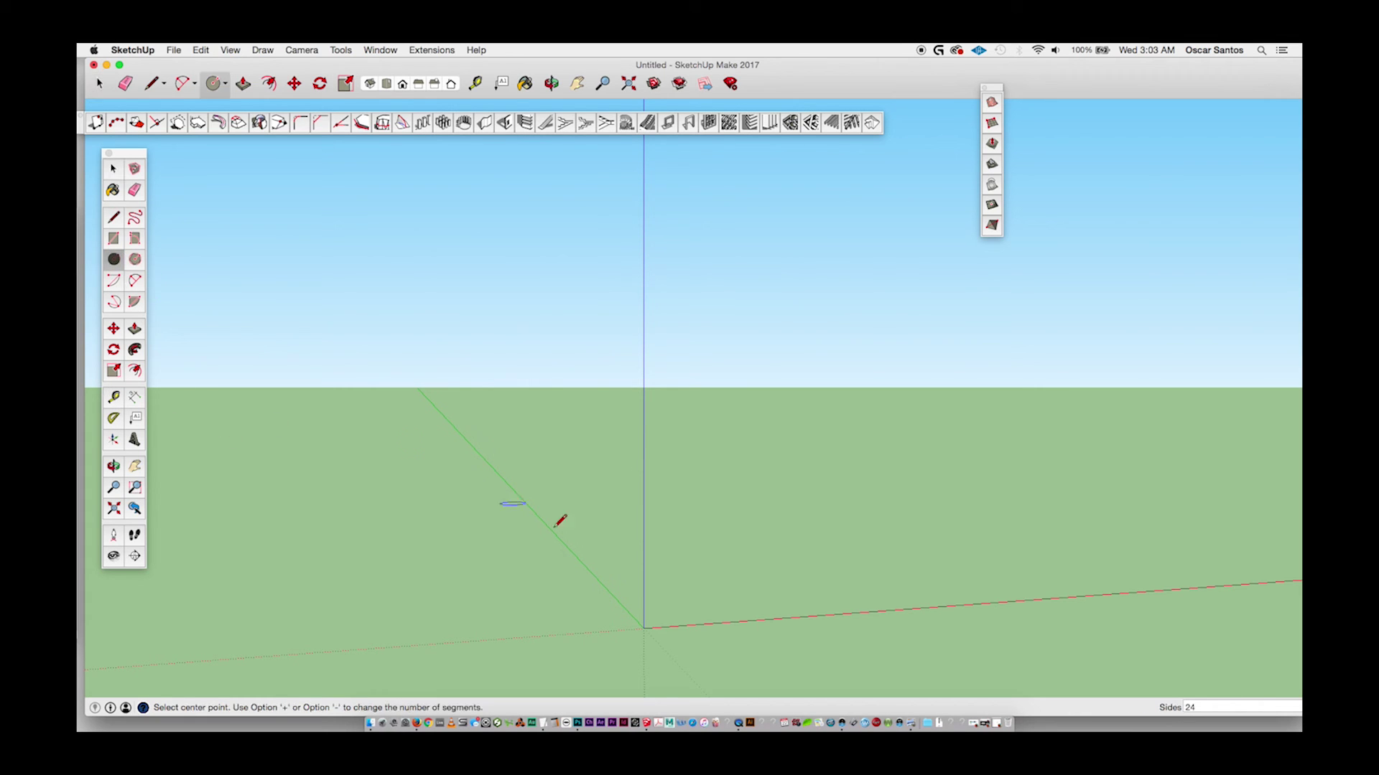
left_click(643, 629)
left_click(669, 630)
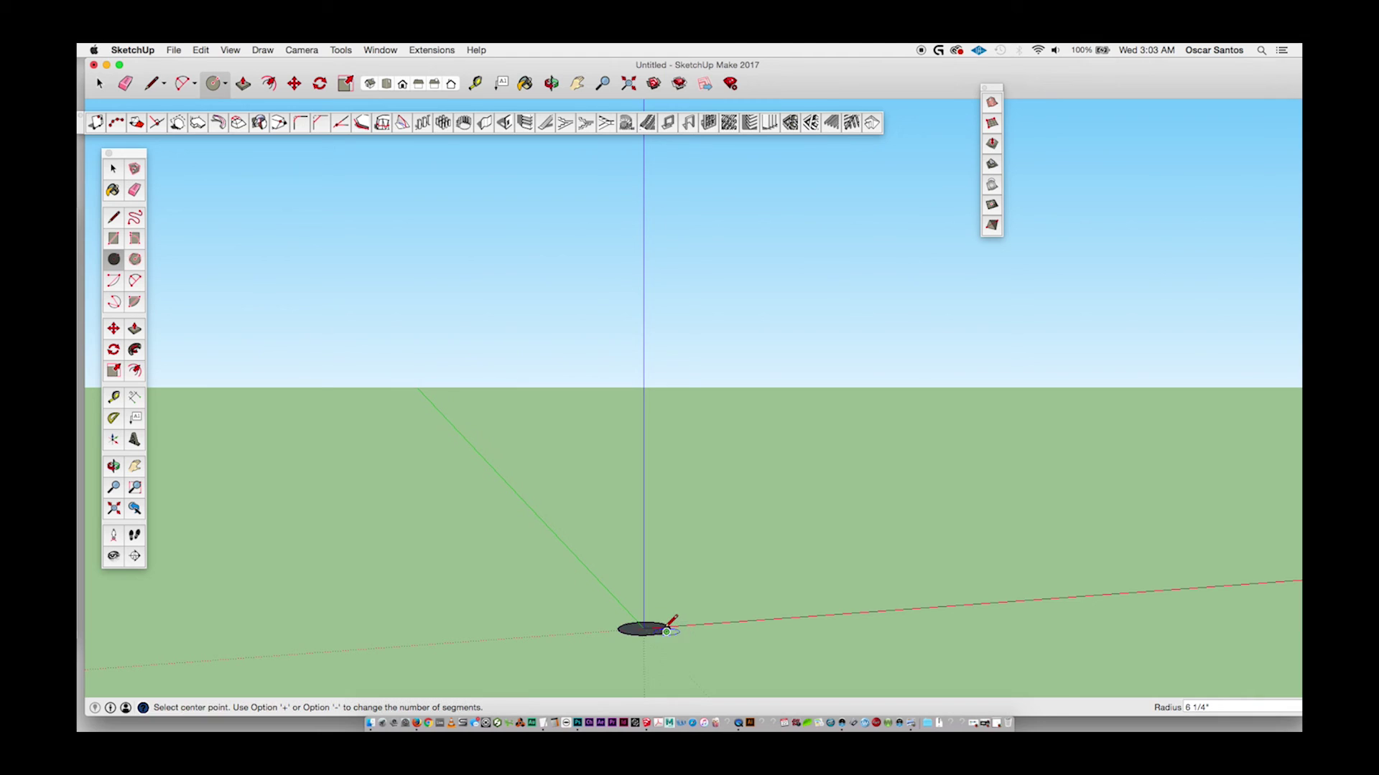
Extrude the circle upward into a tall cylinder and make the whole solid a group.
key("p")
left_click_drag(654, 632, 653, 409)
key("space")
middle_click_drag(650, 453, 638, 494)
double_click(642, 481)
left_click(642, 481)
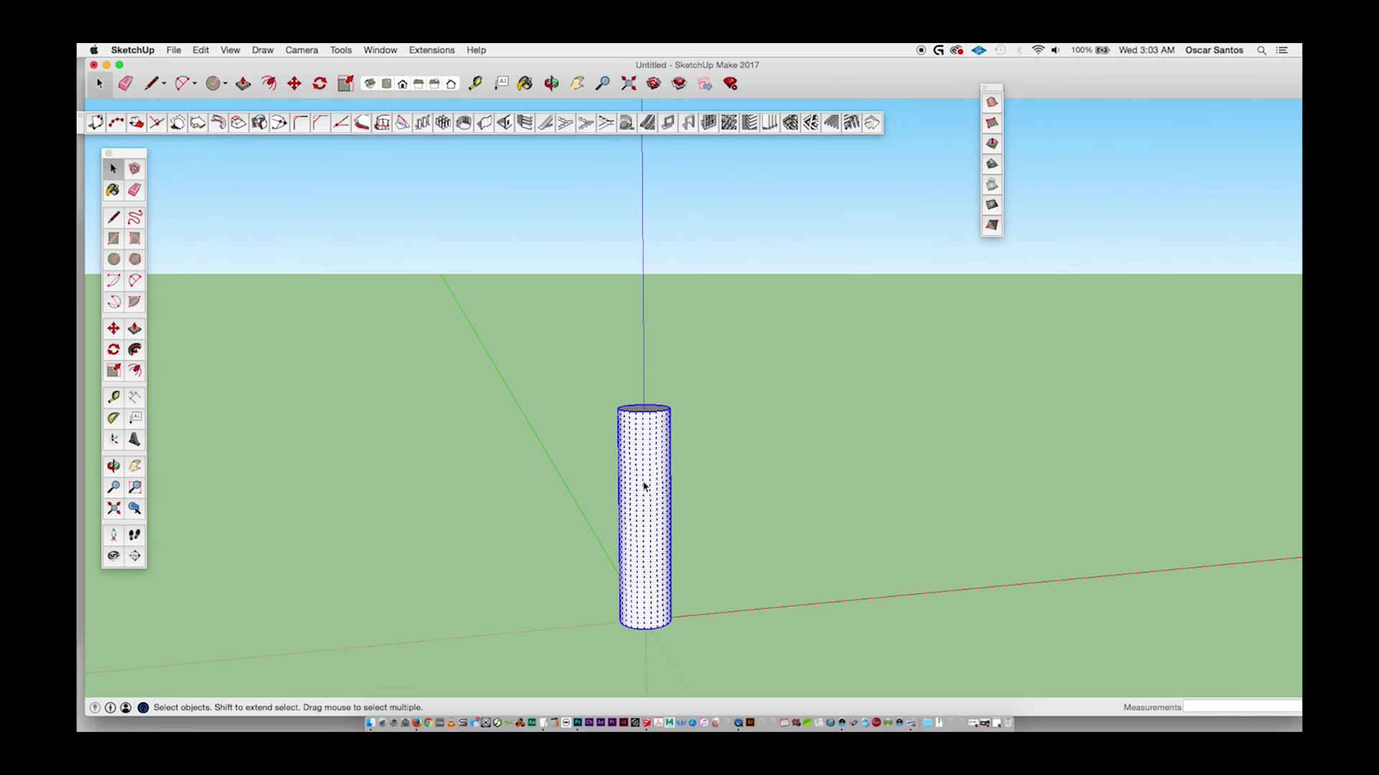
right_click(643, 481)
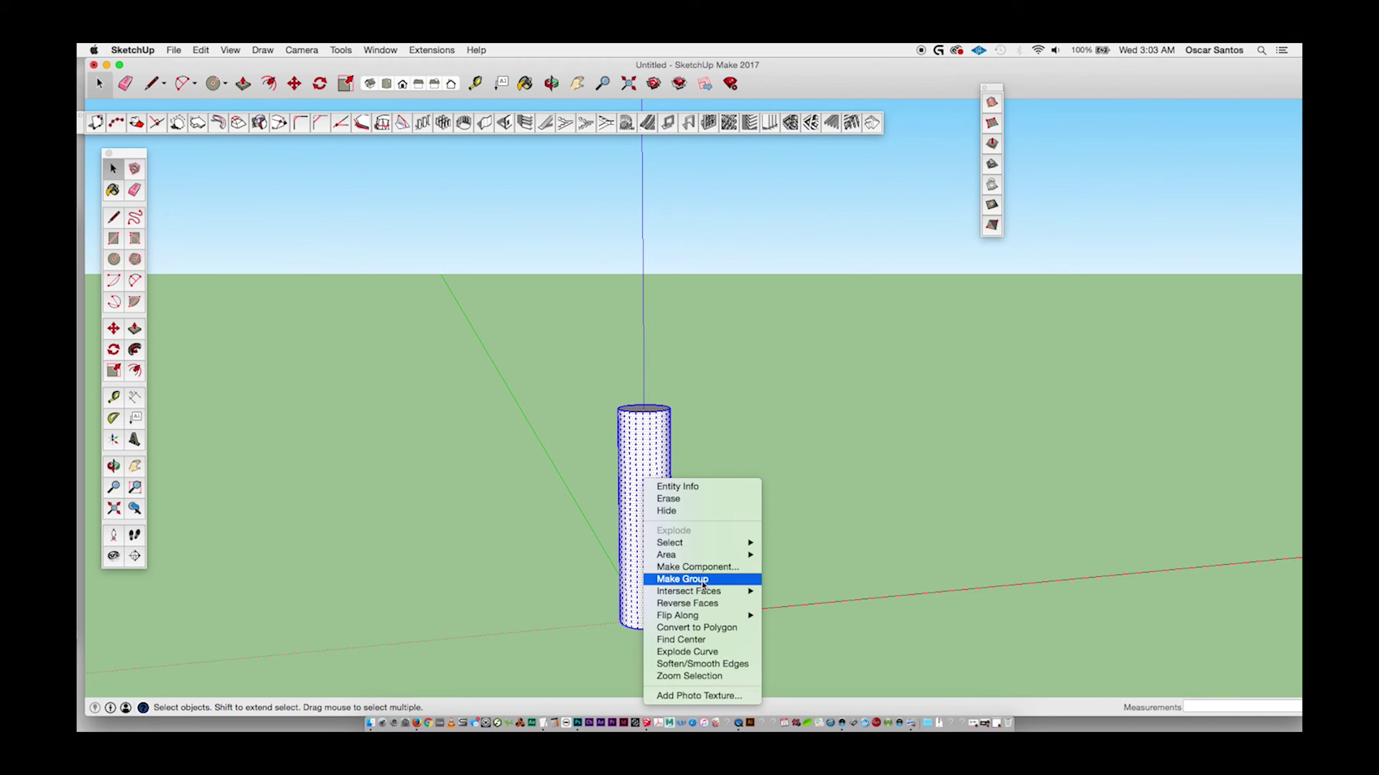
left_click(703, 581)
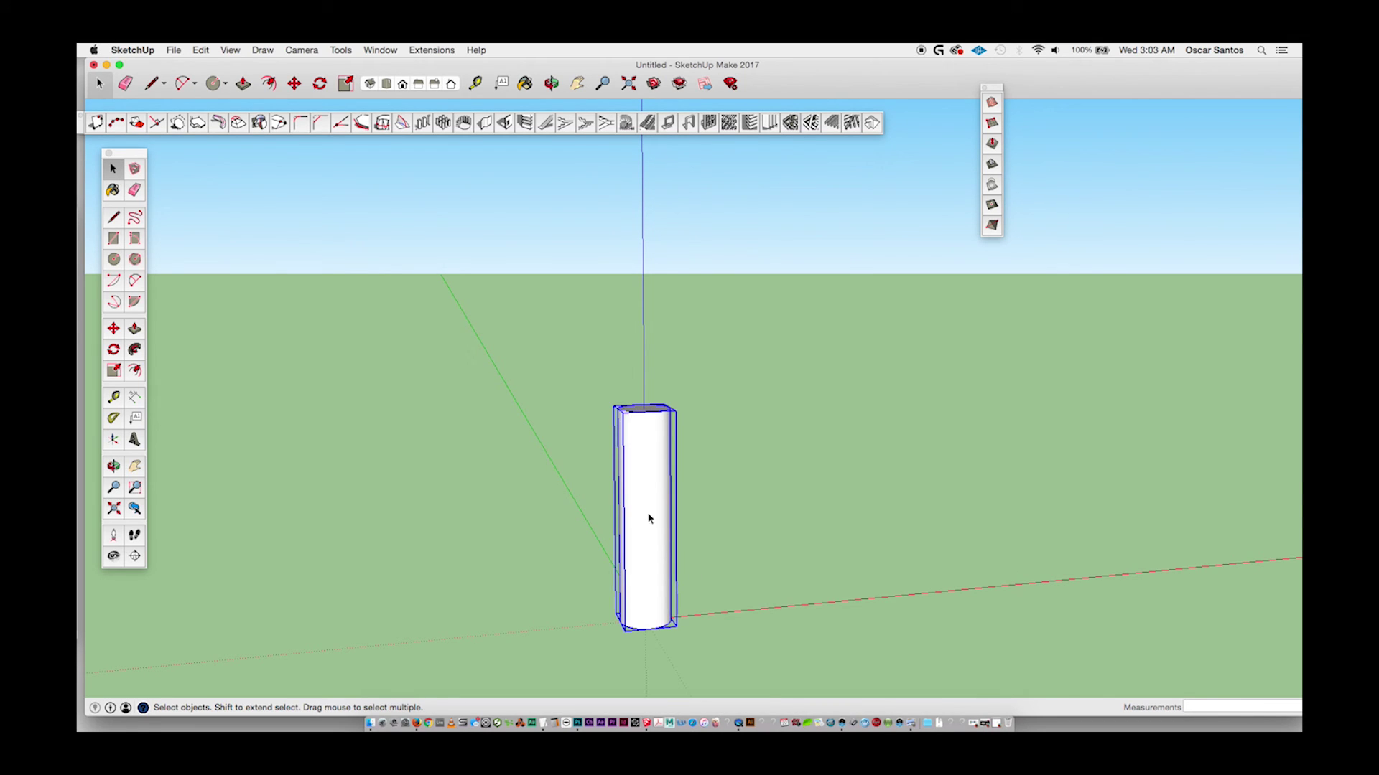
Copy the cylinder group along the positive red axis, placing the copy about 15' 11" from the original.
key("m")
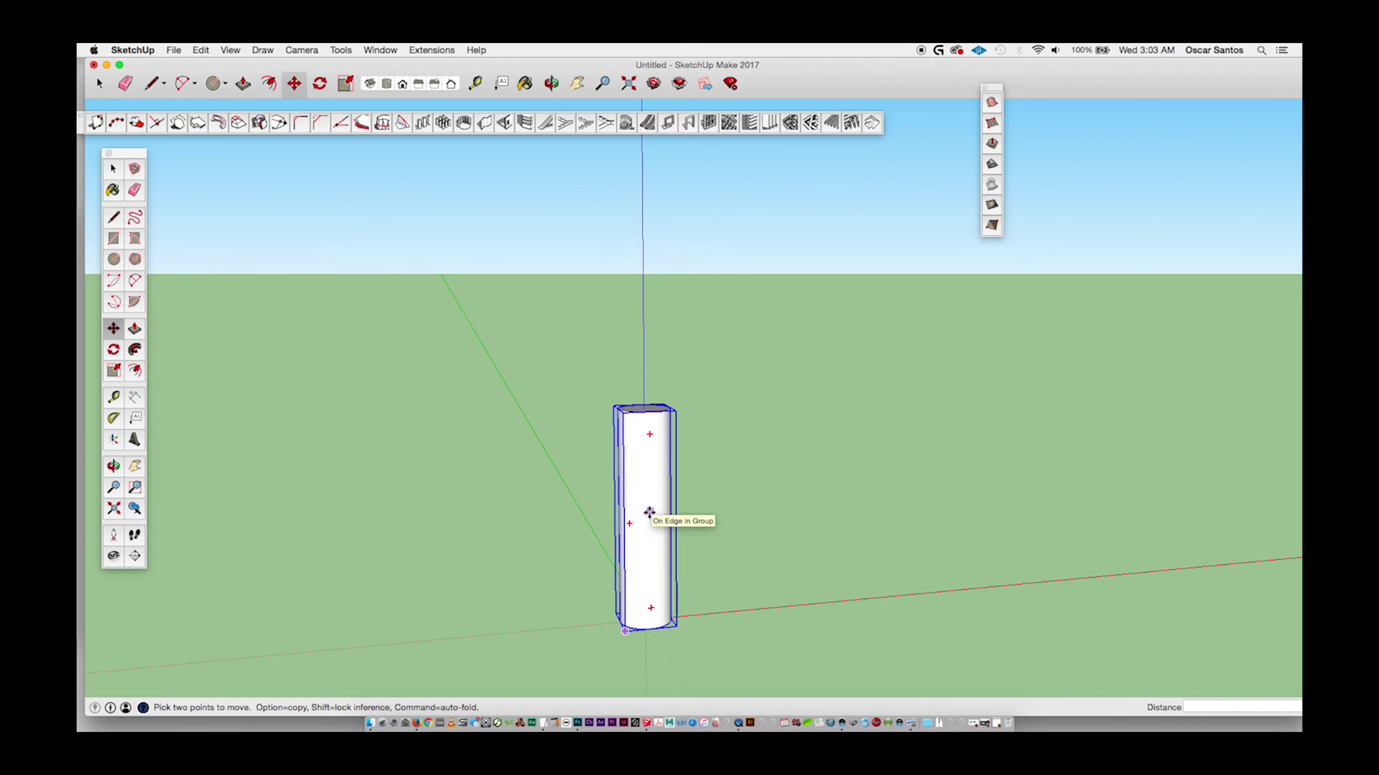
left_click(649, 511)
key("alt")
left_click(1277, 475)
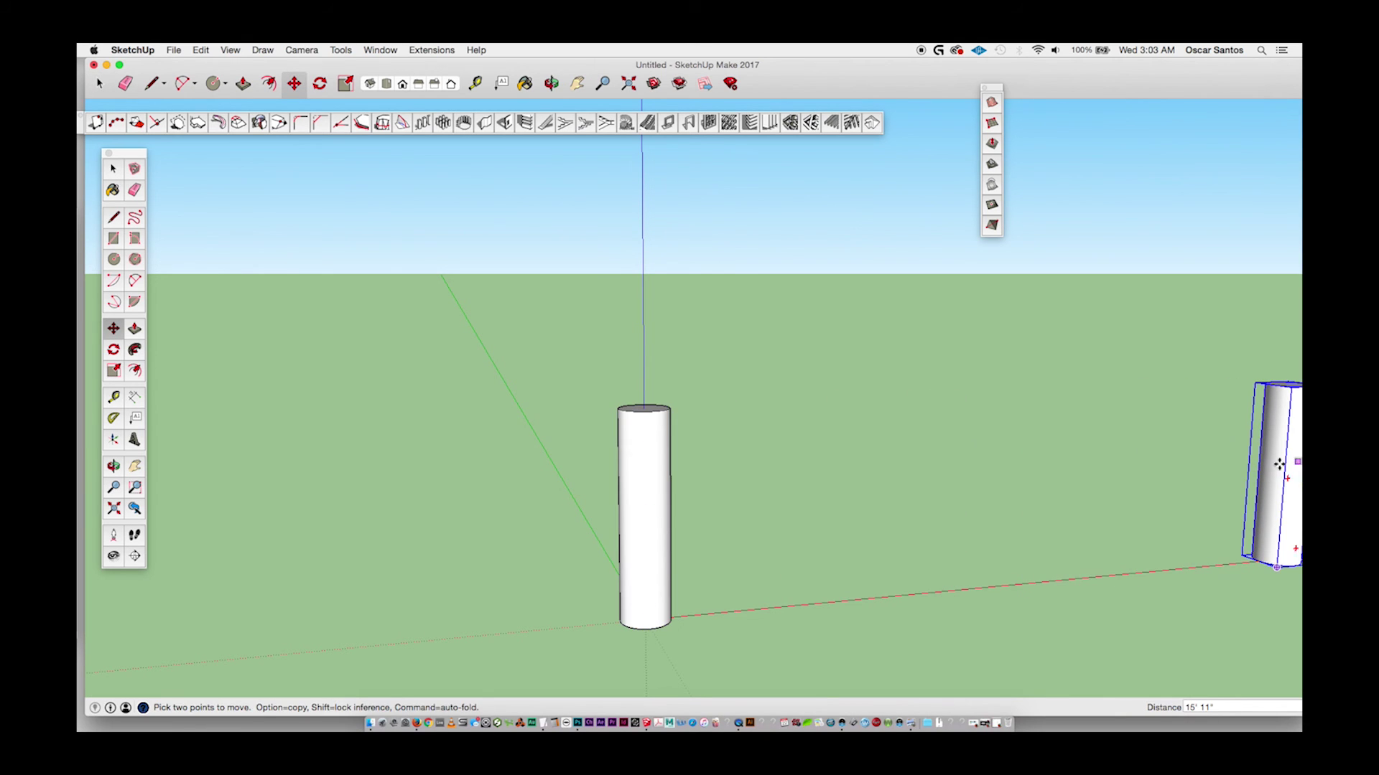
left_click(650, 546)
key("alt")
key("space")
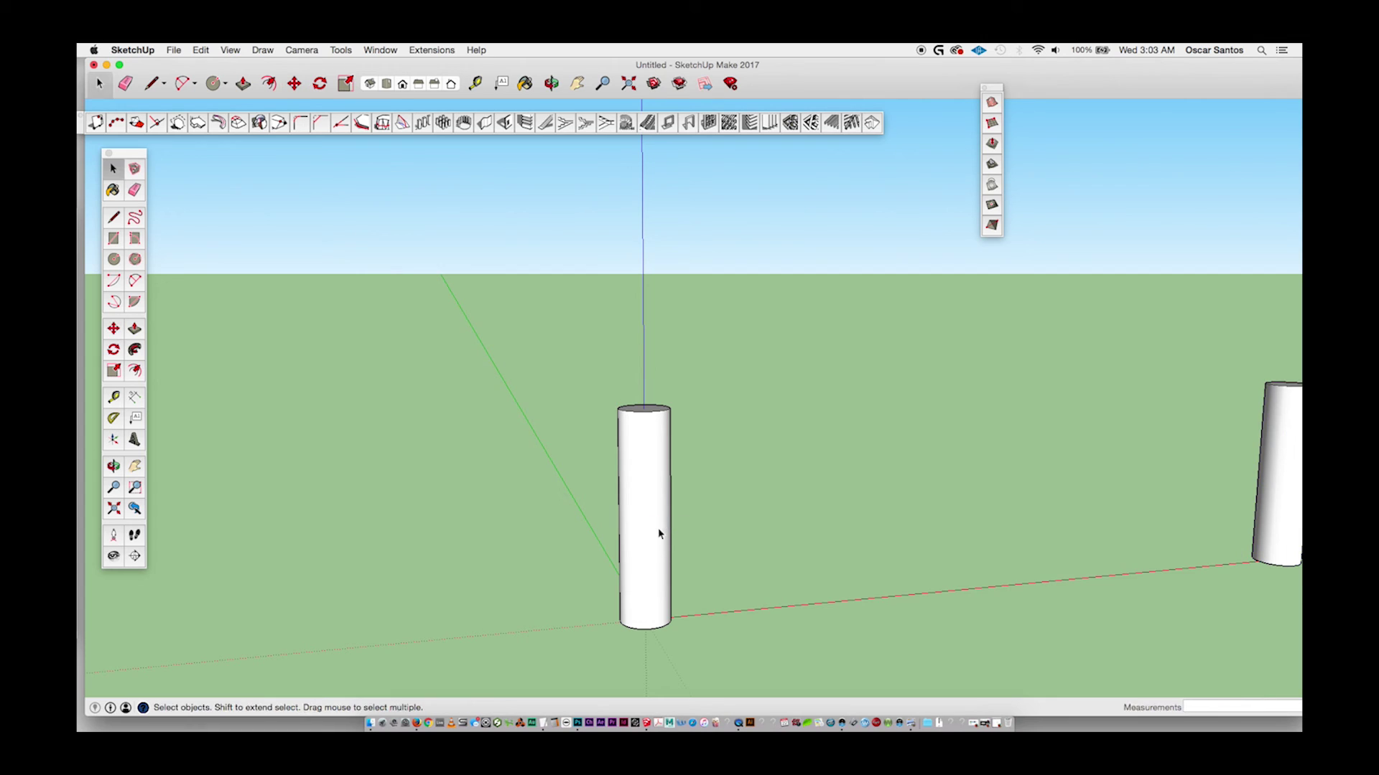
Copy the origin cylinder along the positive red axis again, placing this copy about 8' 8 9/16" away.
left_click(657, 530)
key("m")
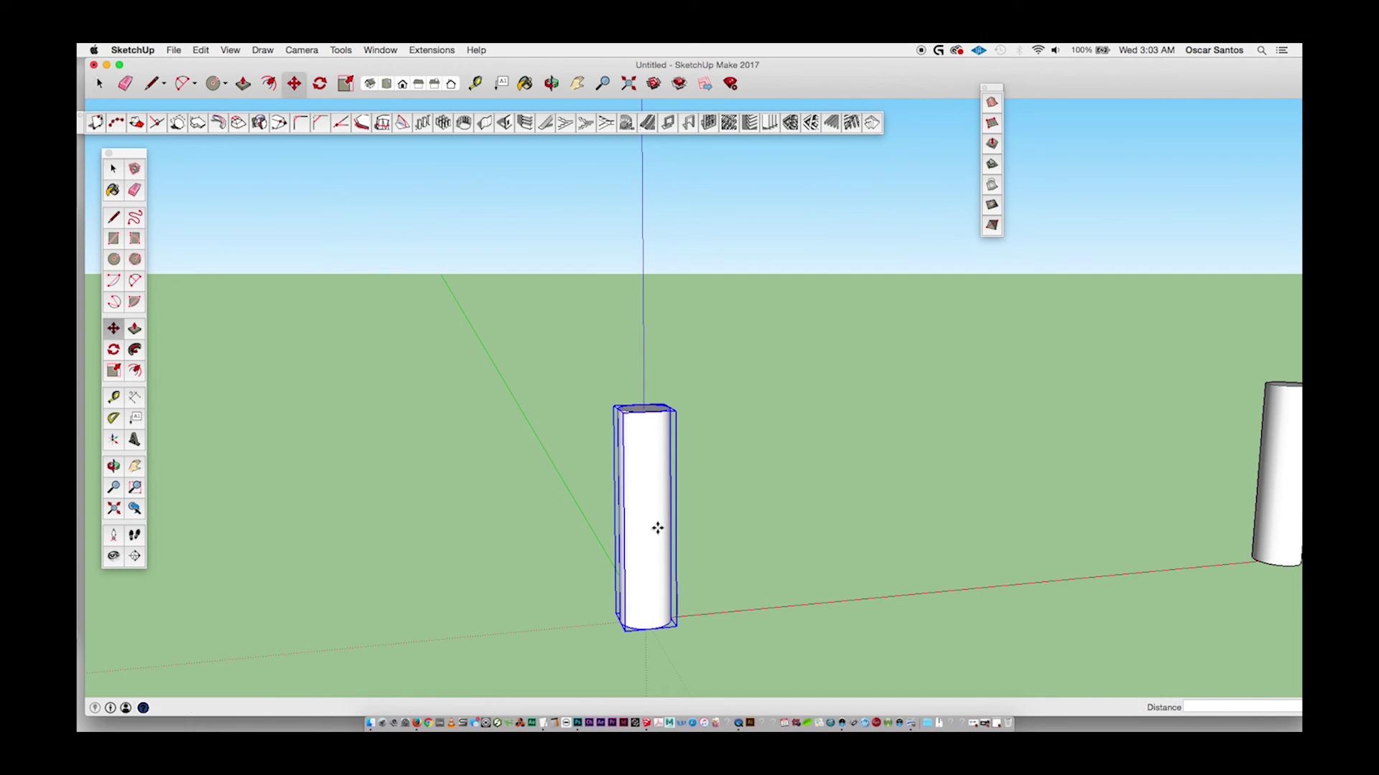
left_click(657, 528)
key("alt")
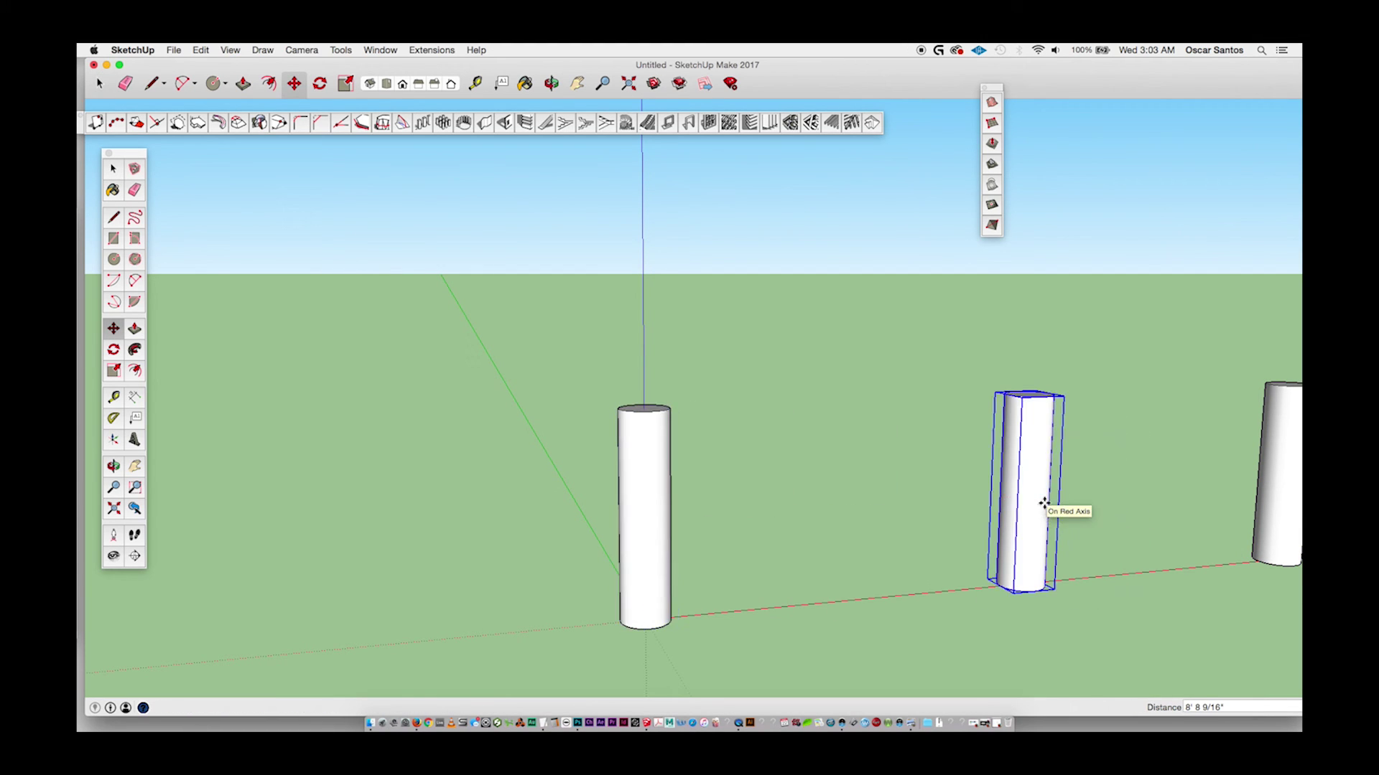
left_click(1043, 503)
scroll(797, 515, "up", 2)
key("space")
Configure a 1001bit linear array of the origin cylinder with 15 evenly distributed entities placed at both ends.
left_click(615, 504)
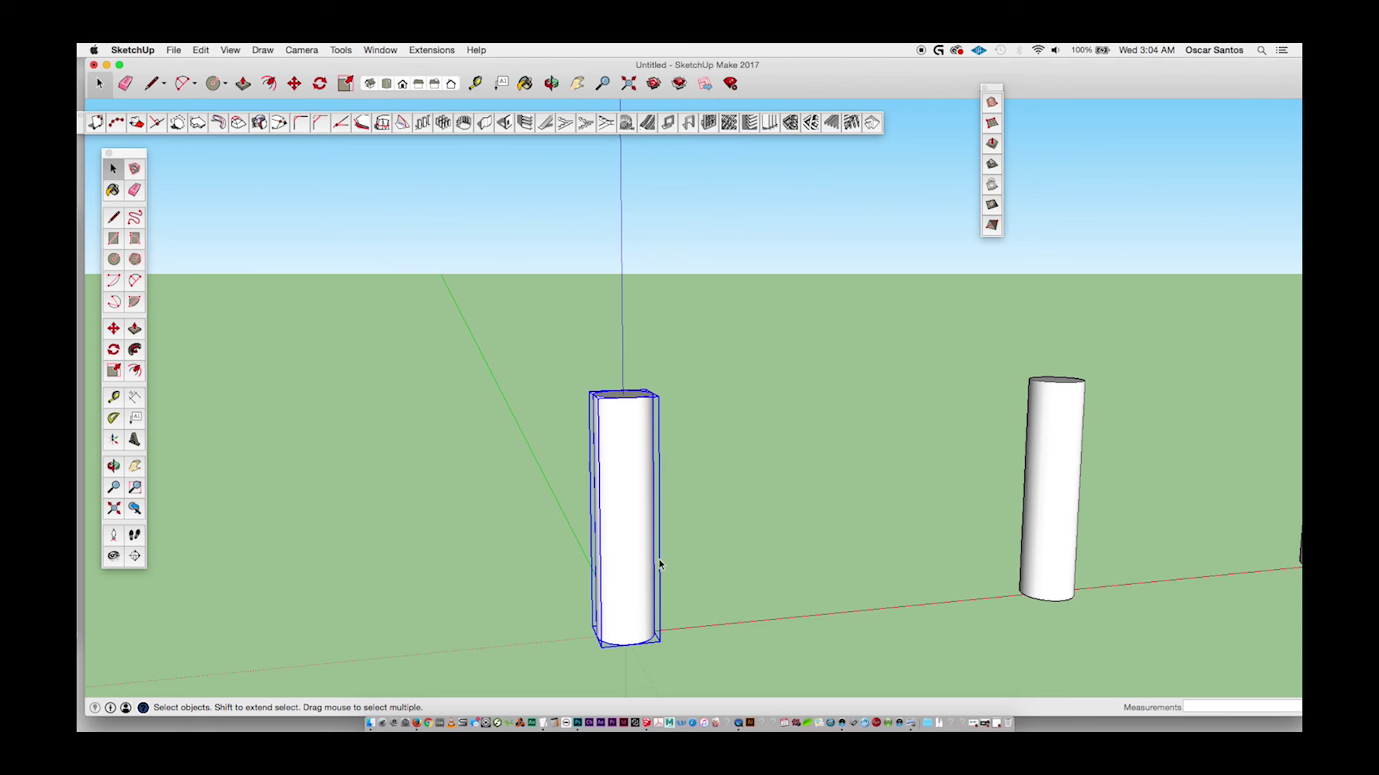
left_click(422, 123)
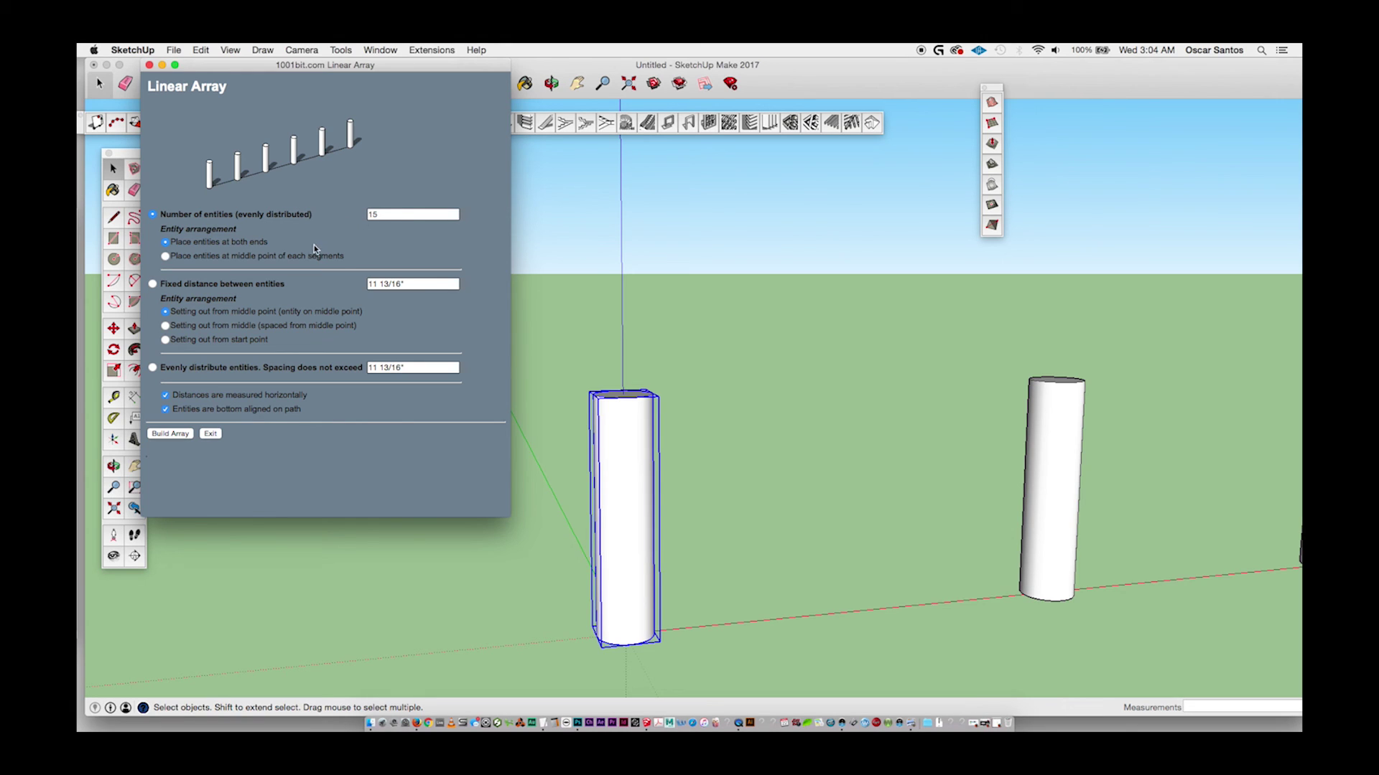
left_click(165, 256)
left_click(166, 243)
left_click(171, 434)
Build the array on the negative red axis, using the cylinder's base corner as reference and starting the path just beside the cylinder.
scroll(527, 510, "down", 4)
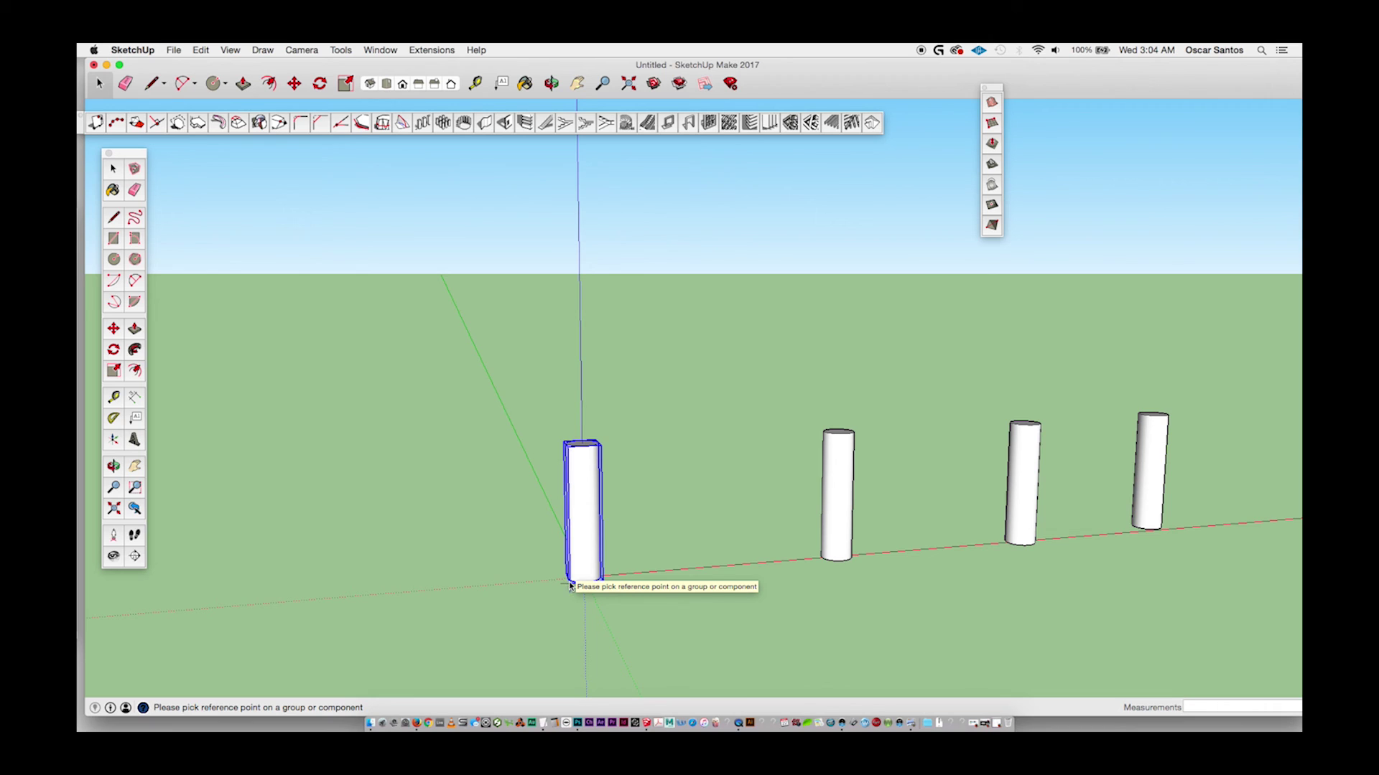
left_click(569, 582)
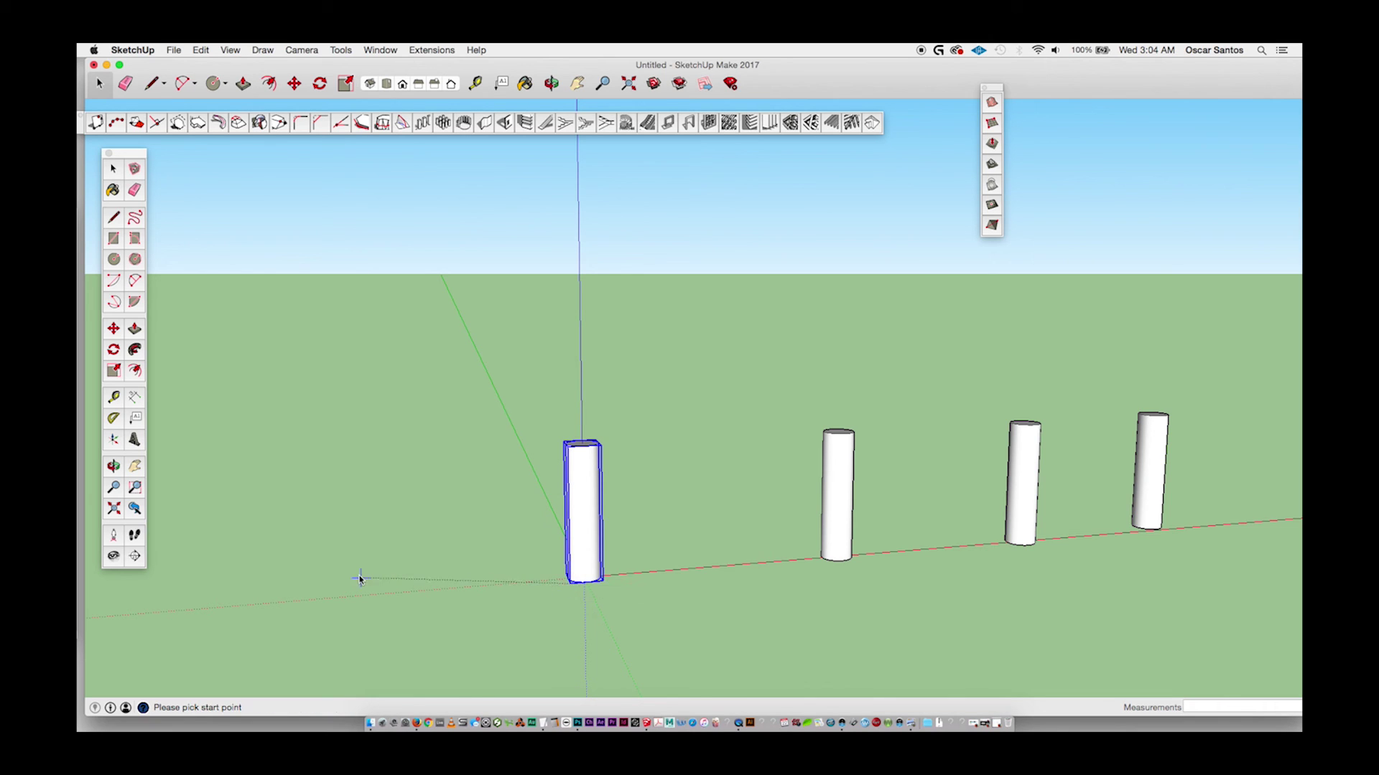
scroll(187, 609, "down", 4)
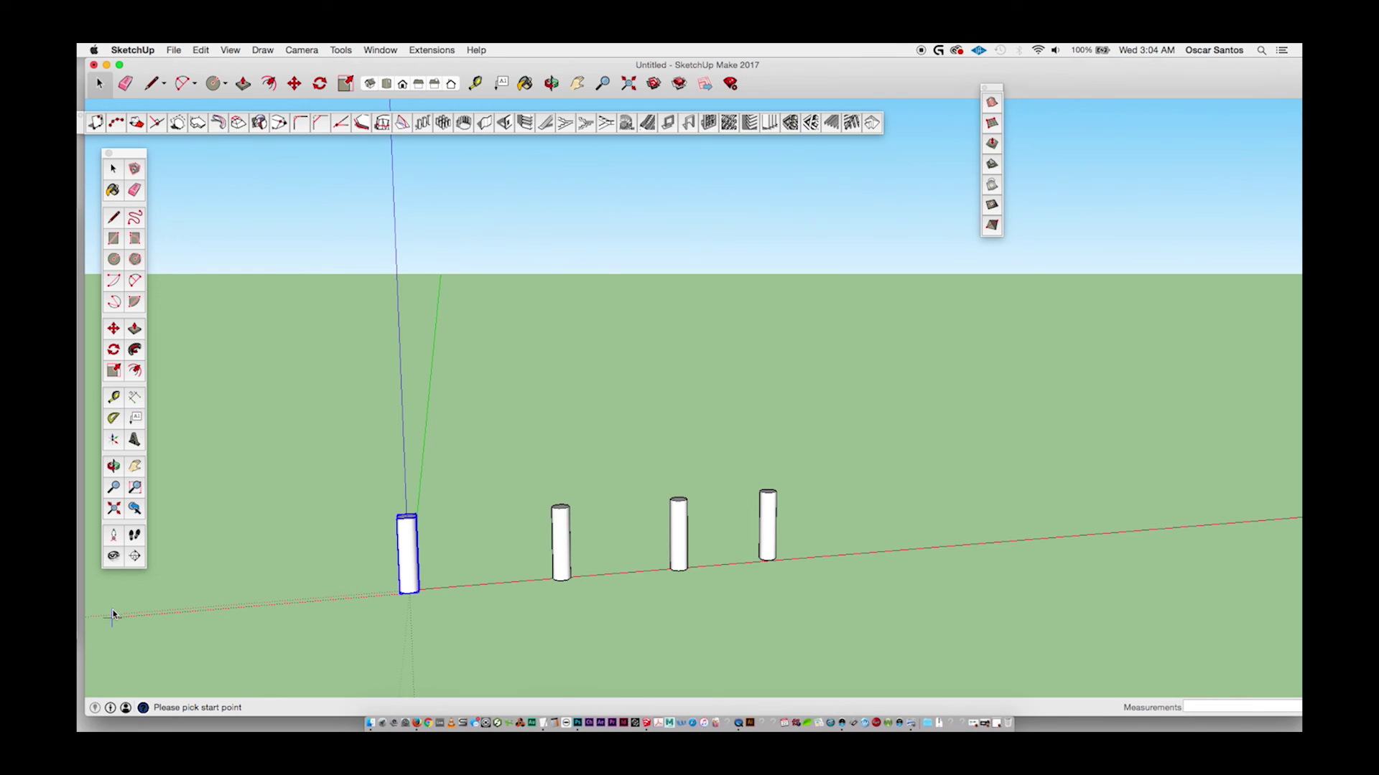
left_click(347, 598)
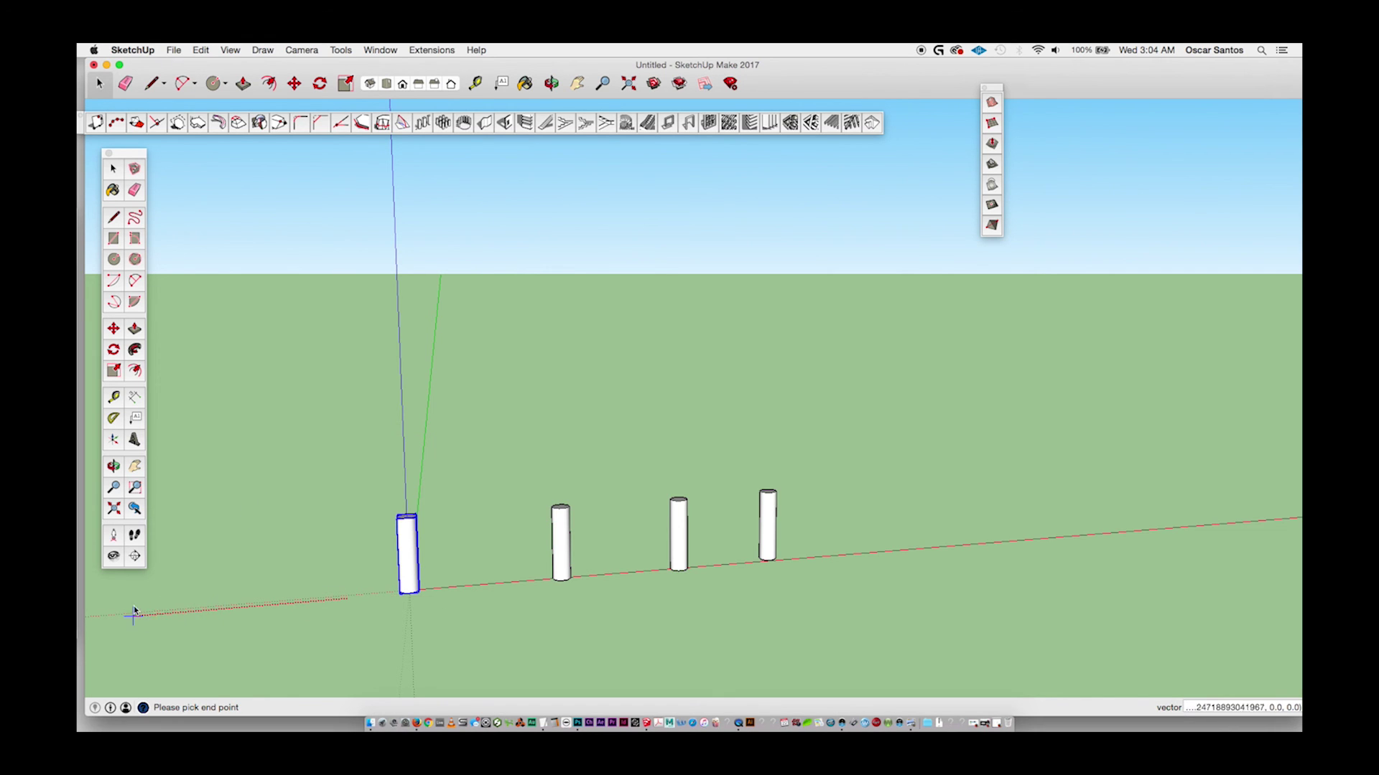
left_click(108, 610)
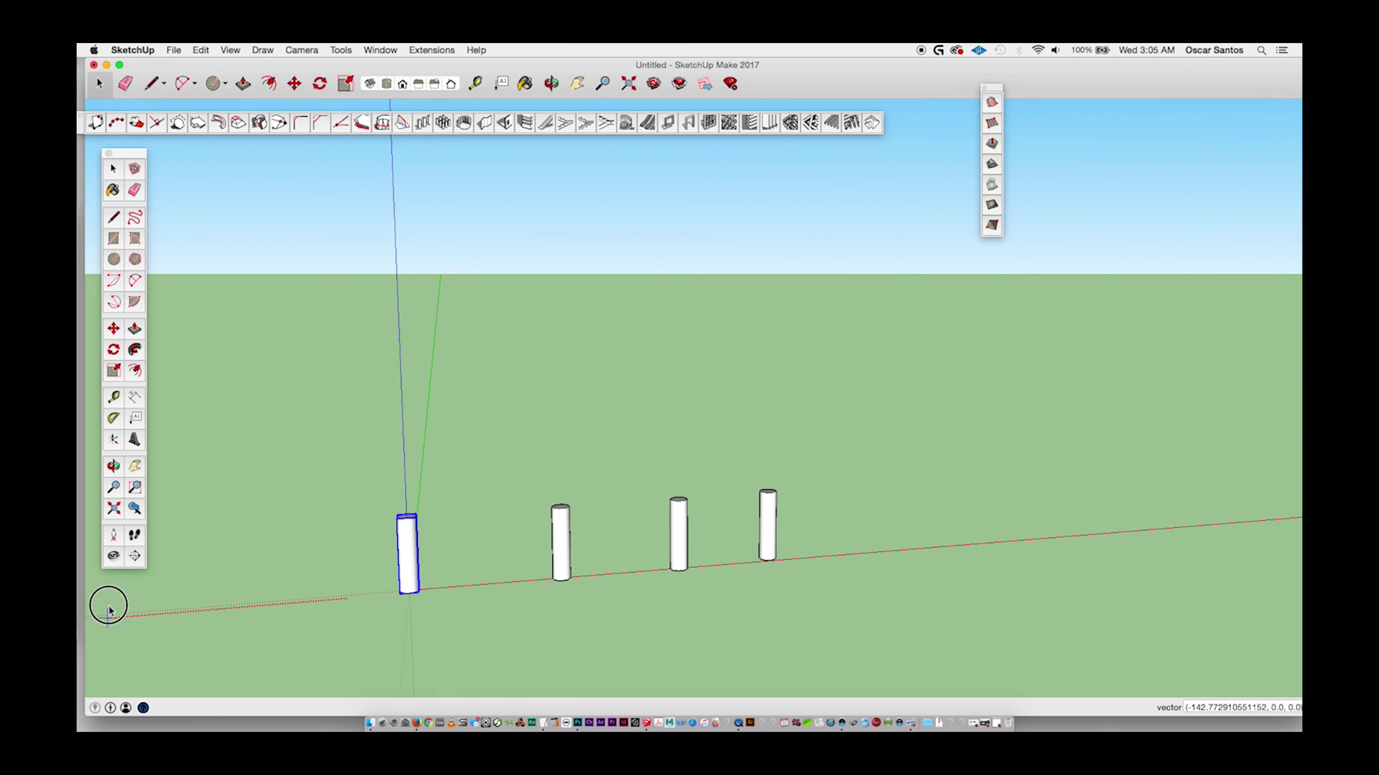
Undo the linear array of 15 cylinders.
scroll(307, 575, "up", 5)
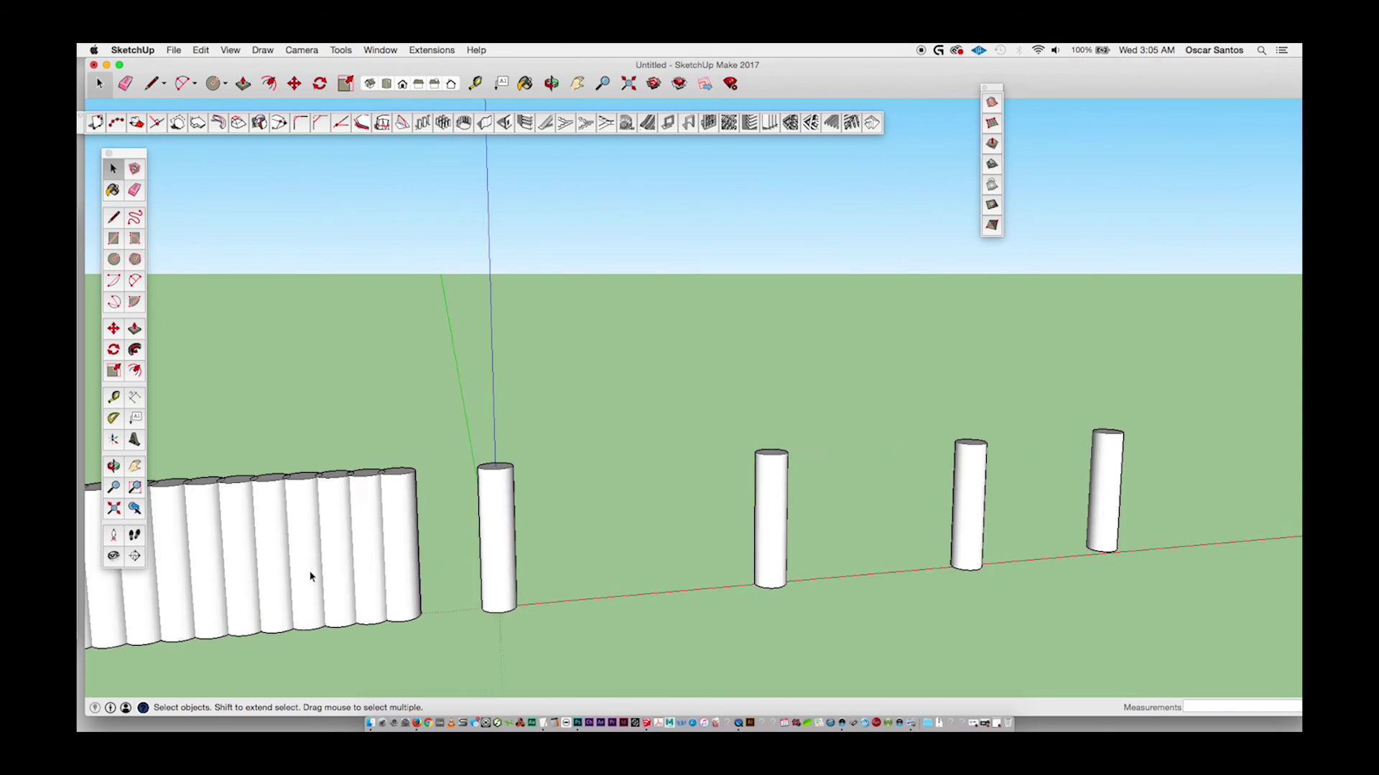
key("o")
left_click_drag(307, 560, 996, 568)
scroll(791, 579, "down", 6)
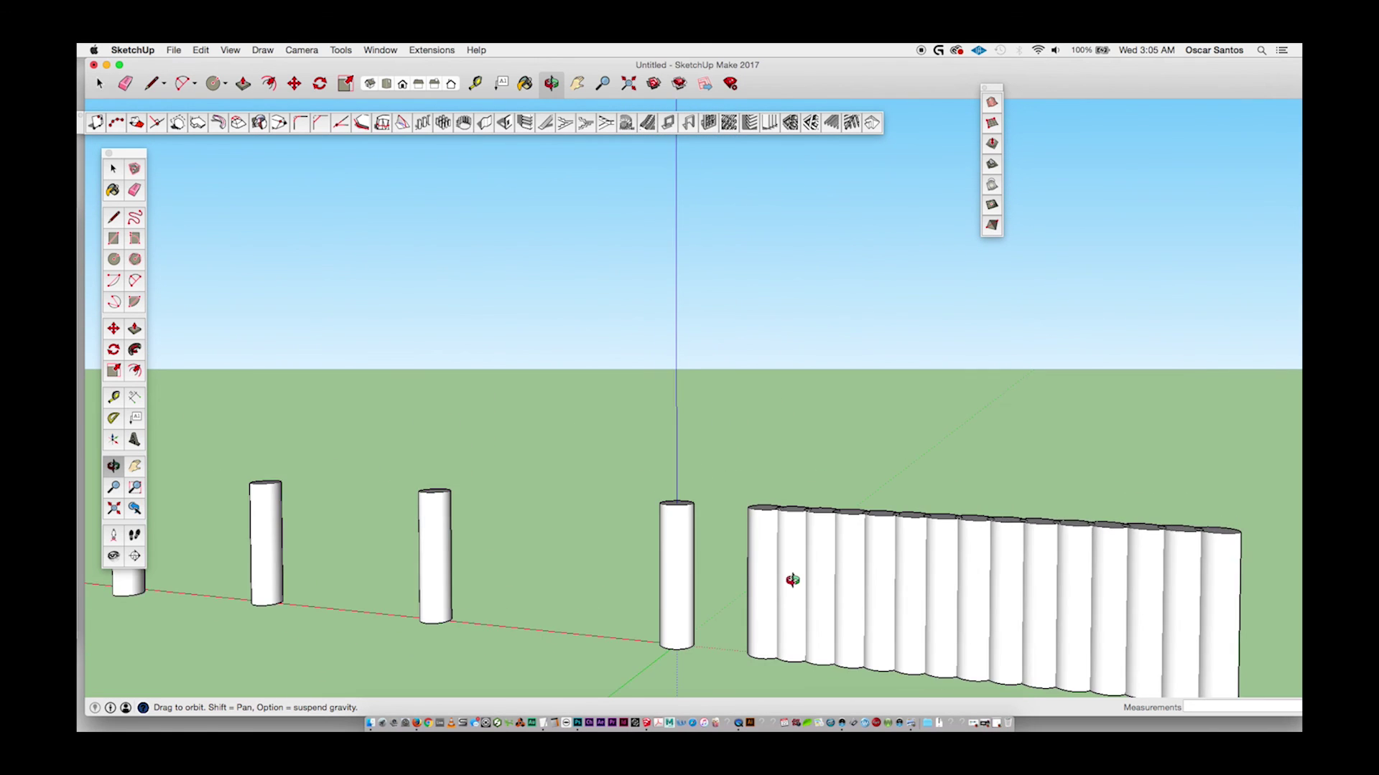
scroll(790, 593, "up", 2)
scroll(759, 595, "down", 1)
scroll(759, 595, "down", 1)
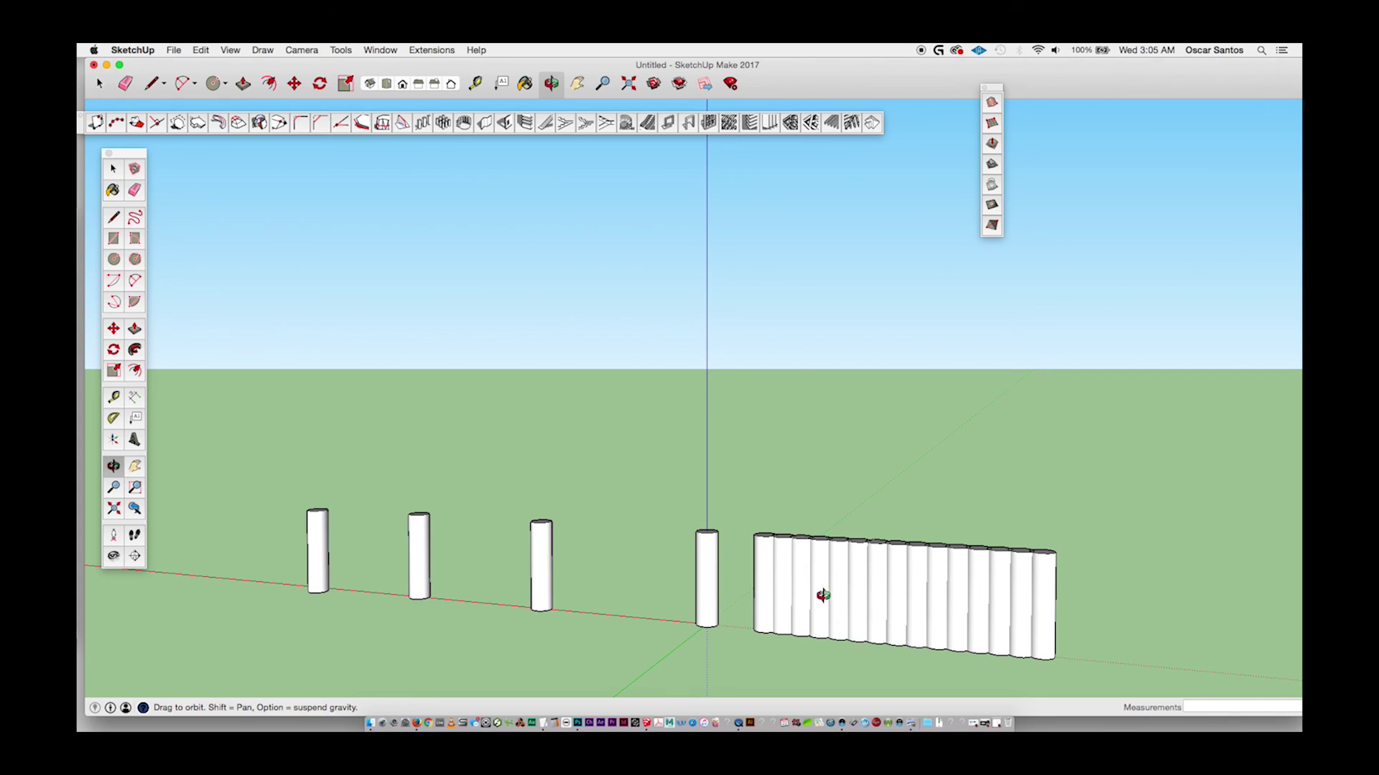
key("super+z")
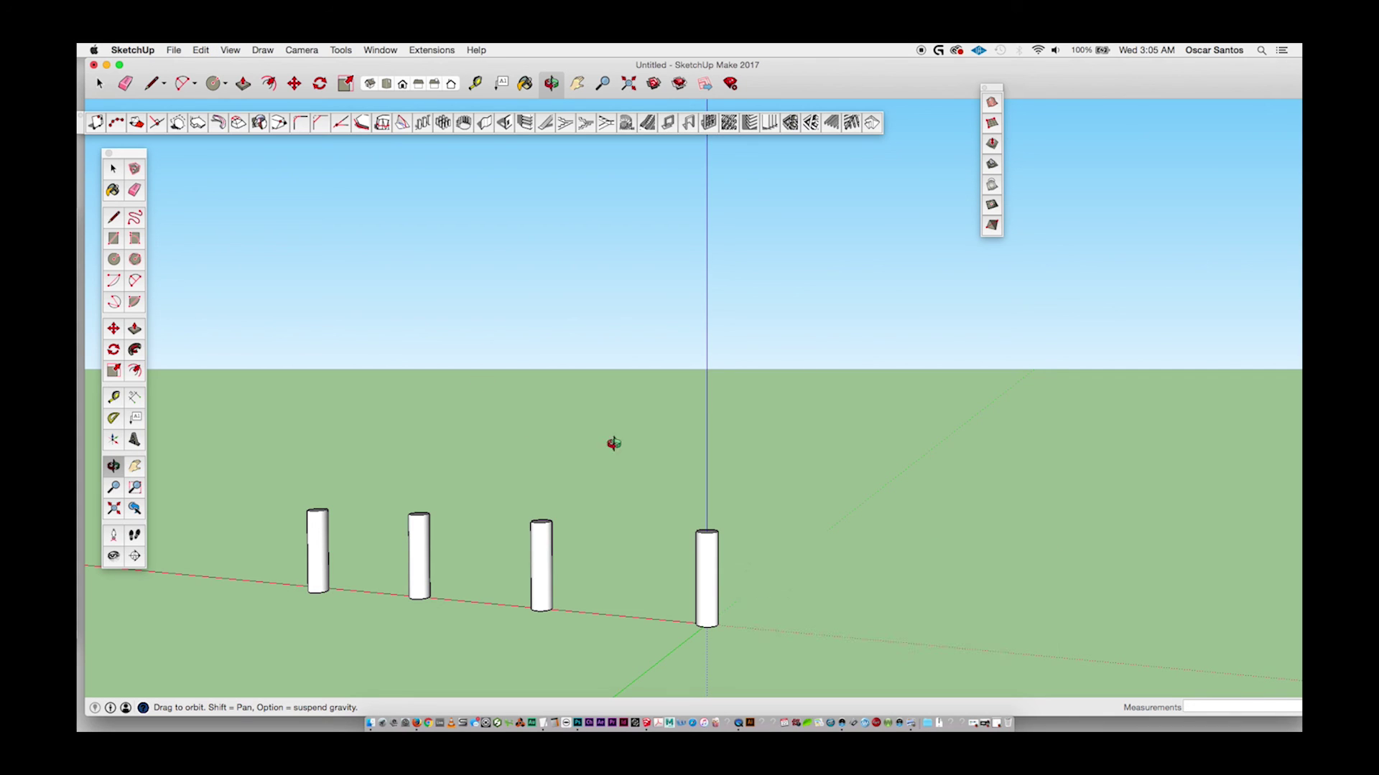
Configure another linear array of the origin cylinder with 7 evenly distributed entities placed at both ends.
key("space")
left_click(715, 571)
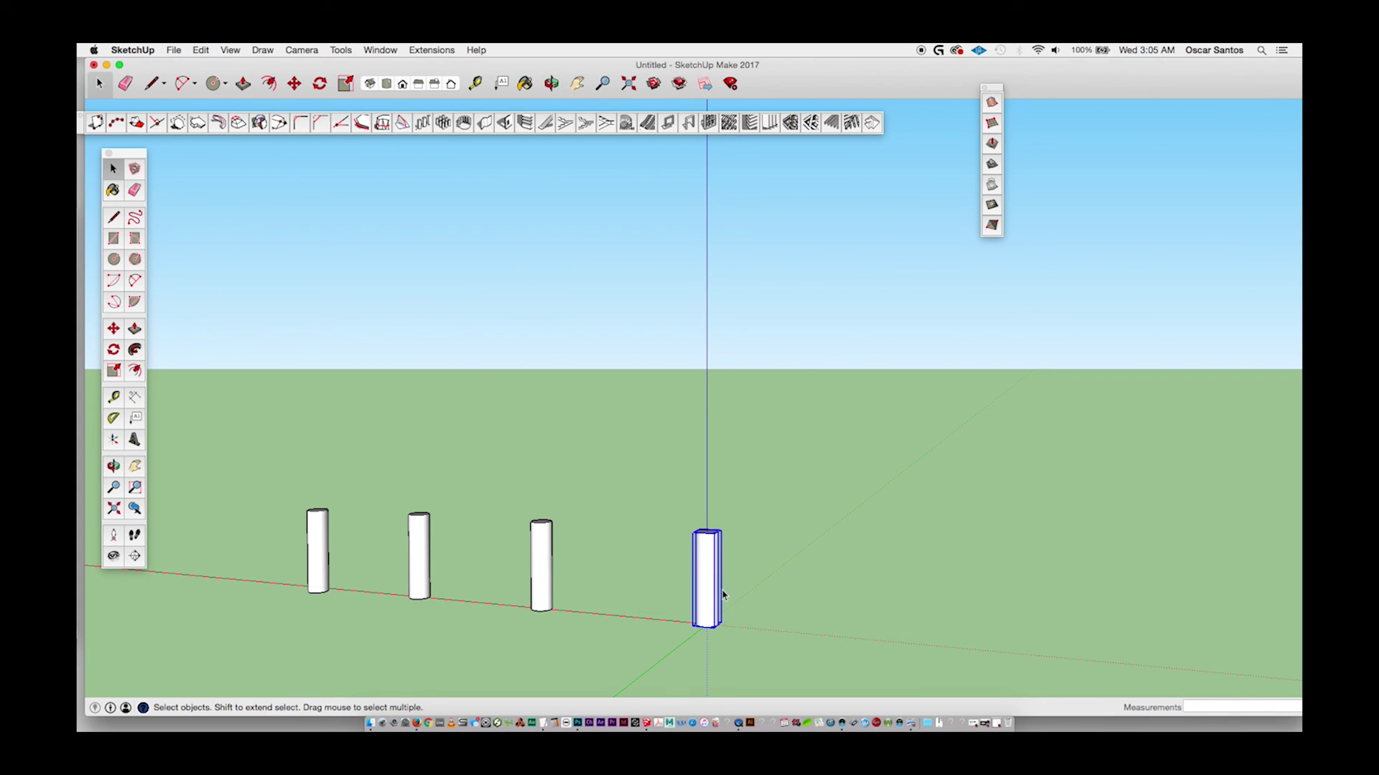
key("h")
left_click_drag(624, 542, 528, 535)
key("o")
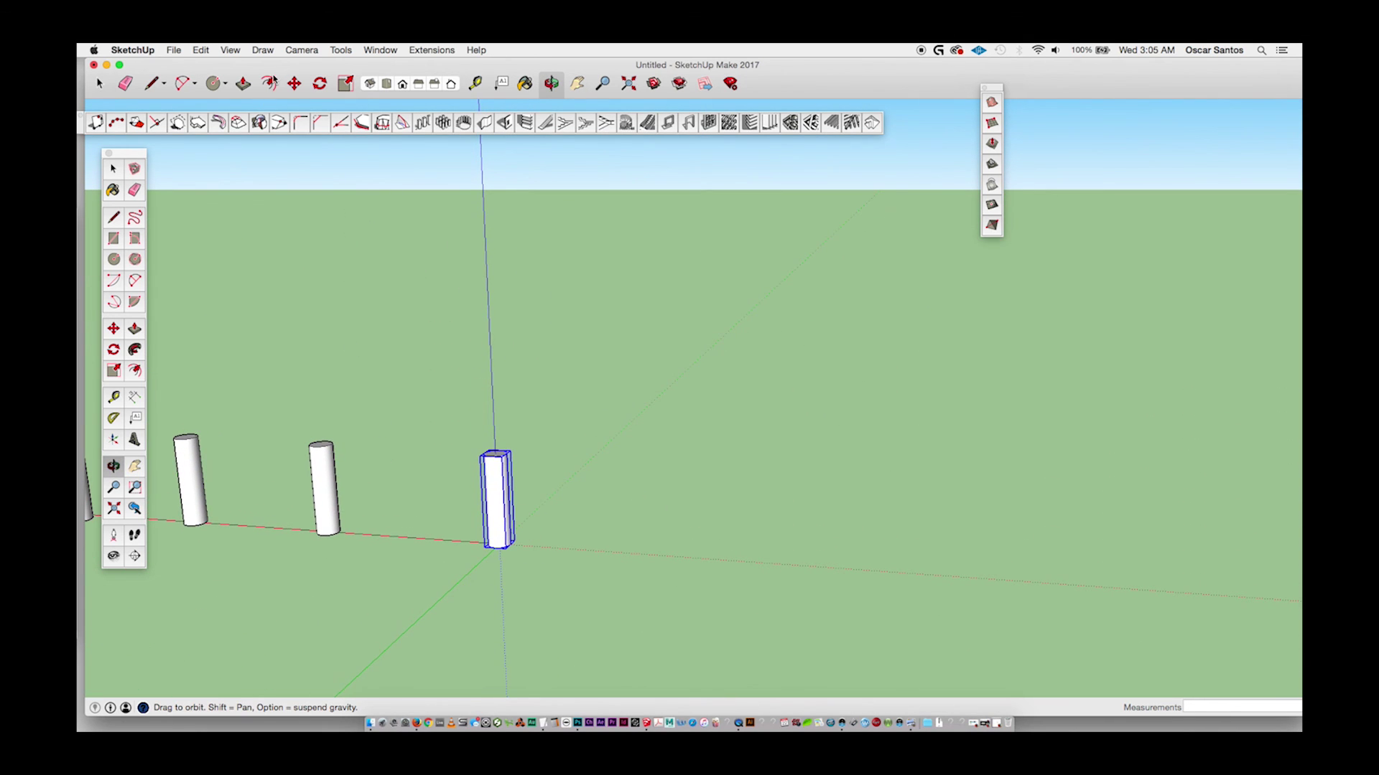
left_click(429, 127)
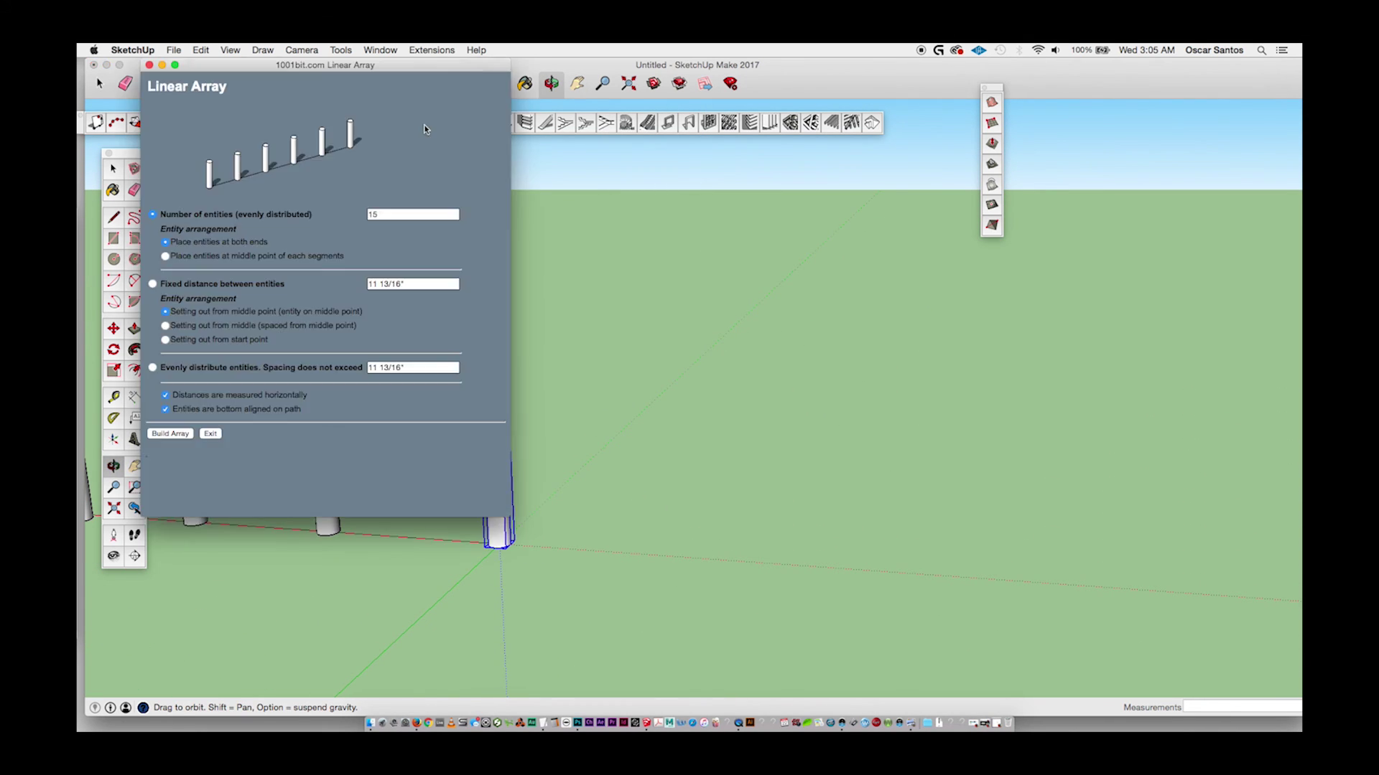
double_click(388, 216)
left_click(172, 435)
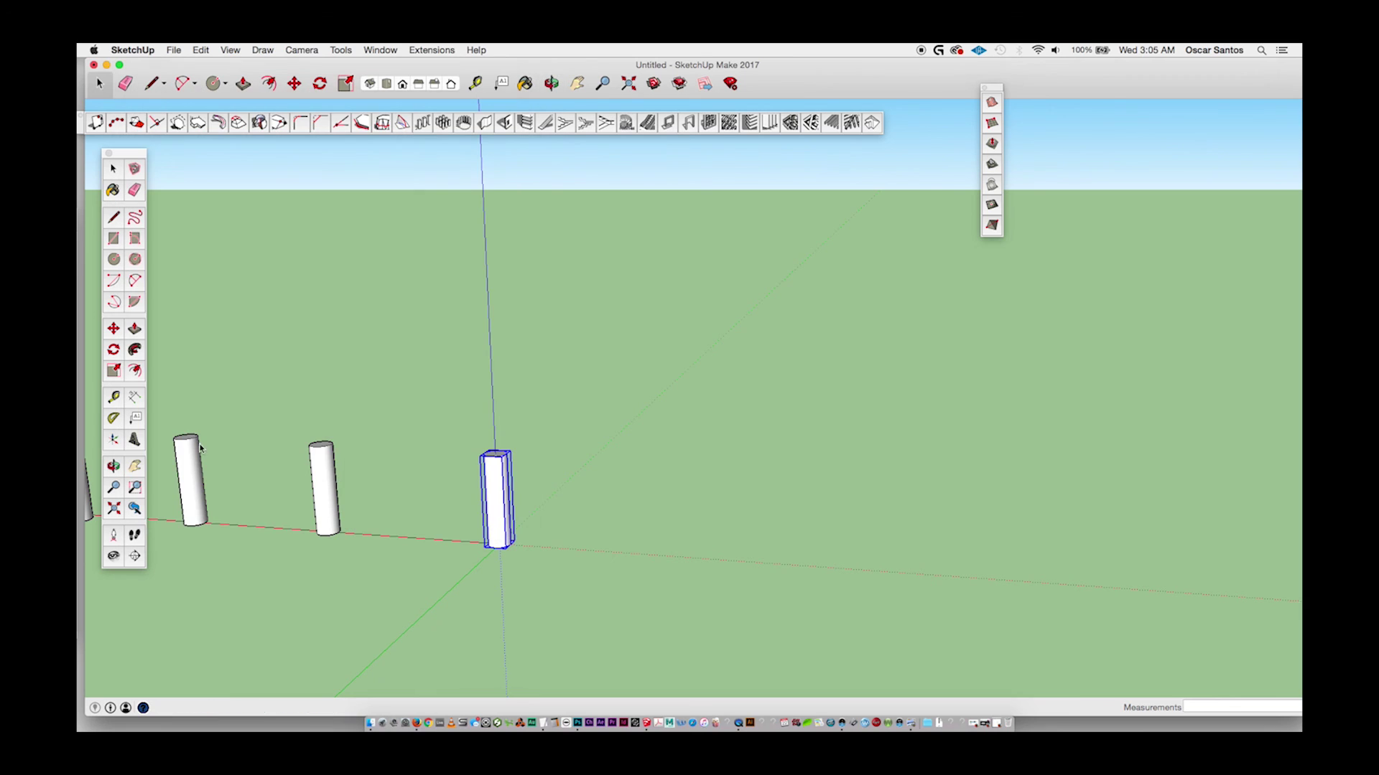
Build the seven-cylinder array along a longer path on the negative red axis, and undo it.
left_click(512, 547)
left_click(575, 550)
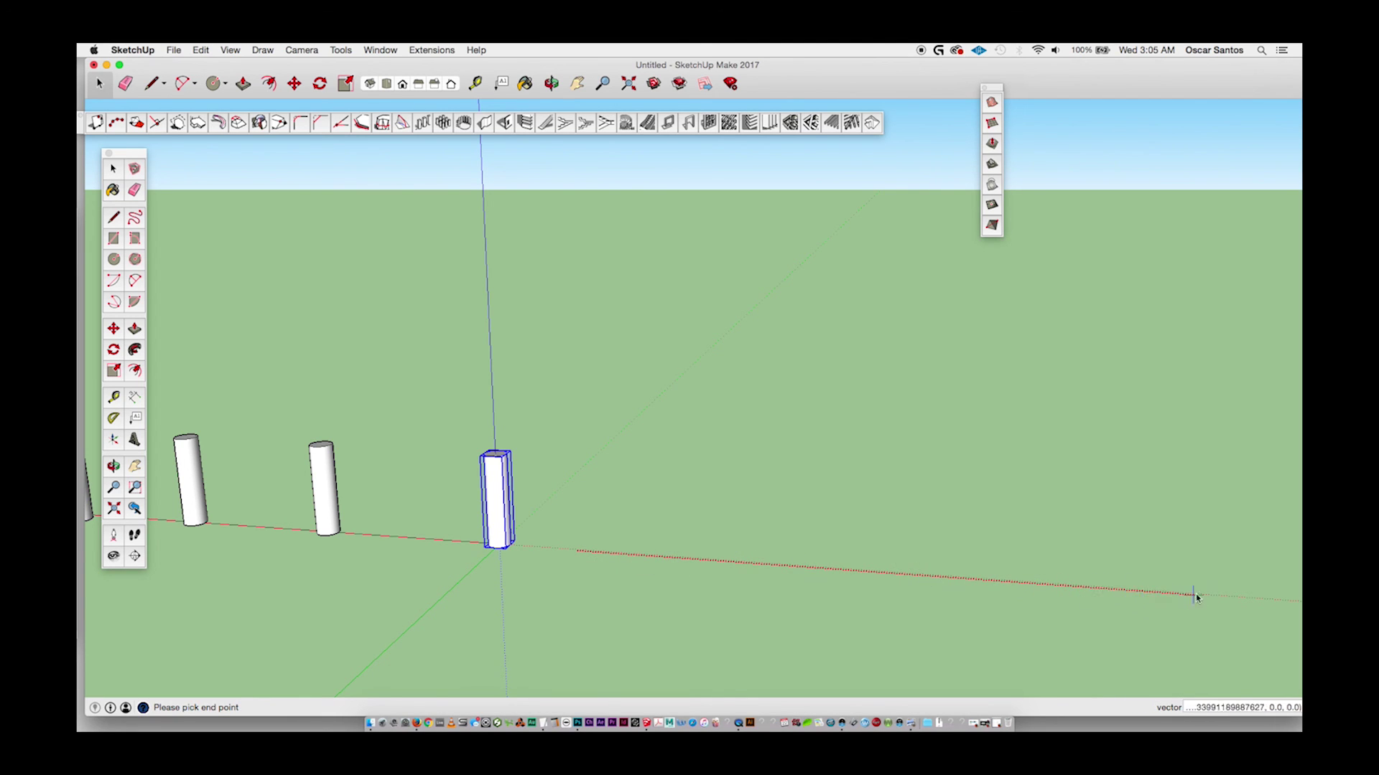
left_click(1248, 598)
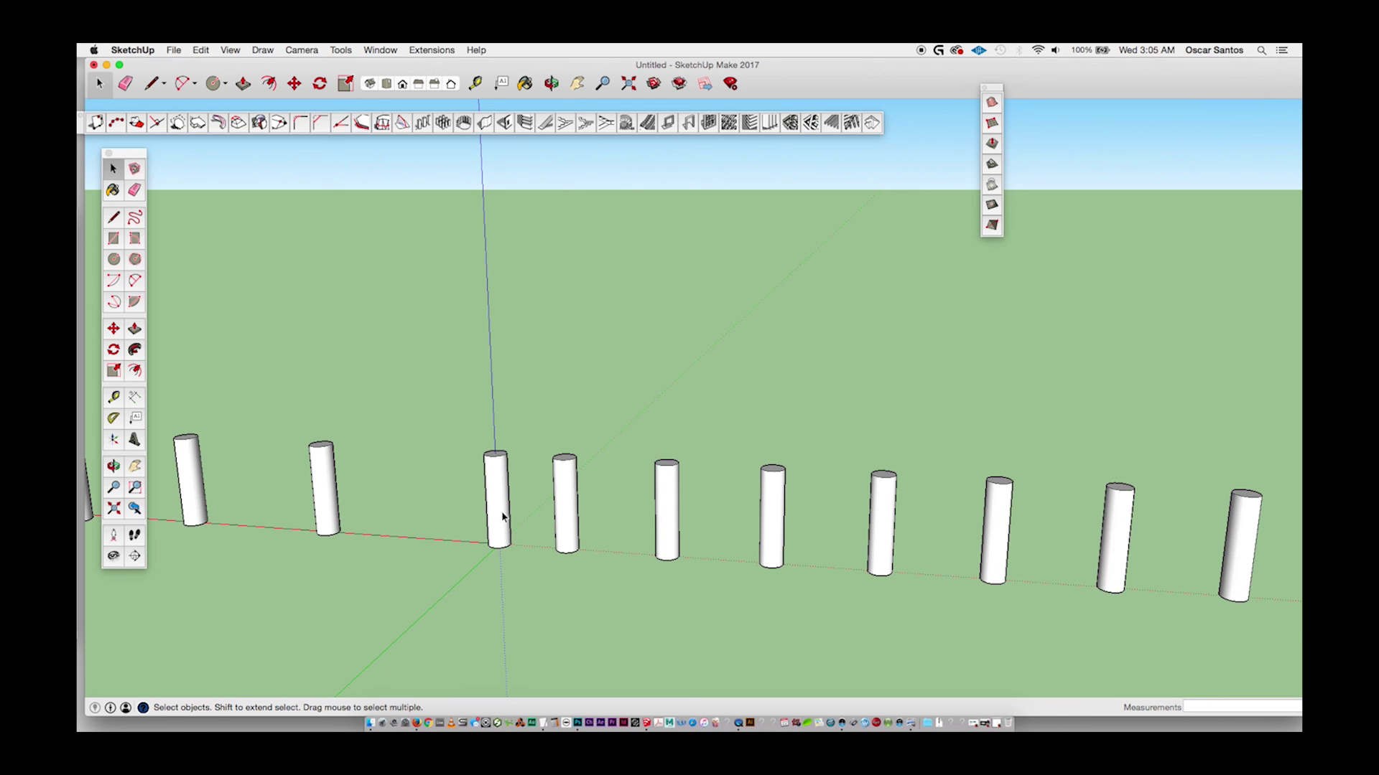
key("super+z")
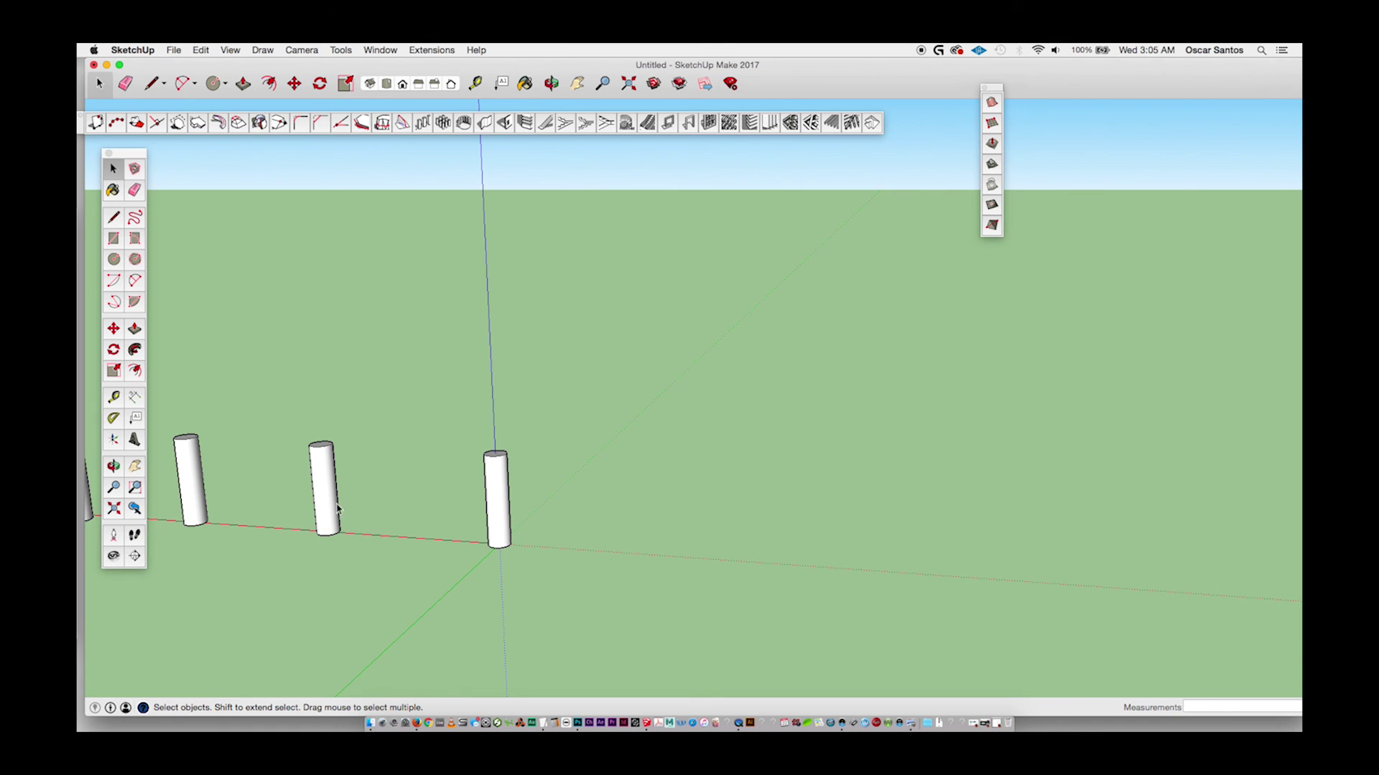
Configure a rectangular array of the copy nearest the origin cylinder with 6 columns and 6 rows, both spaced 1'.
key("h")
left_click_drag(394, 509, 578, 496)
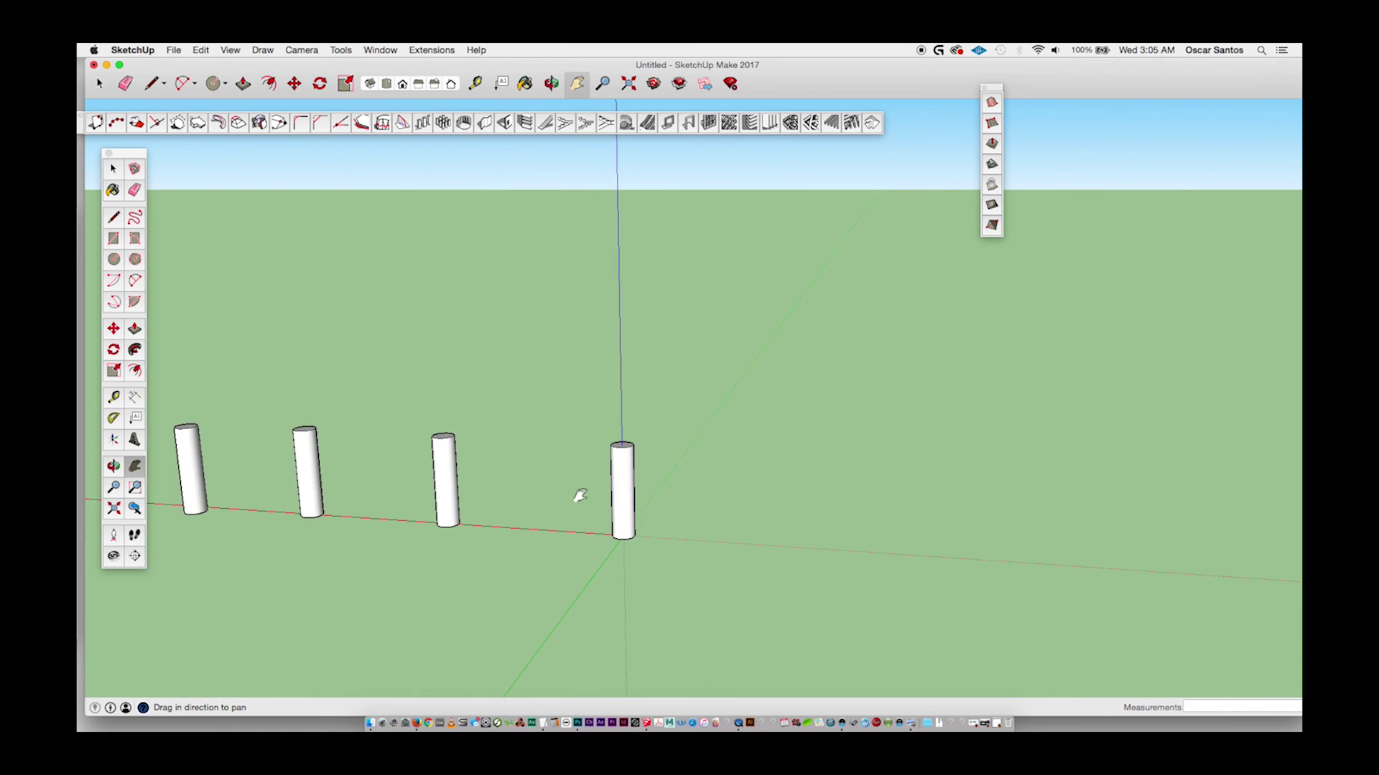
key("space")
left_click(443, 473)
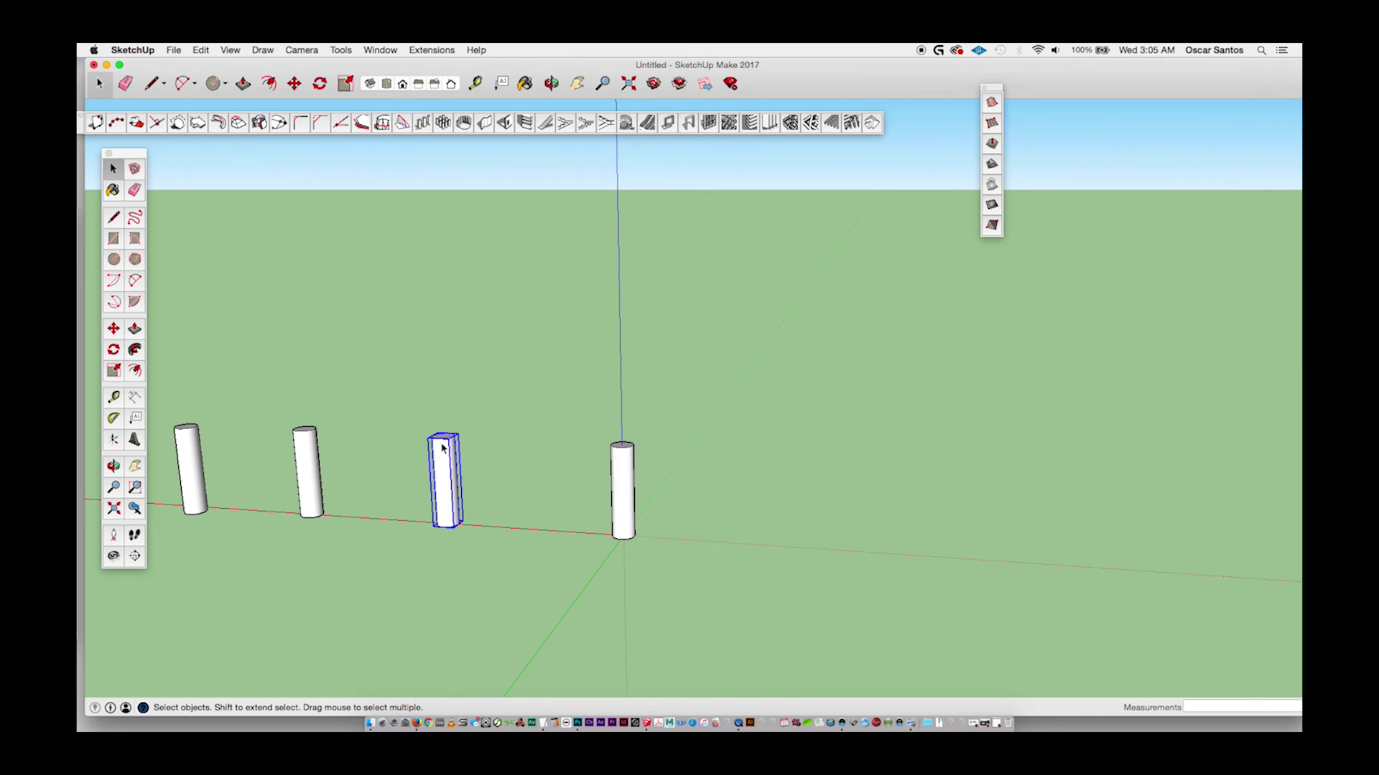
left_click(442, 123)
left_click_drag(376, 74, 818, 226)
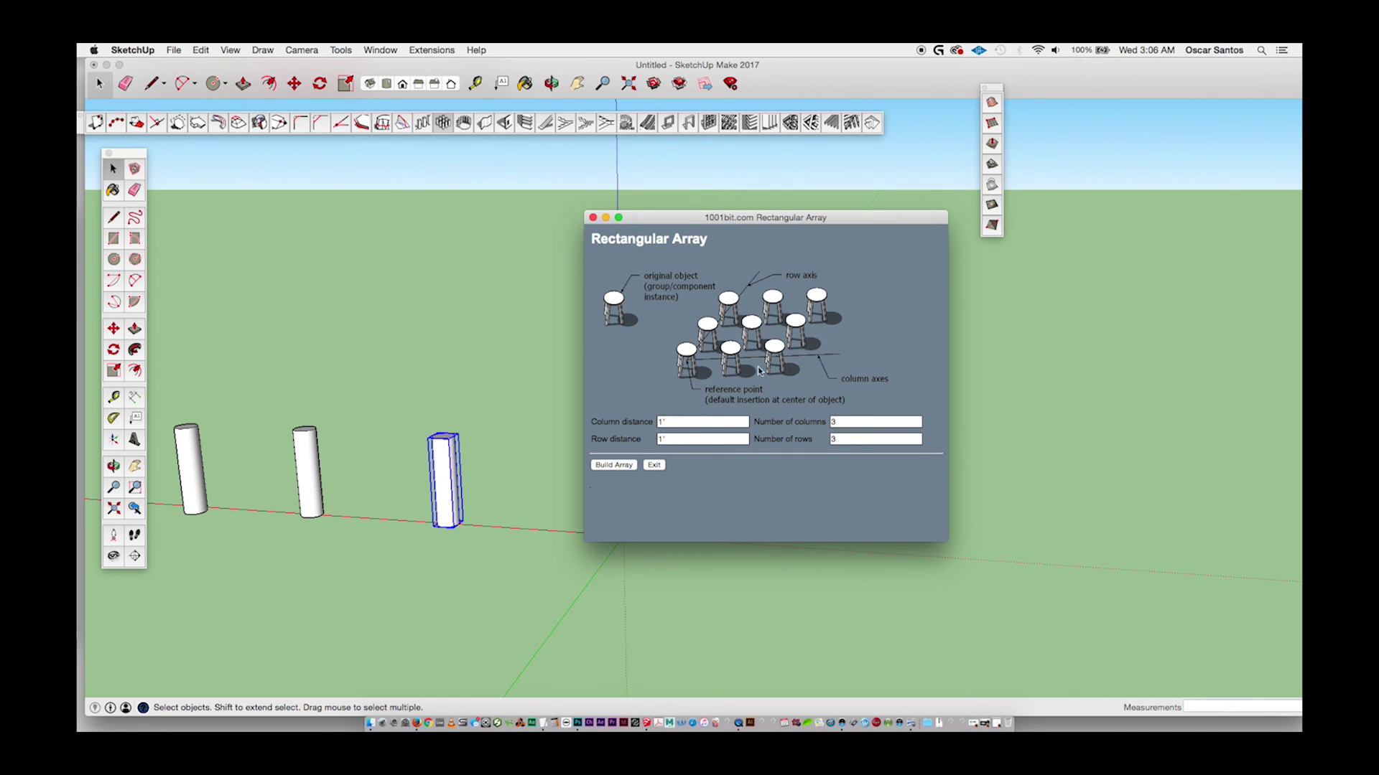
double_click(855, 425)
double_click(839, 439)
left_click(622, 463)
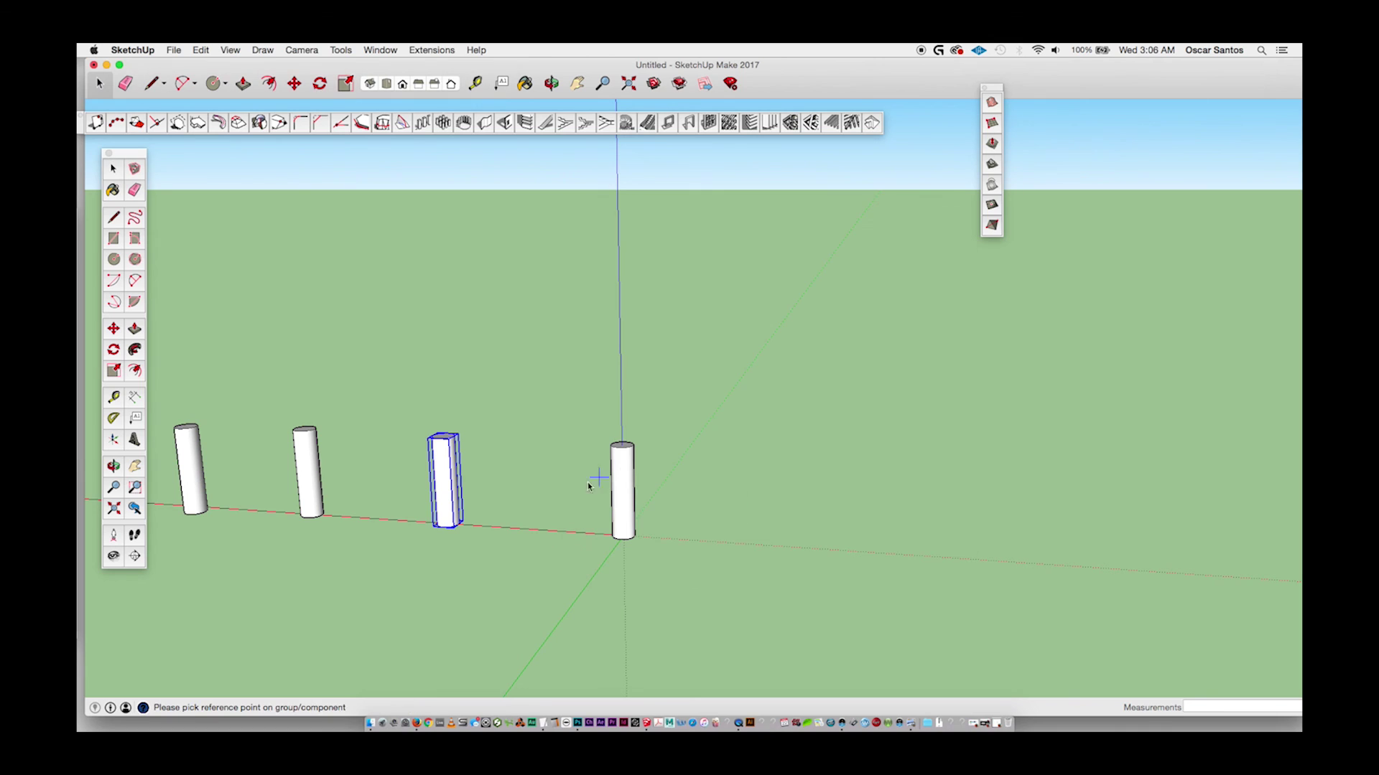
Build the rectangular array from its base reference point, running columns from beside the origin cylinder toward the selected one and rows back from the red axis.
left_click(446, 530)
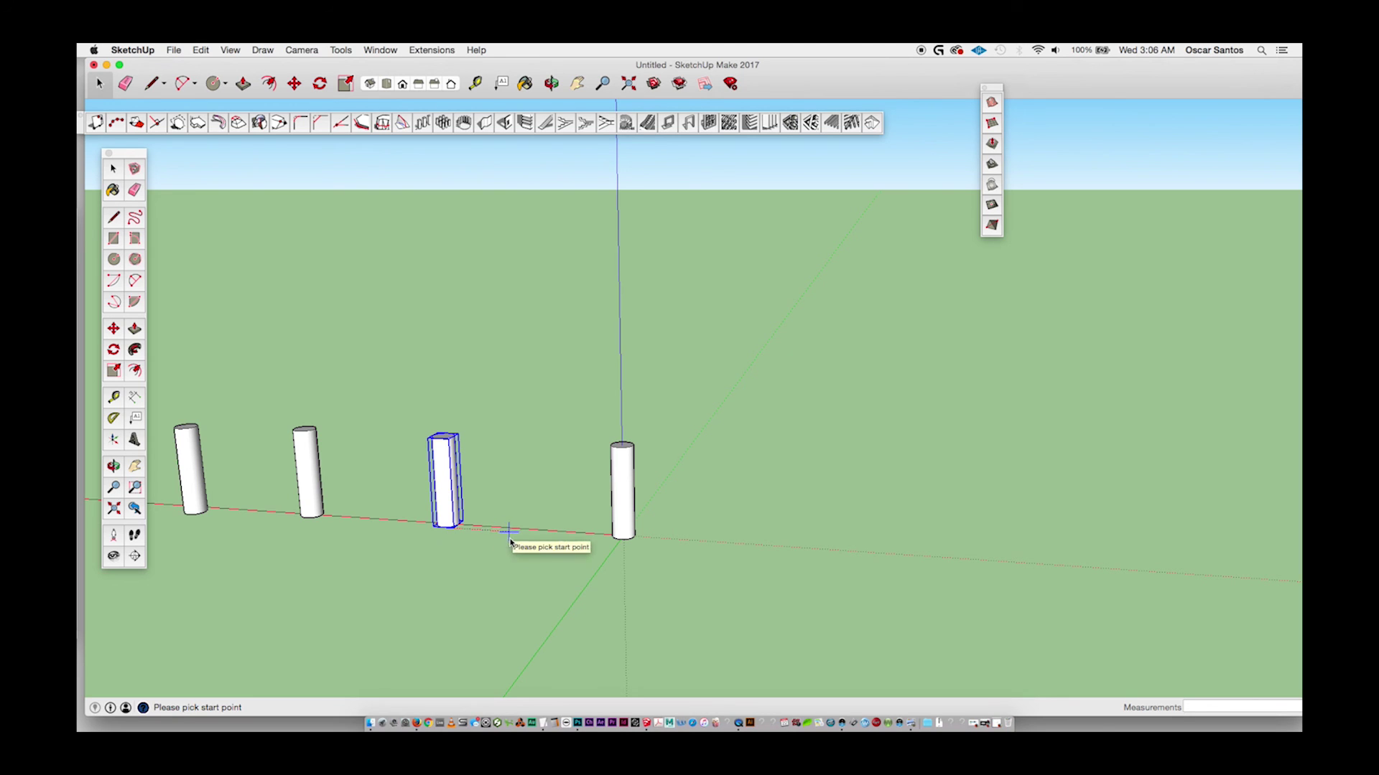
left_click(489, 486)
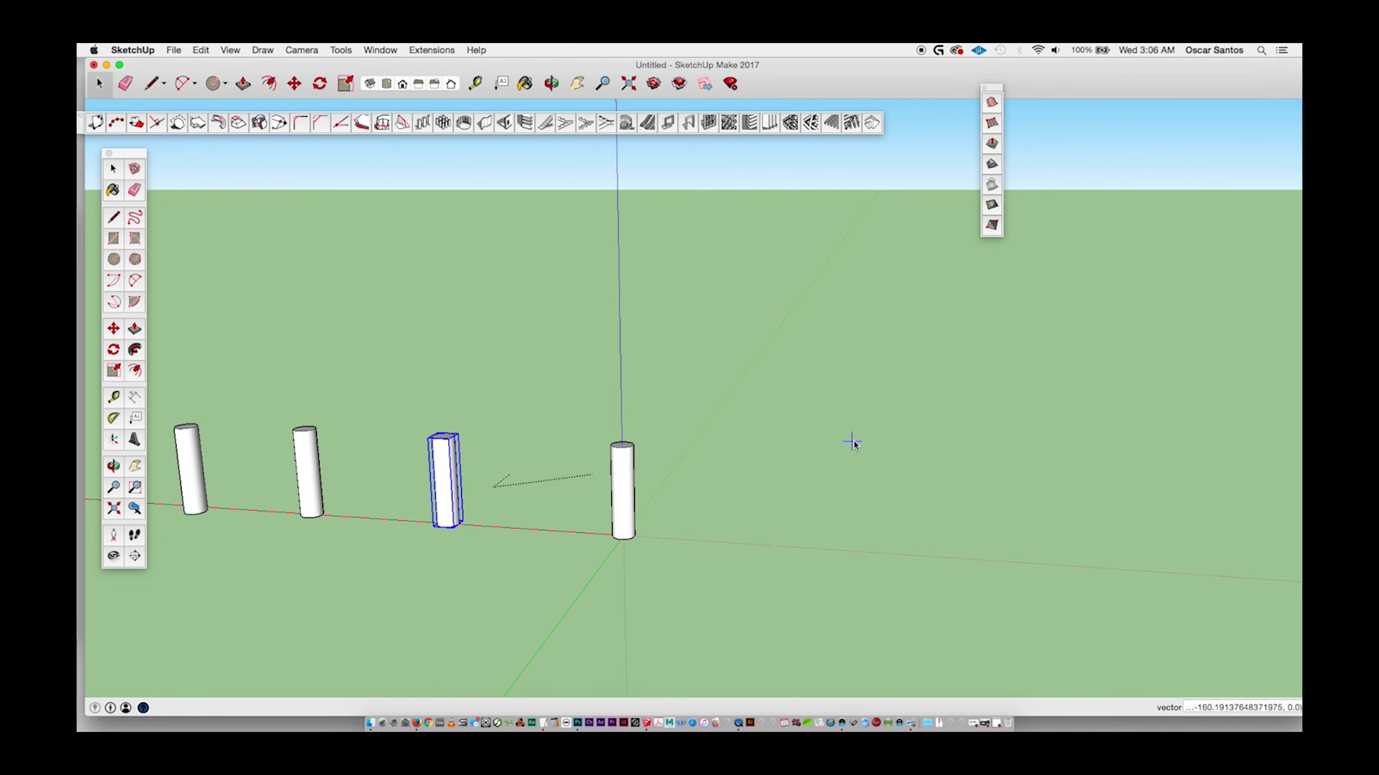
left_click(926, 457)
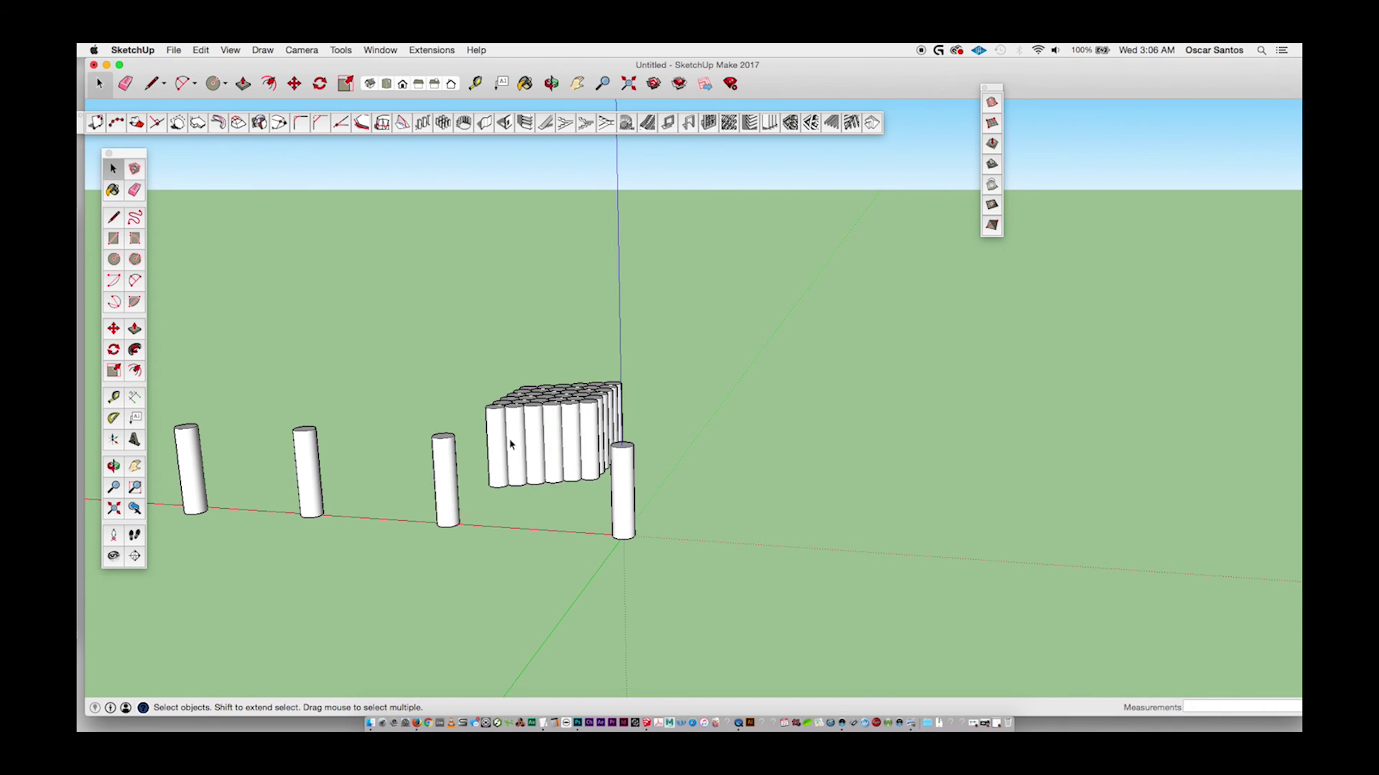
Select the cylinder farthest from the origin on the red axis and set up a 360° polar array with 10 entities and 10' total distance.
scroll(511, 444, "up", 5)
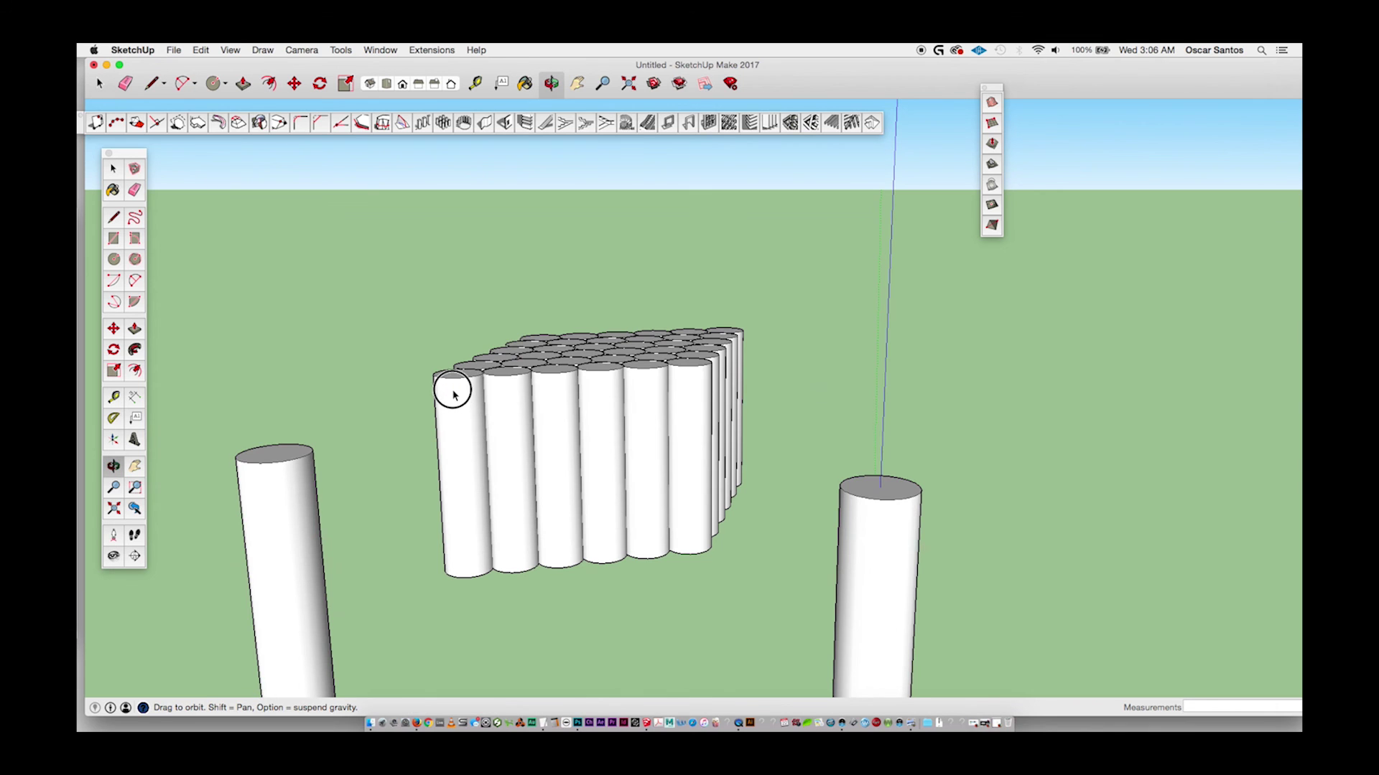
middle_click_drag(453, 388, 593, 477)
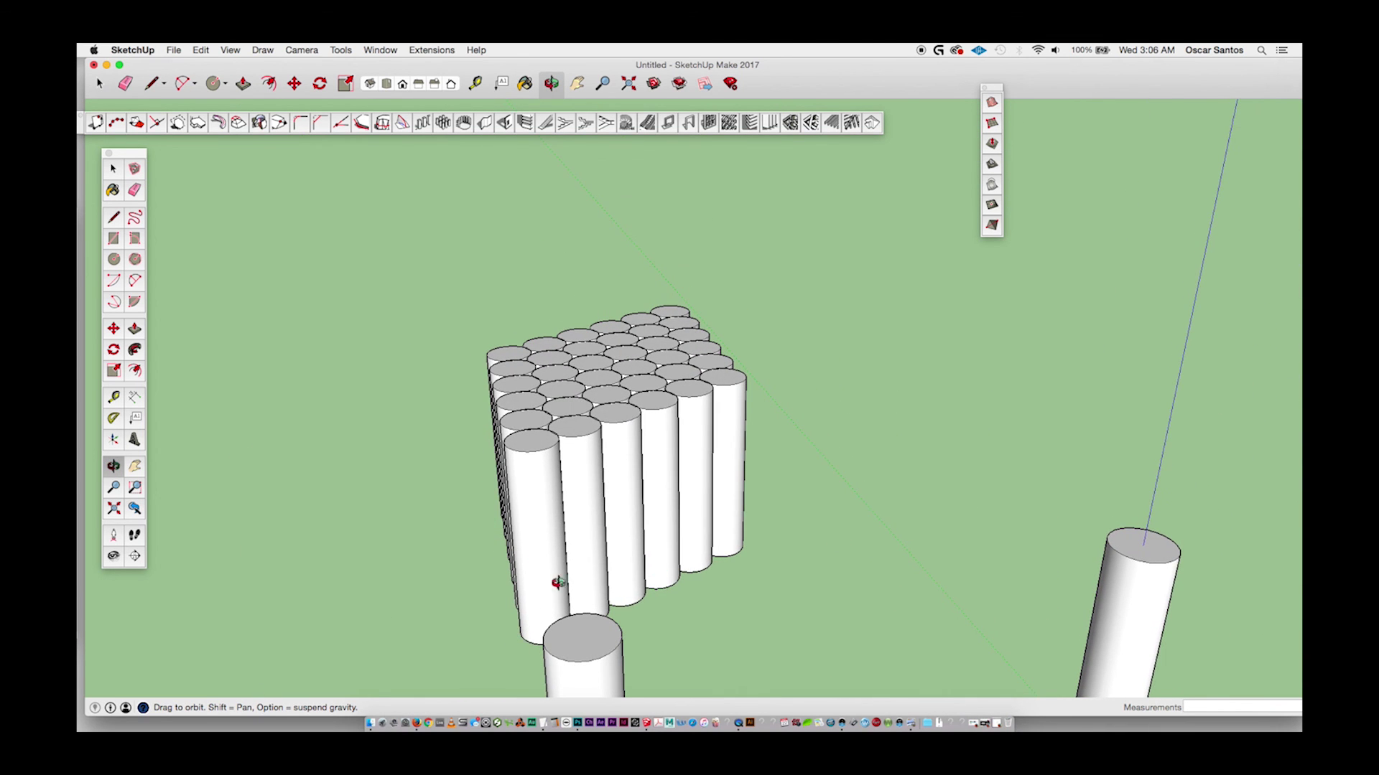
middle_click_drag(557, 579, 532, 457)
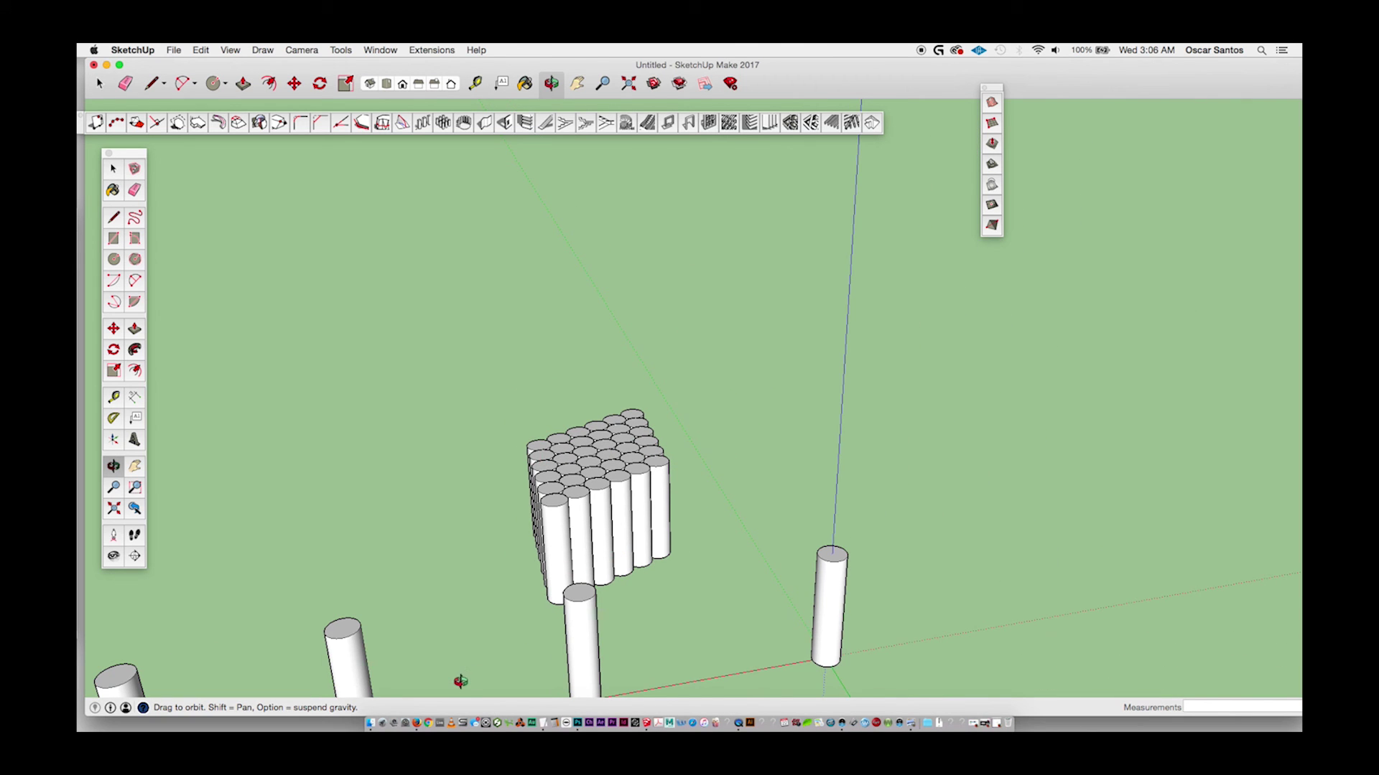
middle_click_drag(459, 680, 749, 401)
mouse_move(749, 401)
left_mouse_down()
mouse_move(696, 376)
mouse_move(311, 464)
mouse_move(689, 416)
mouse_move(738, 375)
left_mouse_up()
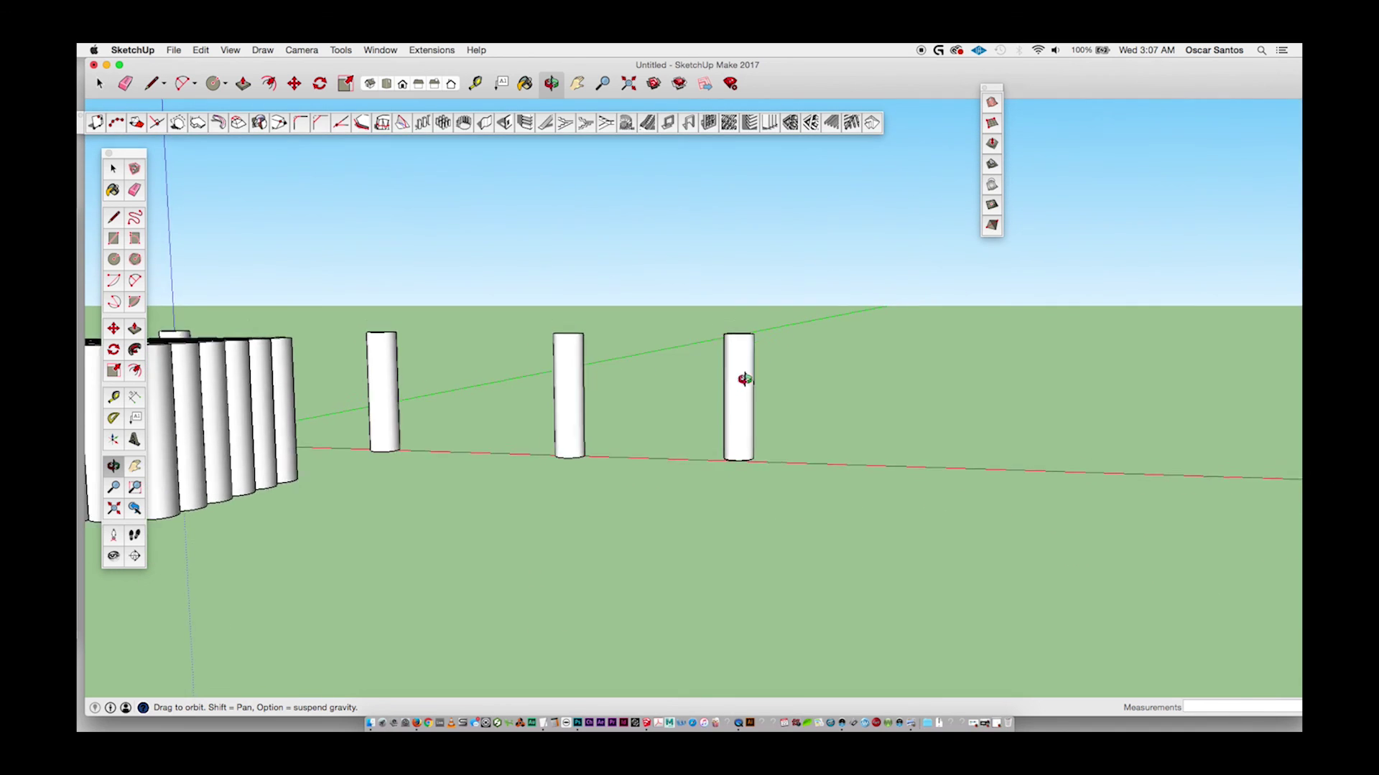
scroll(739, 387, "up", 5)
key("space")
left_click(751, 422)
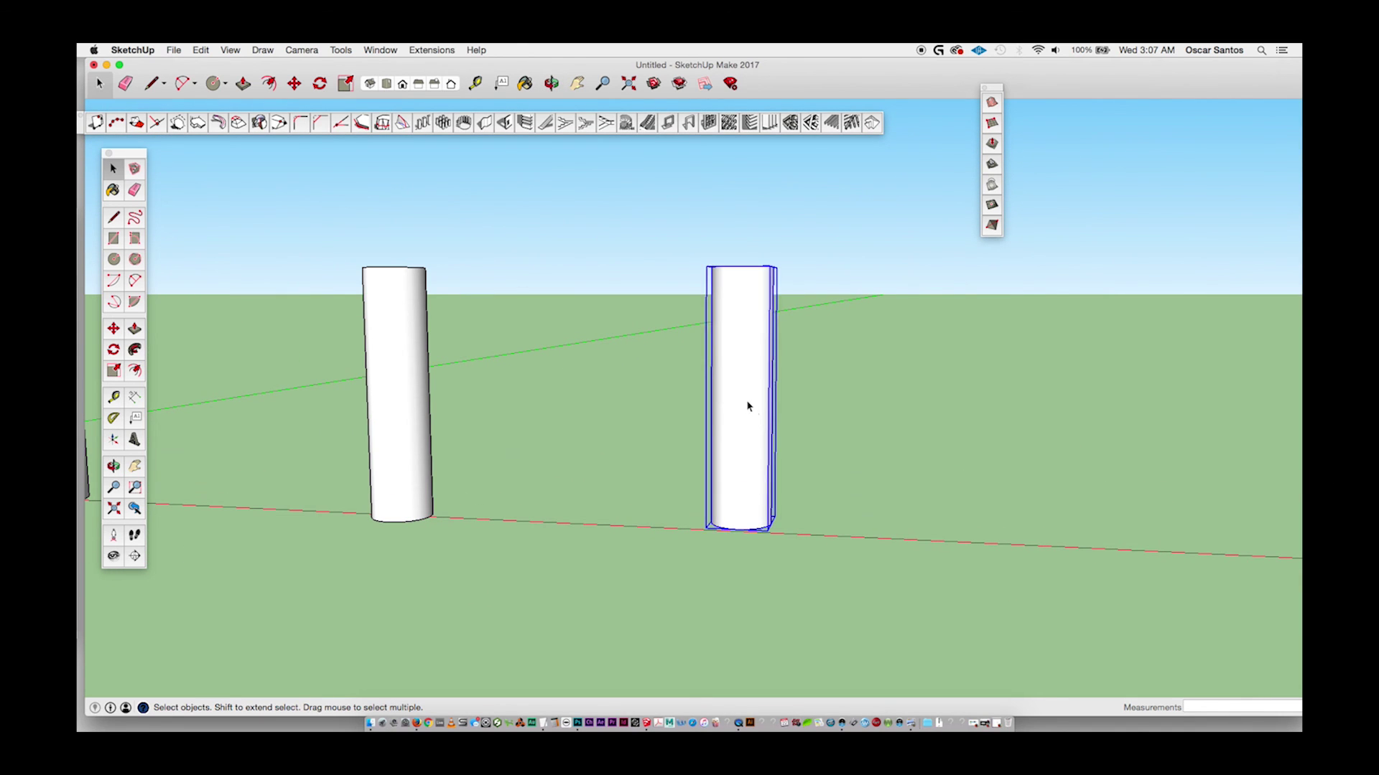
key("o")
mouse_move(745, 376)
left_mouse_down()
mouse_move(785, 431)
mouse_move(754, 378)
left_mouse_up()
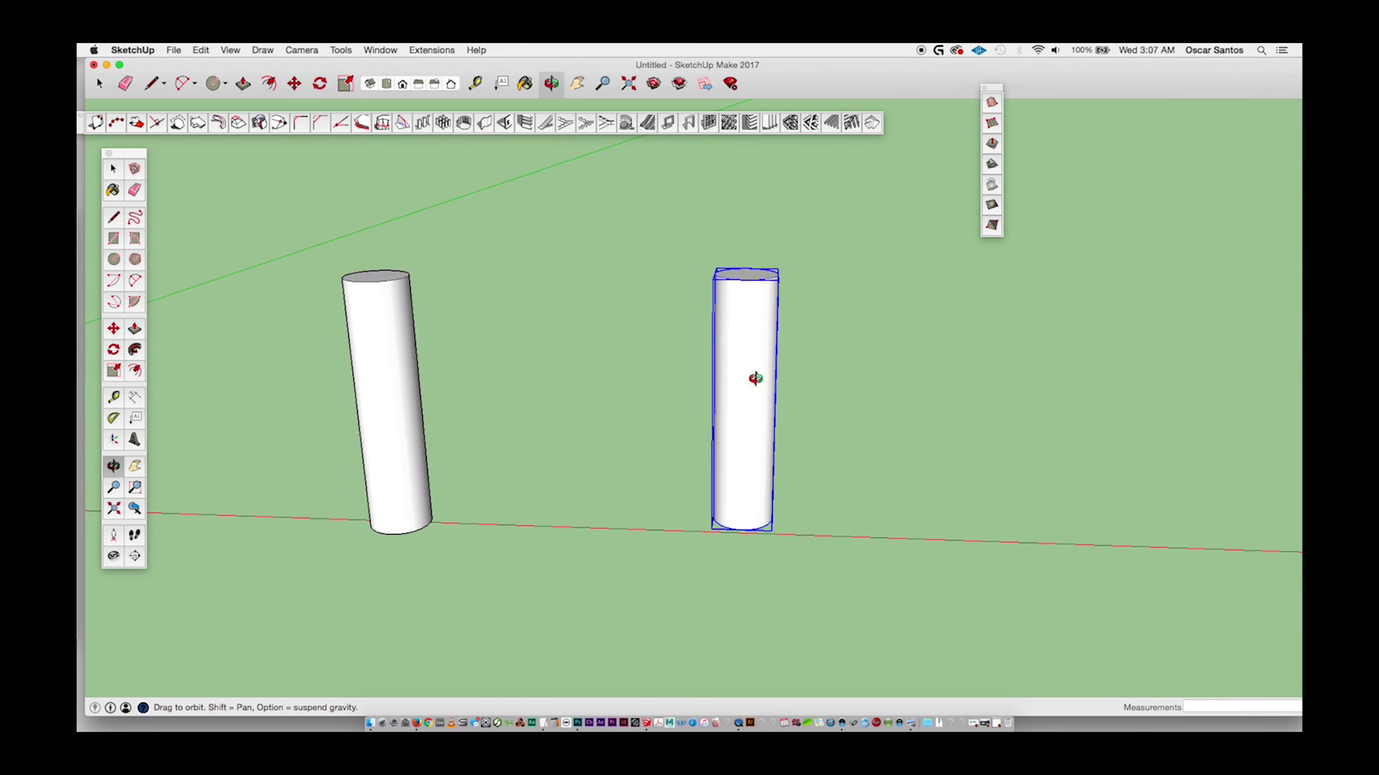
left_click(464, 124)
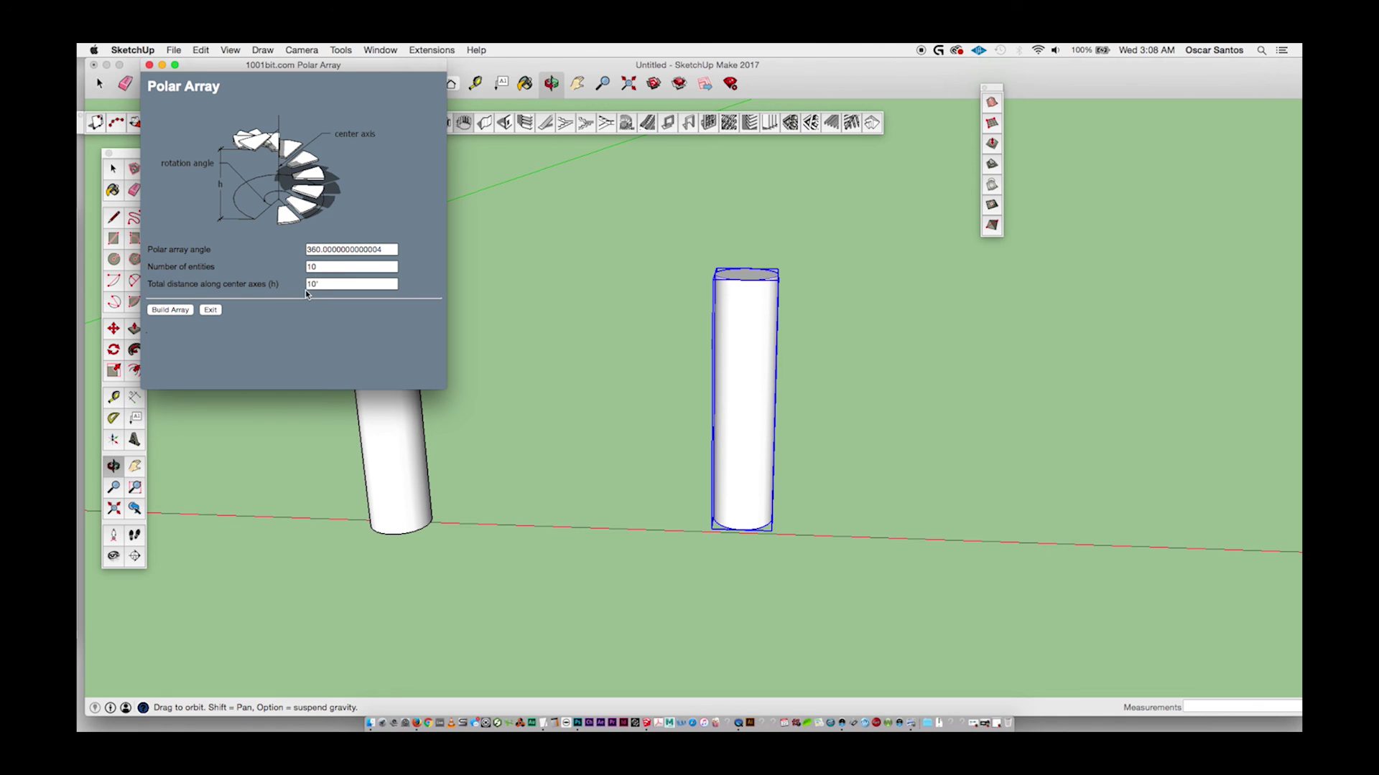
Build the polar array from a start point on the selected cylinder's top front edge, with a vertical axis of rotation.
left_click(170, 310)
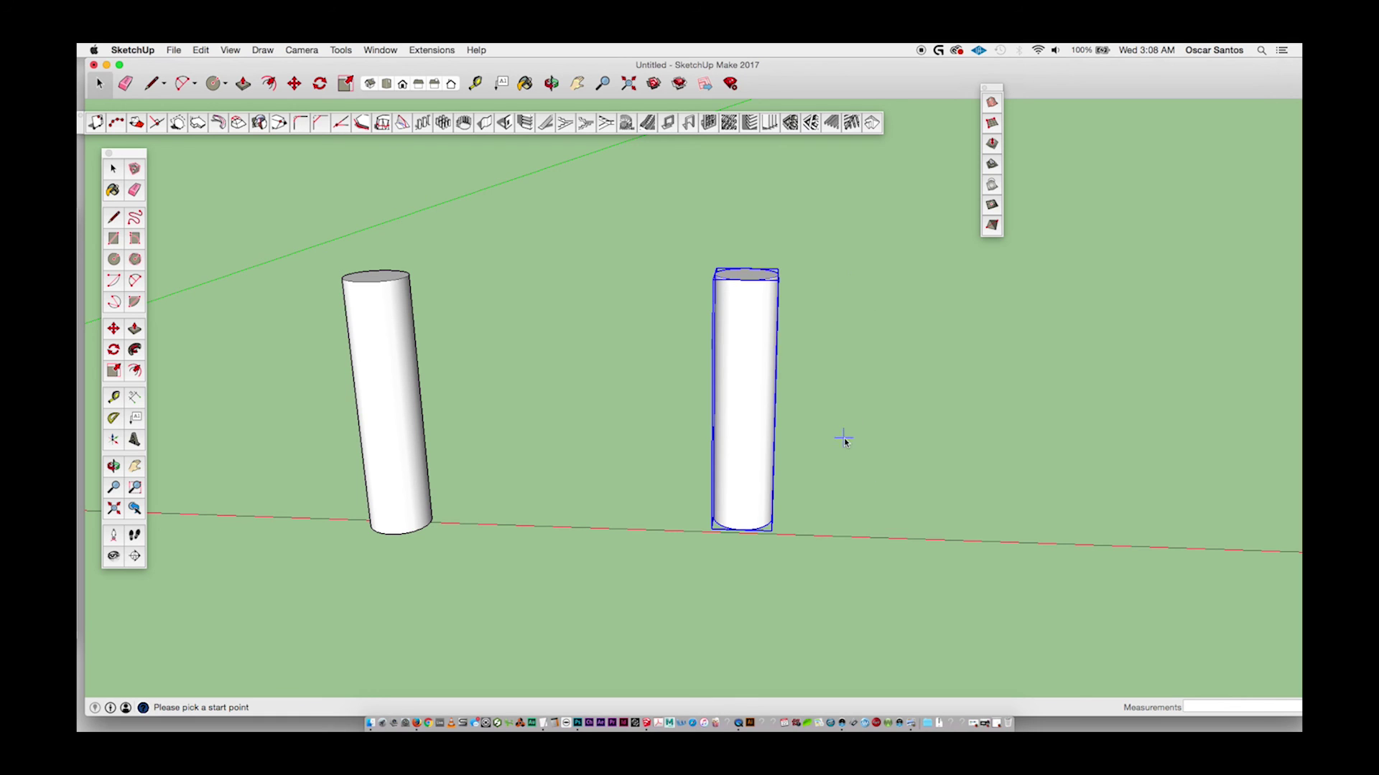
left_click(746, 281)
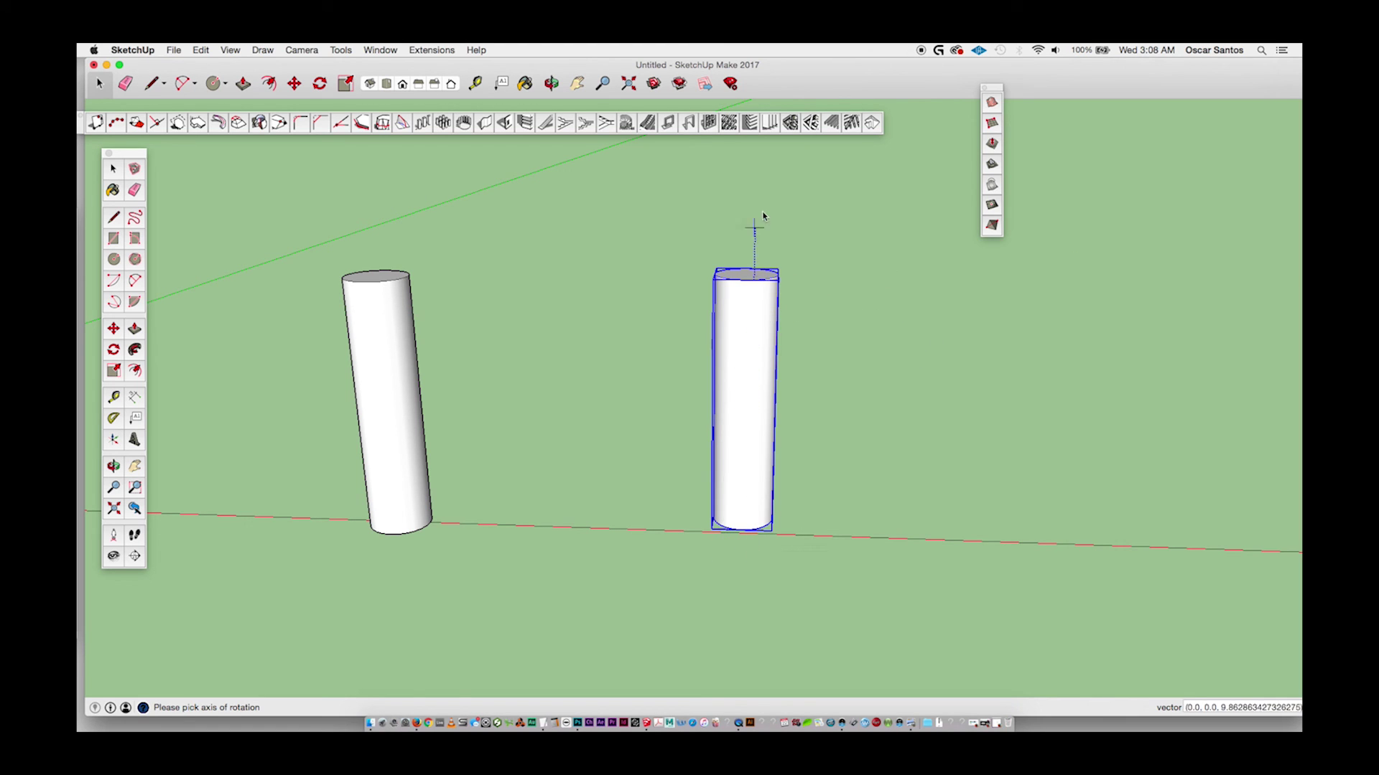
left_click(763, 178)
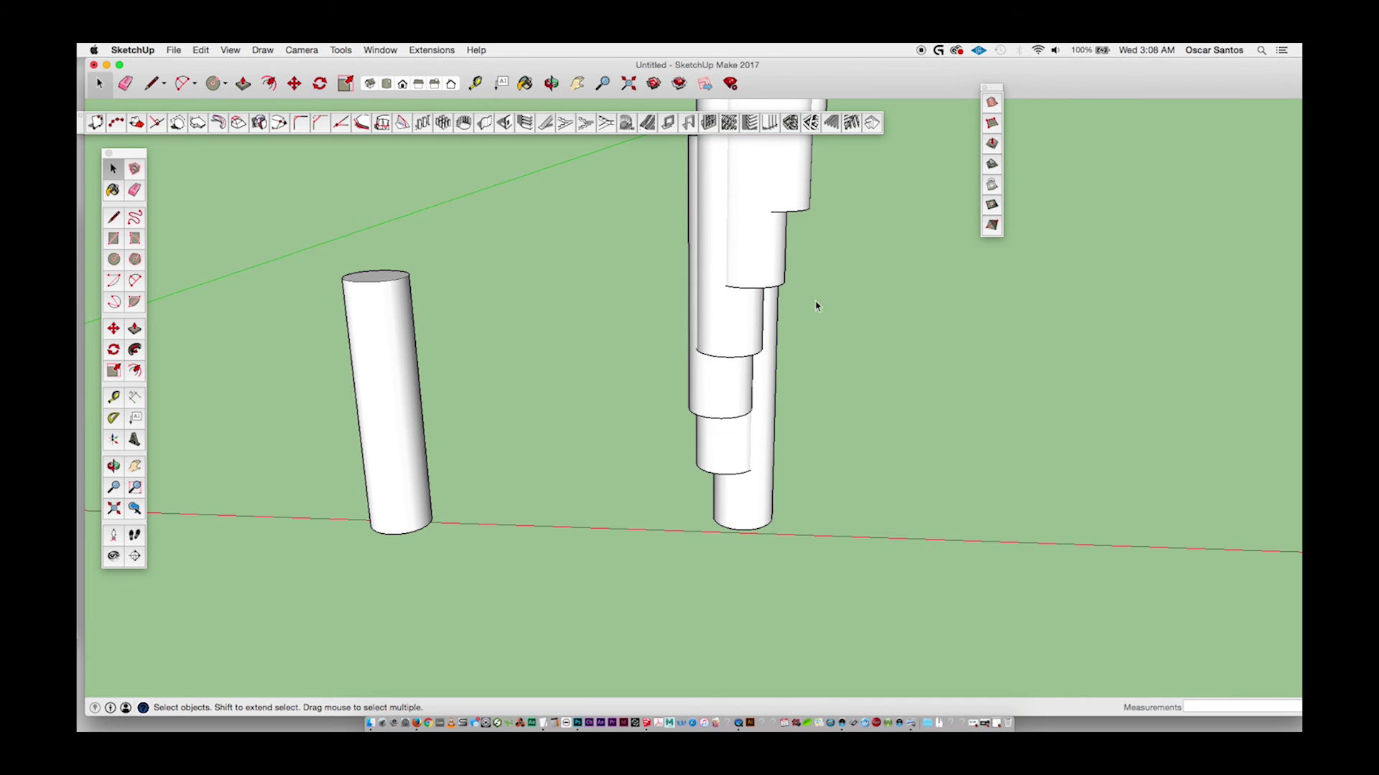
scroll(818, 311, "down", 3)
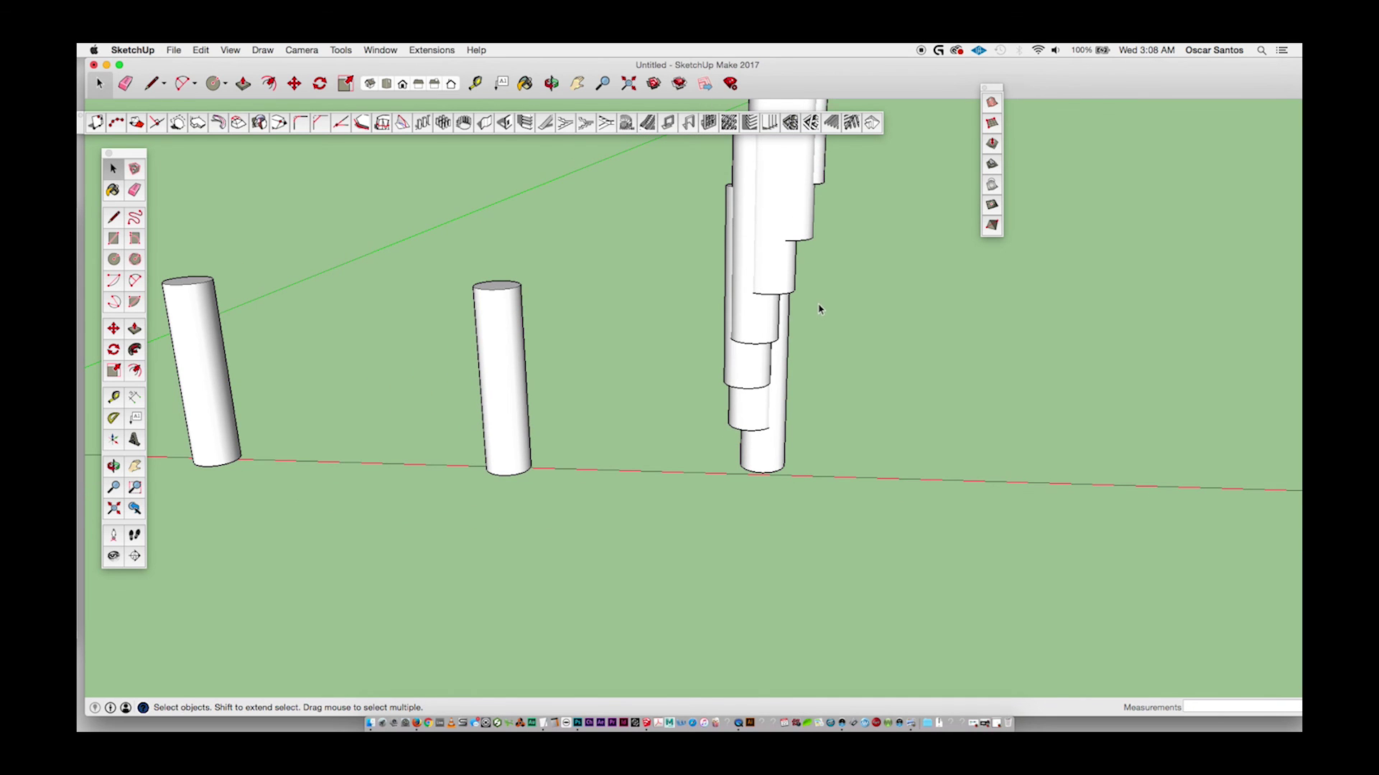
middle_click_drag(795, 287, 733, 479, "shift")
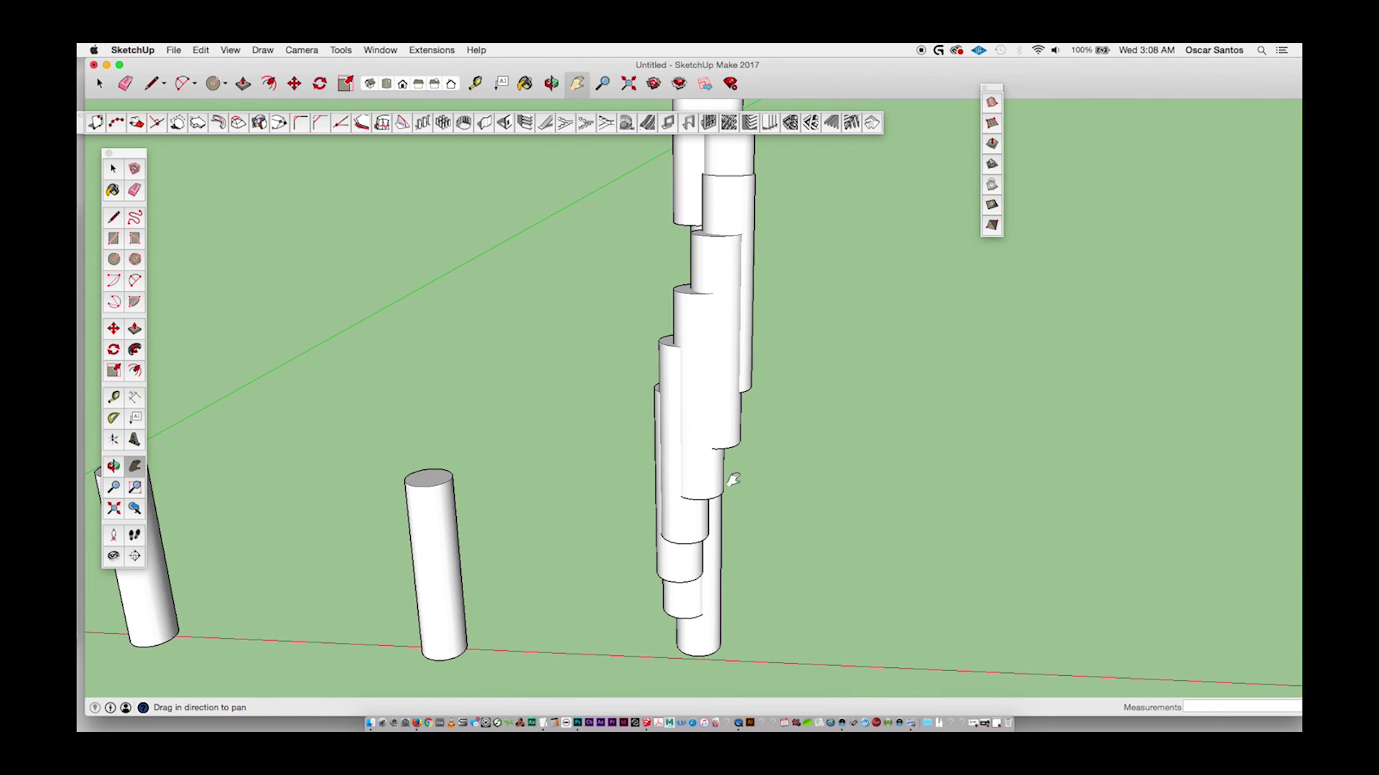
key("o")
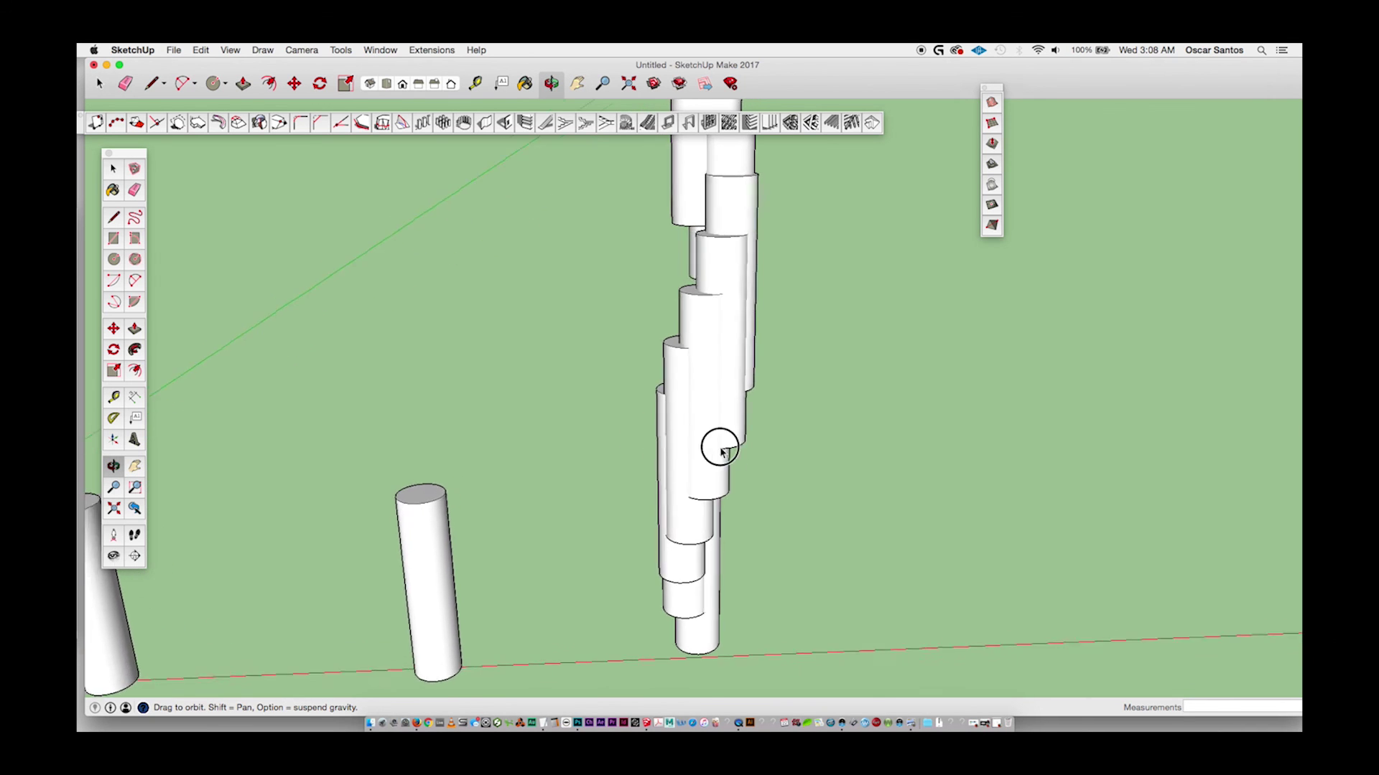